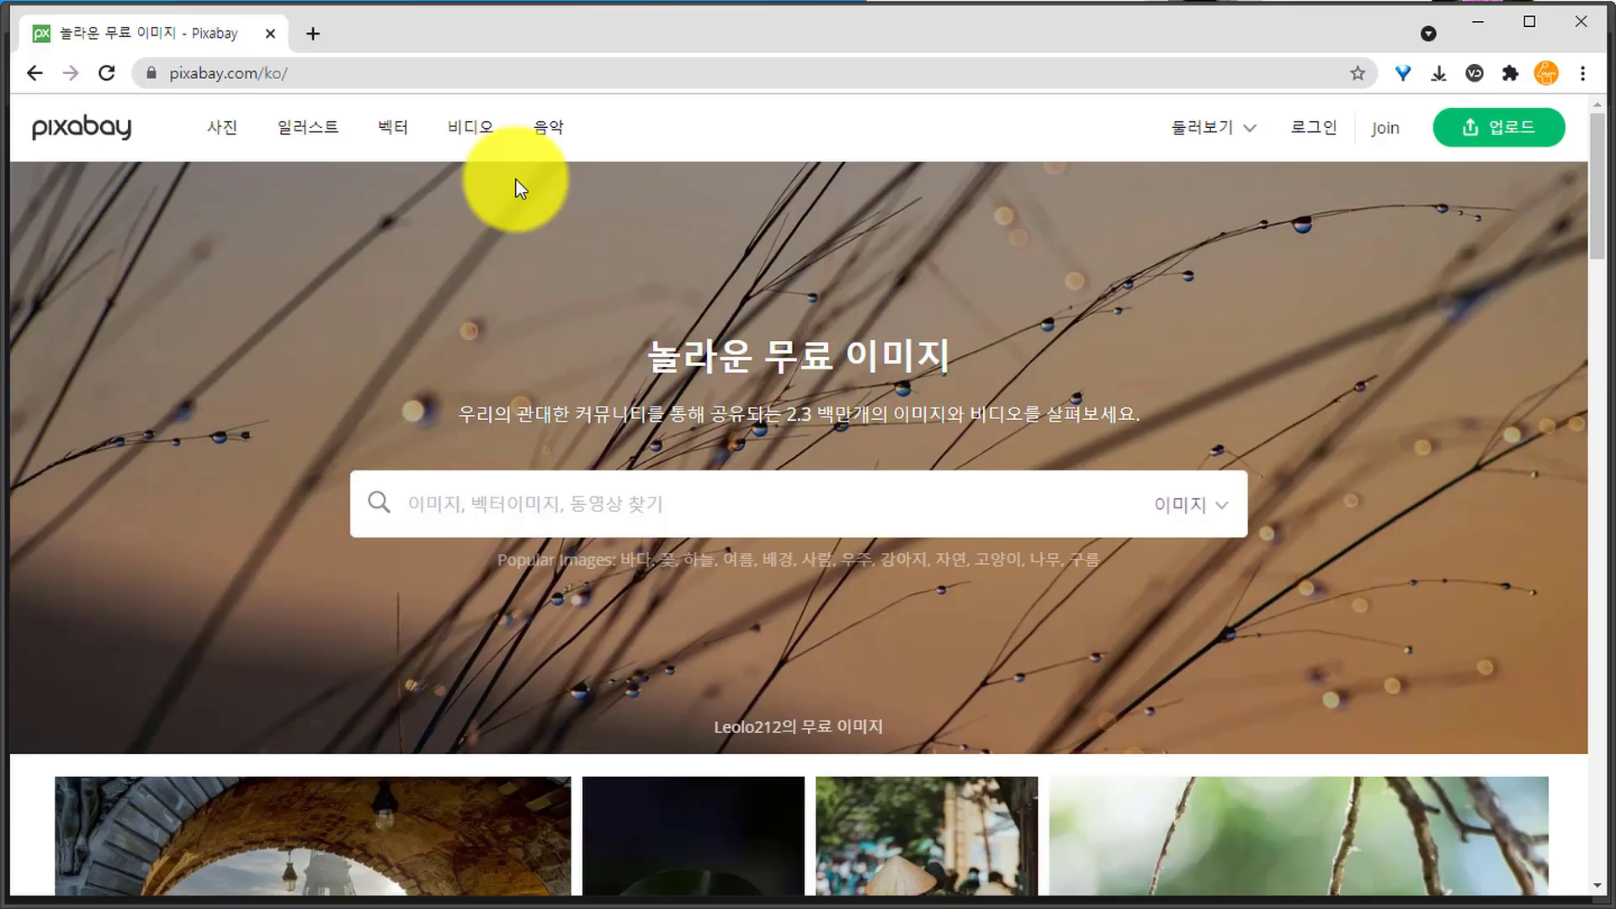
- Search Pixabay for "women" and open the photo of the smiling long-haired woman in a light blue jacket
left_click(169, 73)
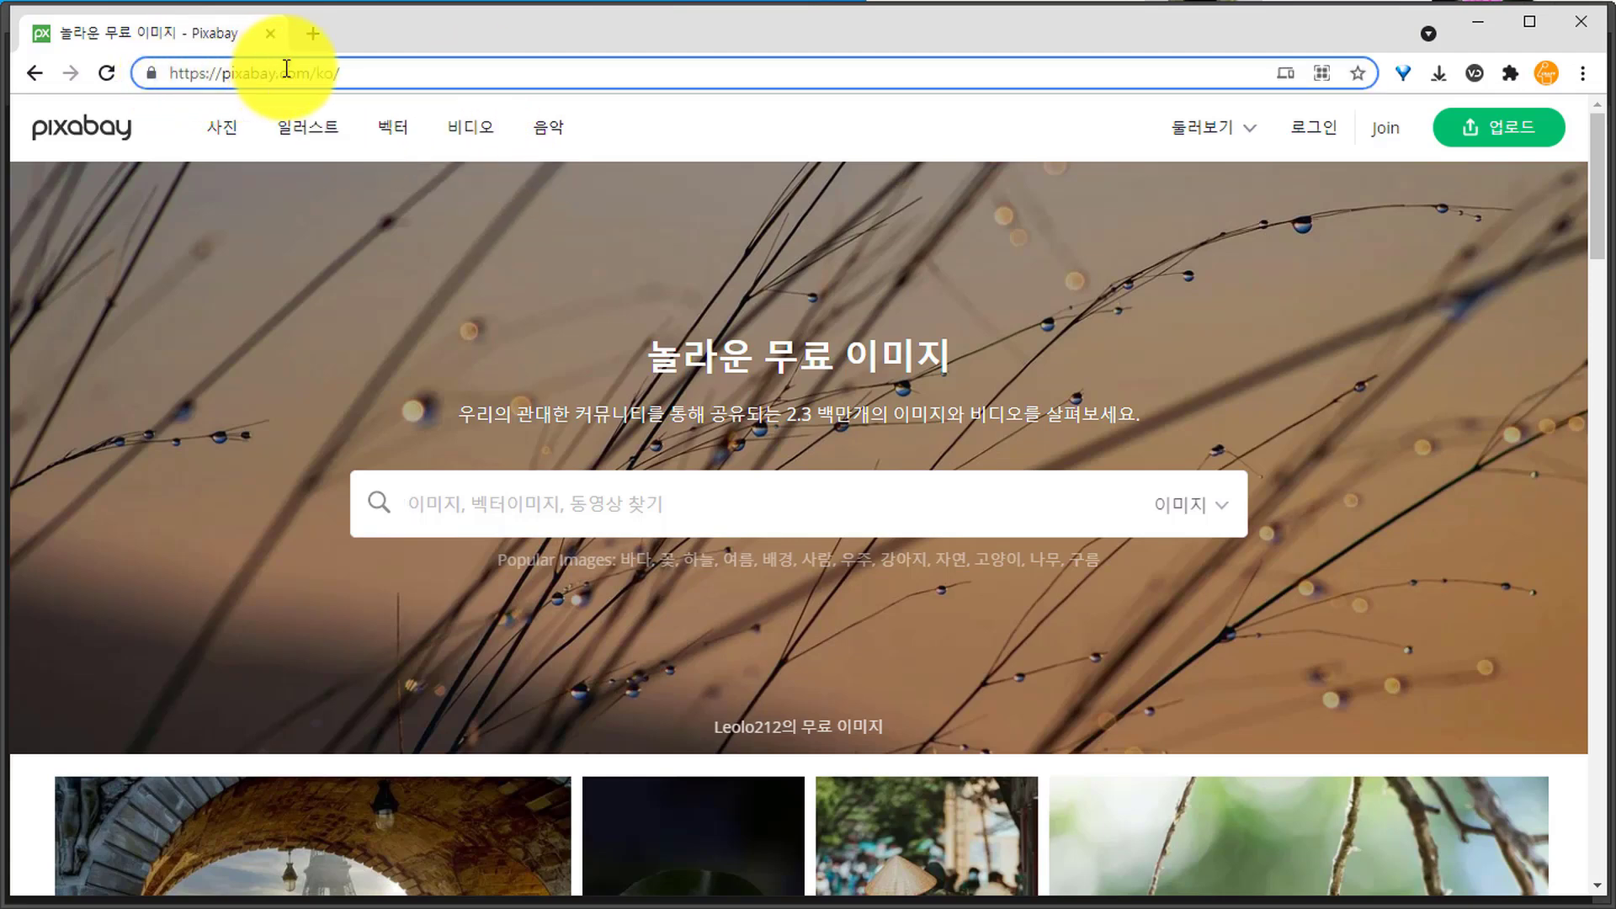
left_click(378, 62)
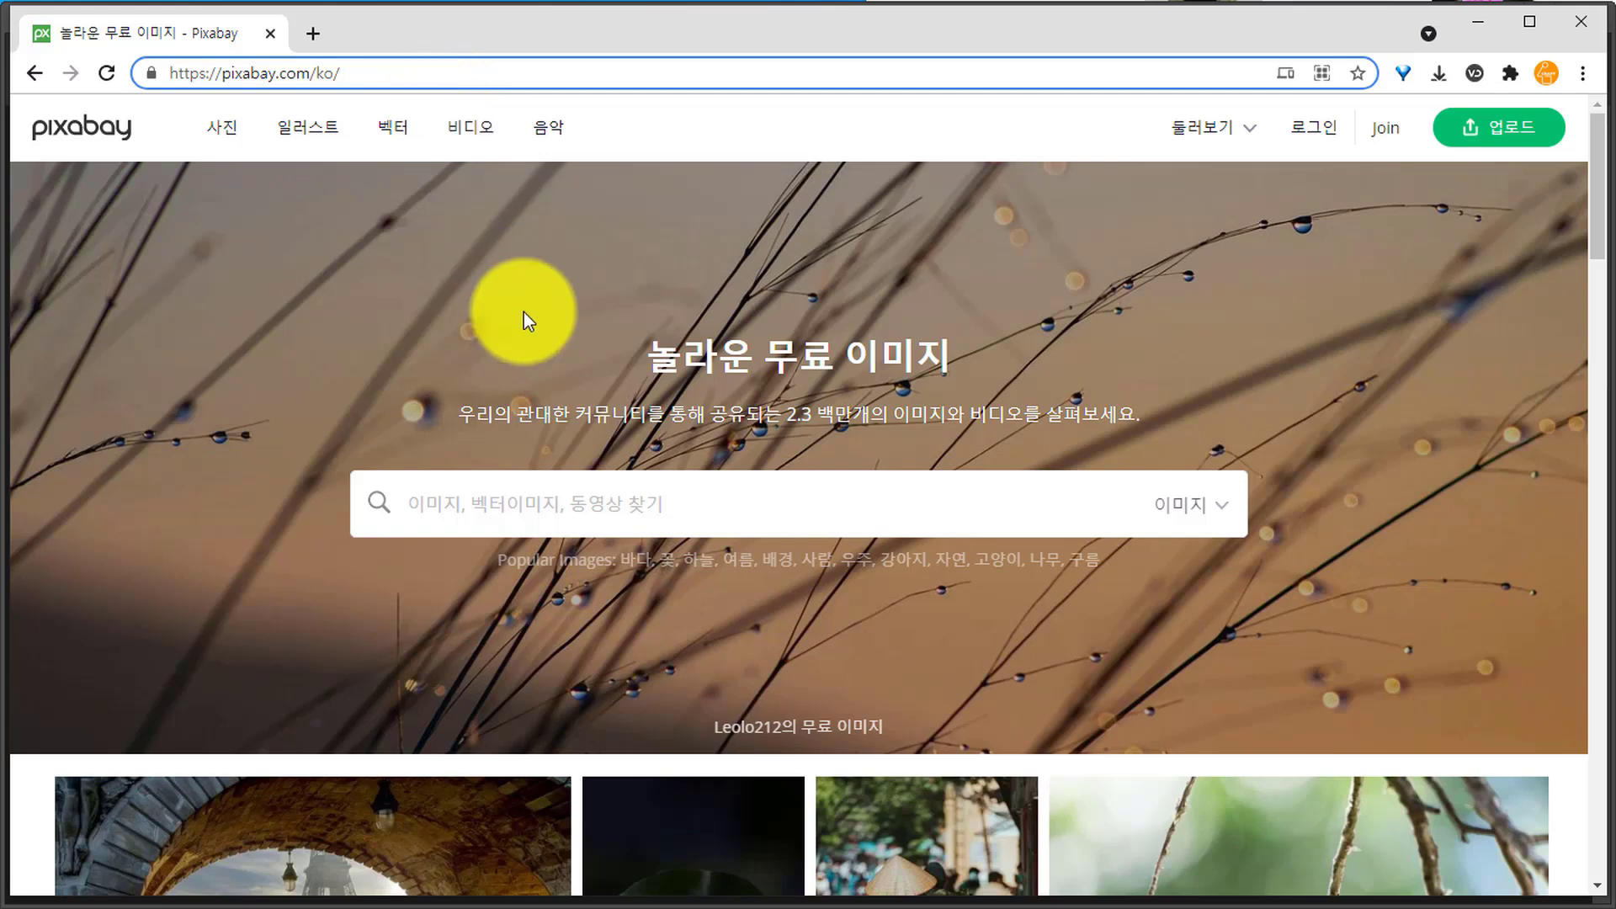
left_click(534, 502)
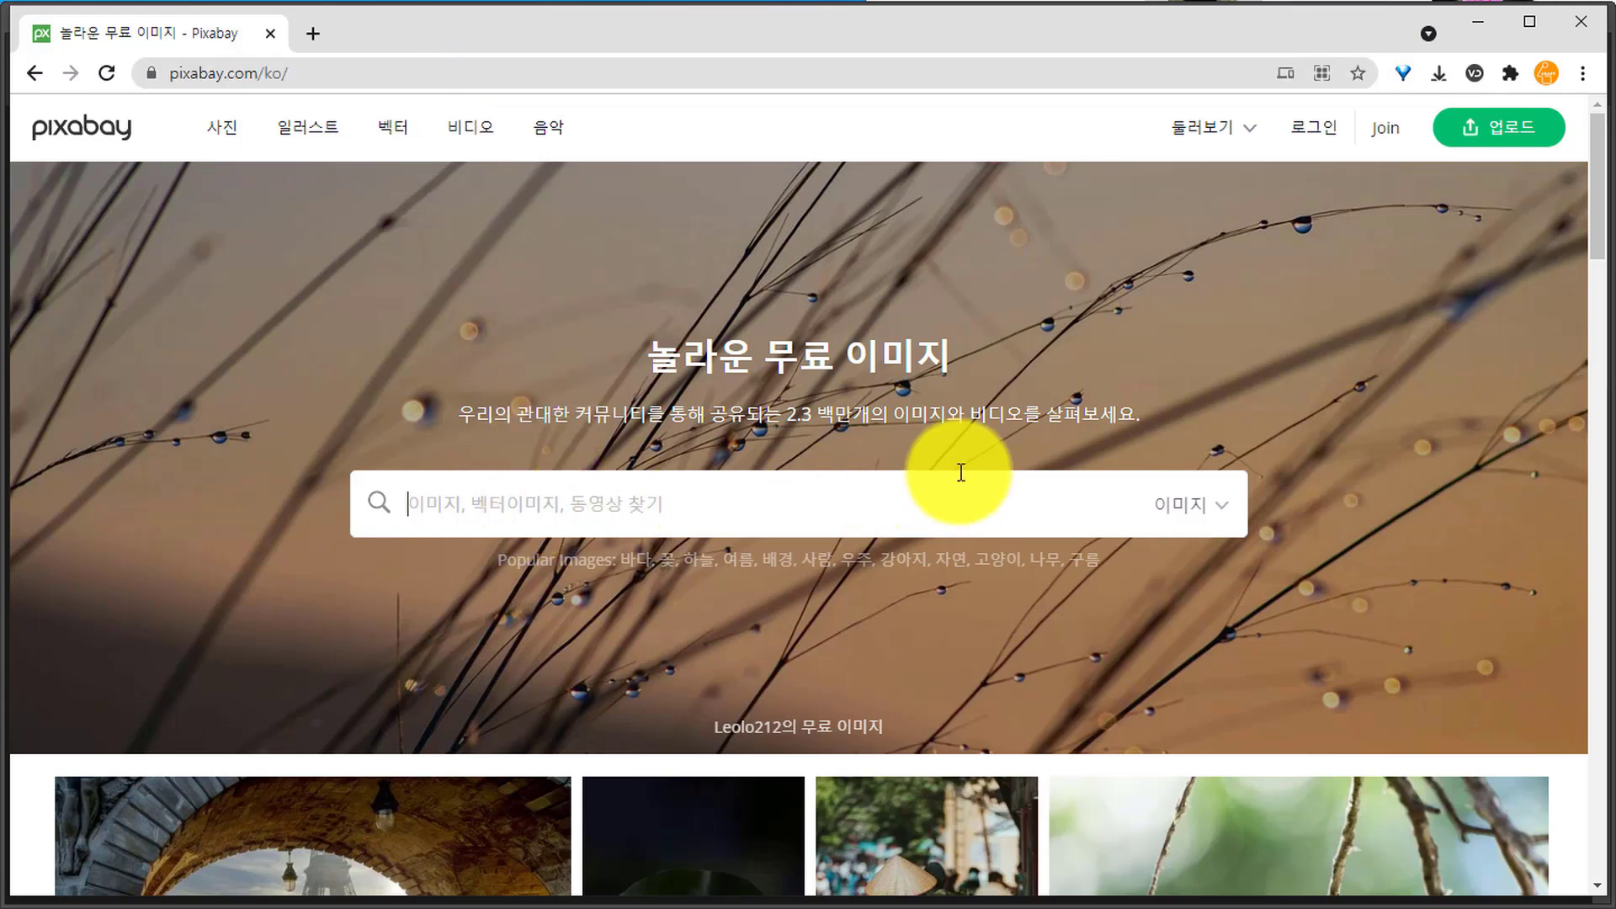
type("women")
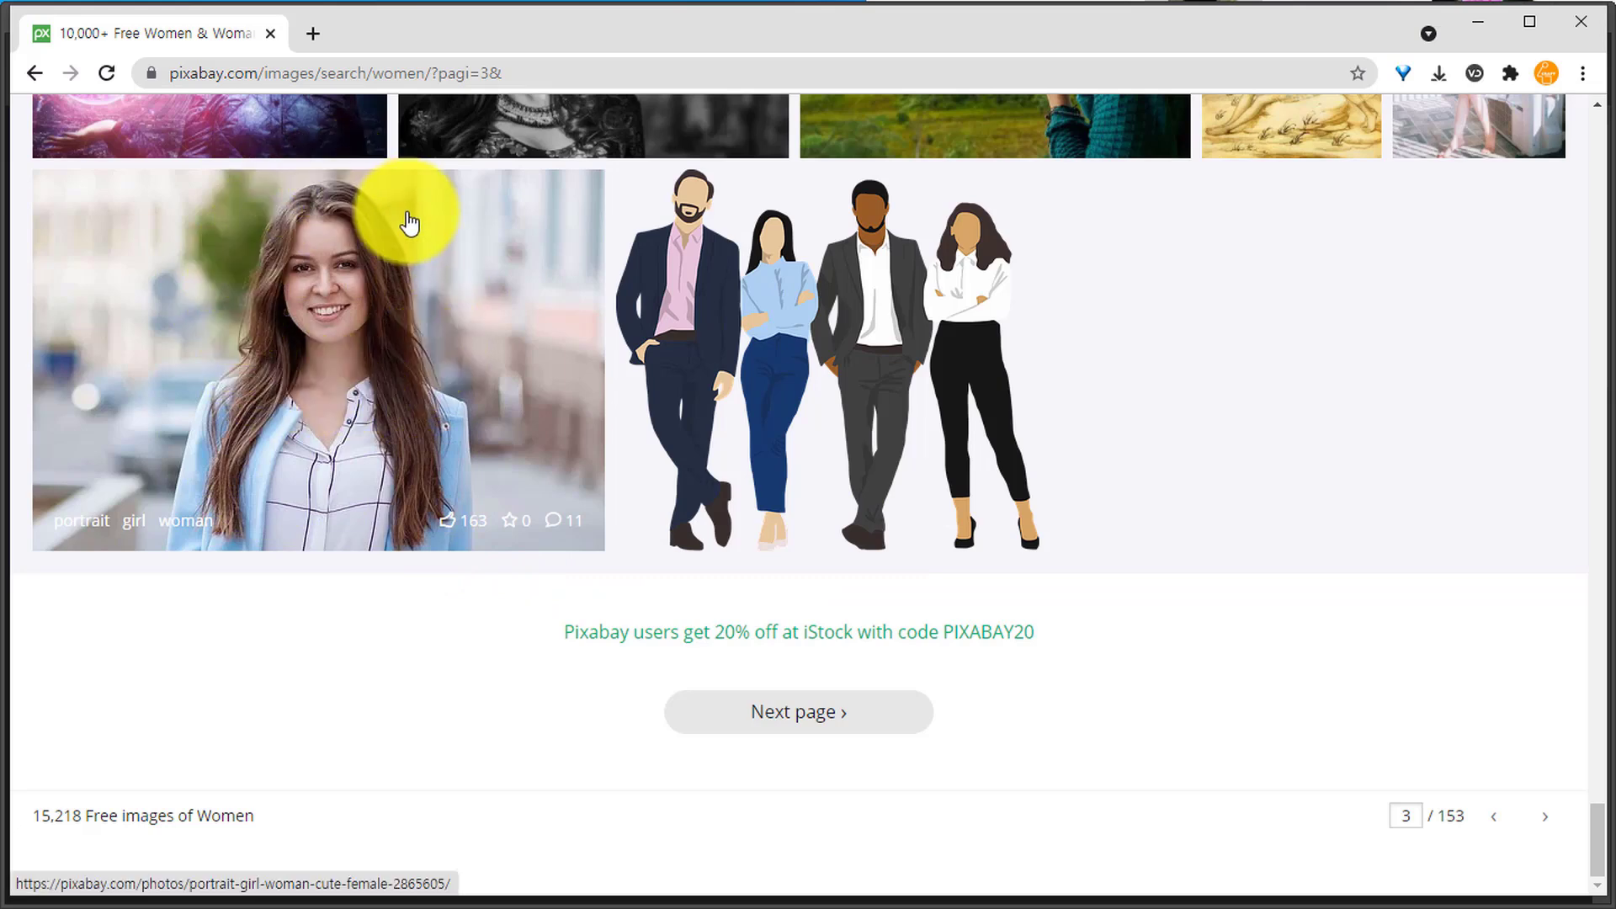
left_click(411, 377)
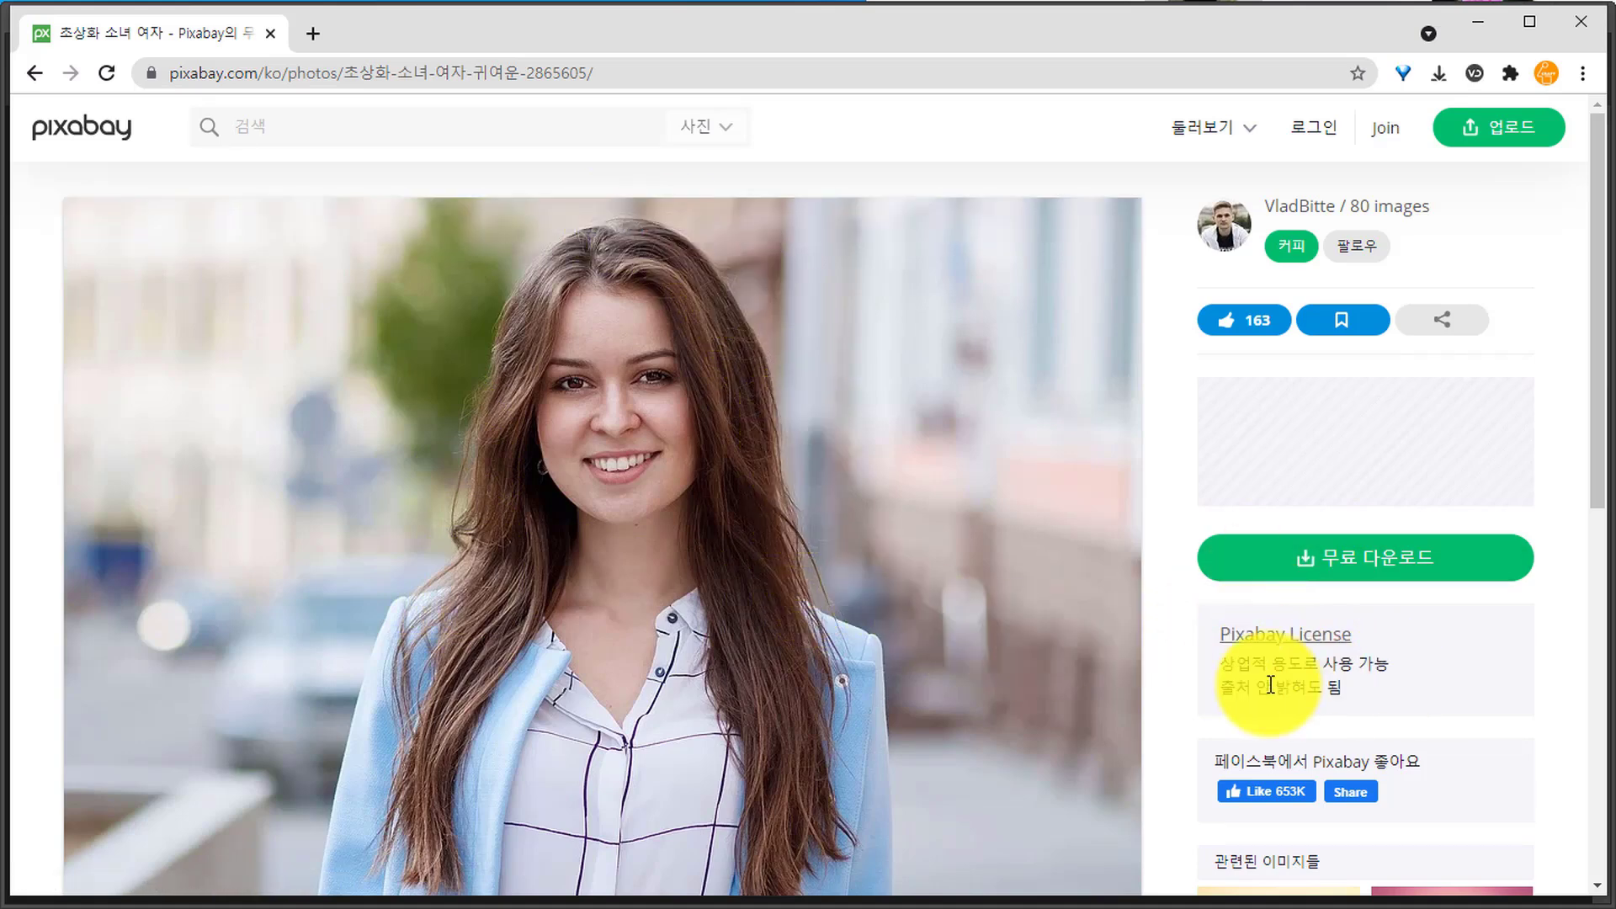
- Check the Pixabay licence note on attribution, then download the portrait as the 1920×1280 JPG, passing the robot check
left_click_drag(1219, 665, 1236, 695)
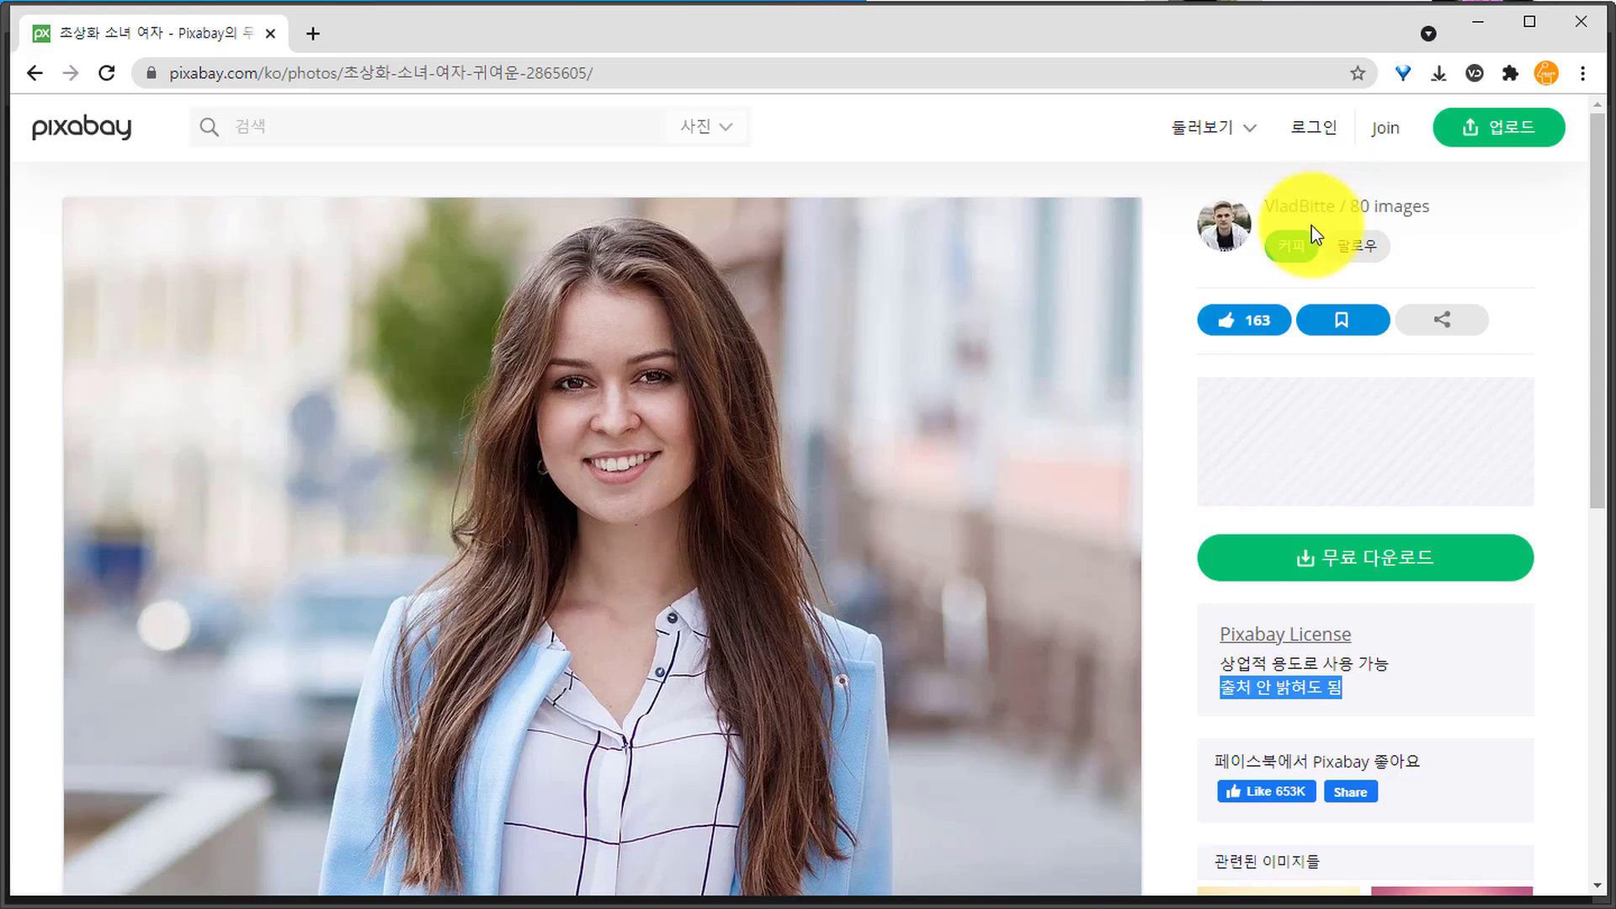
left_click(1393, 568)
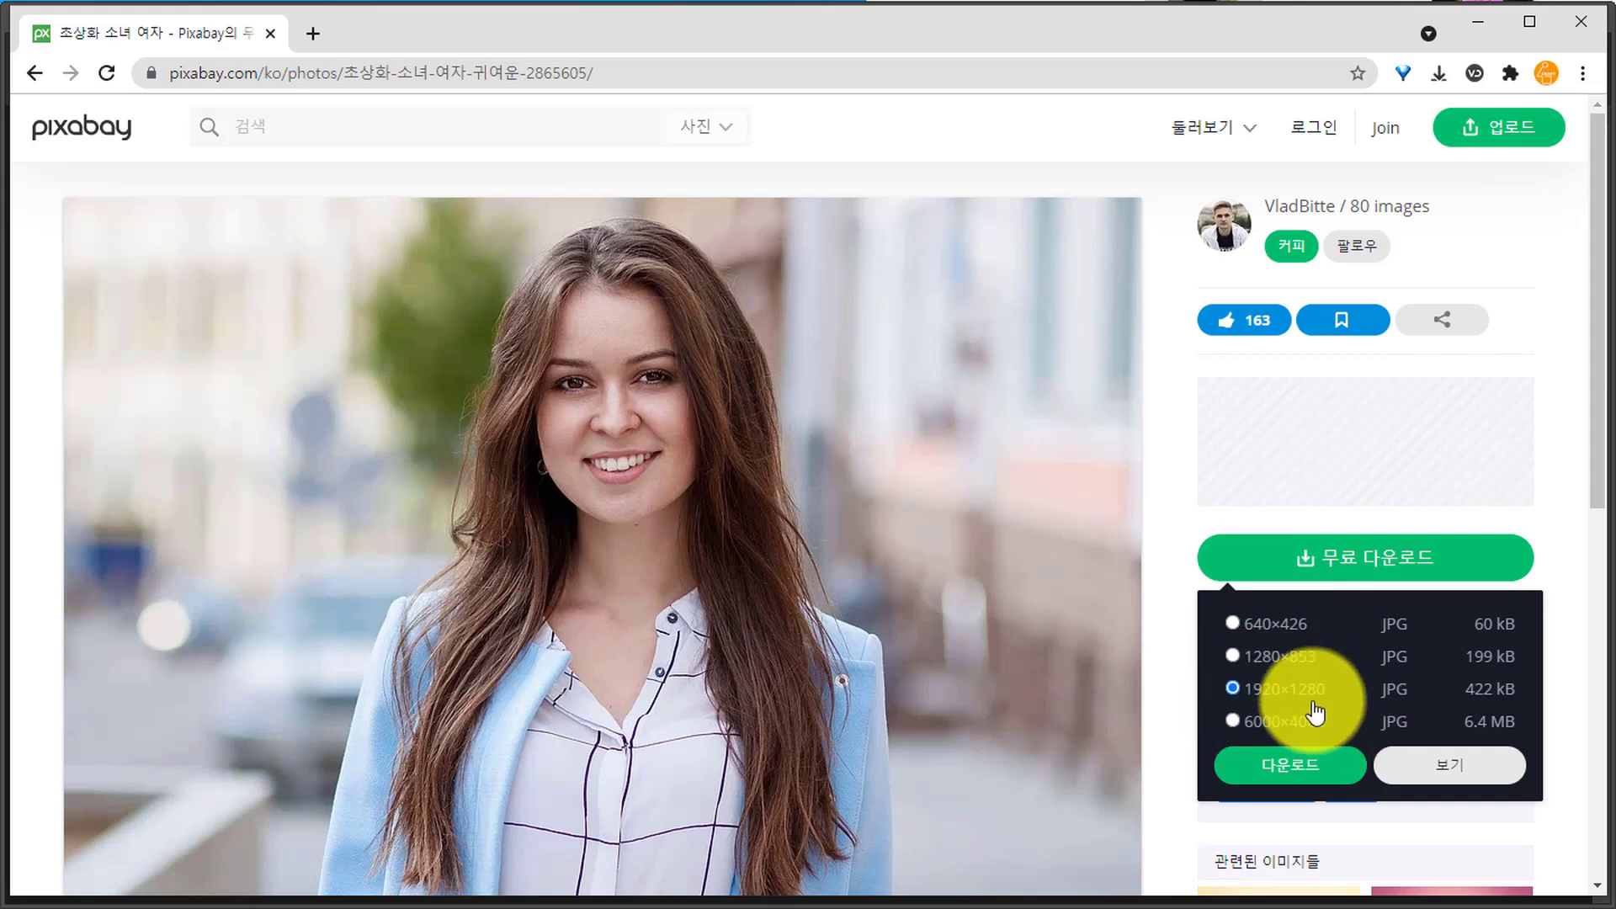
left_click(1305, 770)
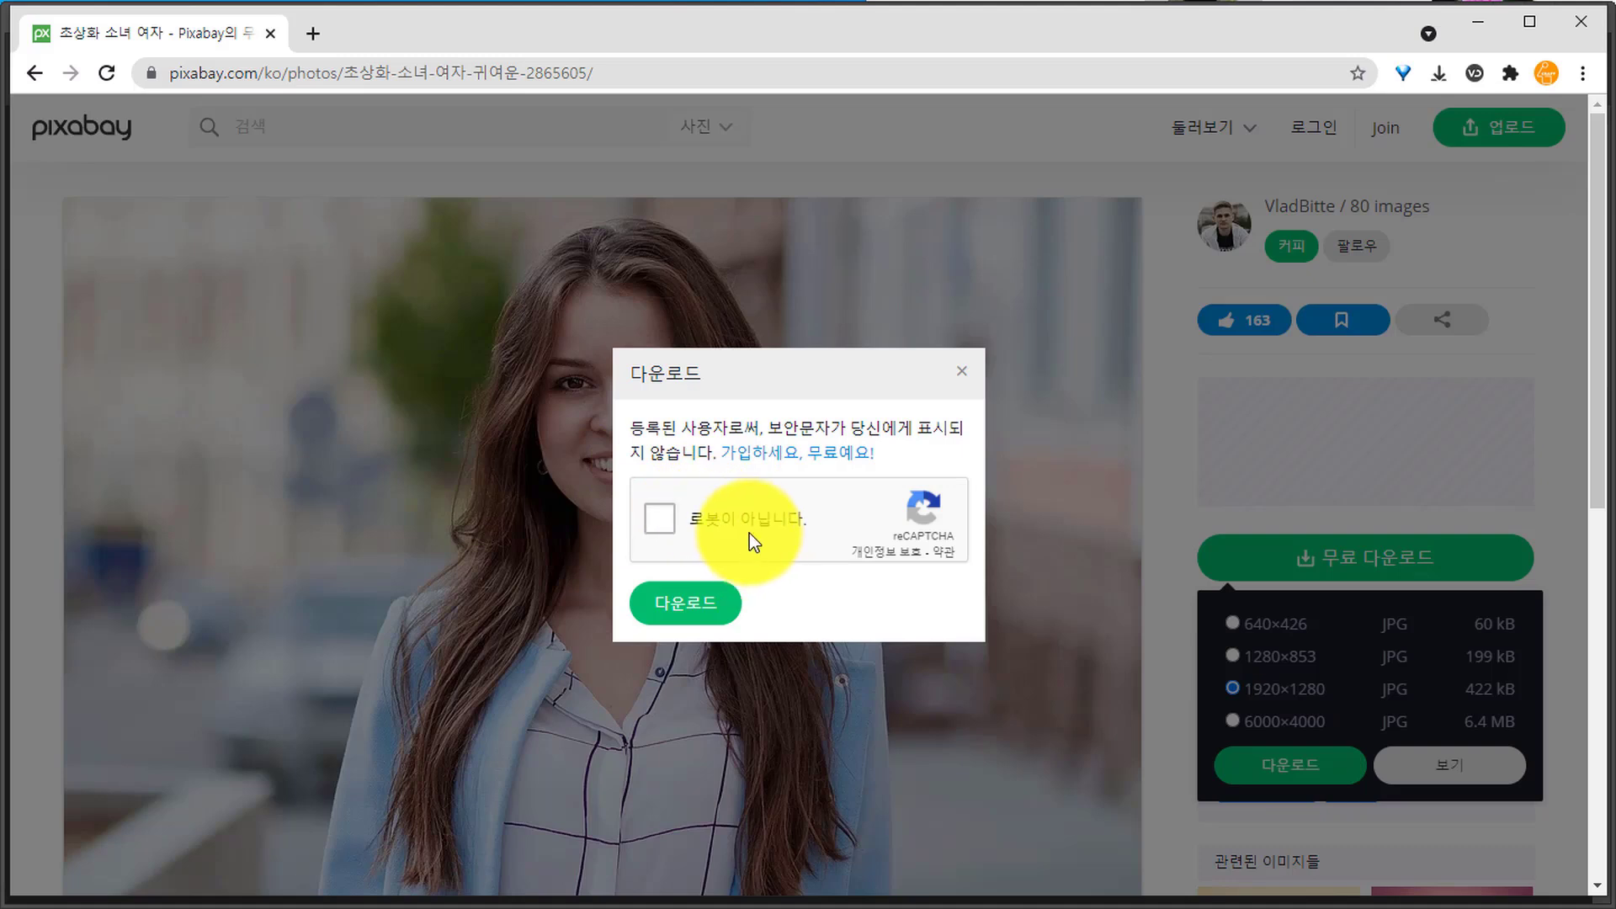
left_click(658, 526)
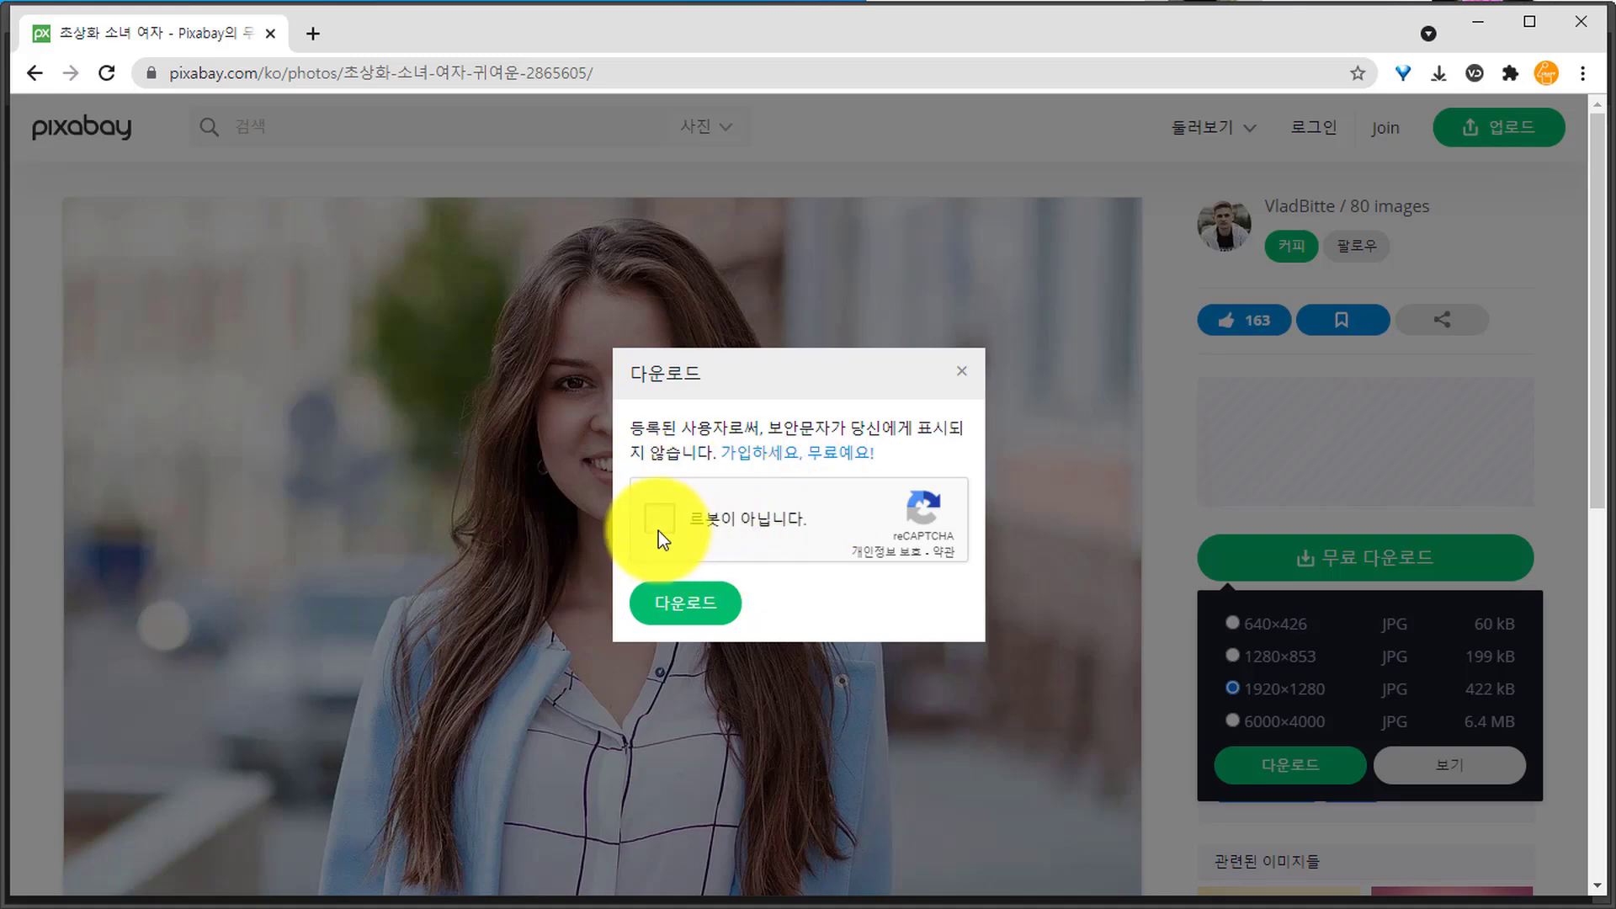
left_click(698, 601)
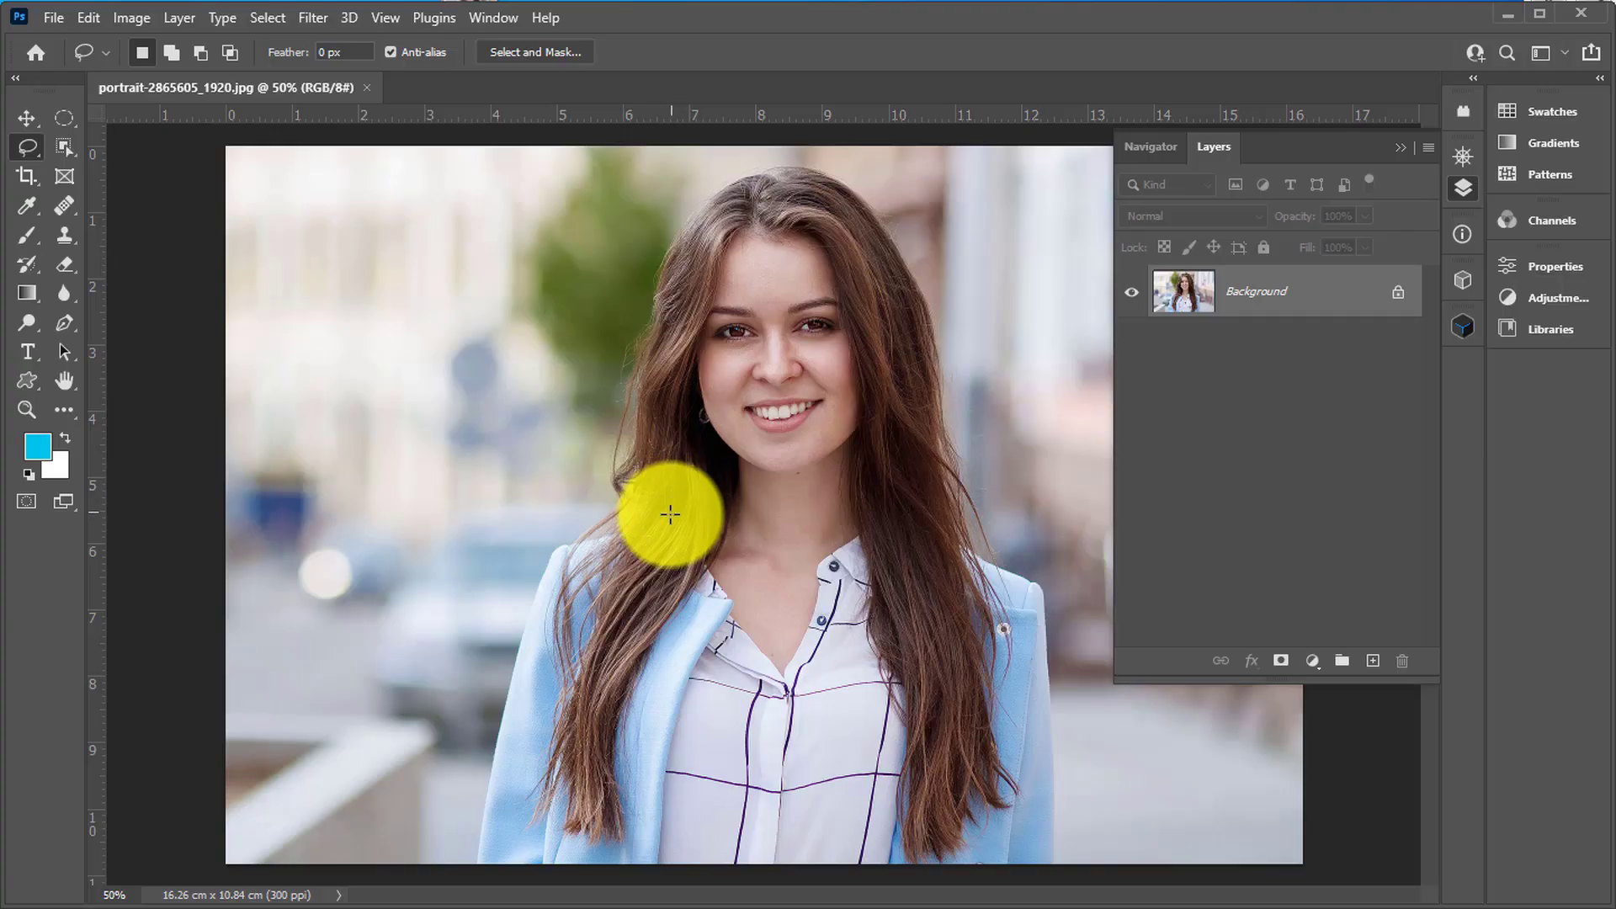
- In Photoshop, duplicate the Background layer of portrait-2865605_1920.jpg and hide the original Background layer
left_click(26, 410)
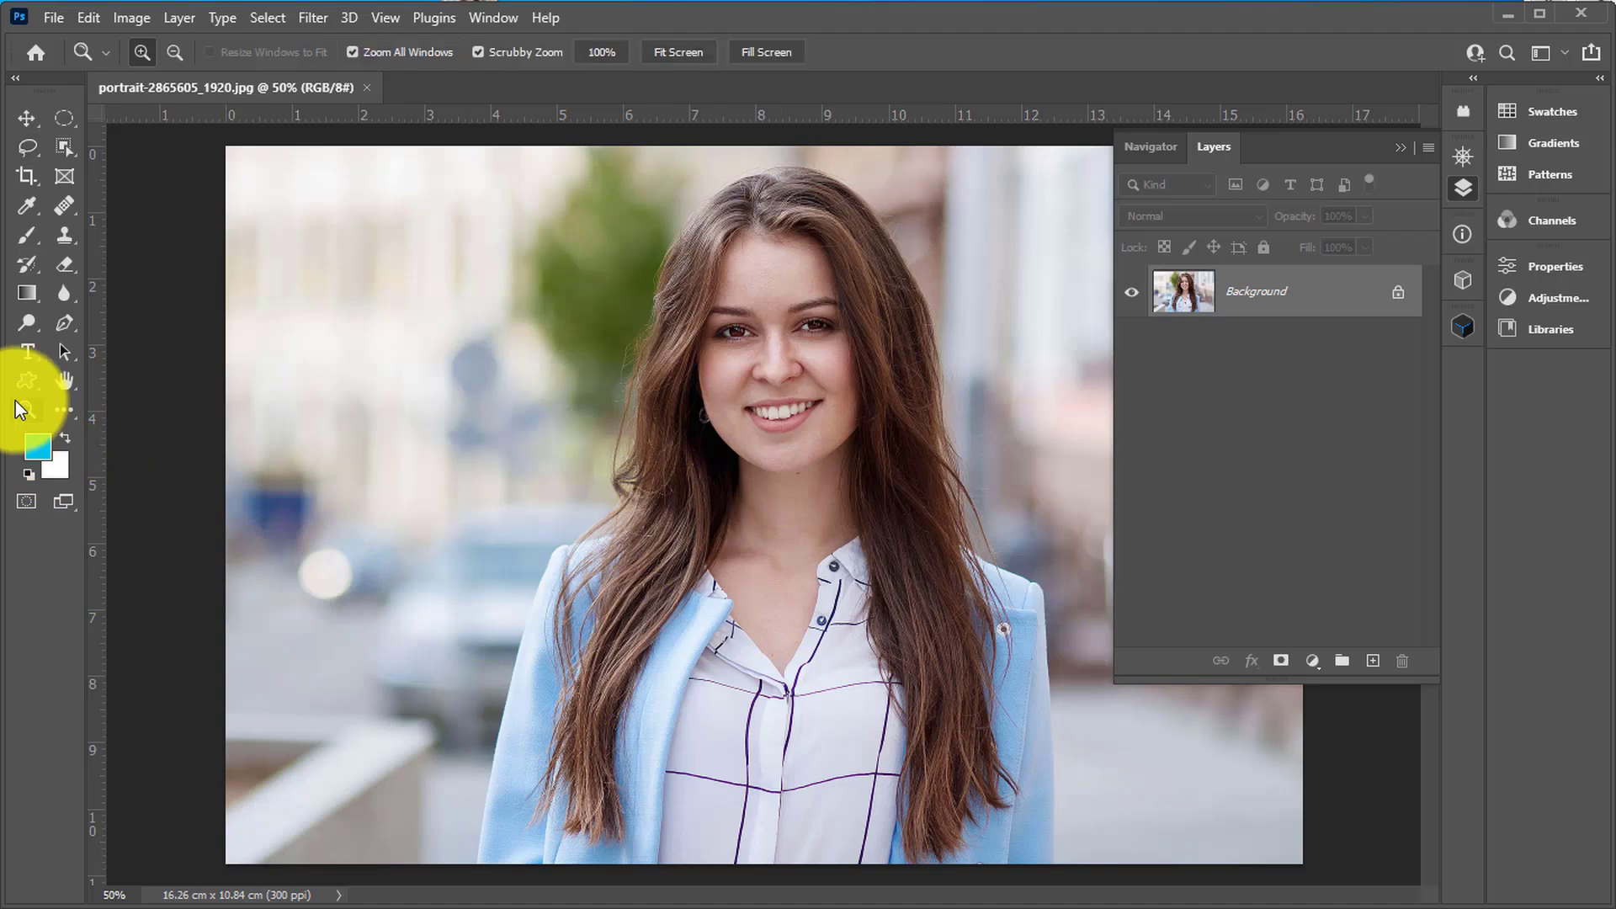
mouse_move(823, 264)
left_mouse_down()
mouse_move(877, 319)
mouse_move(796, 416)
mouse_move(707, 245)
left_mouse_up()
key("space")
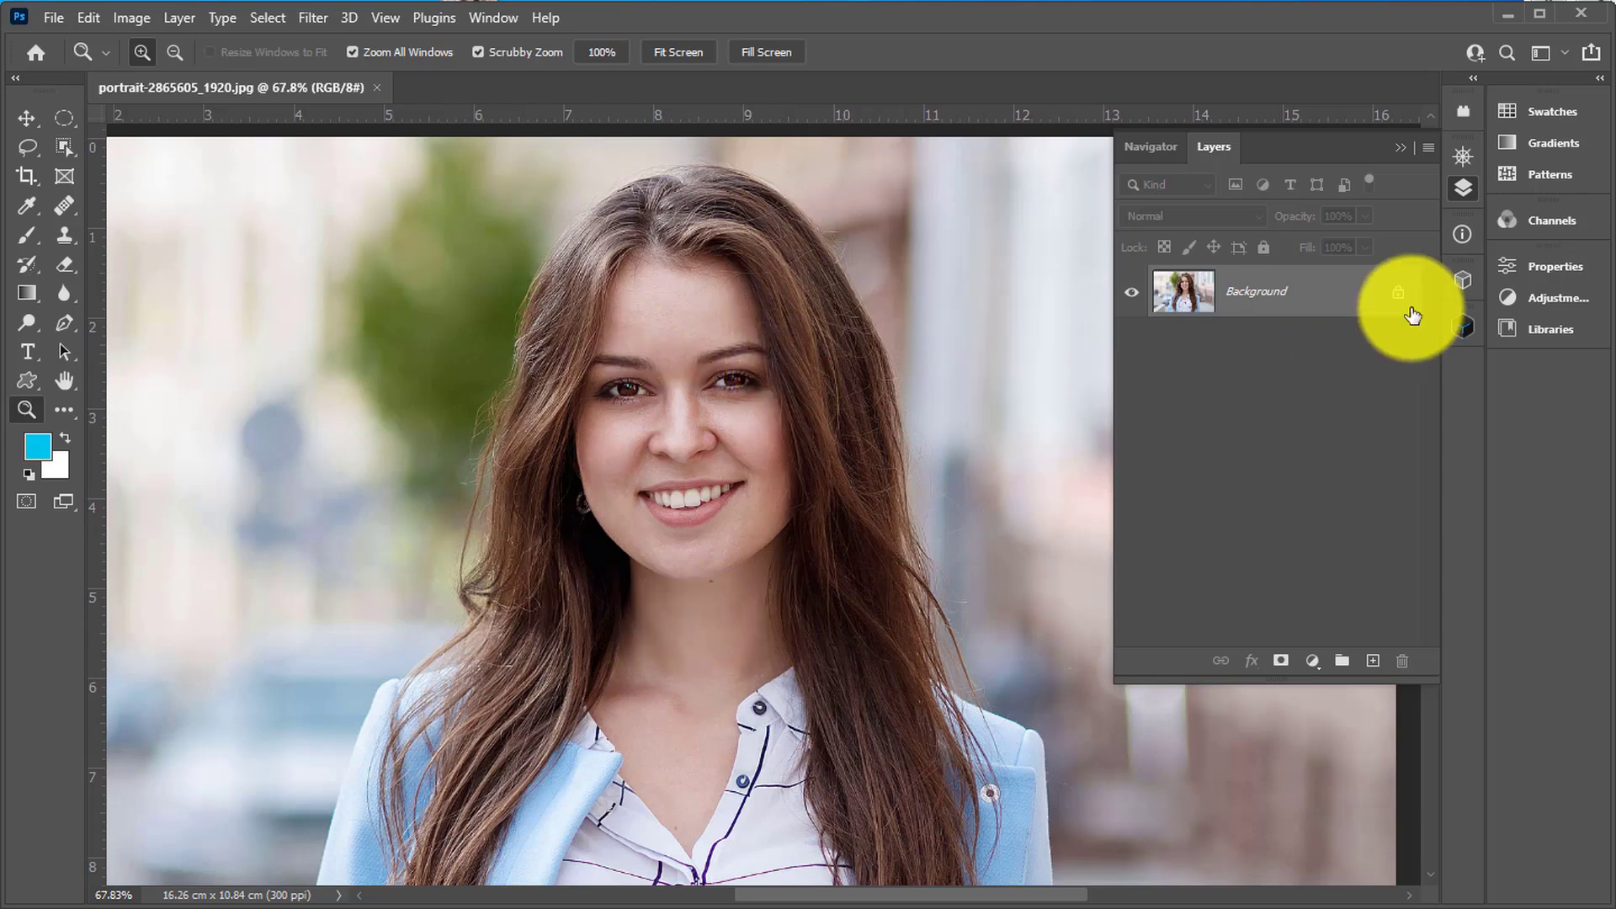
left_click_drag(1334, 292, 1373, 661)
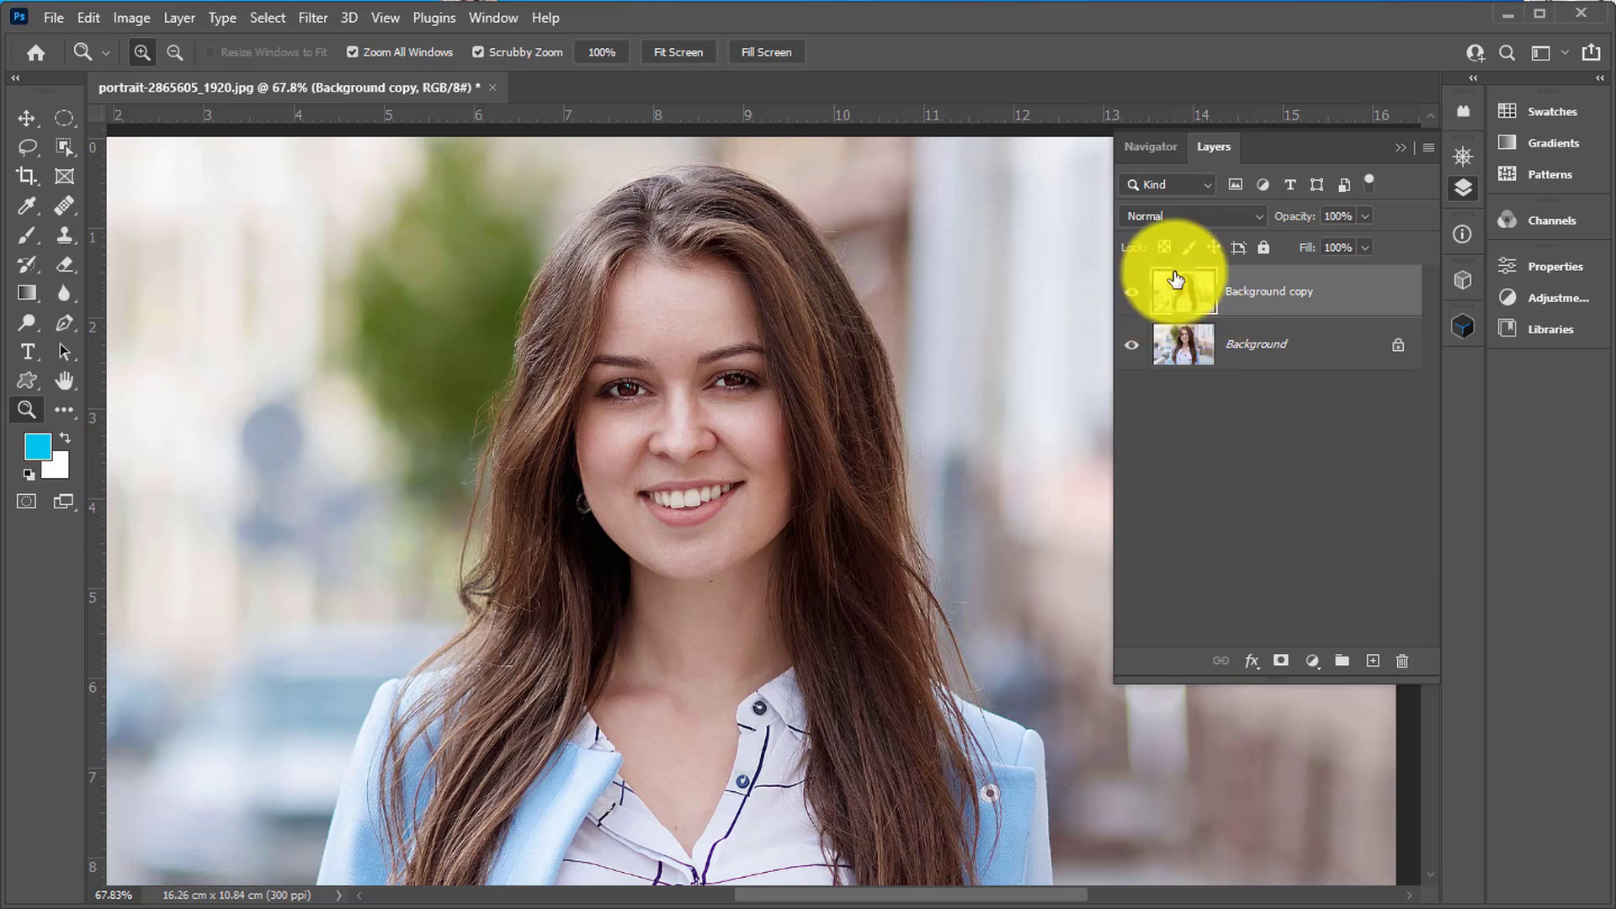
left_click(1133, 345)
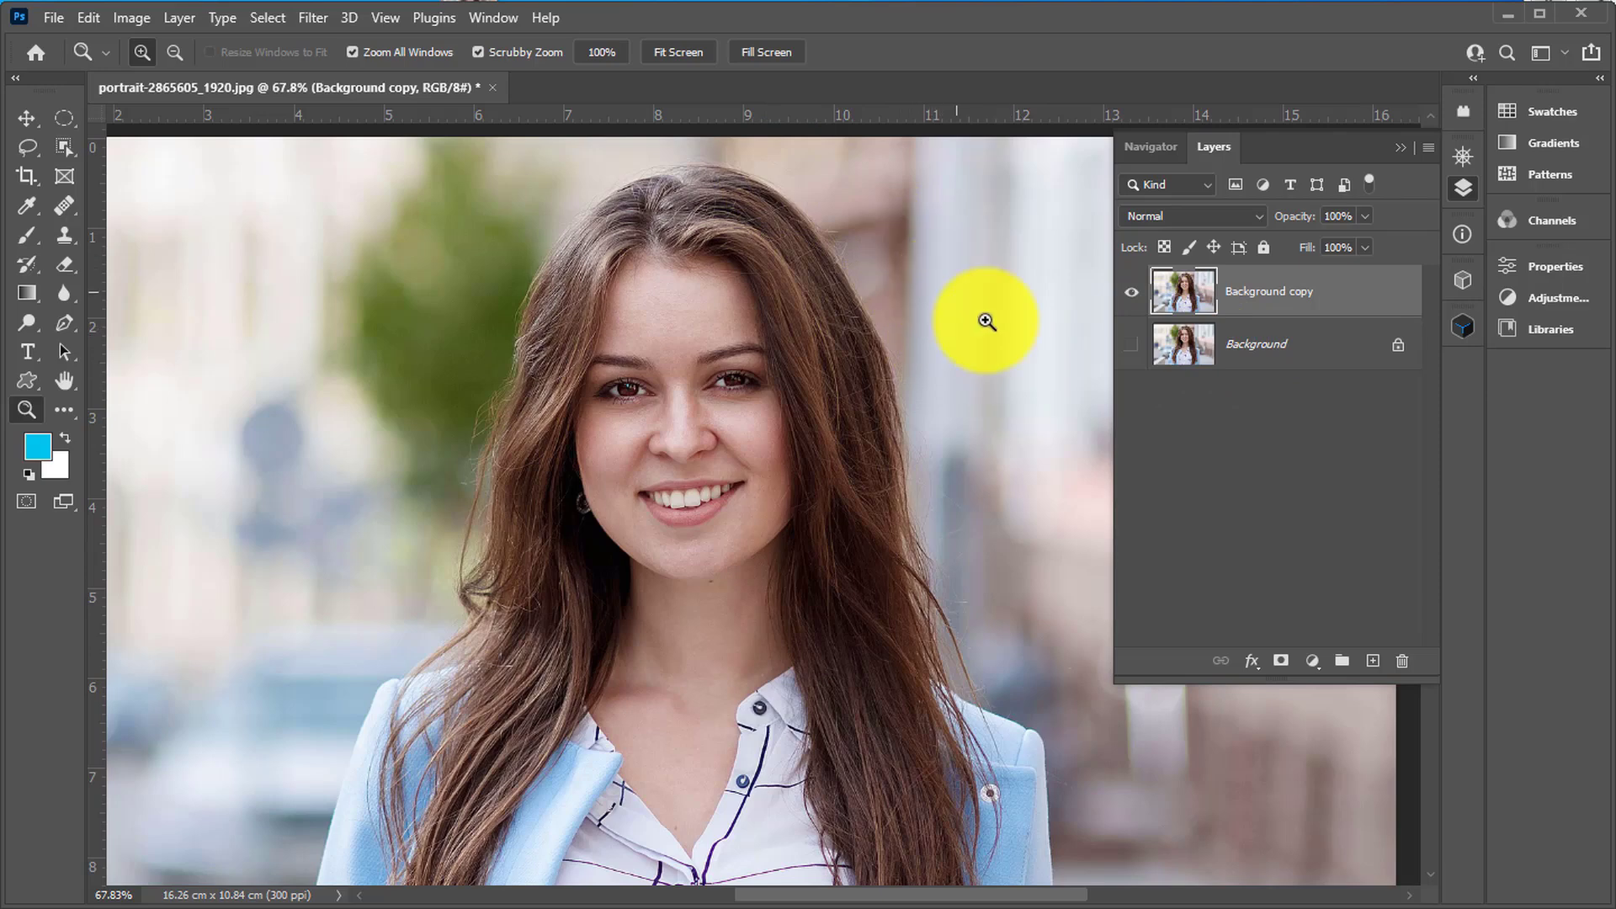
- Add a new layer directly above the Background layer and fill it with green #32c60a
left_click(1246, 345)
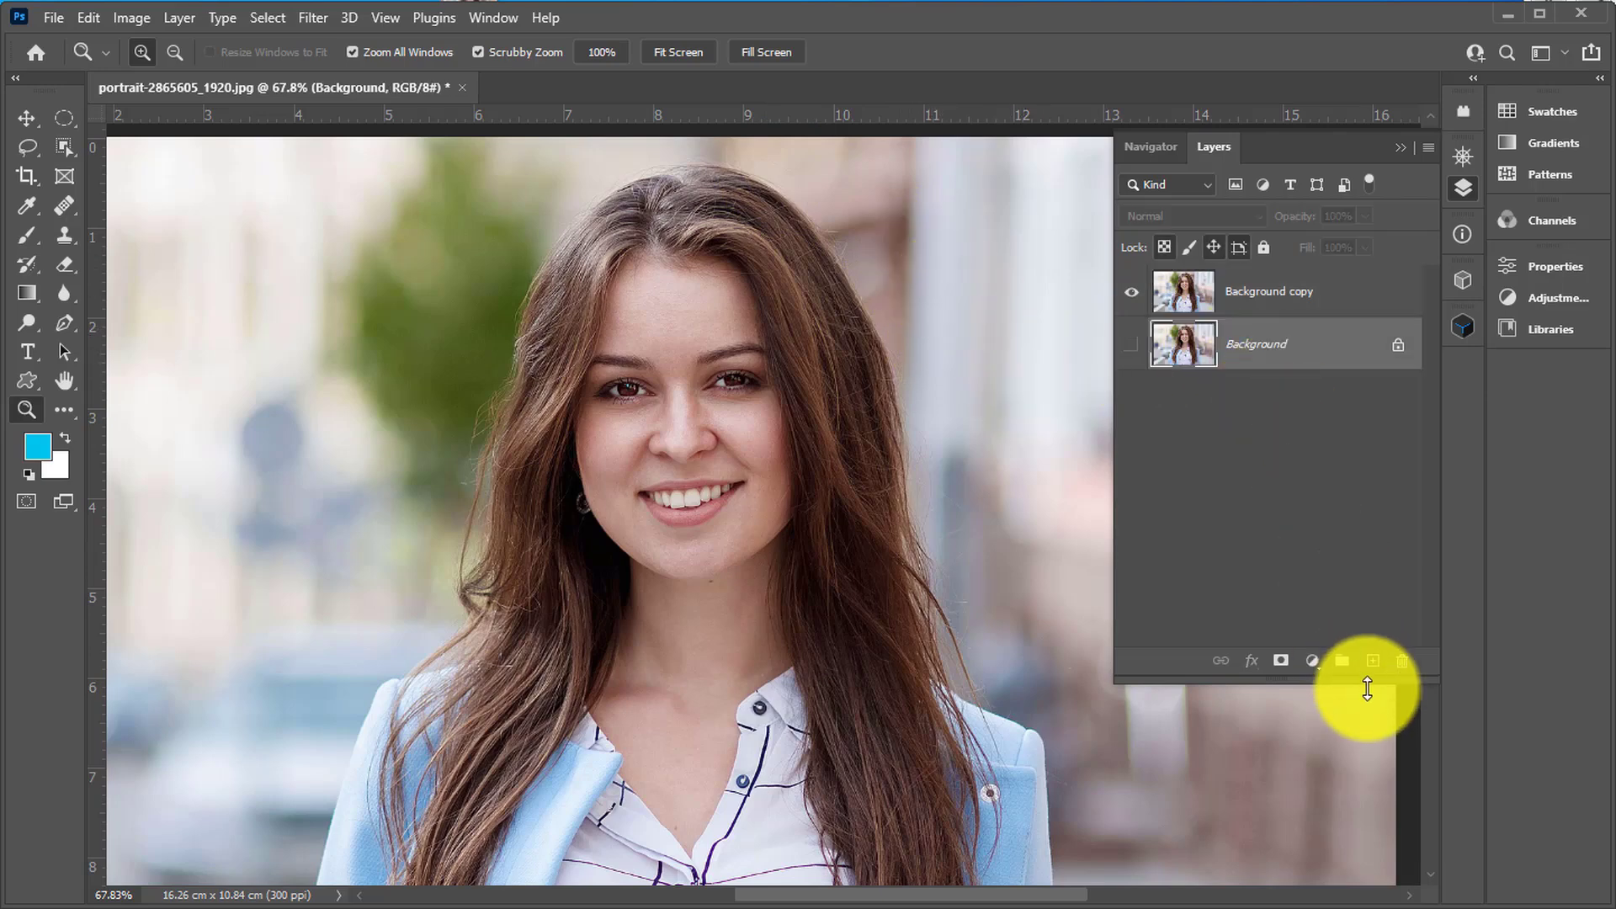
left_click(1371, 664)
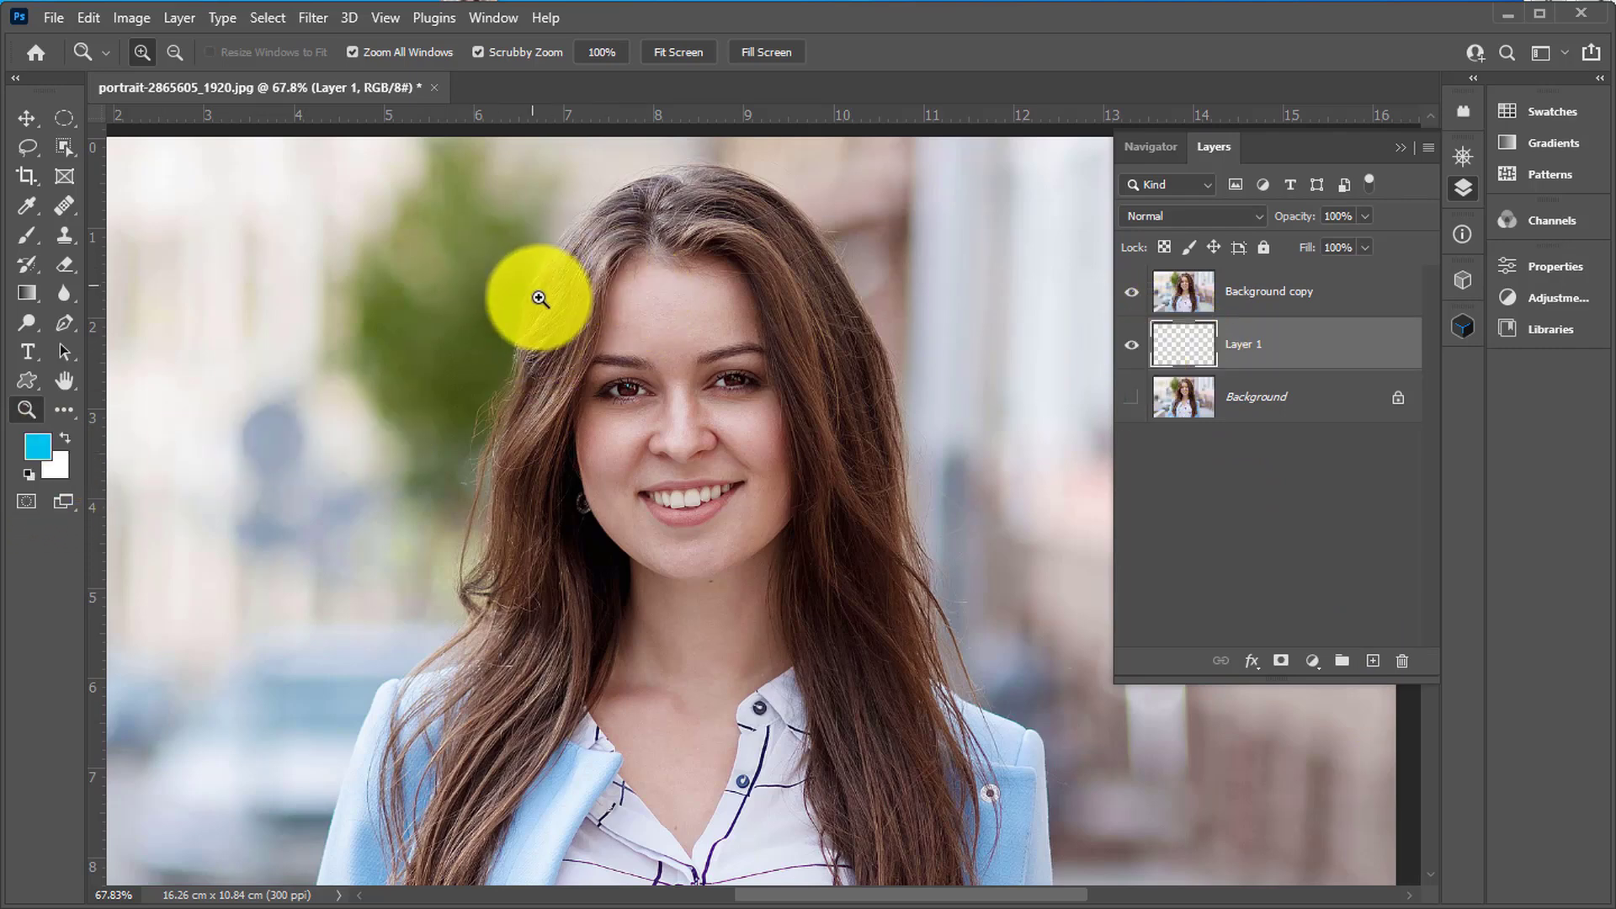
left_click(39, 446)
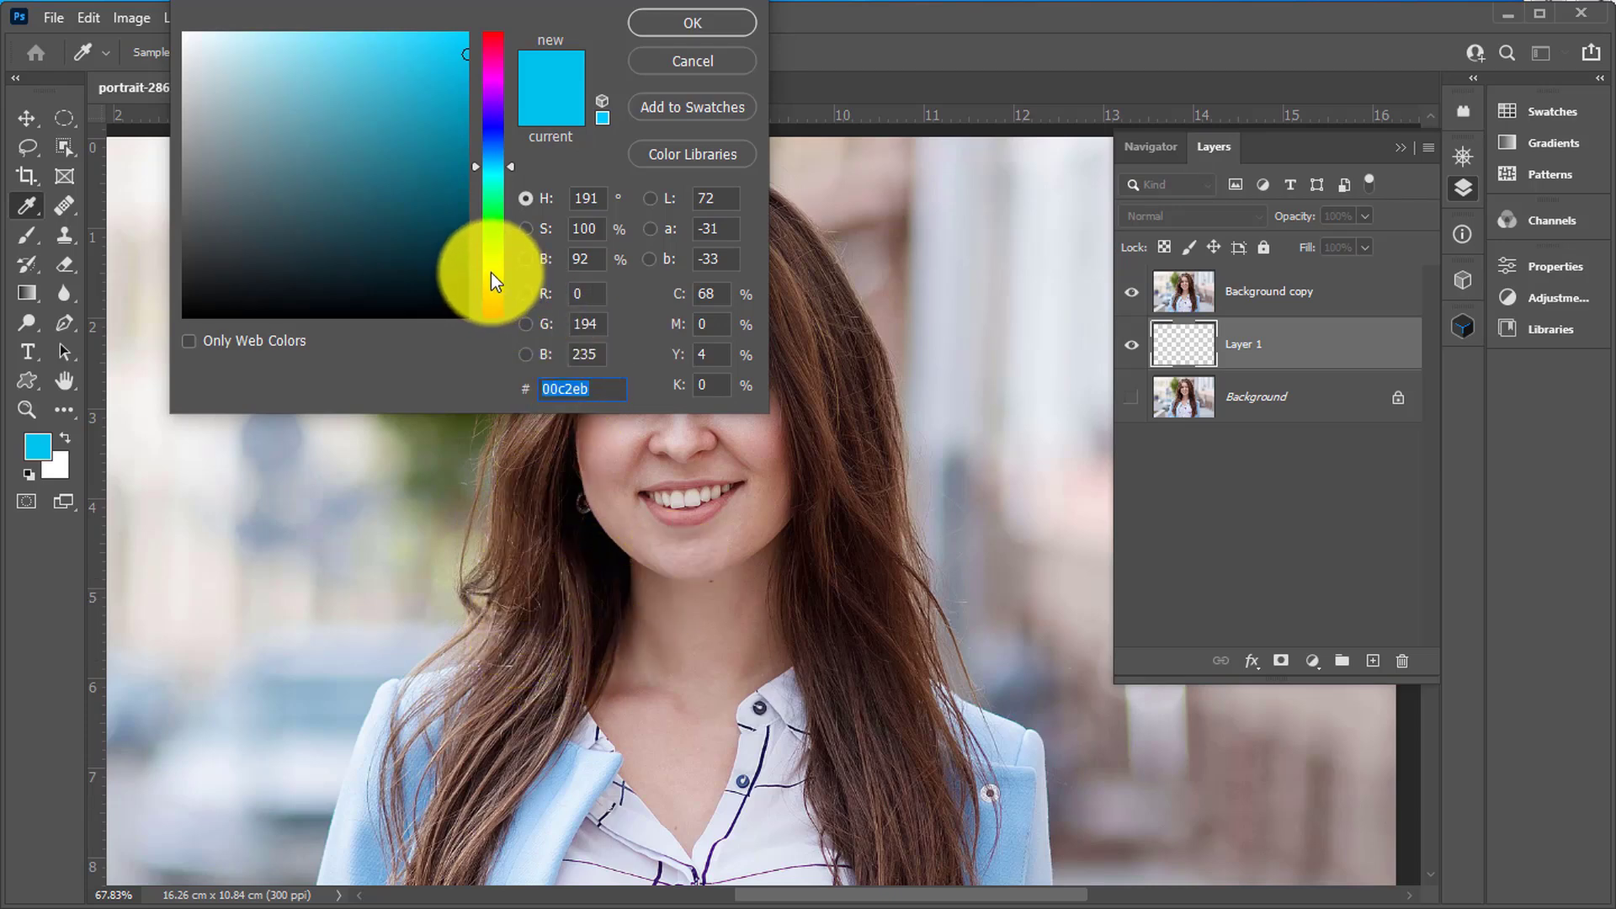
left_click_drag(517, 264, 512, 153)
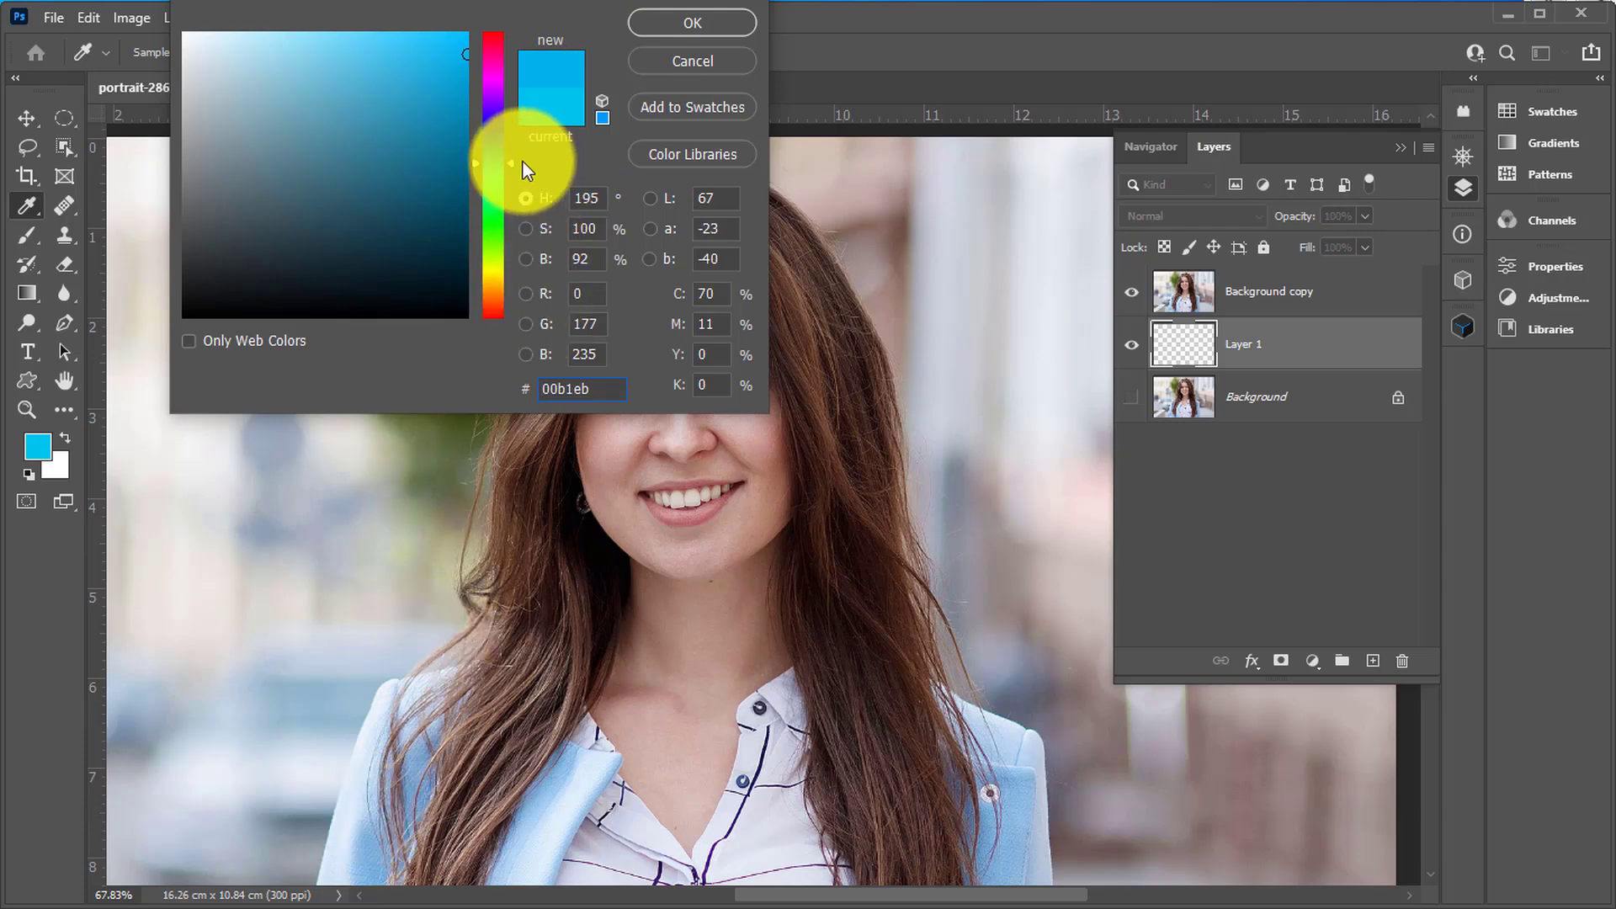
left_click(512, 157)
left_click_drag(512, 156, 514, 74)
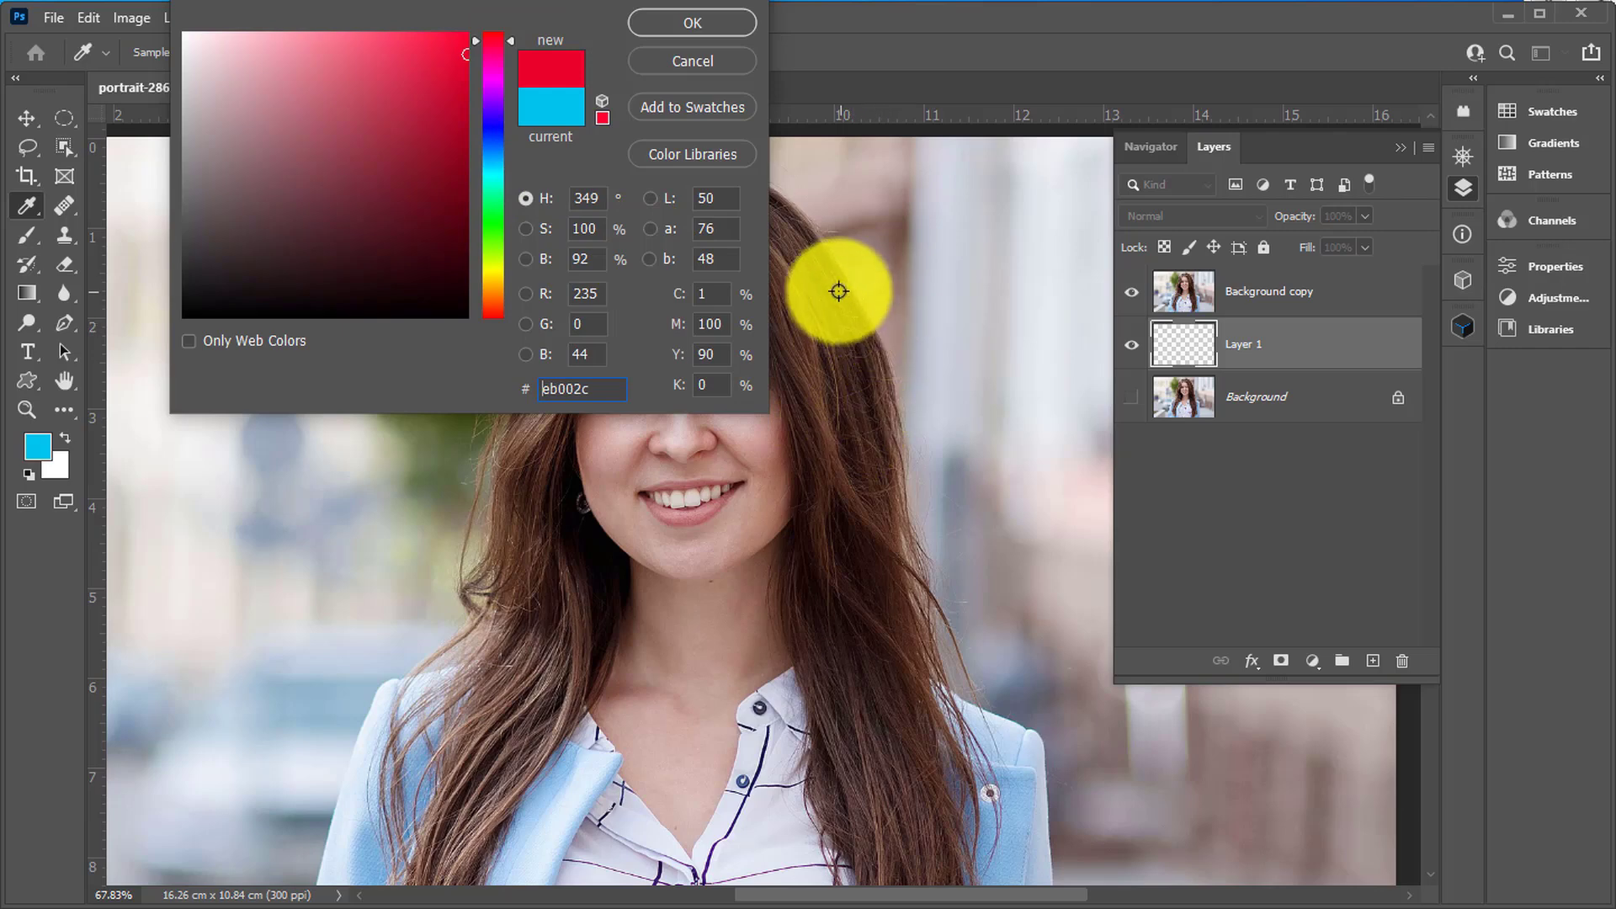
left_click_drag(511, 37, 524, 232)
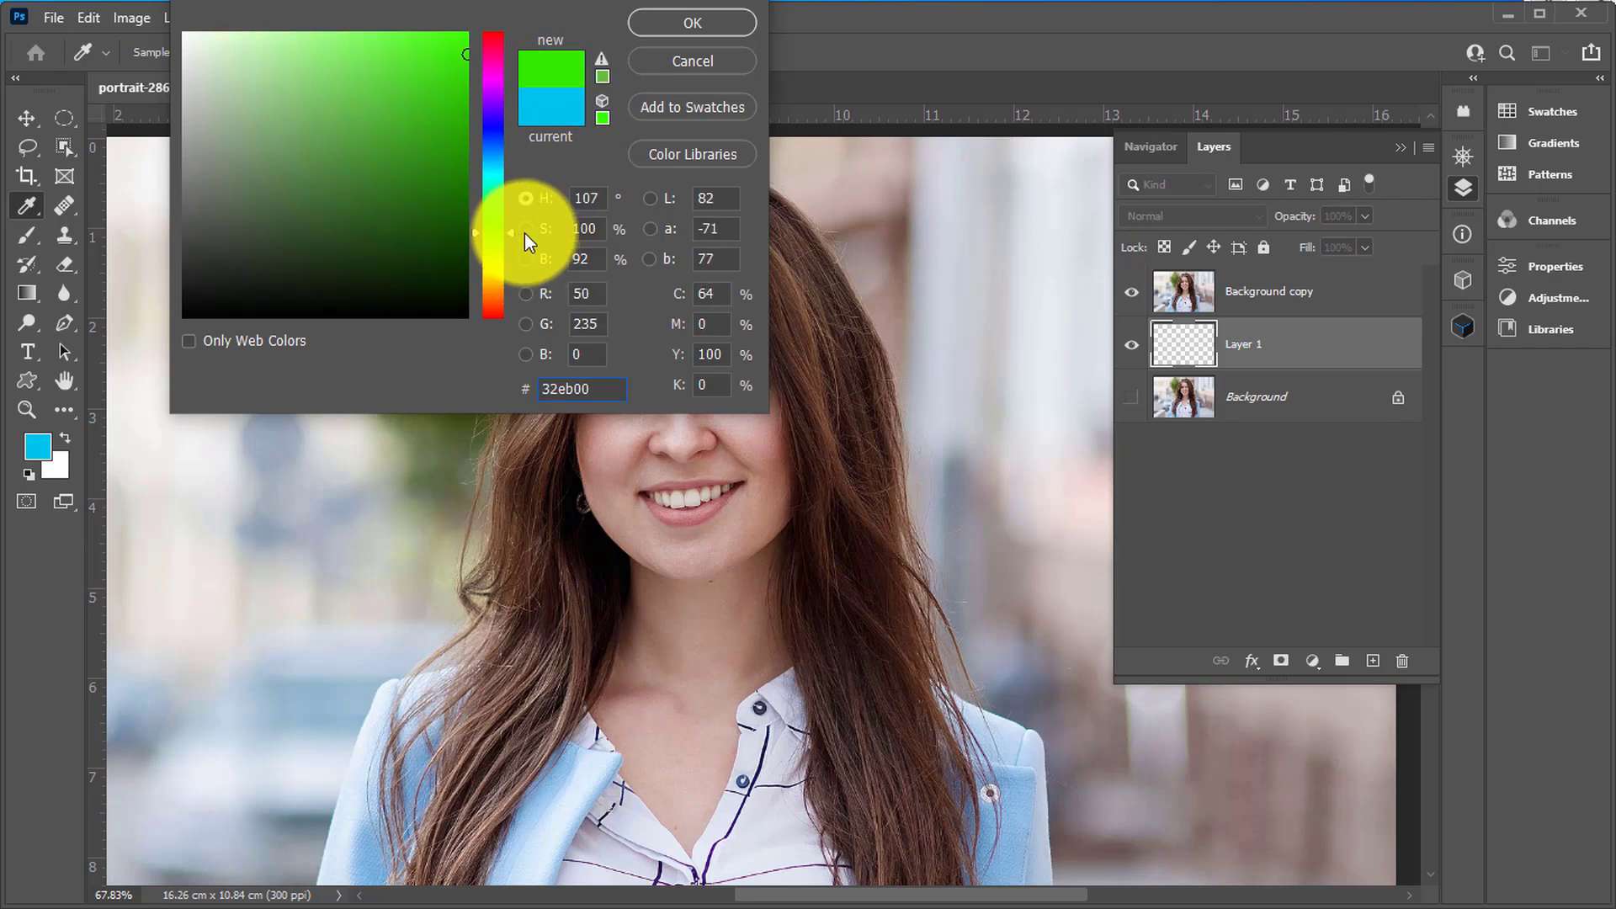
left_click(456, 113)
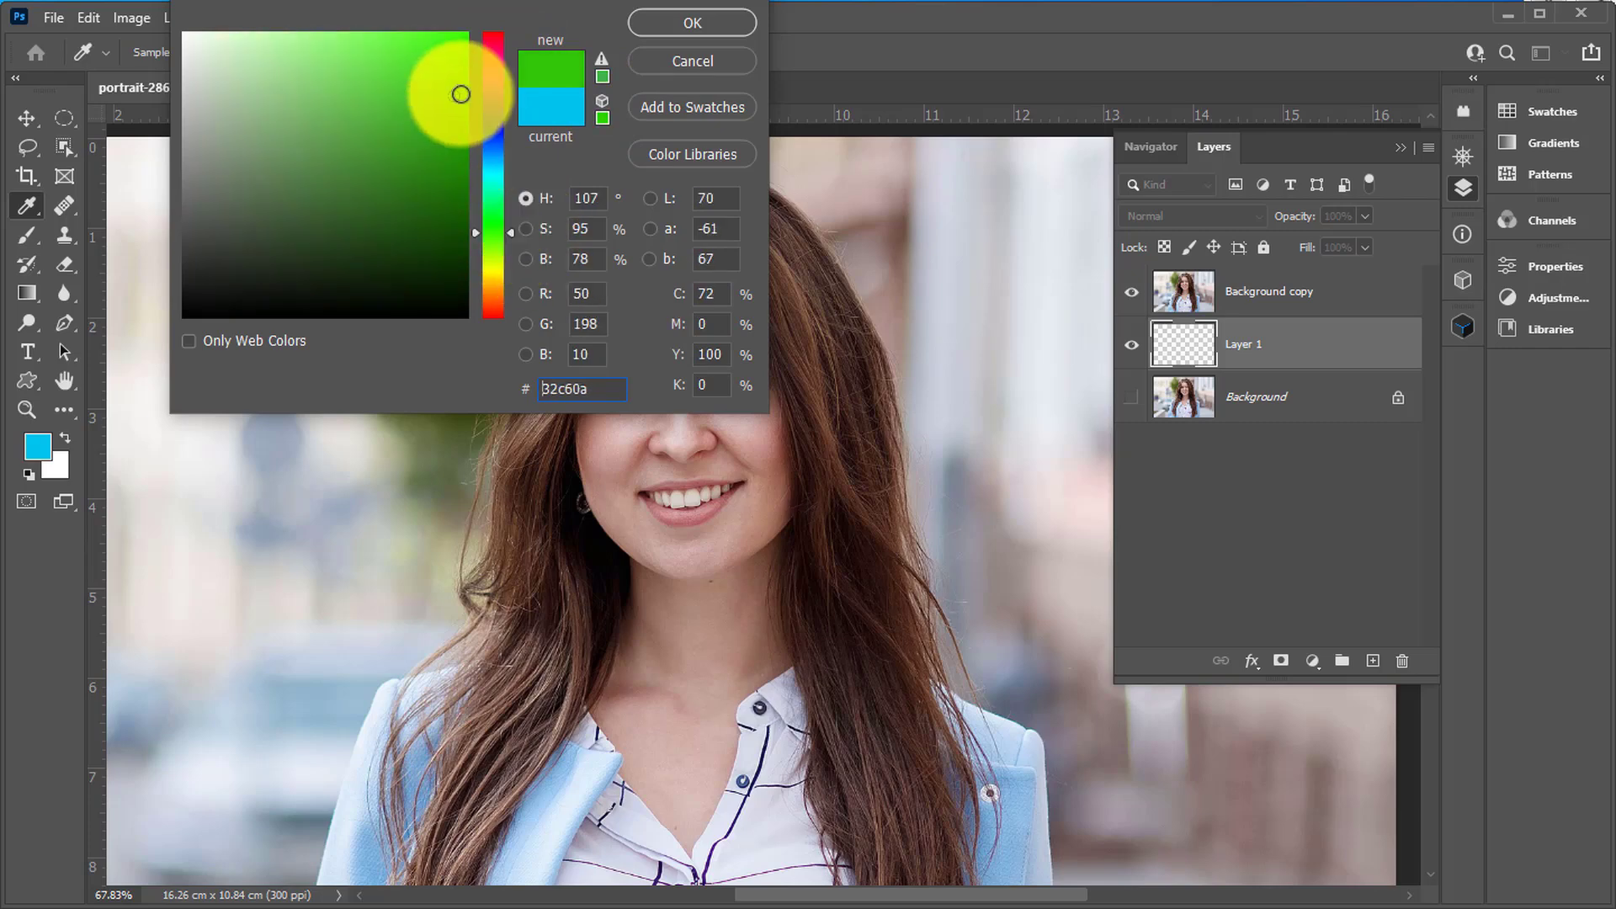
left_click(671, 23)
key("z")
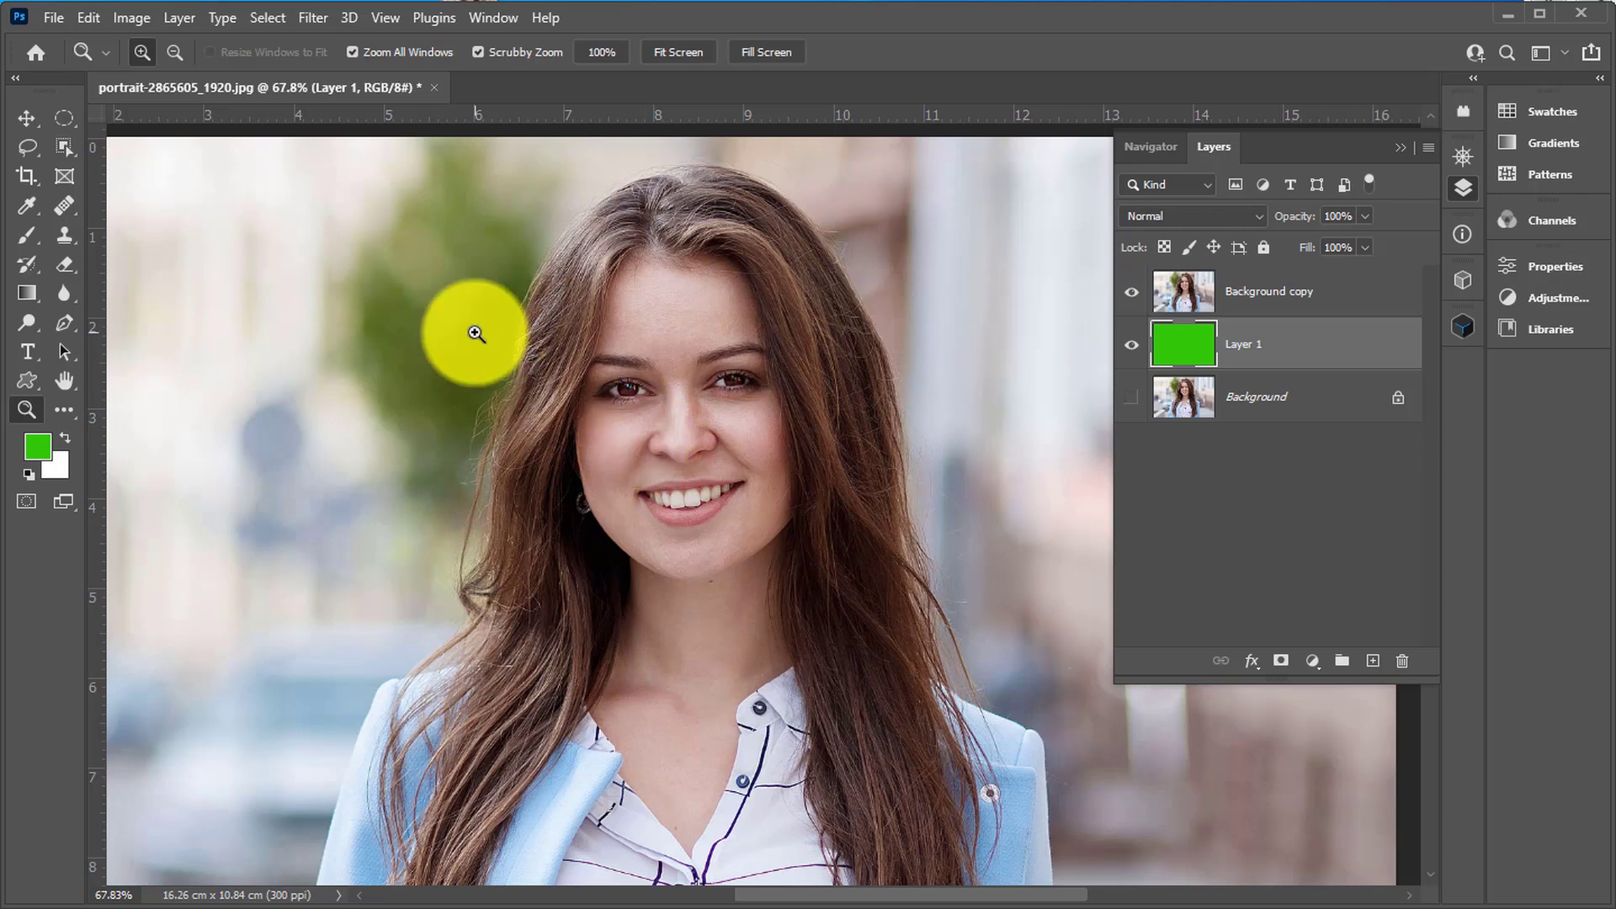
- Try making a selection on Background copy by painting a Quick Mask over the face and hair with a size 89 brush at 100% opacity
left_click(29, 505)
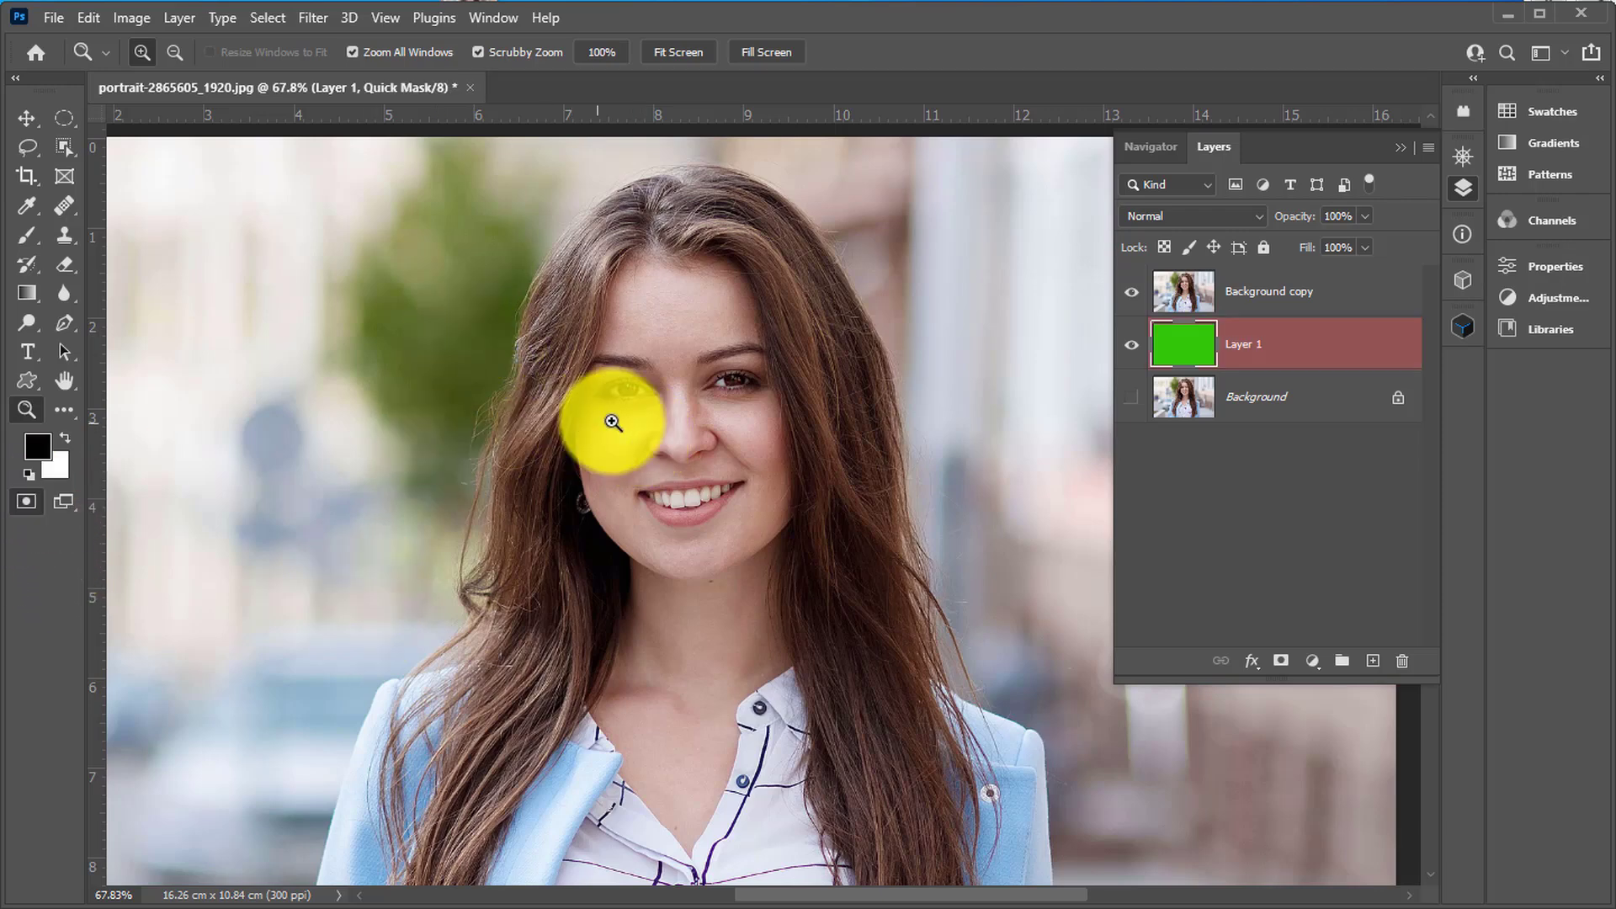
left_click(26, 235)
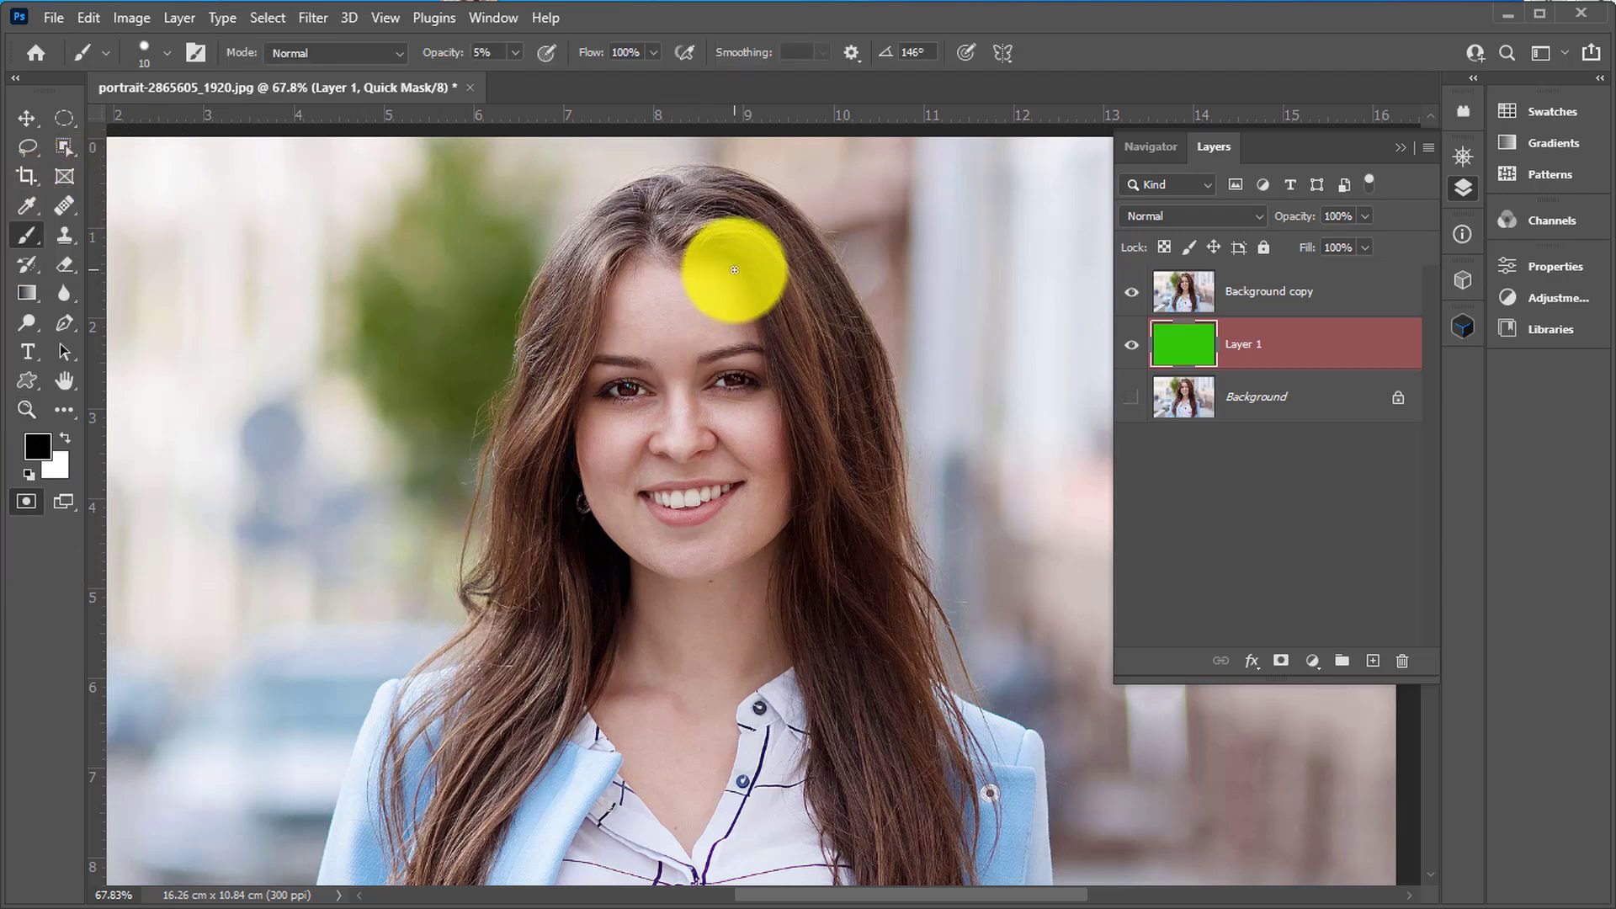
left_click(150, 52)
left_click(177, 119)
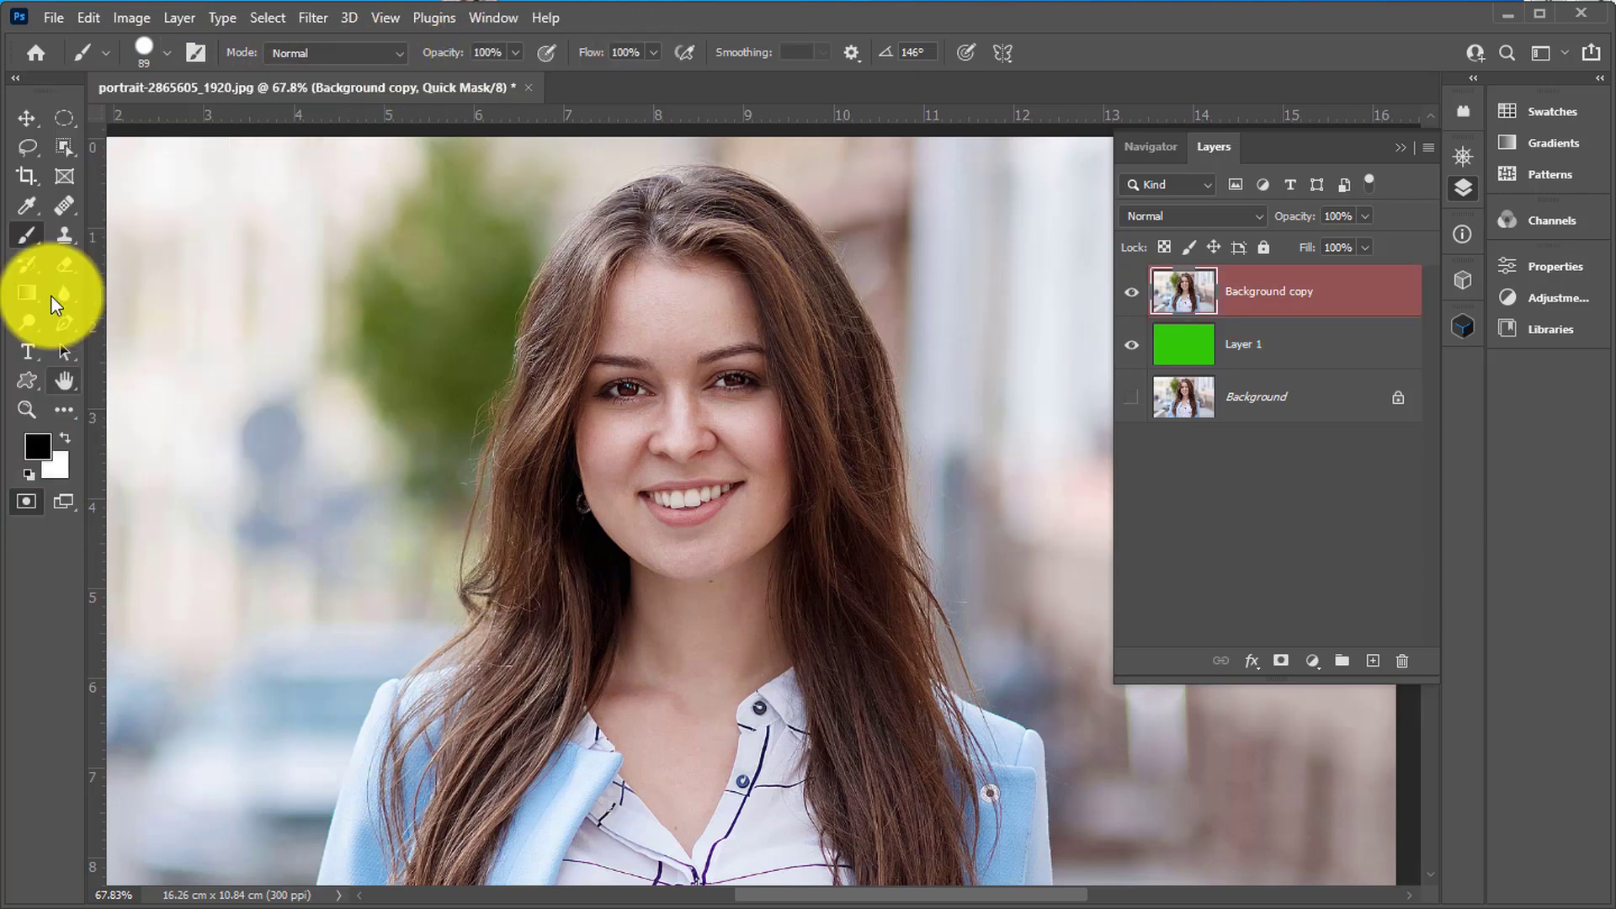
mouse_move(841, 389)
left_mouse_down()
mouse_move(767, 264)
mouse_move(711, 240)
mouse_move(649, 251)
mouse_move(609, 280)
mouse_move(579, 386)
mouse_move(561, 576)
left_mouse_up()
mouse_move(702, 318)
left_mouse_down()
mouse_move(717, 471)
mouse_move(691, 354)
mouse_move(745, 316)
mouse_move(805, 486)
mouse_move(773, 414)
mouse_move(733, 515)
mouse_move(689, 413)
mouse_move(634, 451)
mouse_move(620, 540)
mouse_move(640, 445)
mouse_move(531, 709)
mouse_move(458, 747)
mouse_move(562, 719)
mouse_move(688, 592)
mouse_move(600, 631)
mouse_move(673, 522)
mouse_move(736, 567)
mouse_move(828, 436)
mouse_move(868, 721)
mouse_move(516, 754)
mouse_move(899, 744)
left_mouse_up()
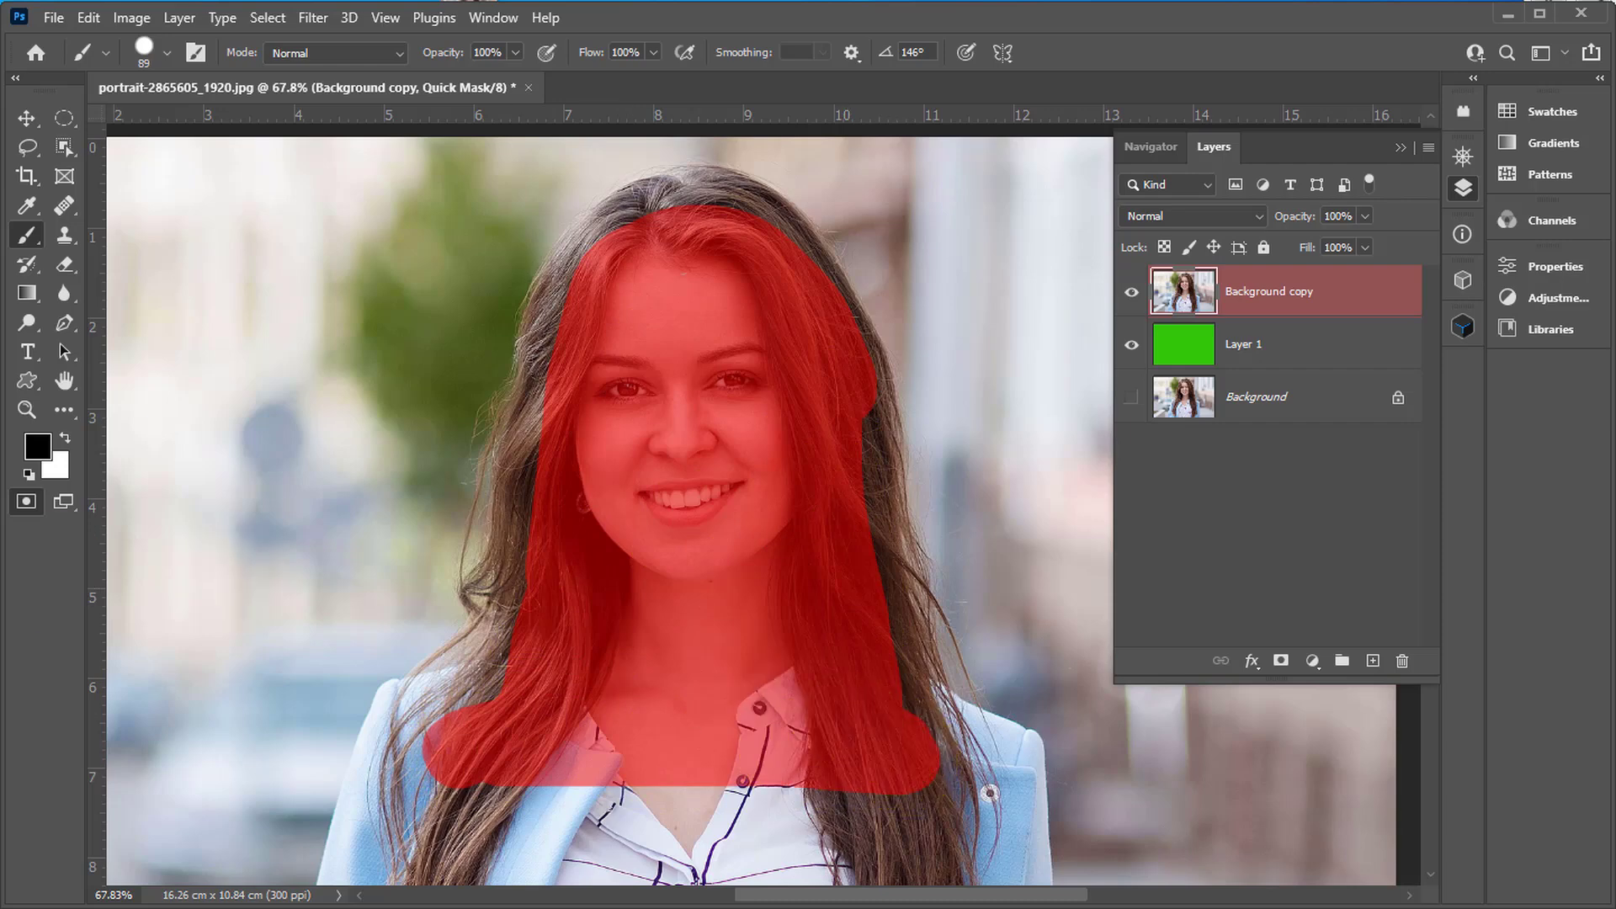
left_click(28, 504)
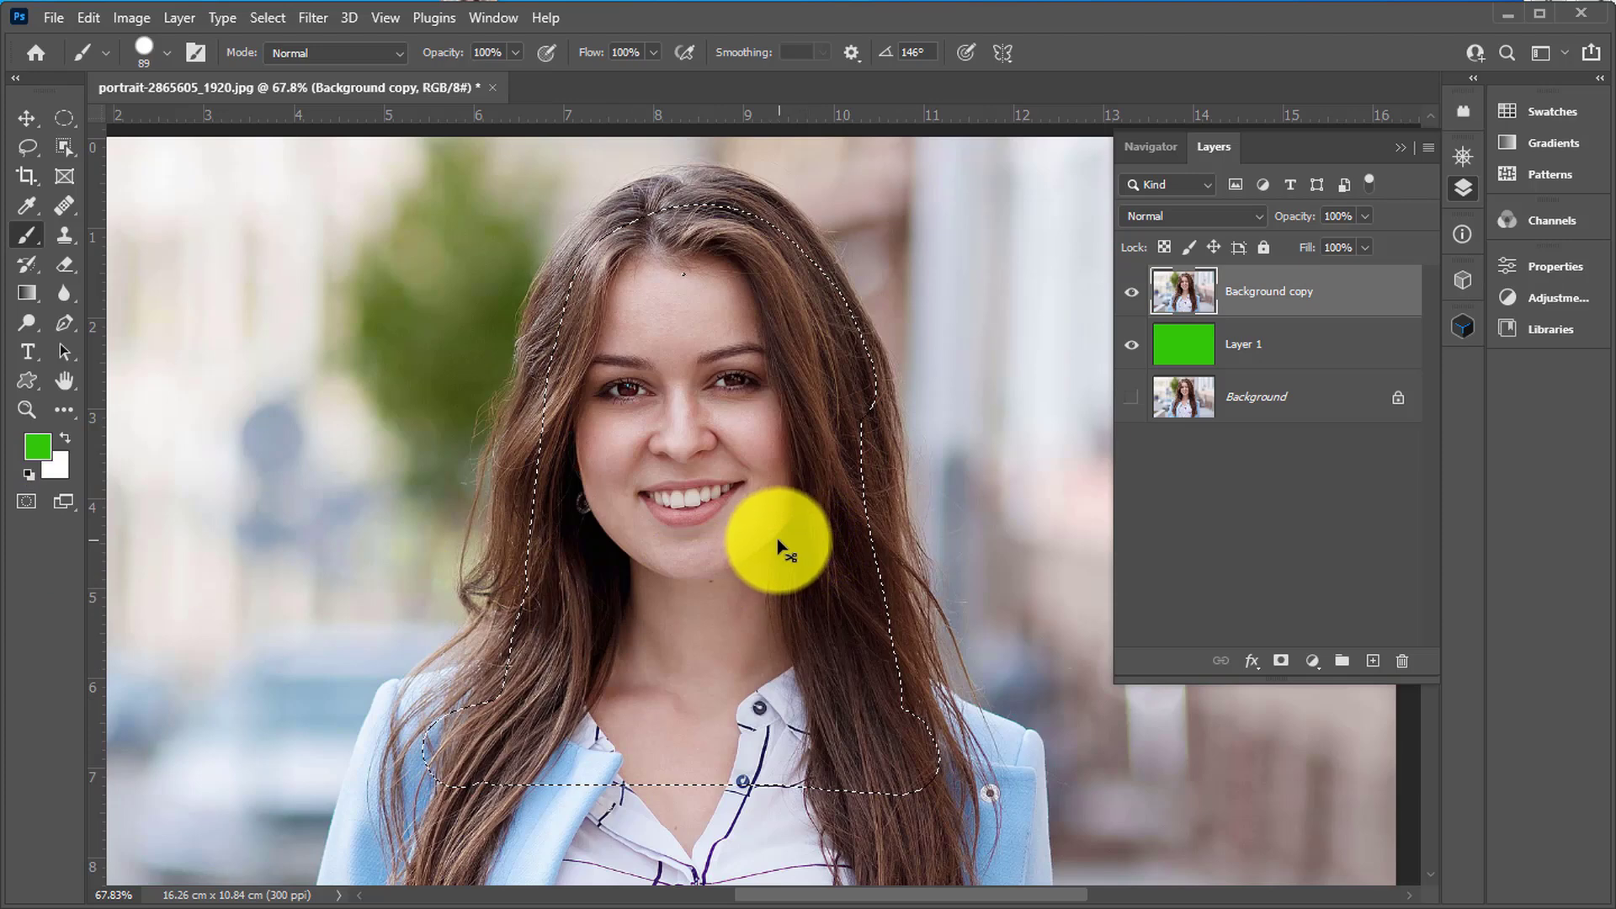
- Try selecting the woman's head with the Lasso tool and her hair with the Magic Wand at tolerance 30, clearing the selections
left_click(27, 150)
mouse_move(803, 260)
left_mouse_down()
mouse_move(715, 190)
mouse_move(669, 190)
mouse_move(618, 212)
mouse_move(558, 309)
mouse_move(538, 461)
mouse_move(553, 543)
mouse_move(494, 684)
mouse_move(459, 718)
mouse_move(569, 809)
mouse_move(814, 807)
mouse_move(913, 754)
mouse_move(815, 268)
left_mouse_up()
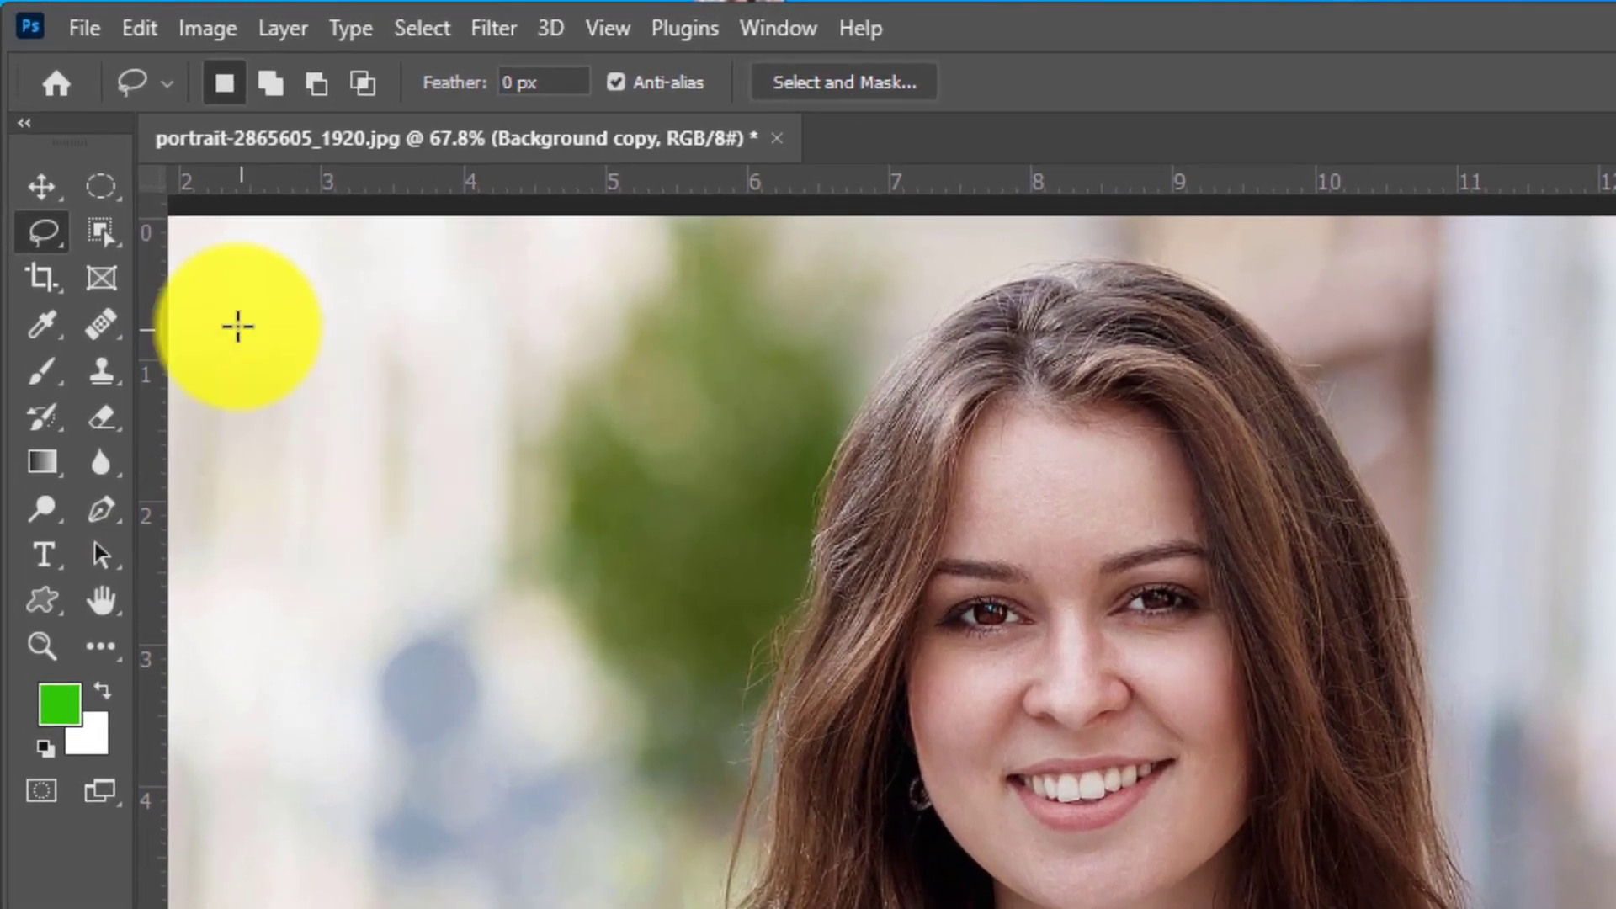
left_click(98, 243)
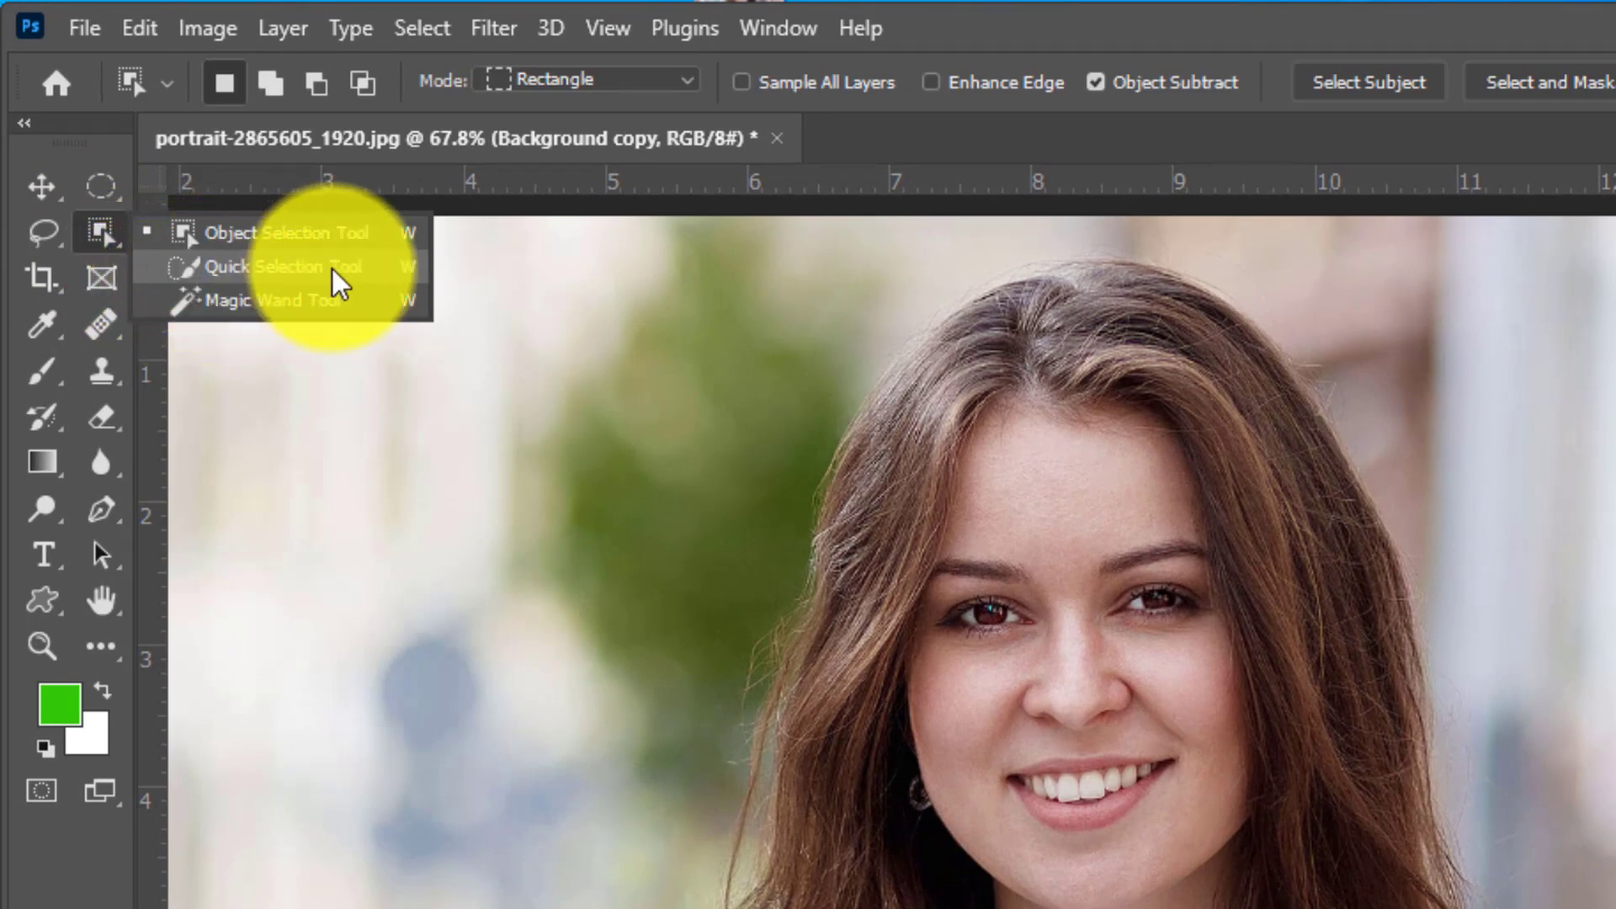
left_click(254, 302)
left_click(1130, 435)
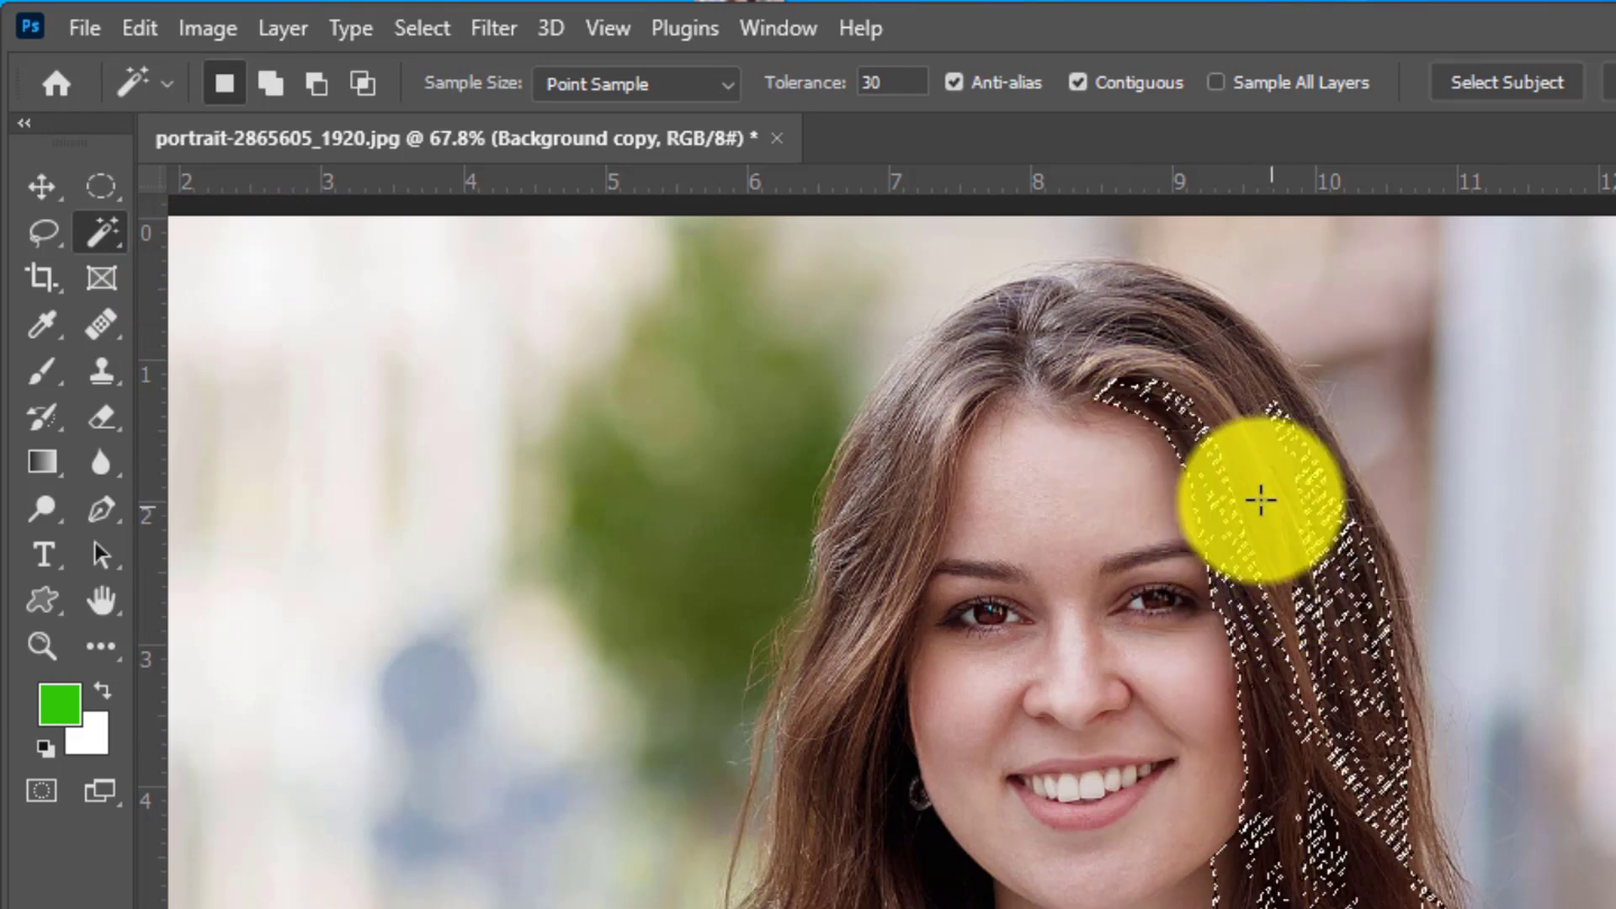
key("ctrl+d")
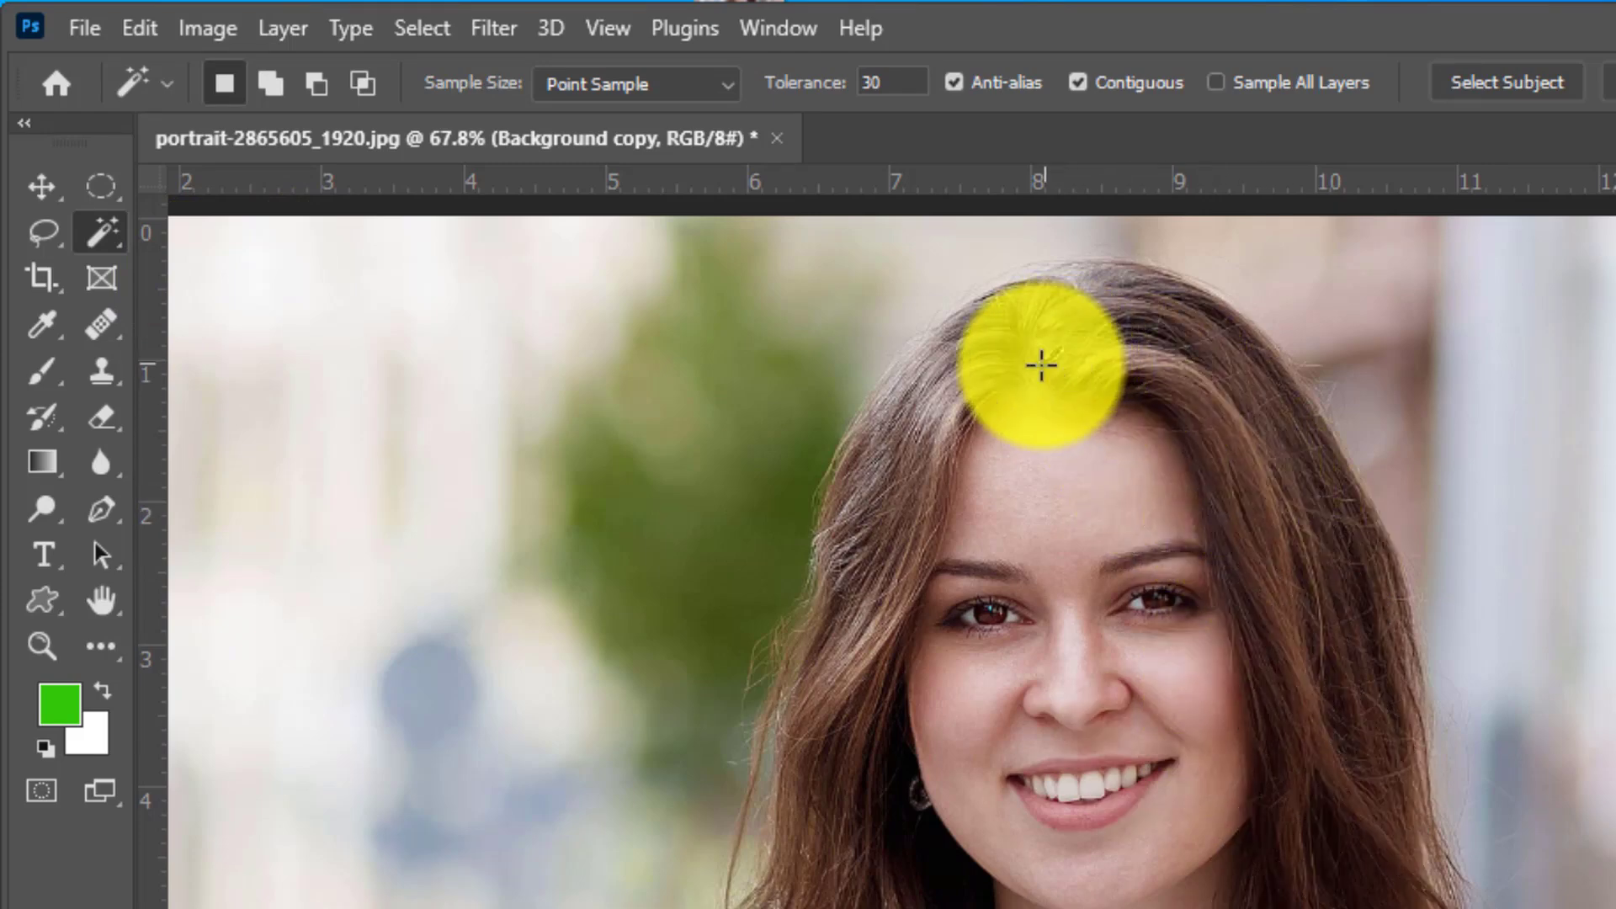
left_click(951, 413)
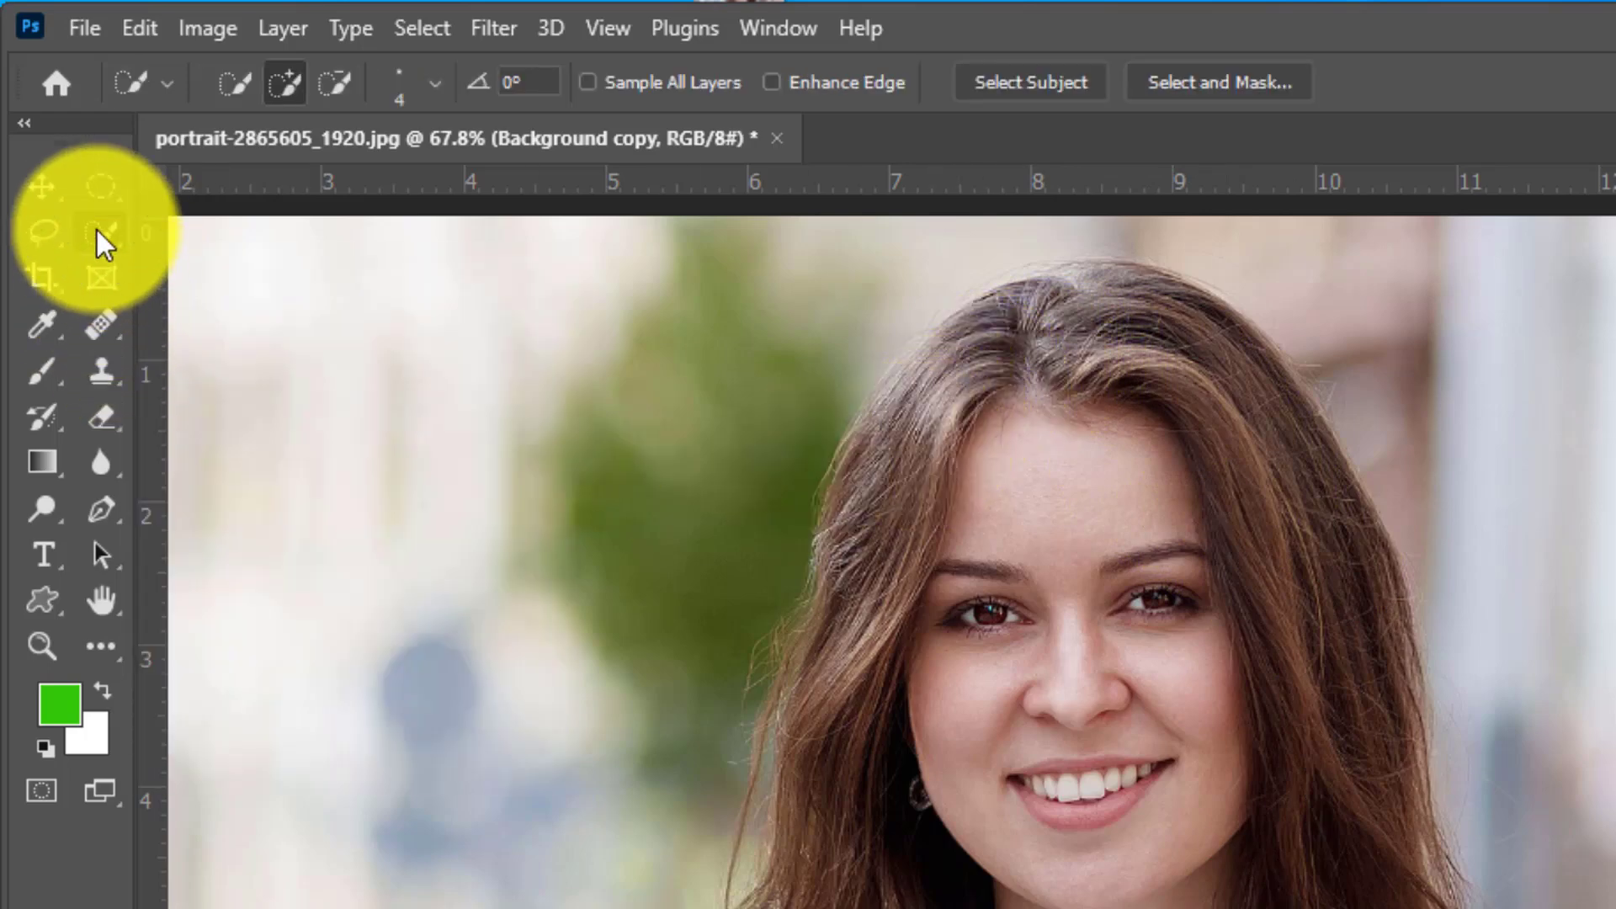
- Try selecting the woman's hair and face on Background copy with the Quick Selection tool at a 4 px brush size
right_click(99, 229)
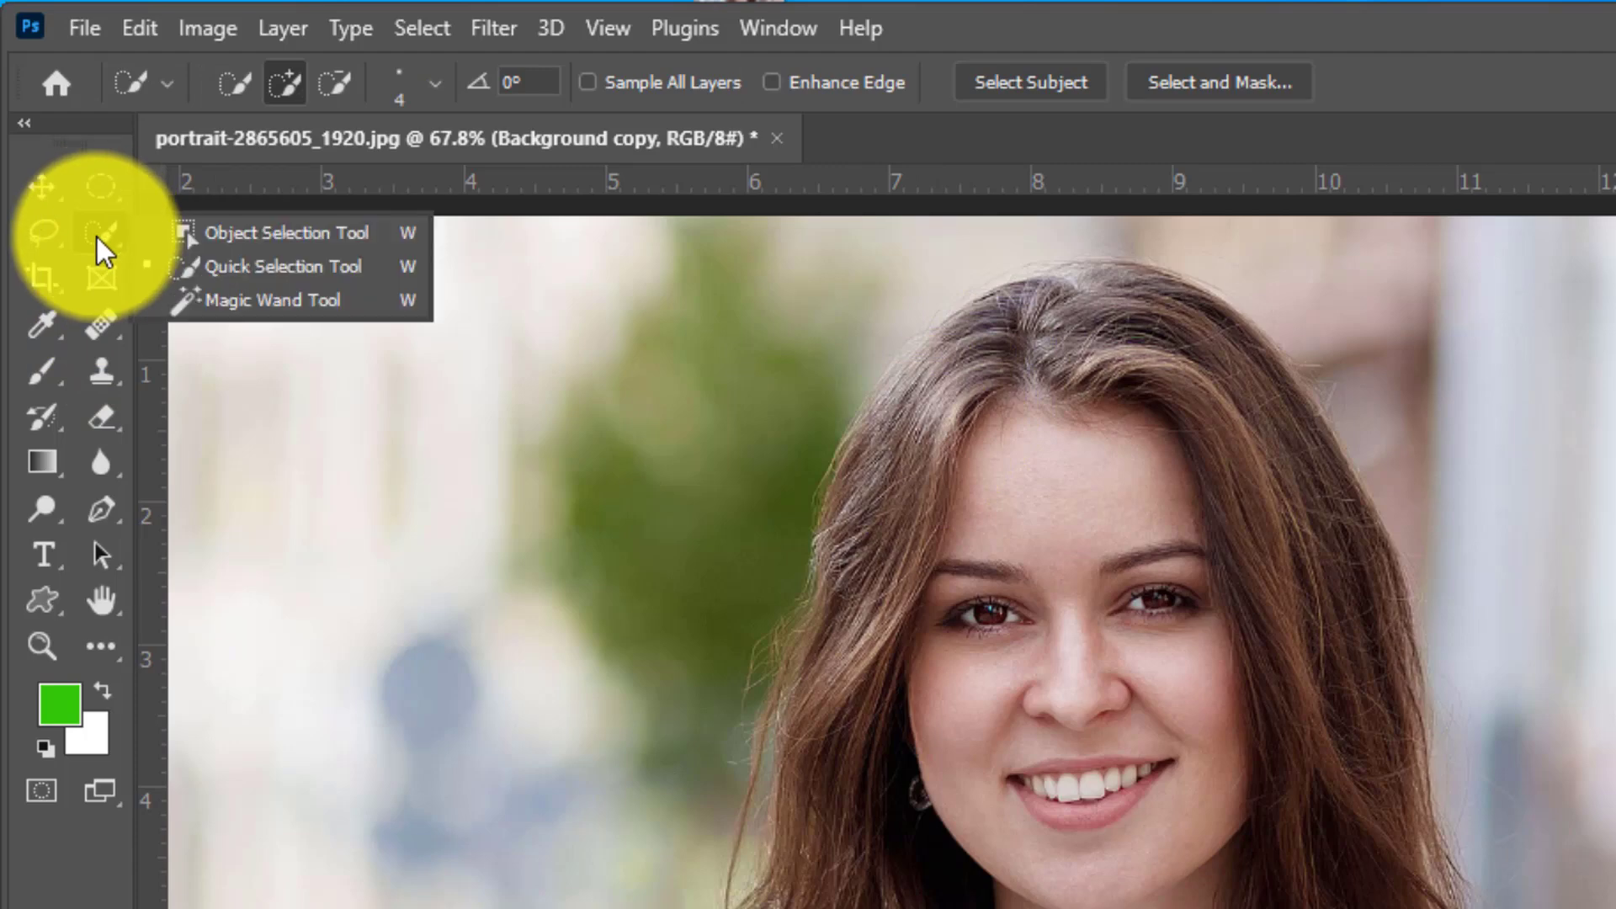
left_click(215, 268)
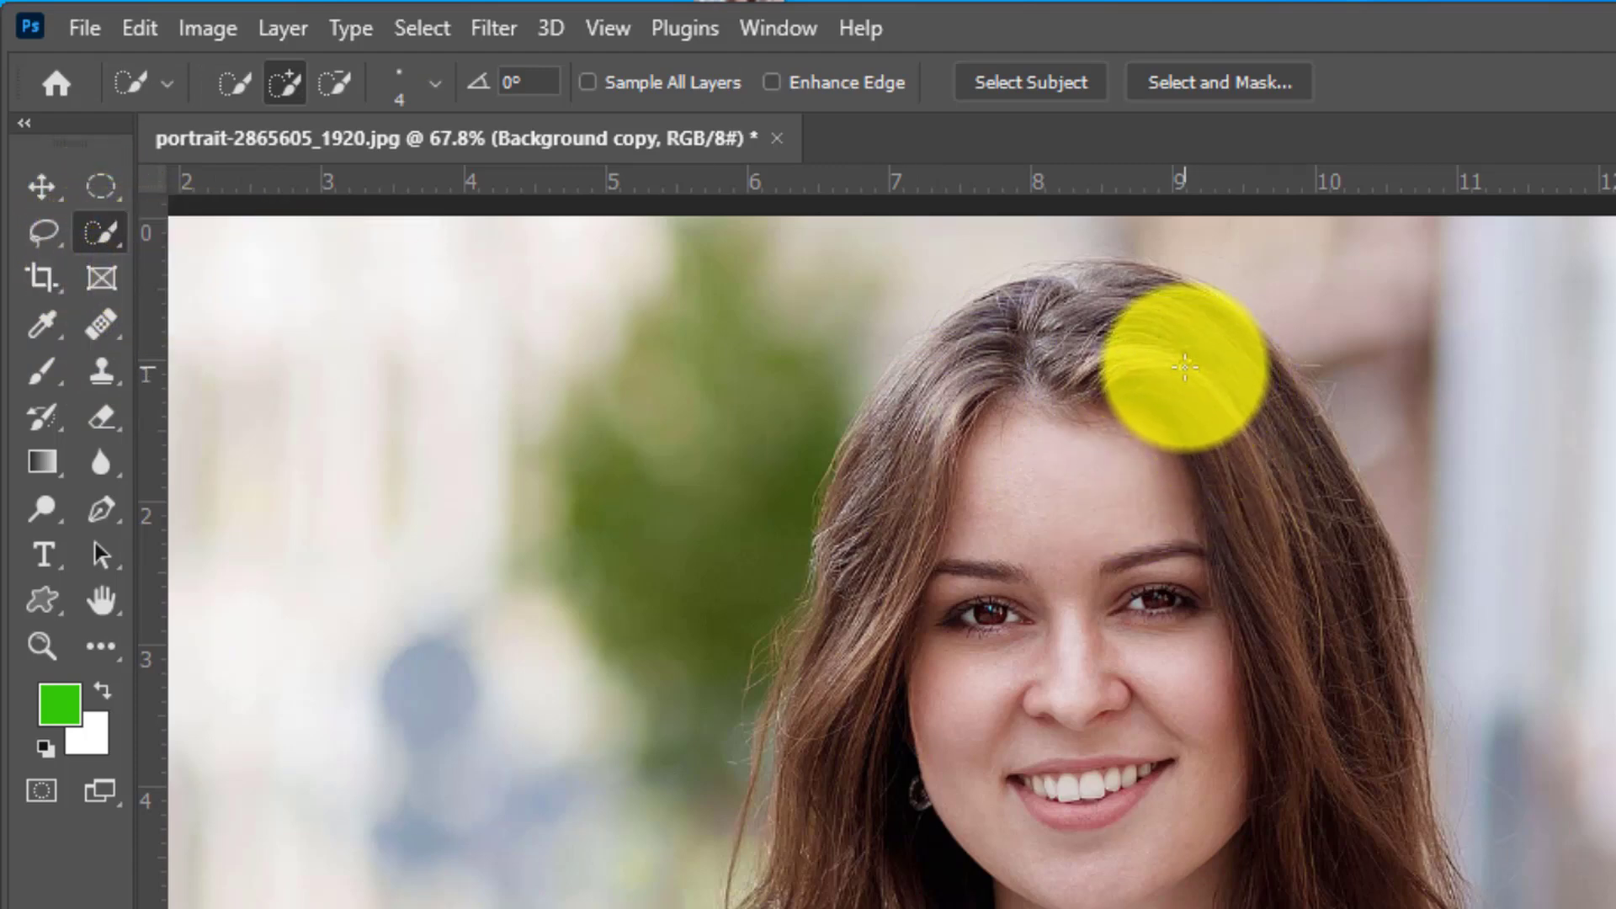
mouse_move(1108, 361)
left_mouse_down()
mouse_move(971, 422)
mouse_move(923, 746)
mouse_move(928, 891)
mouse_move(957, 859)
mouse_move(1021, 474)
mouse_move(1118, 422)
mouse_move(1098, 490)
mouse_move(938, 652)
mouse_move(796, 732)
mouse_move(625, 674)
mouse_move(590, 544)
mouse_move(523, 740)
mouse_move(450, 795)
mouse_move(414, 773)
mouse_move(383, 807)
mouse_move(399, 840)
mouse_move(571, 823)
mouse_move(690, 777)
mouse_move(931, 837)
mouse_move(804, 778)
mouse_move(849, 841)
mouse_move(436, 844)
mouse_move(402, 870)
mouse_move(503, 890)
mouse_move(700, 841)
mouse_move(708, 560)
mouse_move(743, 446)
mouse_move(730, 327)
mouse_move(705, 262)
mouse_move(638, 236)
left_mouse_up()
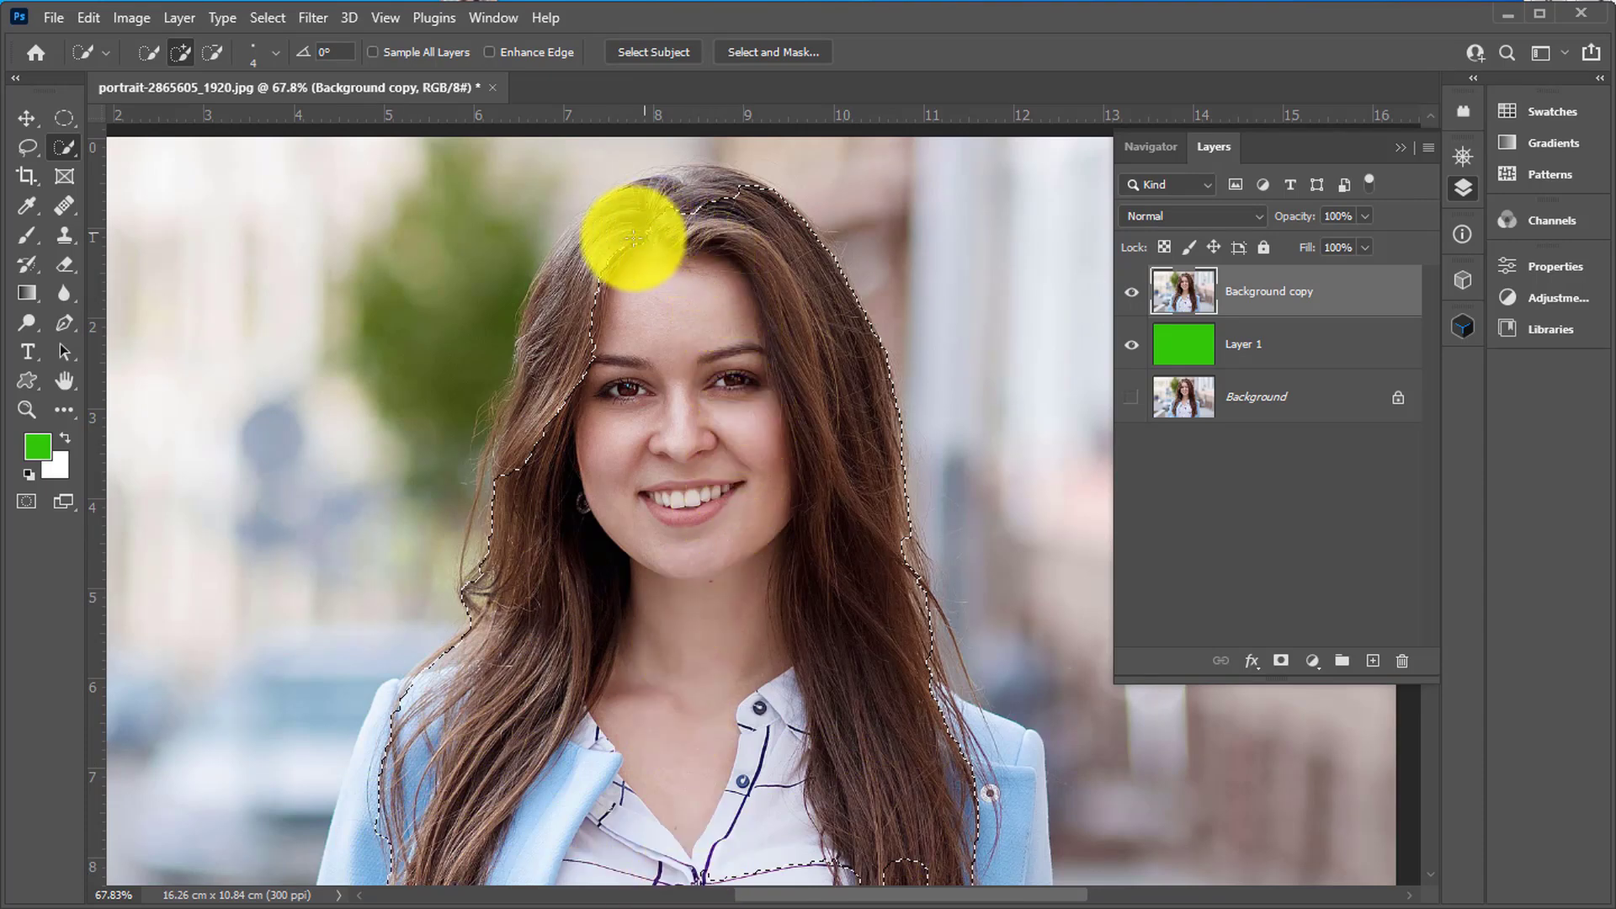
mouse_move(569, 357)
left_mouse_down()
mouse_move(707, 566)
mouse_move(666, 505)
left_mouse_up()
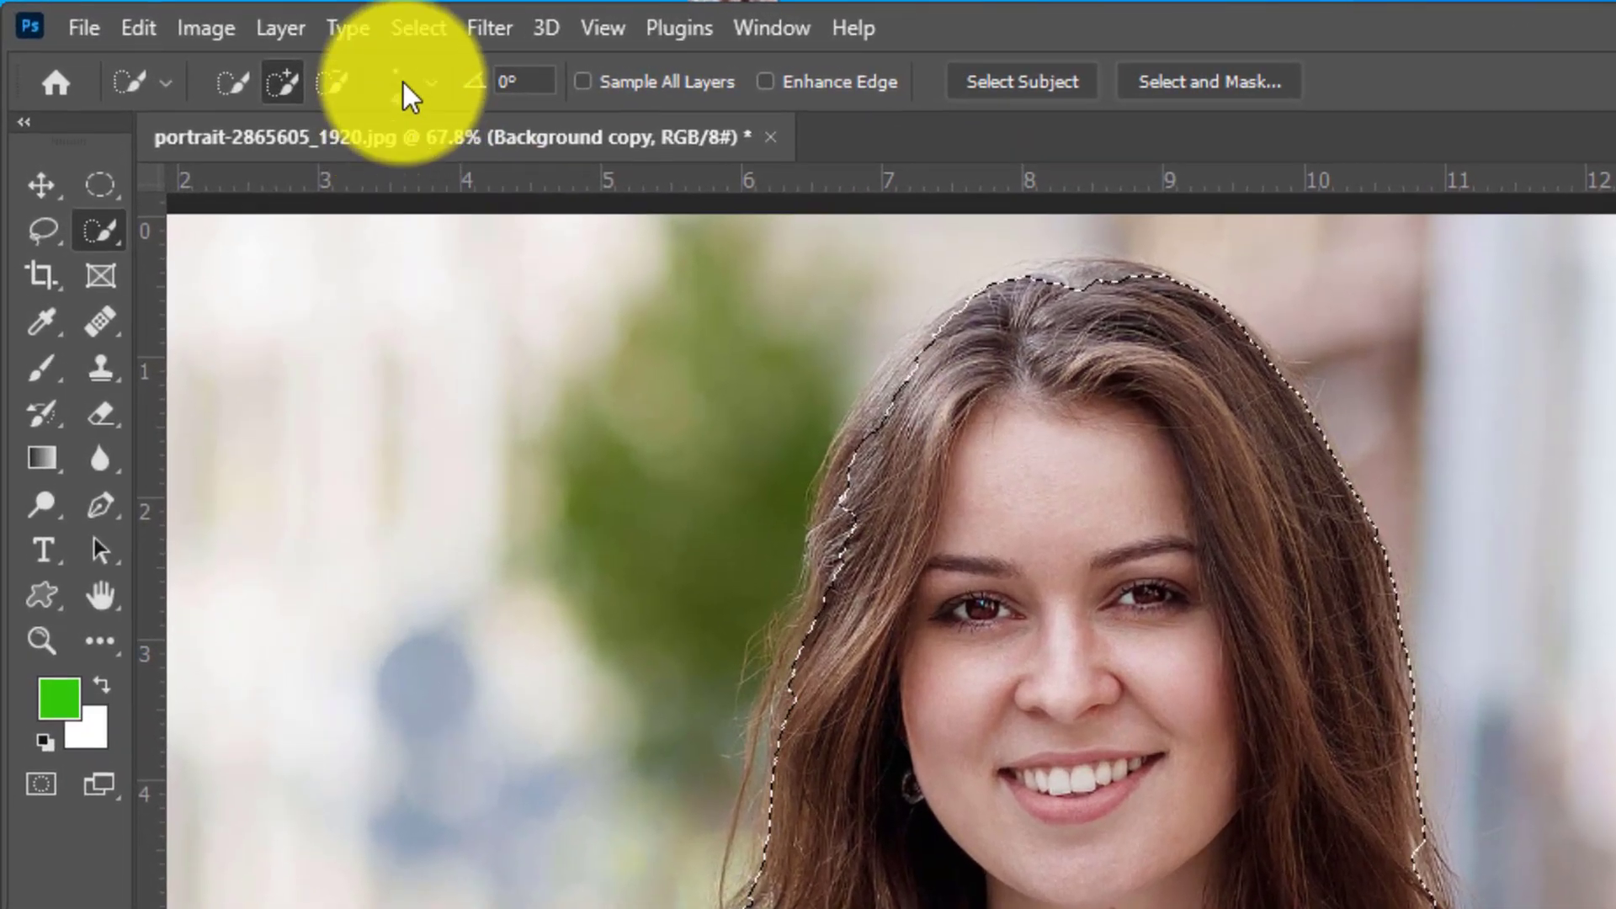
- Try the Quick Selection on the face and hair with a 36 px brush, clearing the selection
left_click(252, 53)
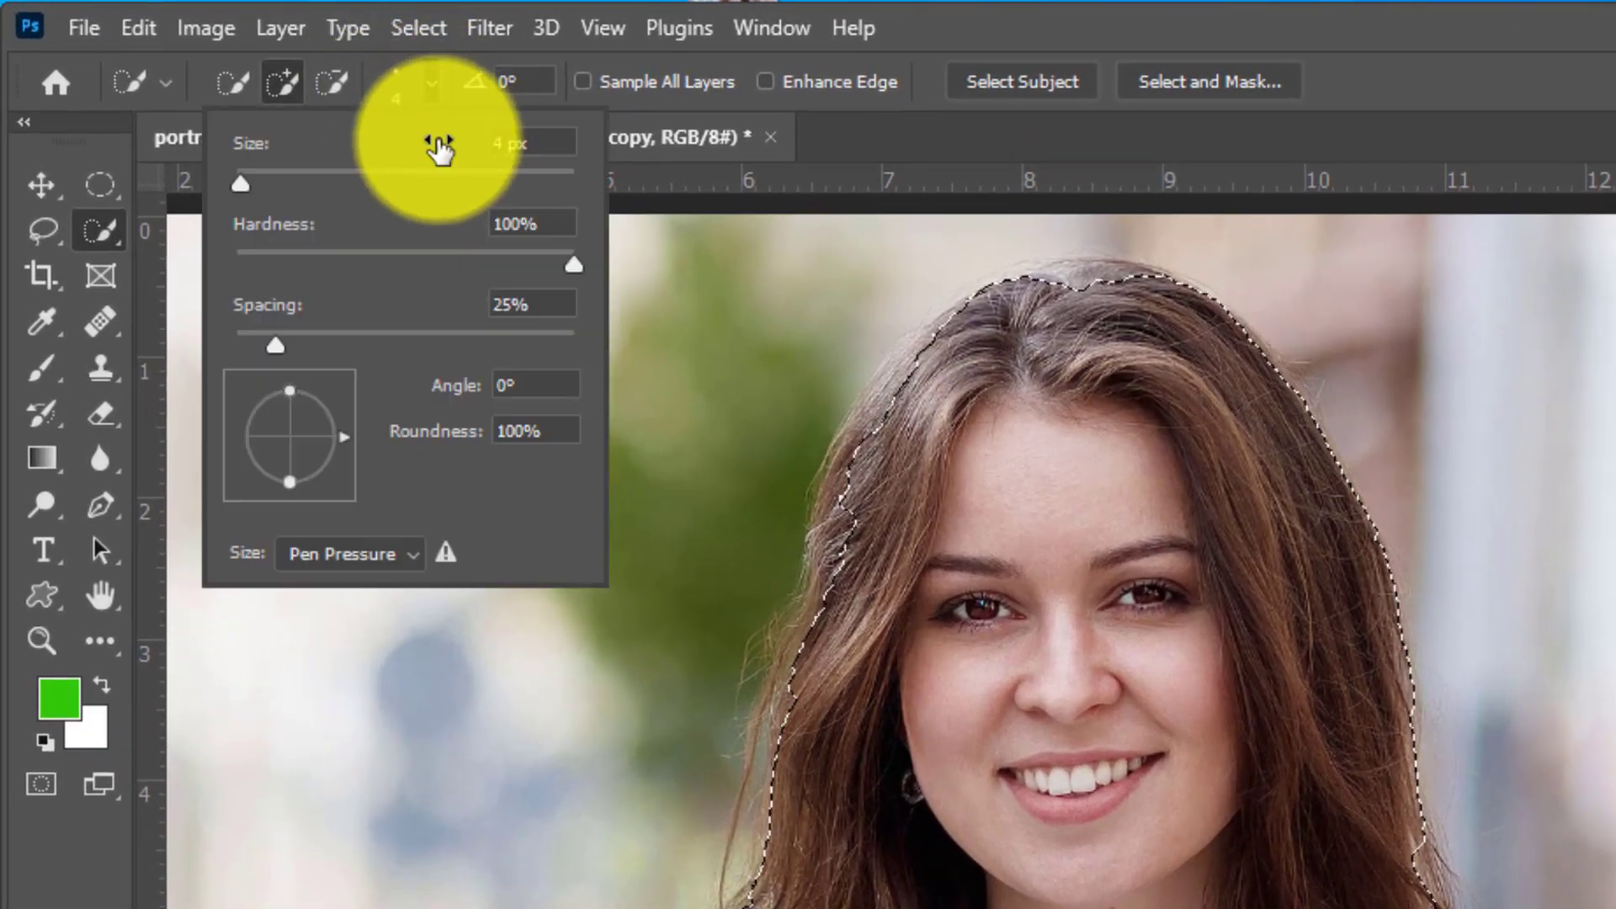
left_click_drag(244, 182, 295, 181)
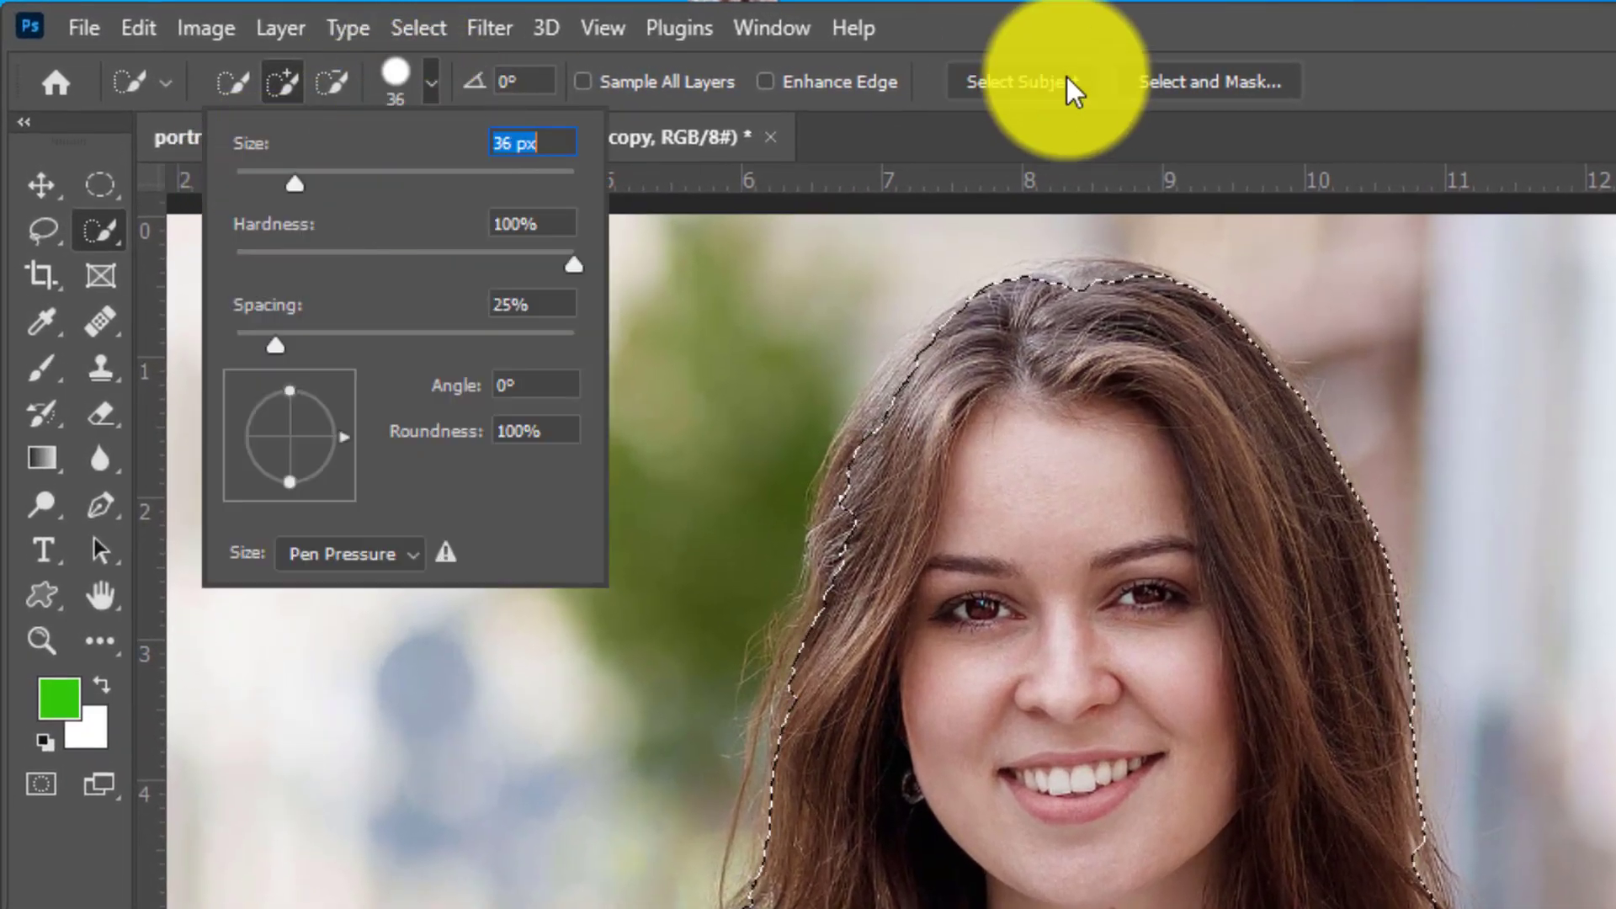
left_click(1070, 51)
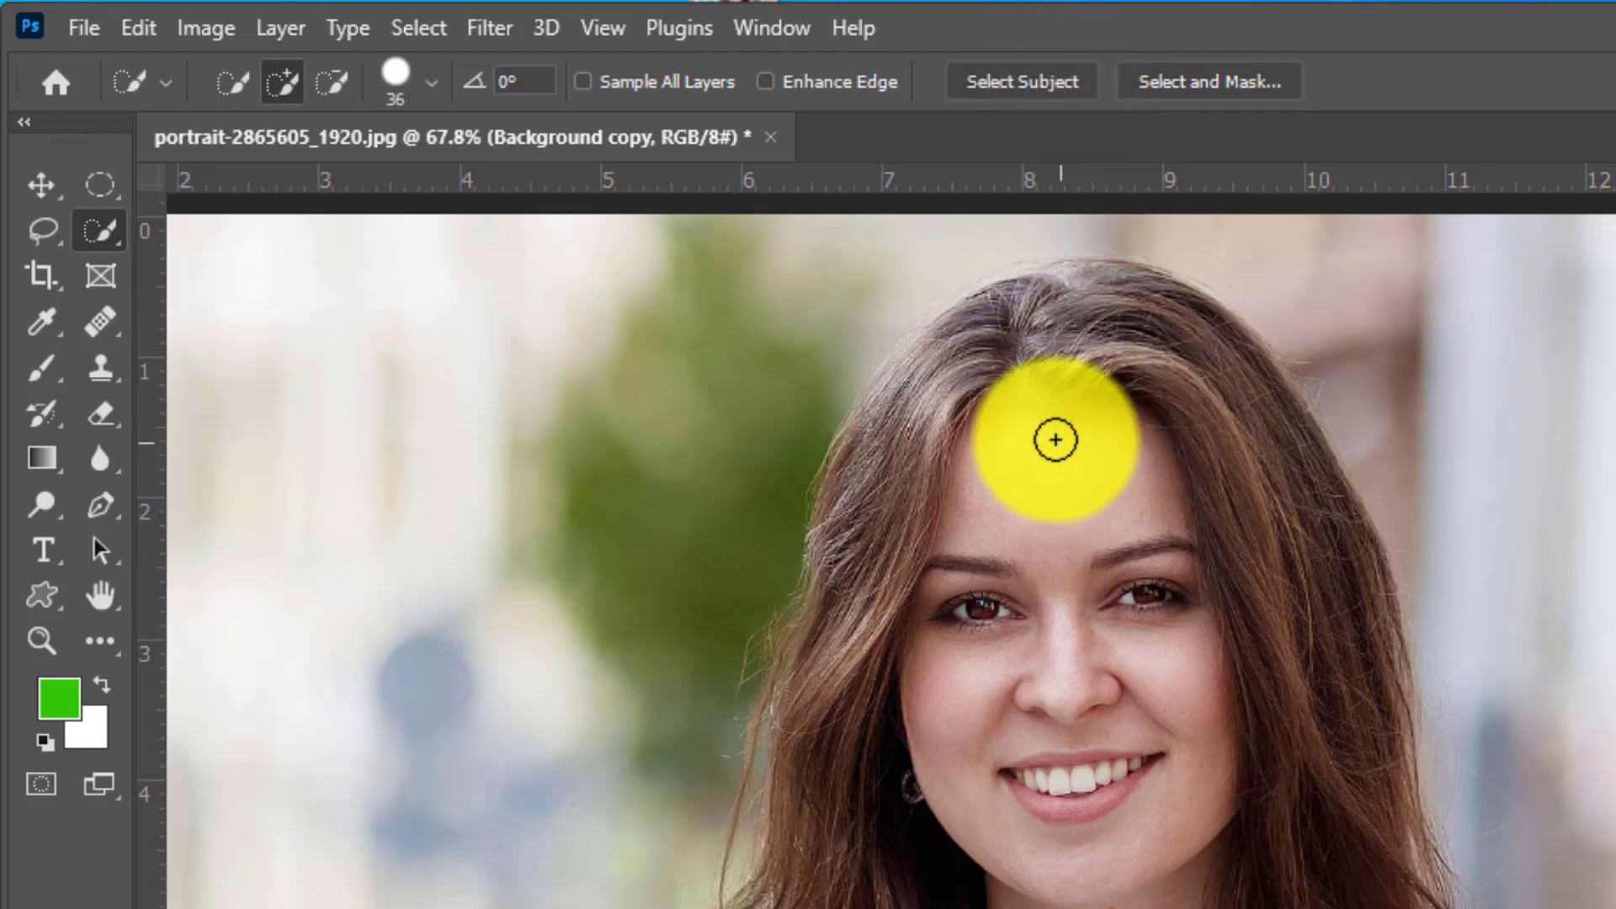
mouse_move(1045, 435)
left_mouse_down()
mouse_move(991, 480)
mouse_move(1075, 483)
mouse_move(1198, 525)
mouse_move(1246, 586)
mouse_move(1256, 663)
mouse_move(1242, 698)
mouse_move(1100, 636)
mouse_move(910, 640)
mouse_move(913, 672)
mouse_move(1072, 755)
mouse_move(1015, 813)
mouse_move(941, 816)
mouse_move(891, 866)
mouse_move(1199, 879)
mouse_move(1303, 790)
left_mouse_up()
key("ctrl+d")
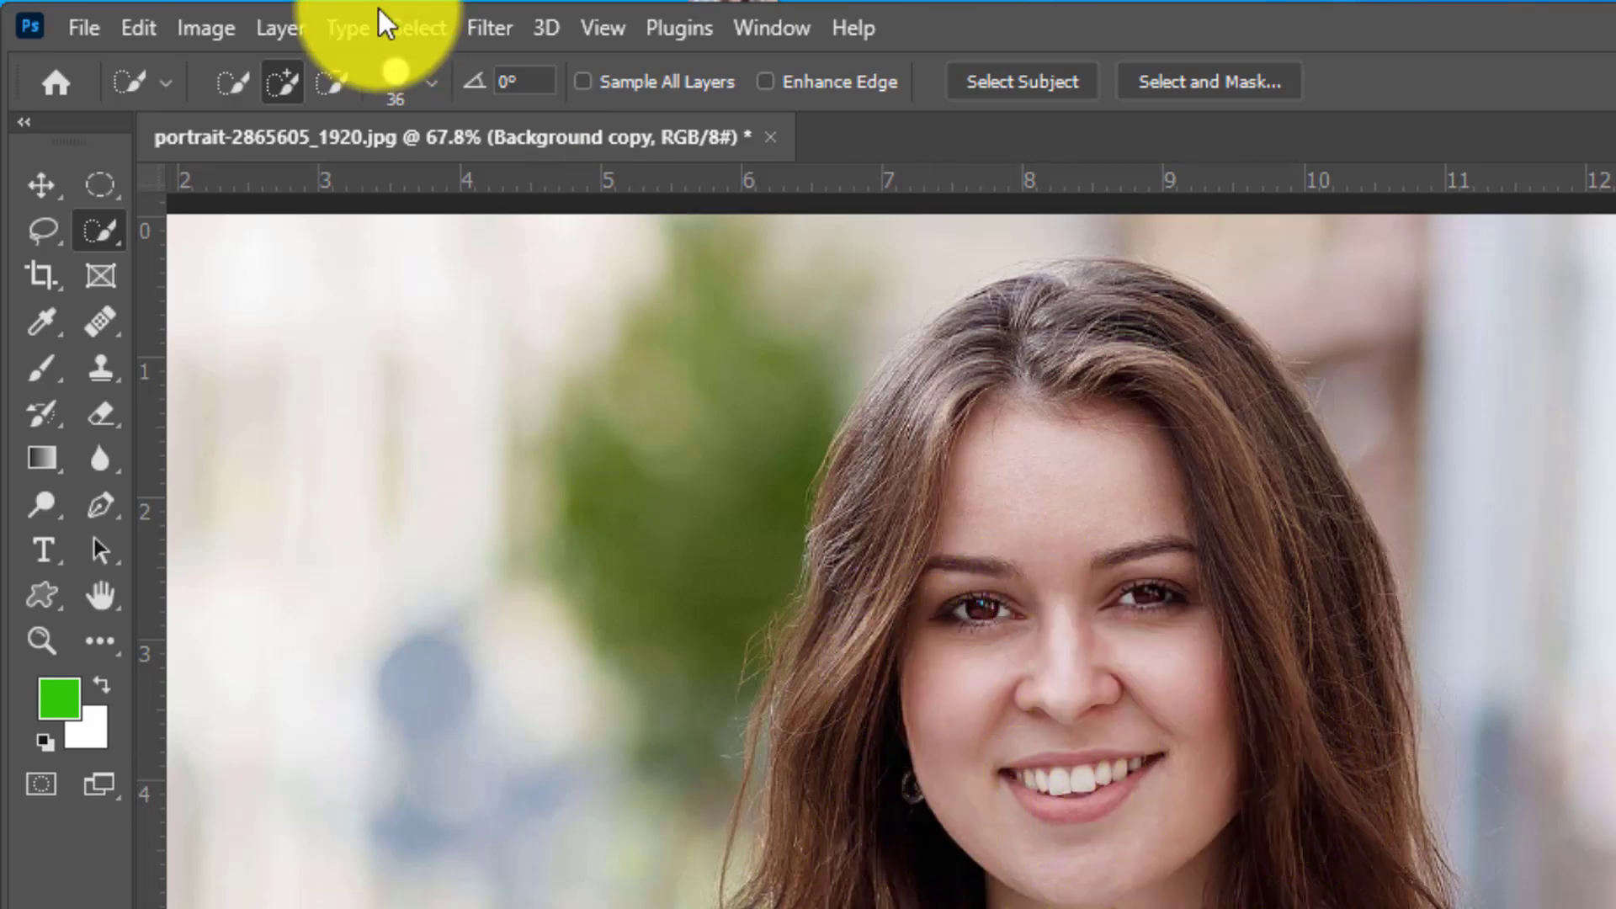
- Set the Quick Selection brush size to 111 px and select the woman's hair, face and upper body
left_click(421, 81)
left_click_drag(357, 183, 428, 186)
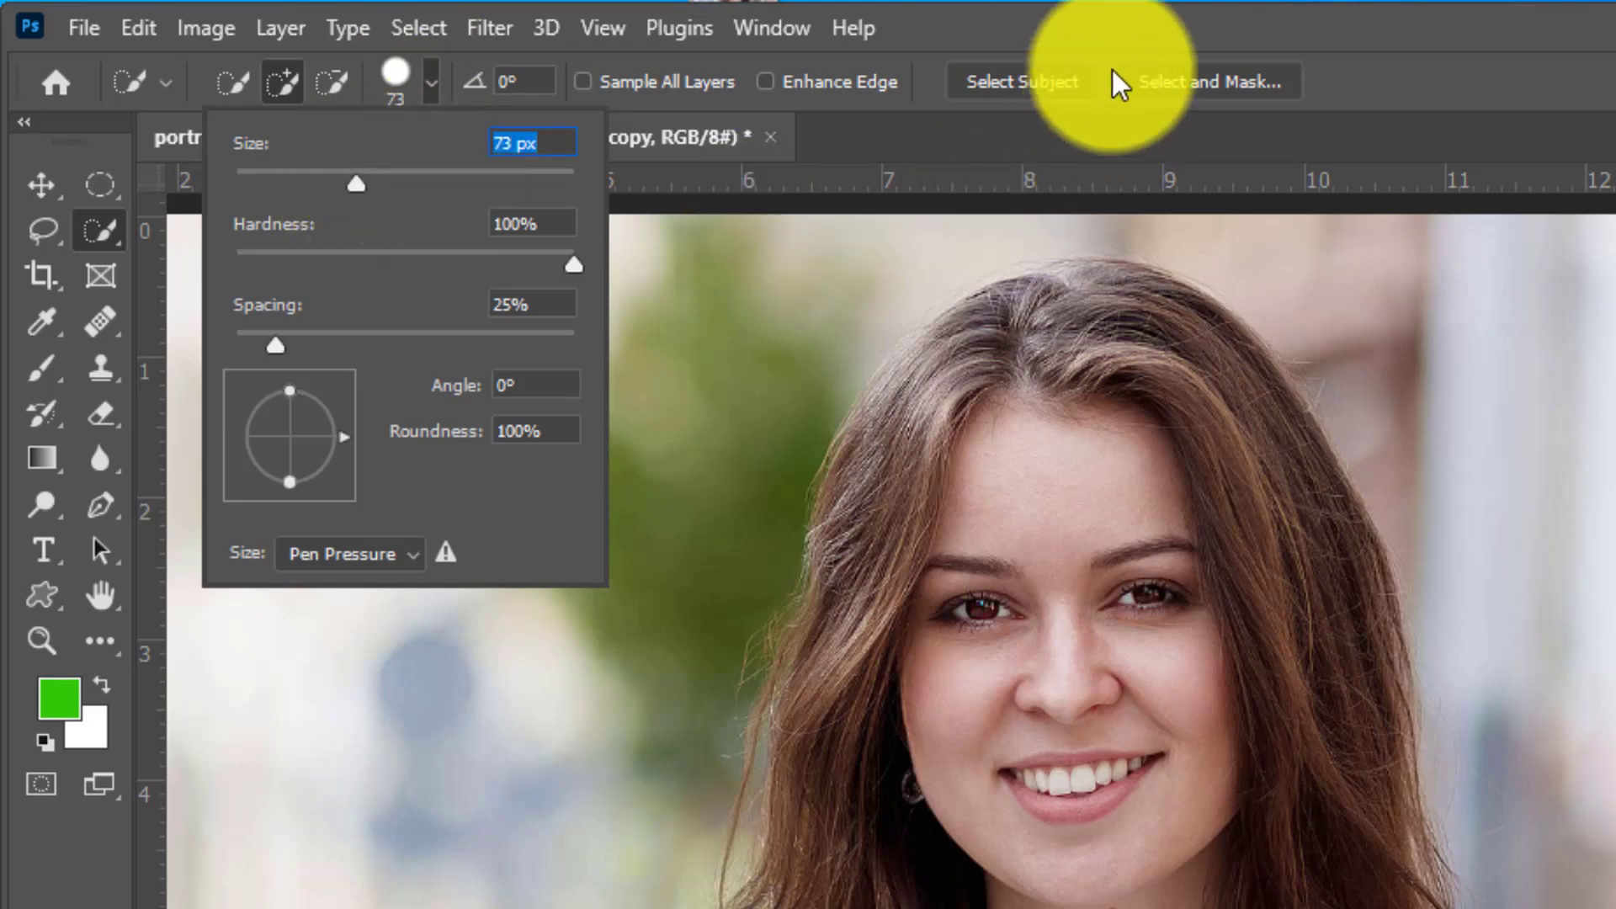
left_click(1115, 33)
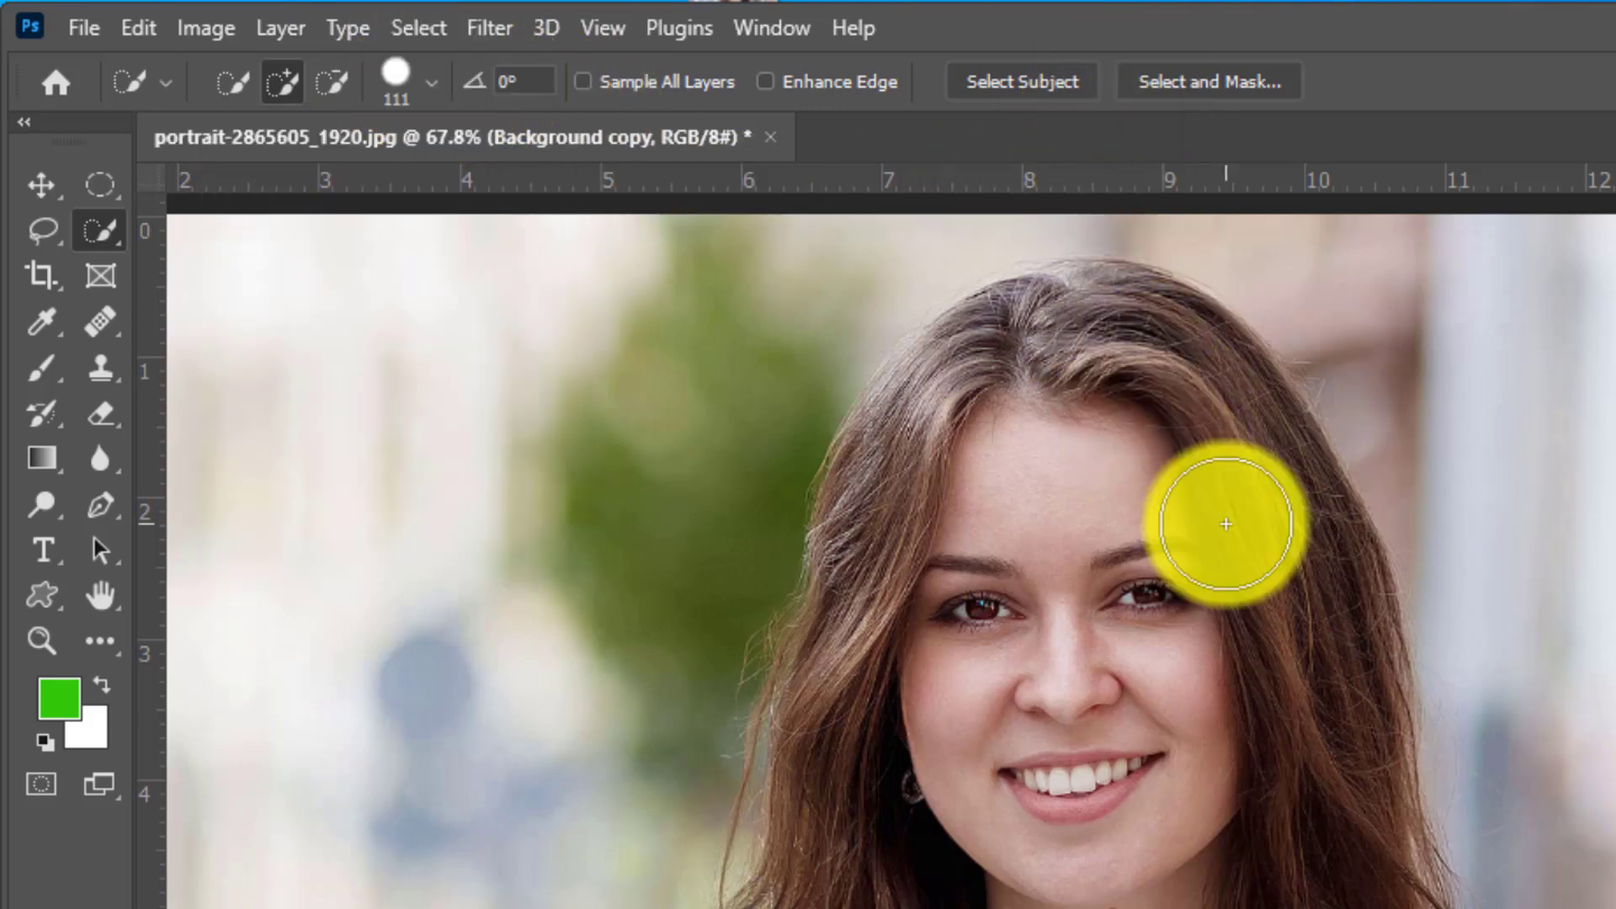
mouse_move(1226, 523)
left_mouse_down()
mouse_move(1166, 441)
mouse_move(1042, 412)
left_mouse_up()
left_click_drag(927, 705, 965, 842)
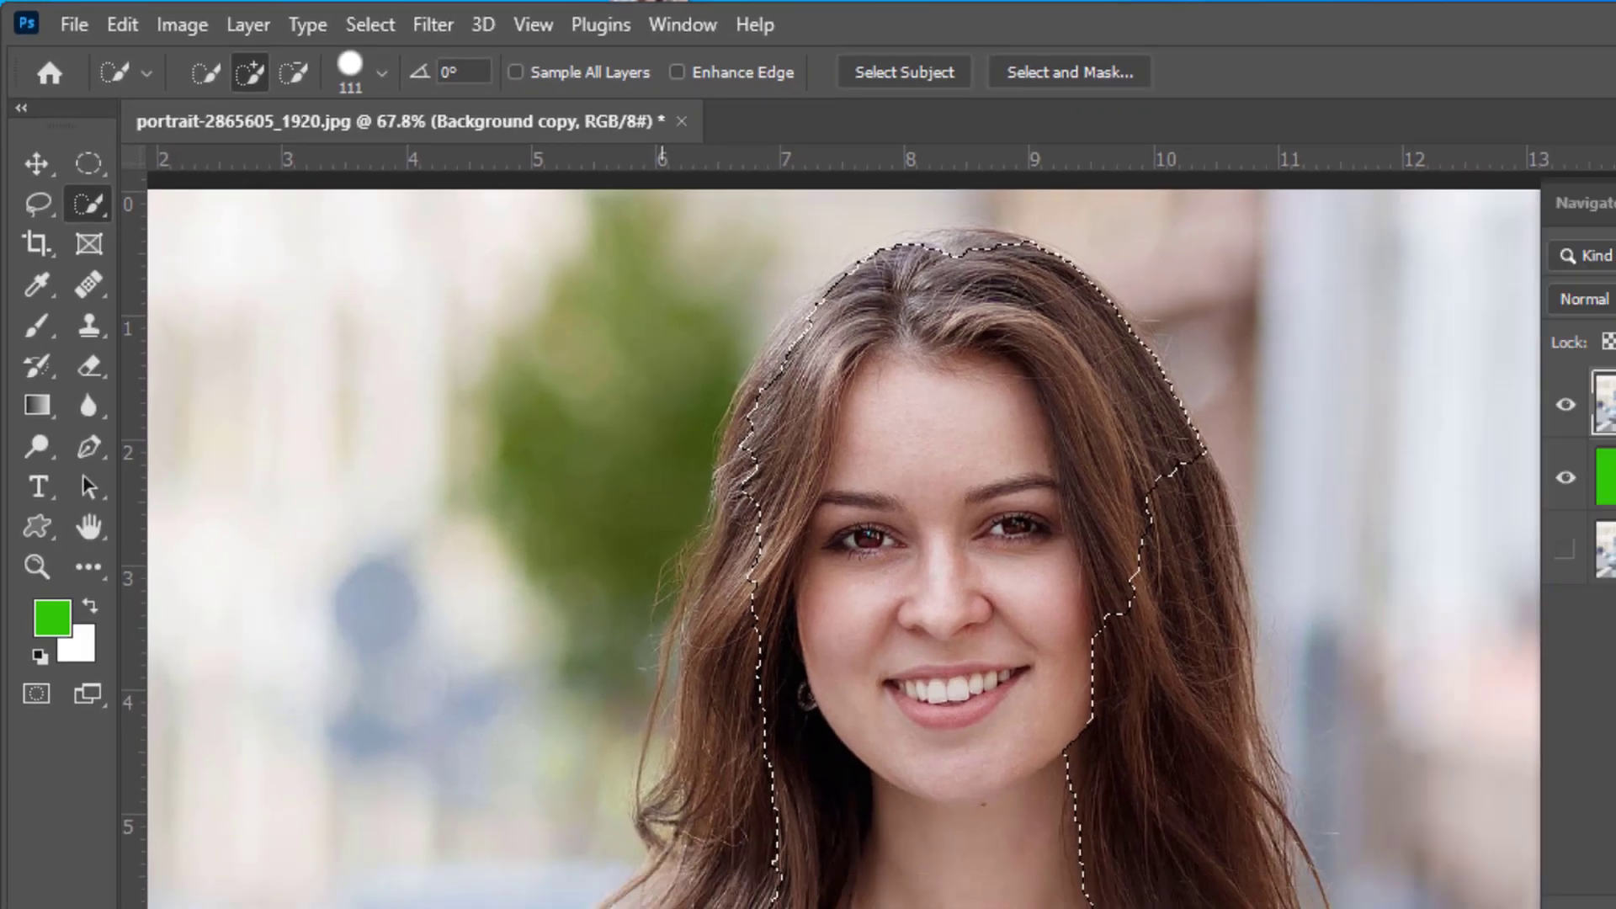
mouse_move(593, 795)
left_mouse_down()
mouse_move(624, 816)
mouse_move(884, 805)
mouse_move(858, 813)
left_mouse_up()
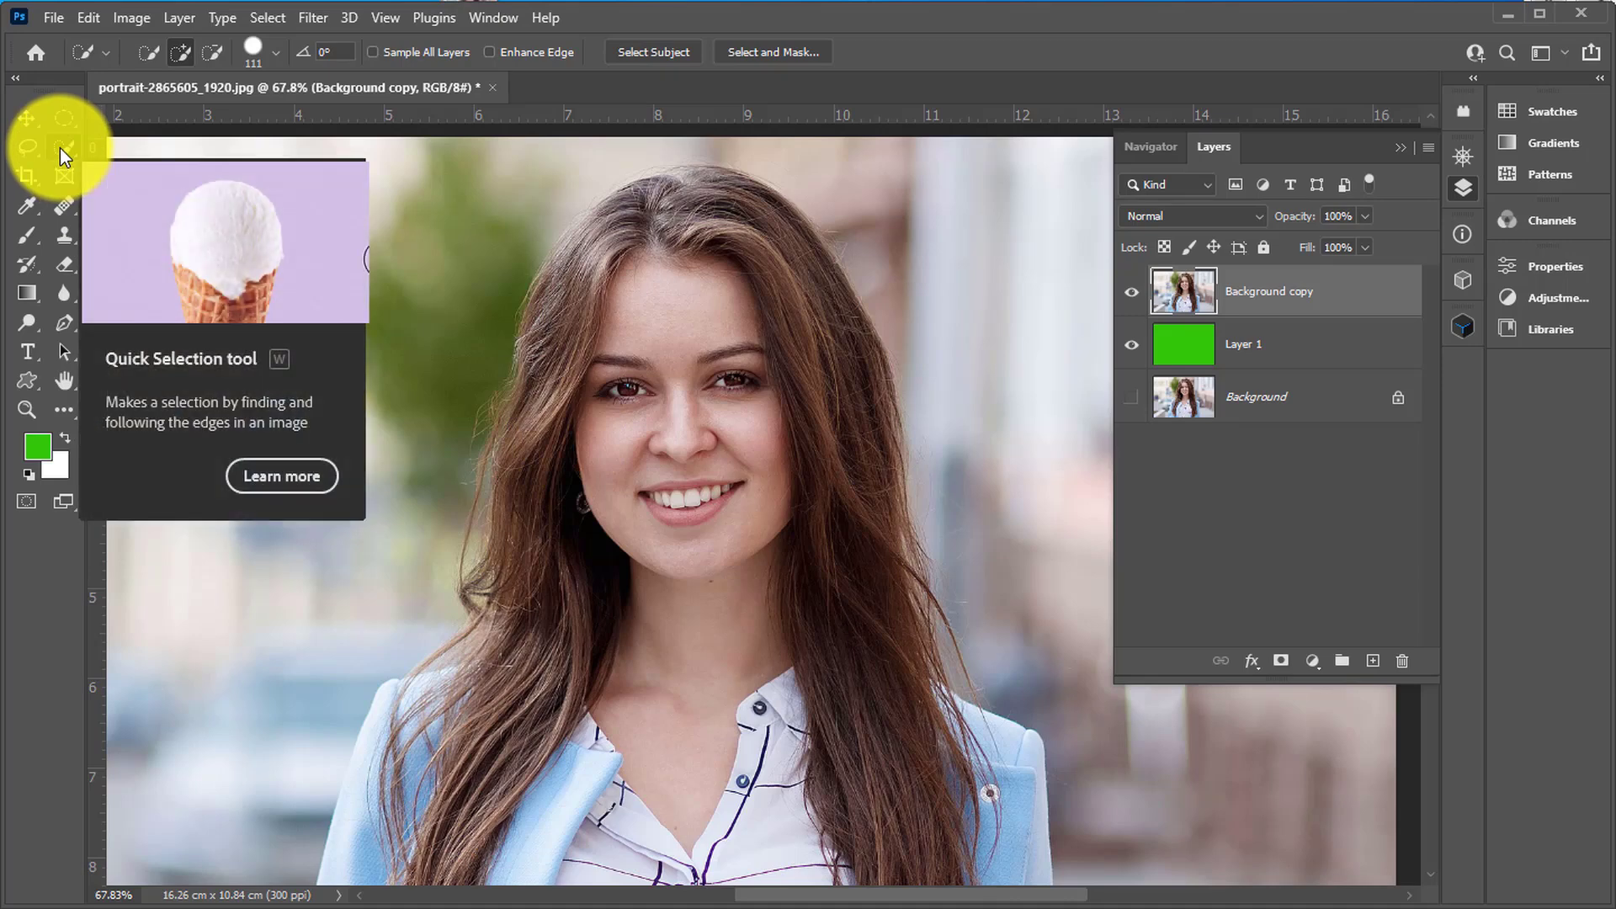
mouse_move(851, 323)
left_mouse_down()
mouse_move(732, 238)
mouse_move(727, 268)
mouse_move(721, 255)
mouse_move(671, 288)
mouse_move(647, 426)
mouse_move(678, 553)
mouse_move(675, 656)
mouse_move(664, 665)
mouse_move(602, 474)
mouse_move(550, 797)
mouse_move(506, 834)
mouse_move(438, 810)
mouse_move(603, 823)
mouse_move(734, 424)
mouse_move(810, 292)
mouse_move(785, 271)
mouse_move(762, 358)
mouse_move(685, 440)
left_mouse_up()
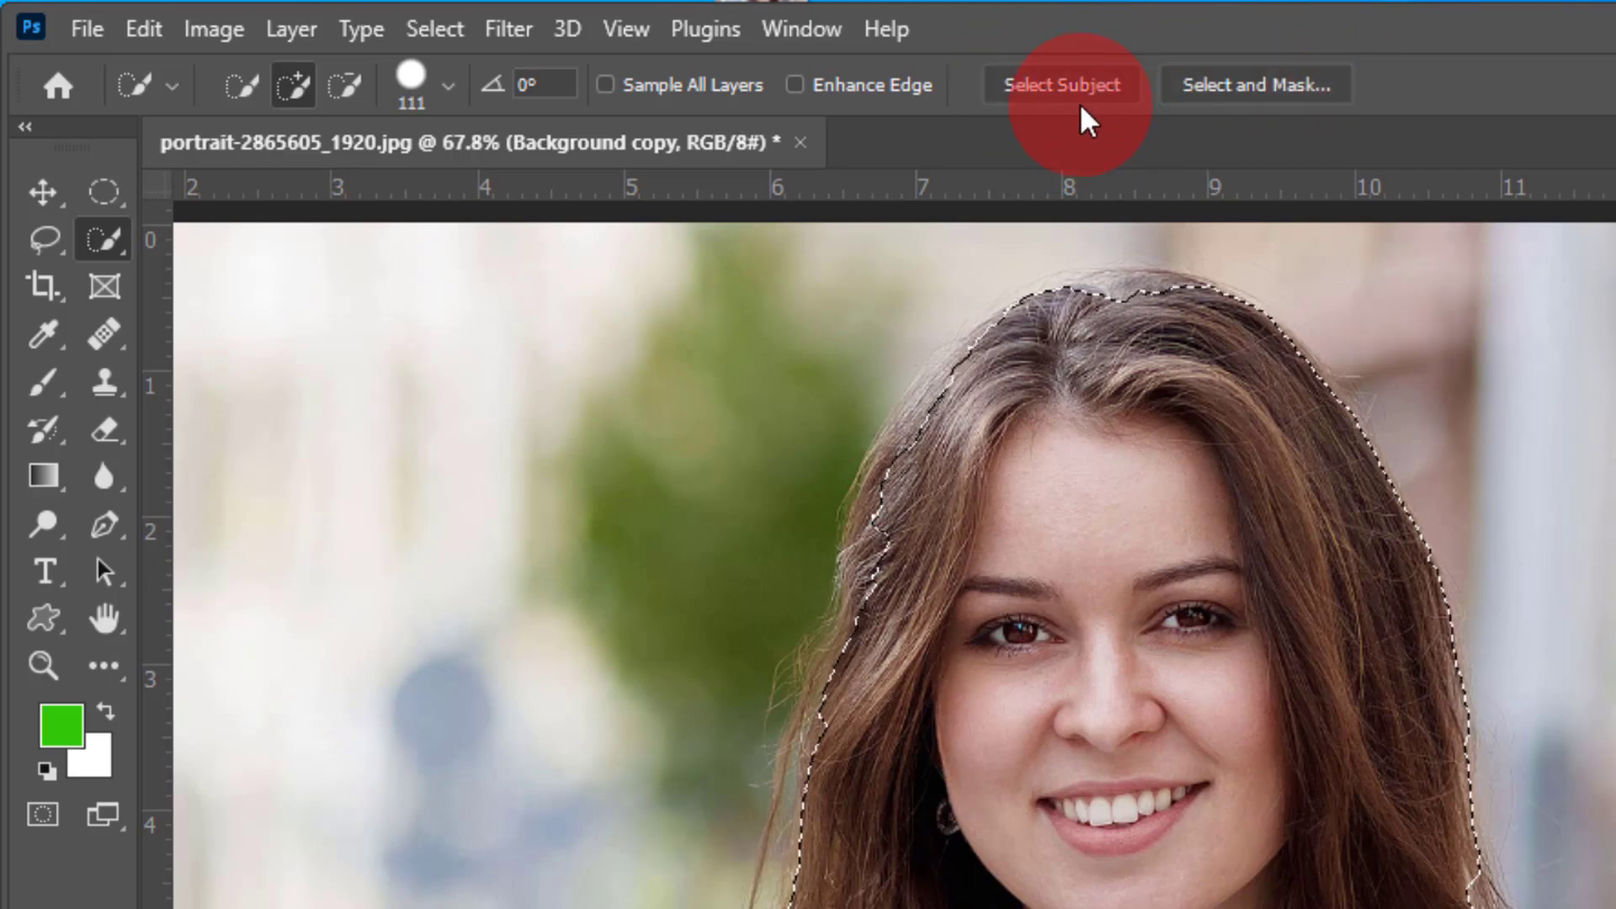
- Inspect the hair edges of the selection up close in Select and Mask, cancel it and show the whole image
left_click(1273, 84)
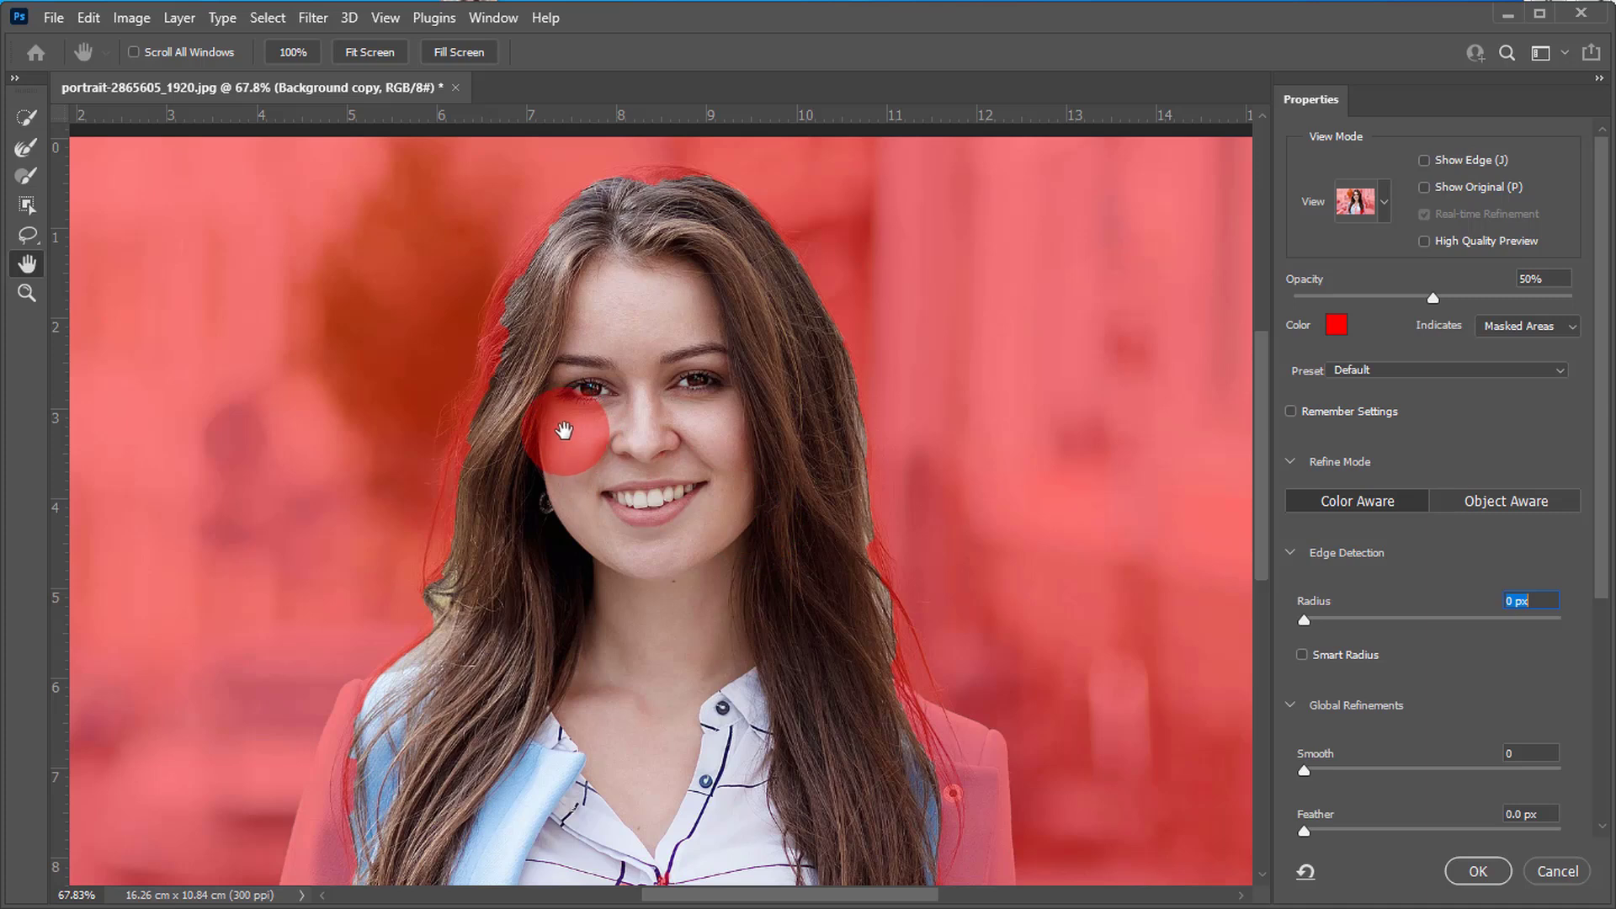
left_click(25, 294)
left_click_drag(514, 194, 527, 361)
mouse_move(635, 361)
left_mouse_down()
mouse_move(713, 391)
mouse_move(810, 384)
mouse_move(862, 349)
mouse_move(955, 444)
mouse_move(1020, 576)
mouse_move(761, 462)
mouse_move(637, 364)
mouse_move(595, 358)
mouse_move(626, 339)
mouse_move(703, 342)
mouse_move(850, 384)
mouse_move(590, 399)
mouse_move(583, 370)
mouse_move(769, 352)
mouse_move(883, 409)
mouse_move(610, 432)
mouse_move(650, 457)
mouse_move(641, 400)
mouse_move(531, 383)
mouse_move(693, 329)
mouse_move(752, 380)
mouse_move(844, 414)
mouse_move(729, 407)
mouse_move(765, 389)
mouse_move(731, 381)
mouse_move(878, 408)
mouse_move(1009, 504)
mouse_move(638, 392)
left_mouse_up()
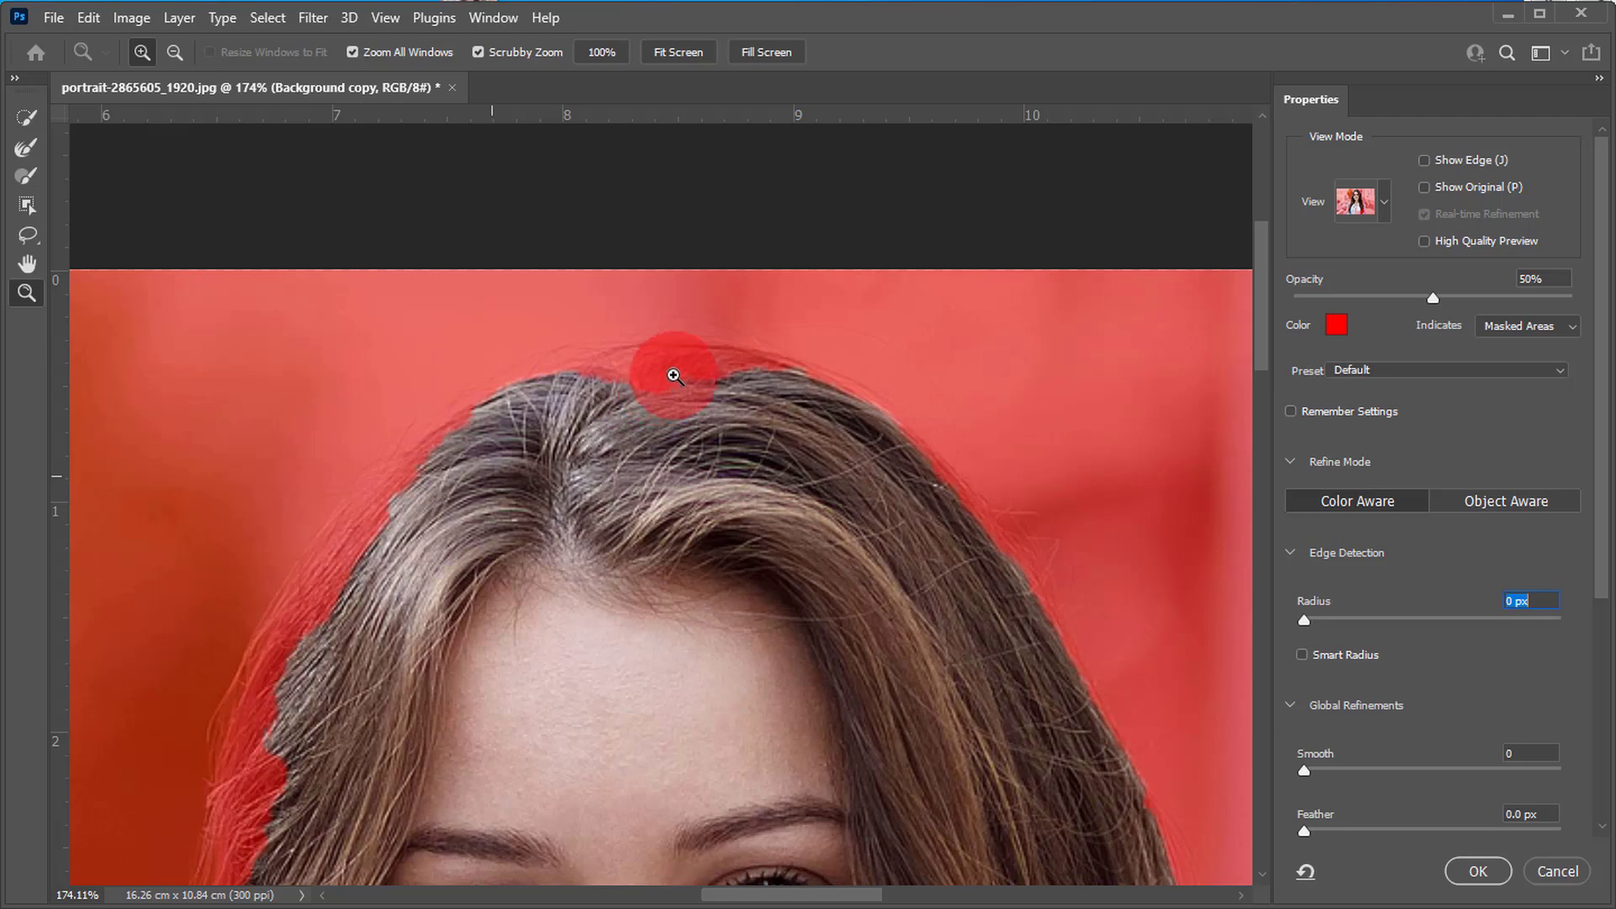
left_click_drag(344, 456, 830, 314)
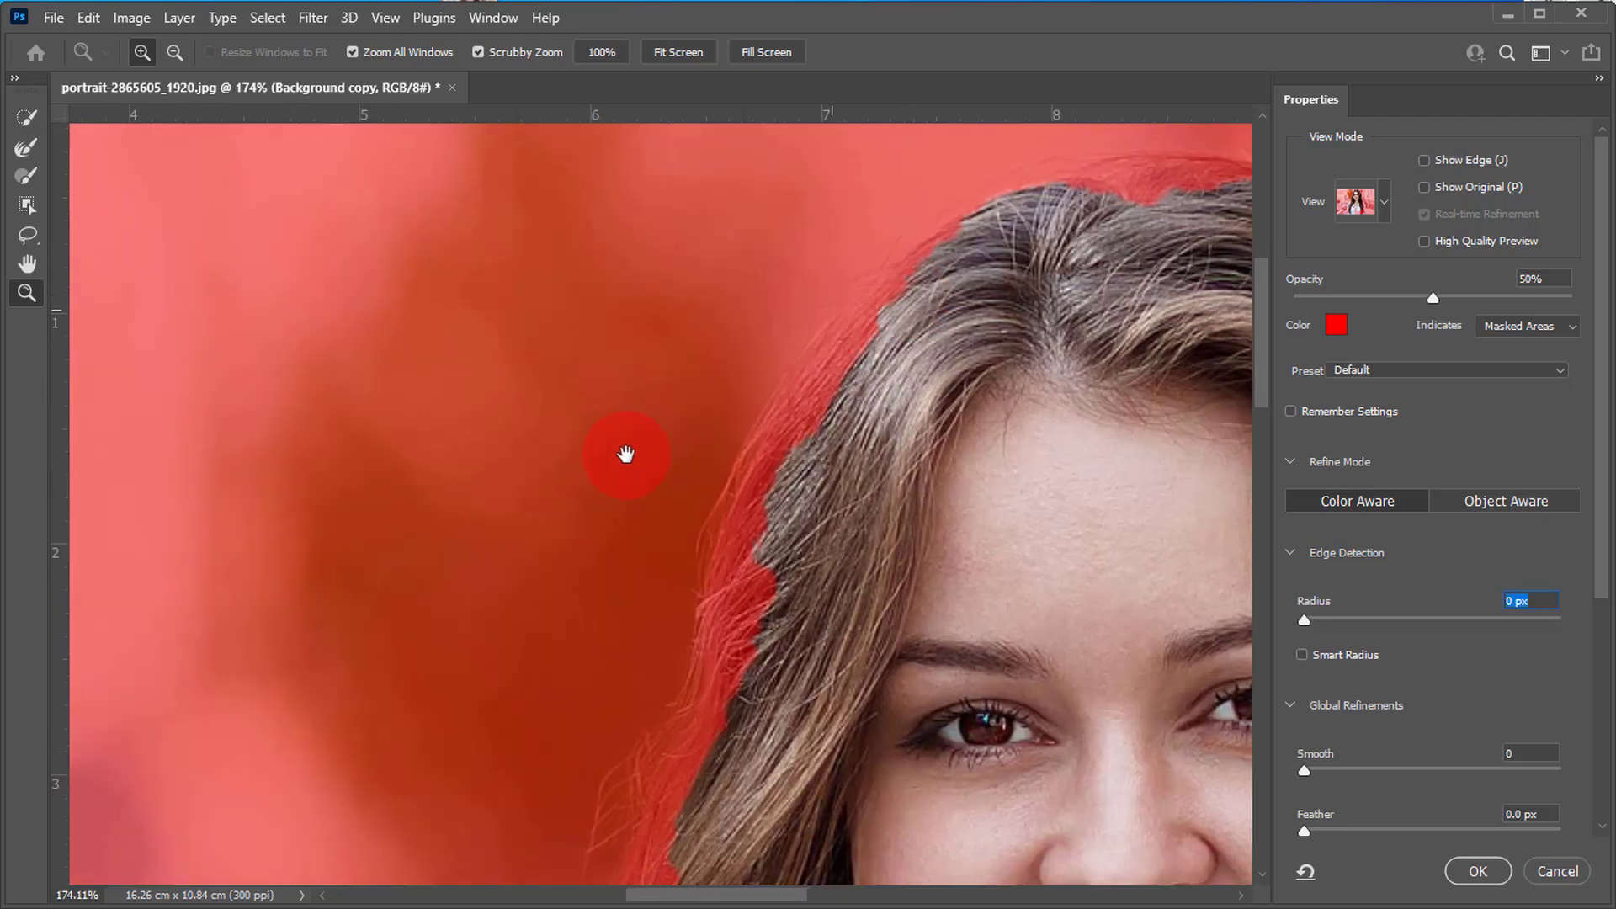
left_click(1555, 869)
left_click_drag(921, 646, 462, 487)
double_click(67, 380)
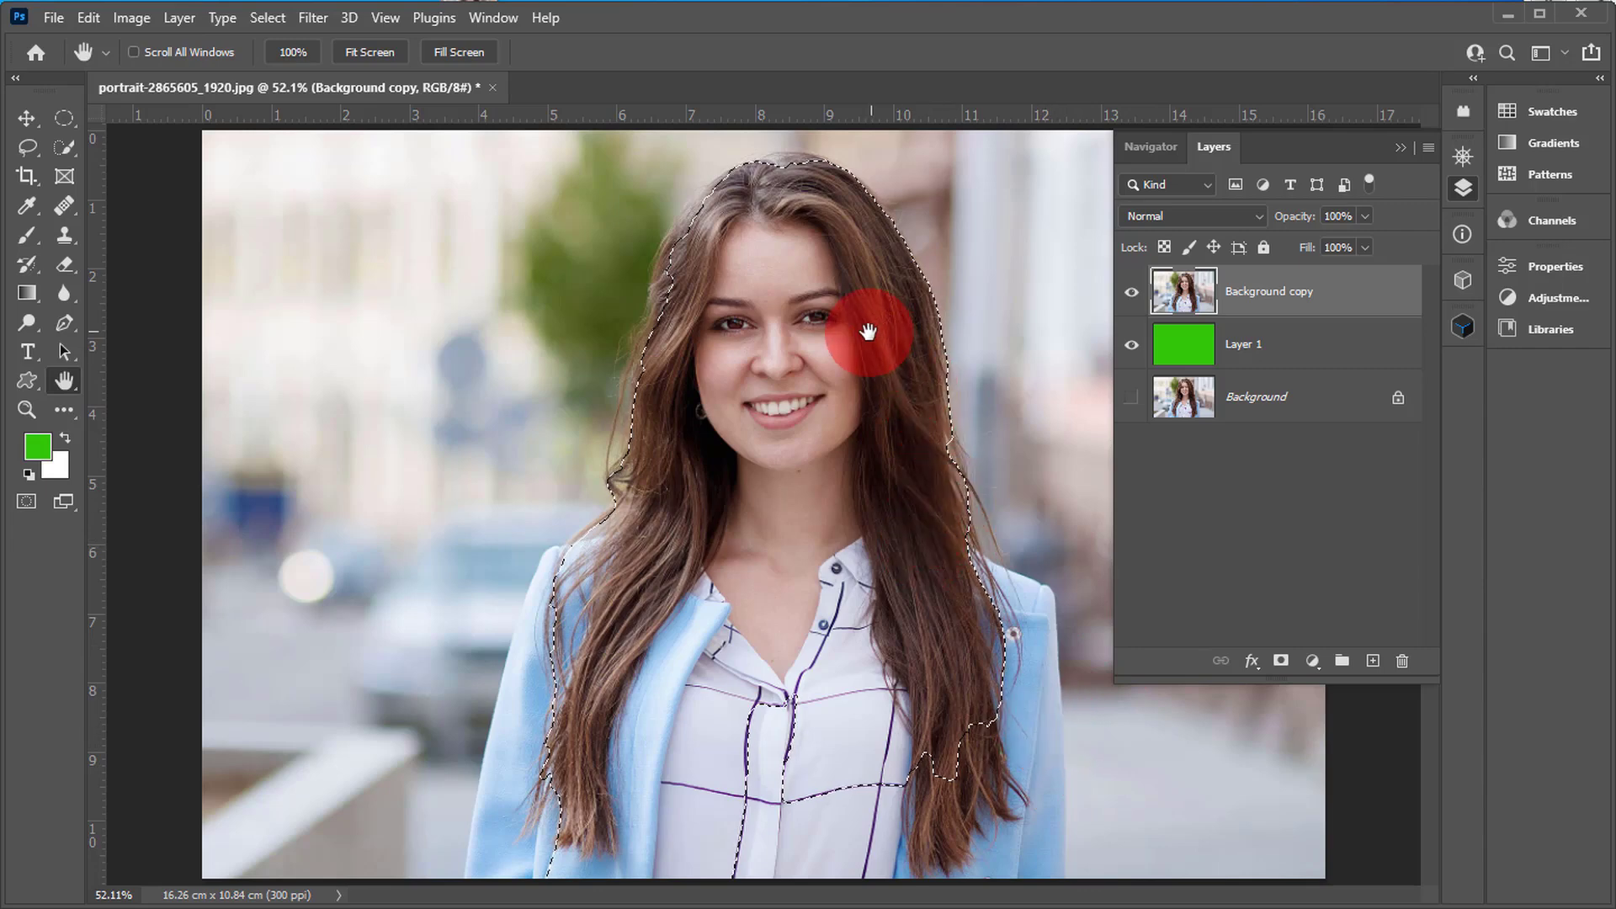
- With the Quick Selection tool active, reopen Select and Mask and examine the masked hair around the head's crown
key("b")
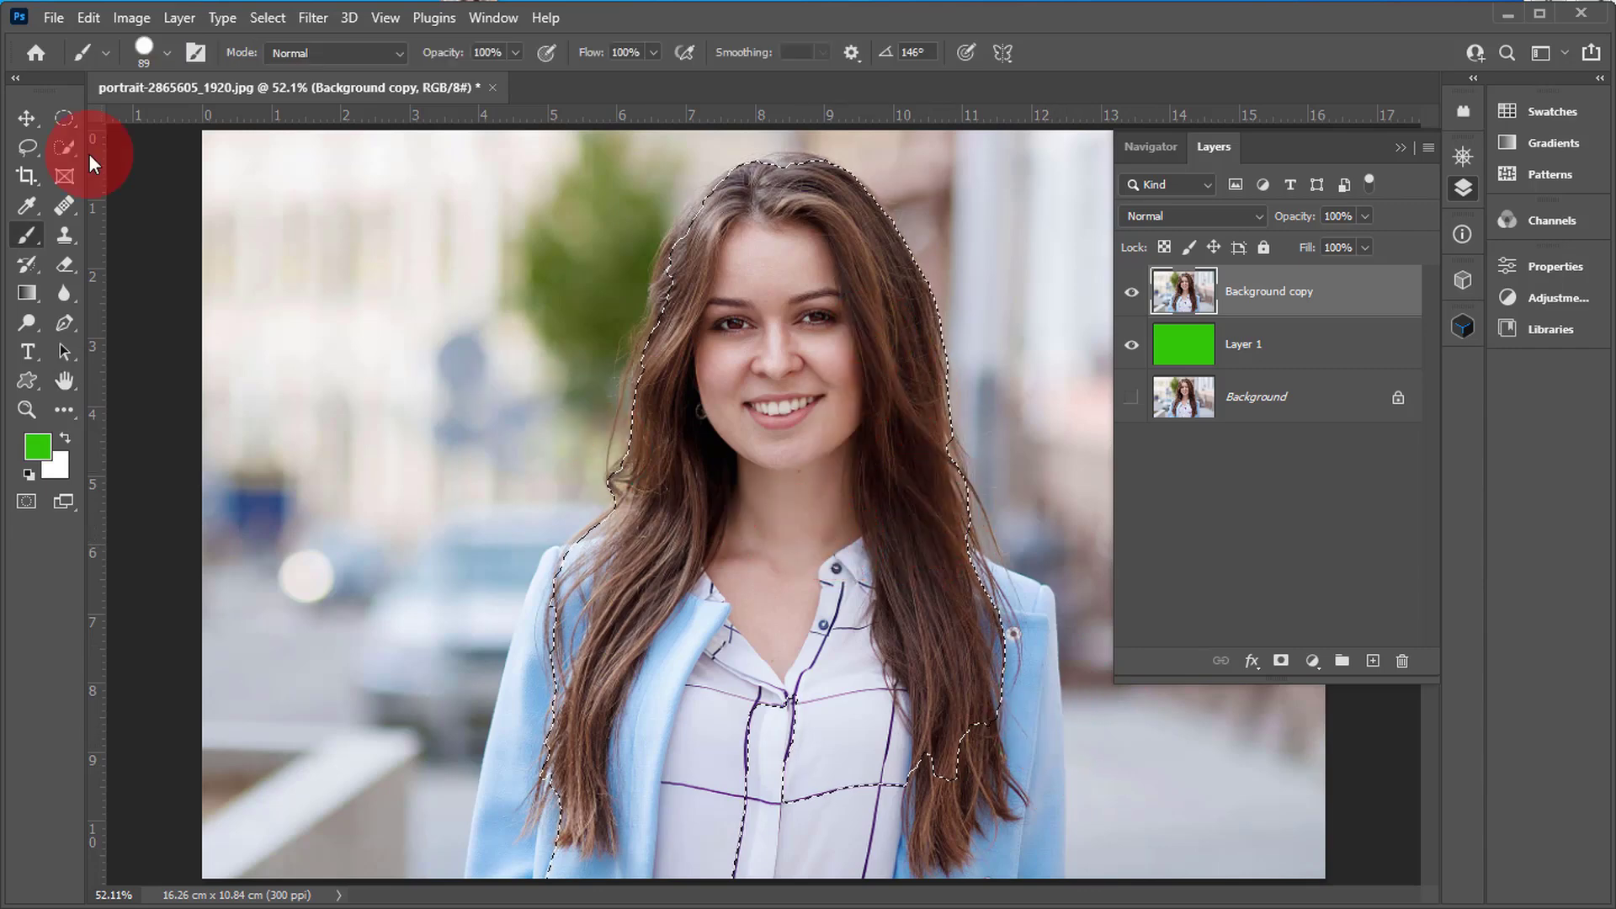
left_click(63, 147)
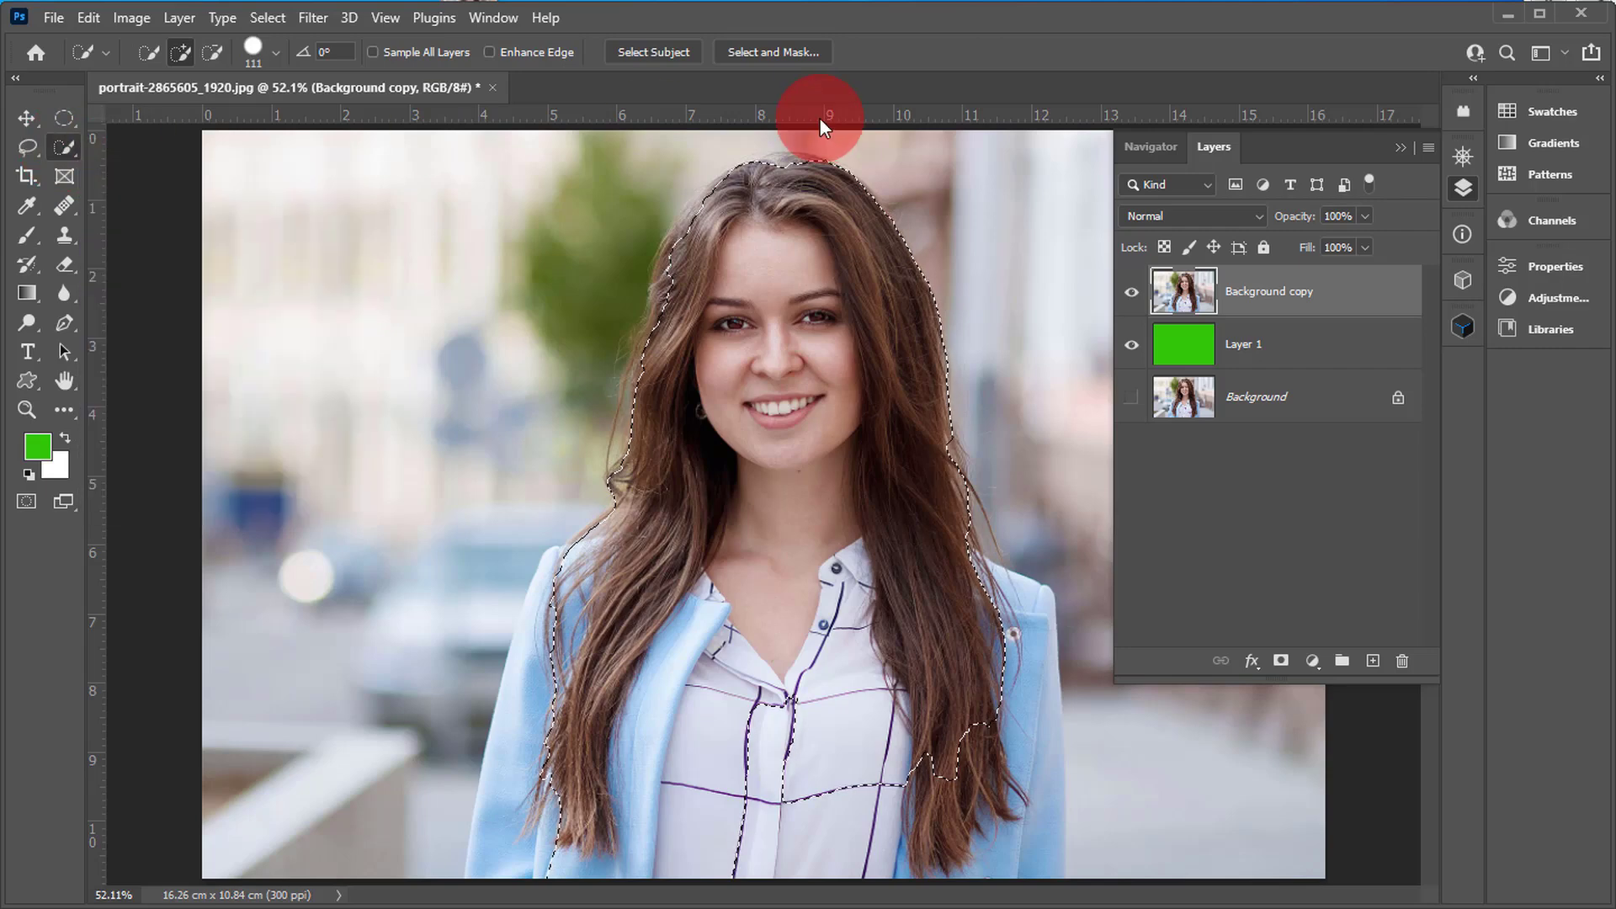
left_click(772, 48)
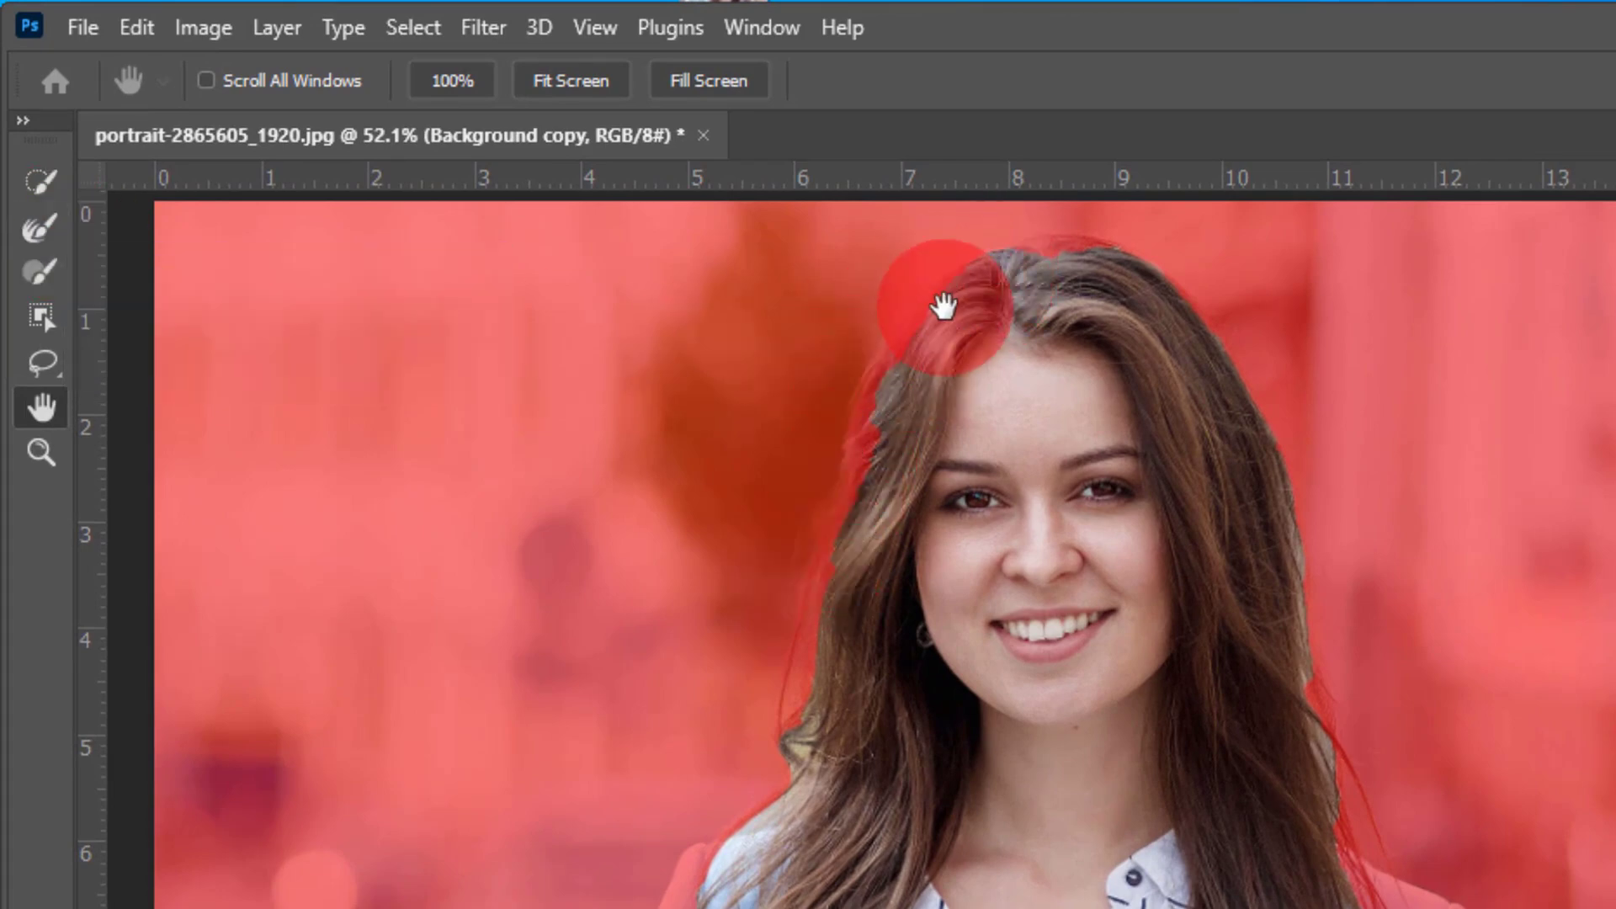
left_click(38, 453)
left_click_drag(780, 546, 938, 480)
left_click_drag(939, 480, 1299, 508)
left_click_drag(1226, 661, 1129, 822)
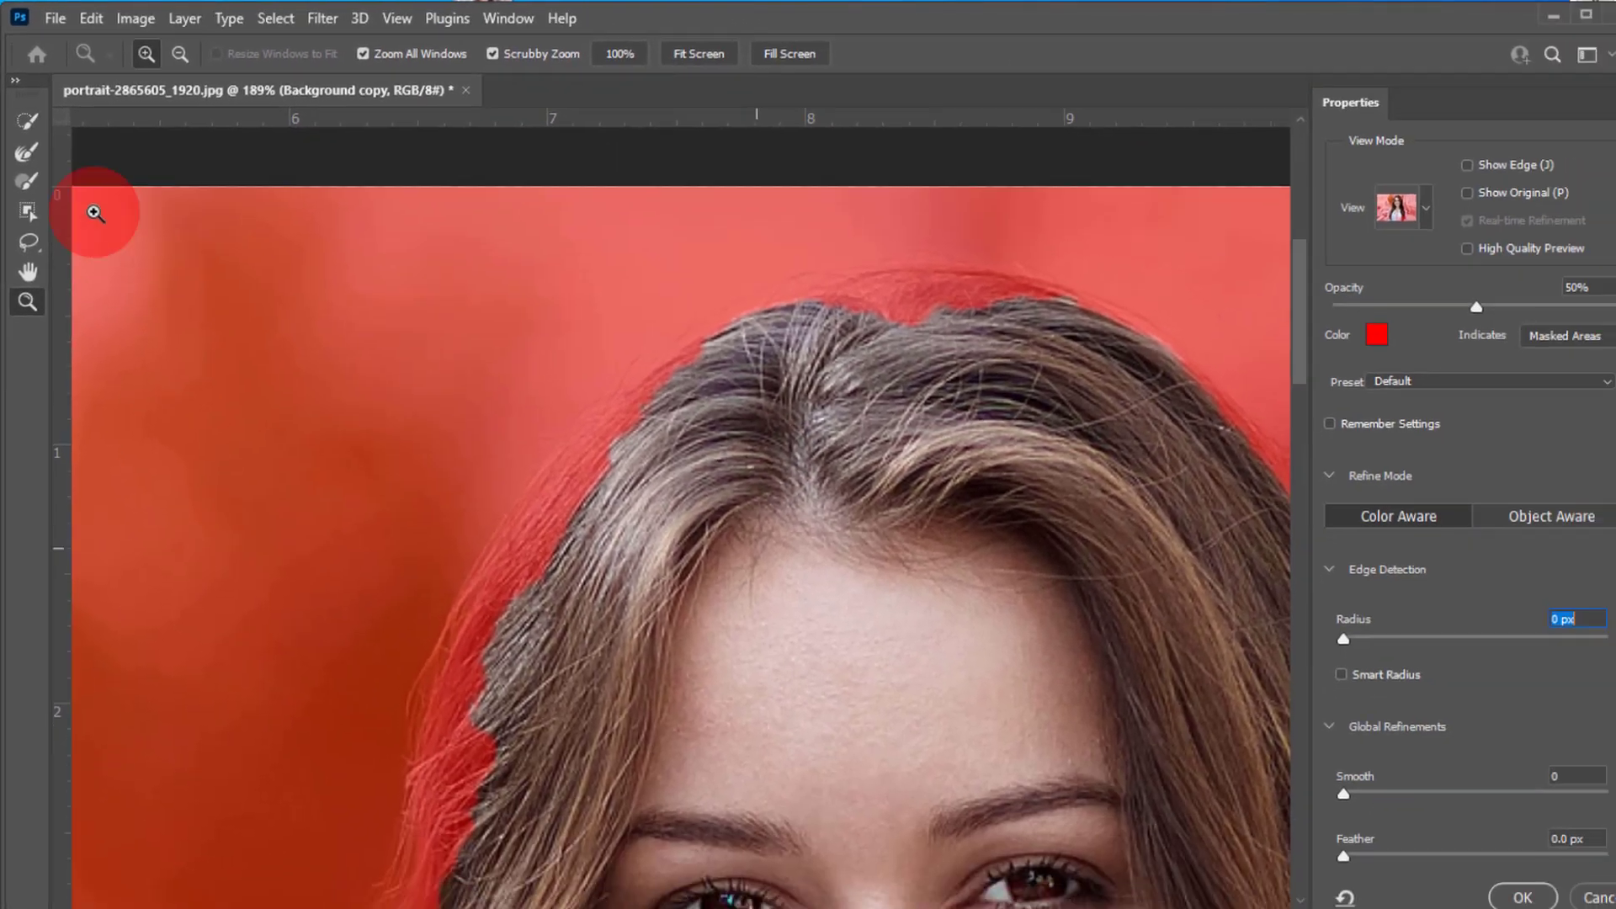
double_click(41, 408)
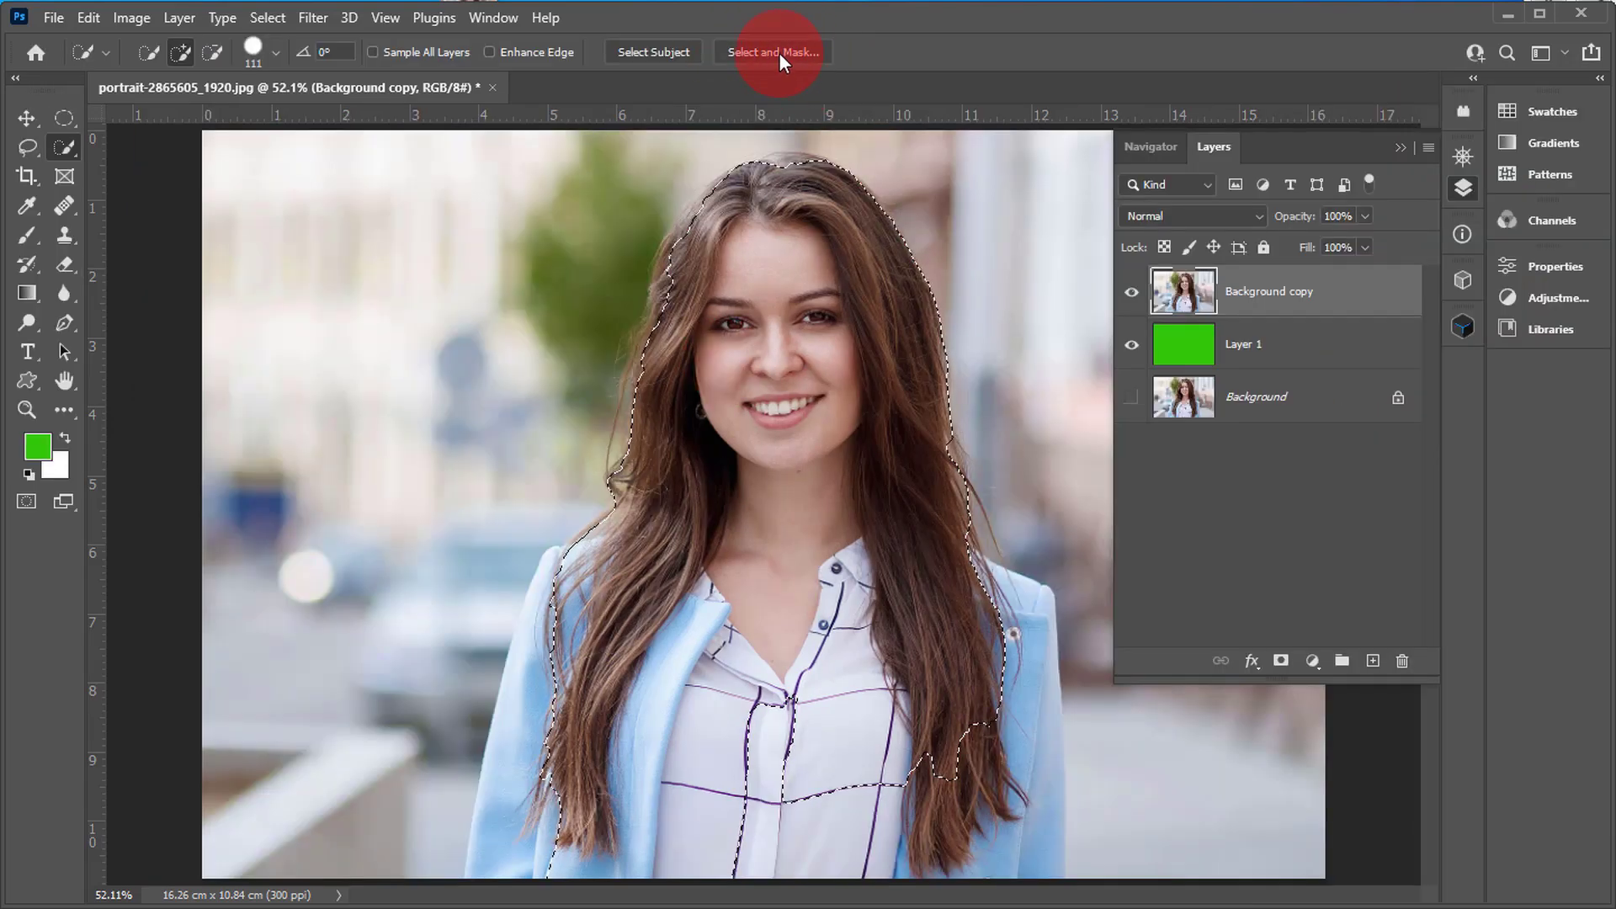
- Open the woman's selection in Select and Mask and preview it in the On Black view
left_click(778, 52)
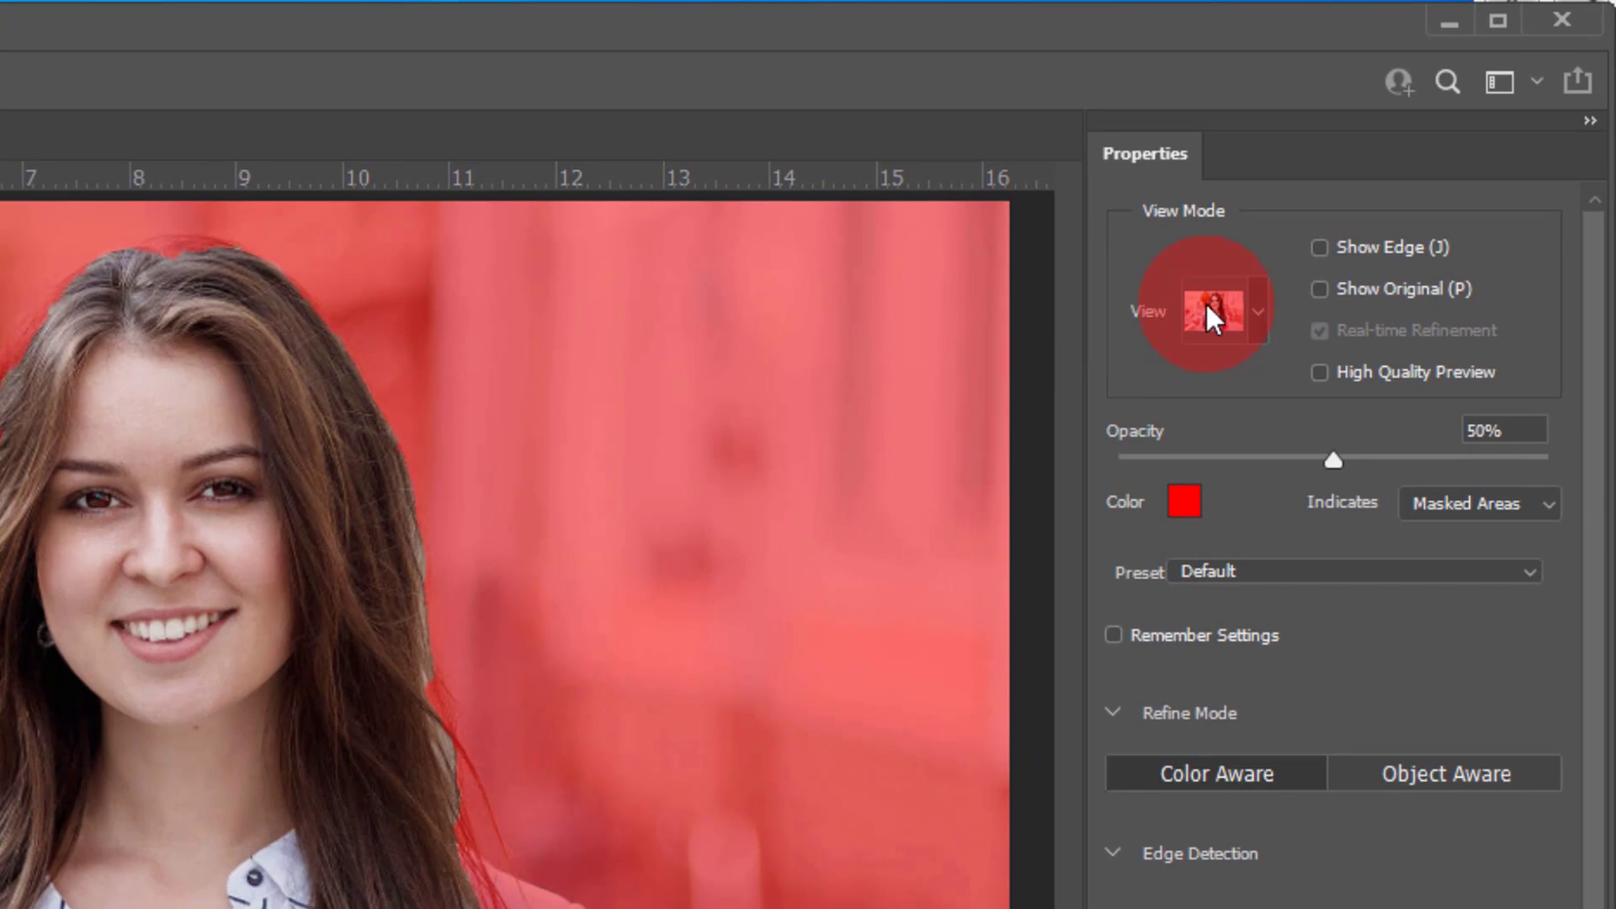
left_click(1259, 310)
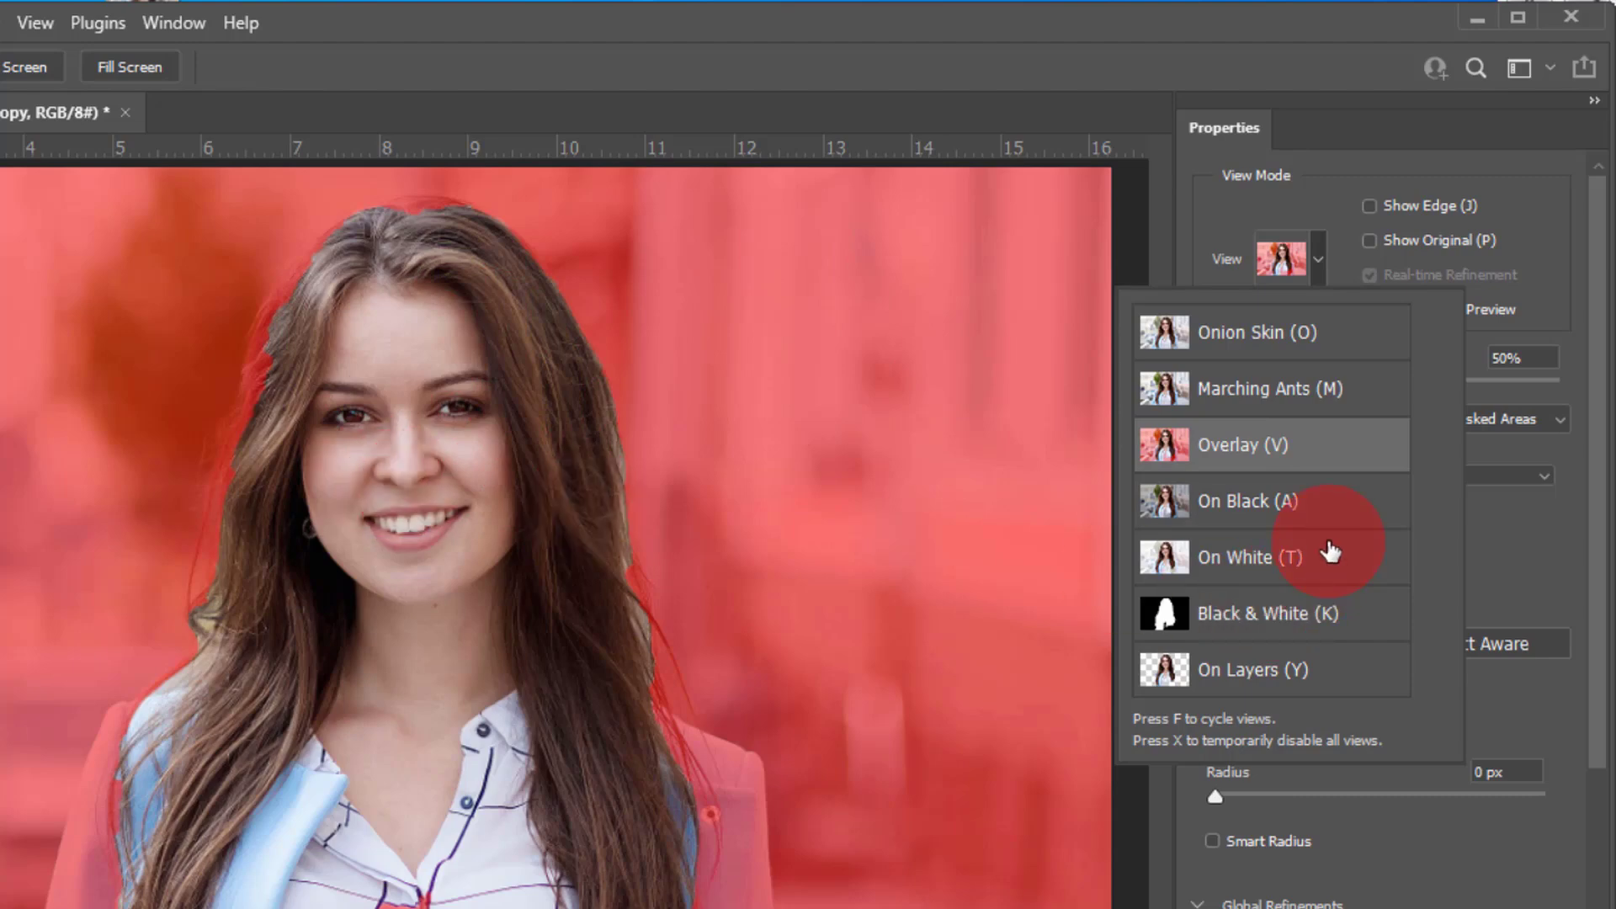
left_click(1288, 508)
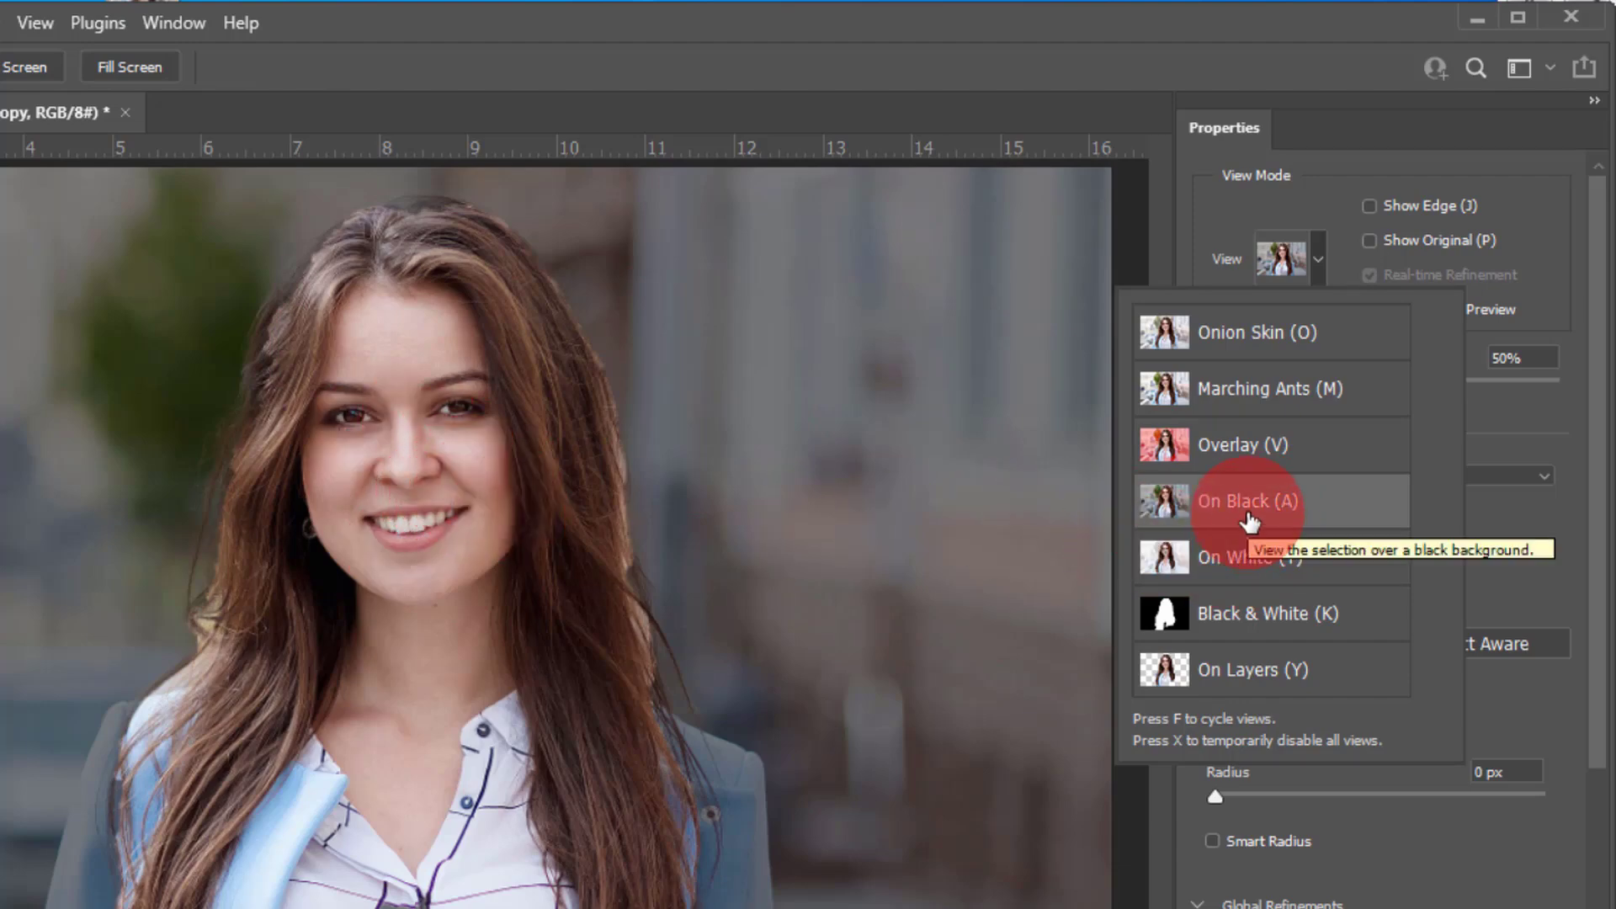
- Preview the selection in the On White view at 100% opacity, returning the opacity to 50%
left_click(1238, 560)
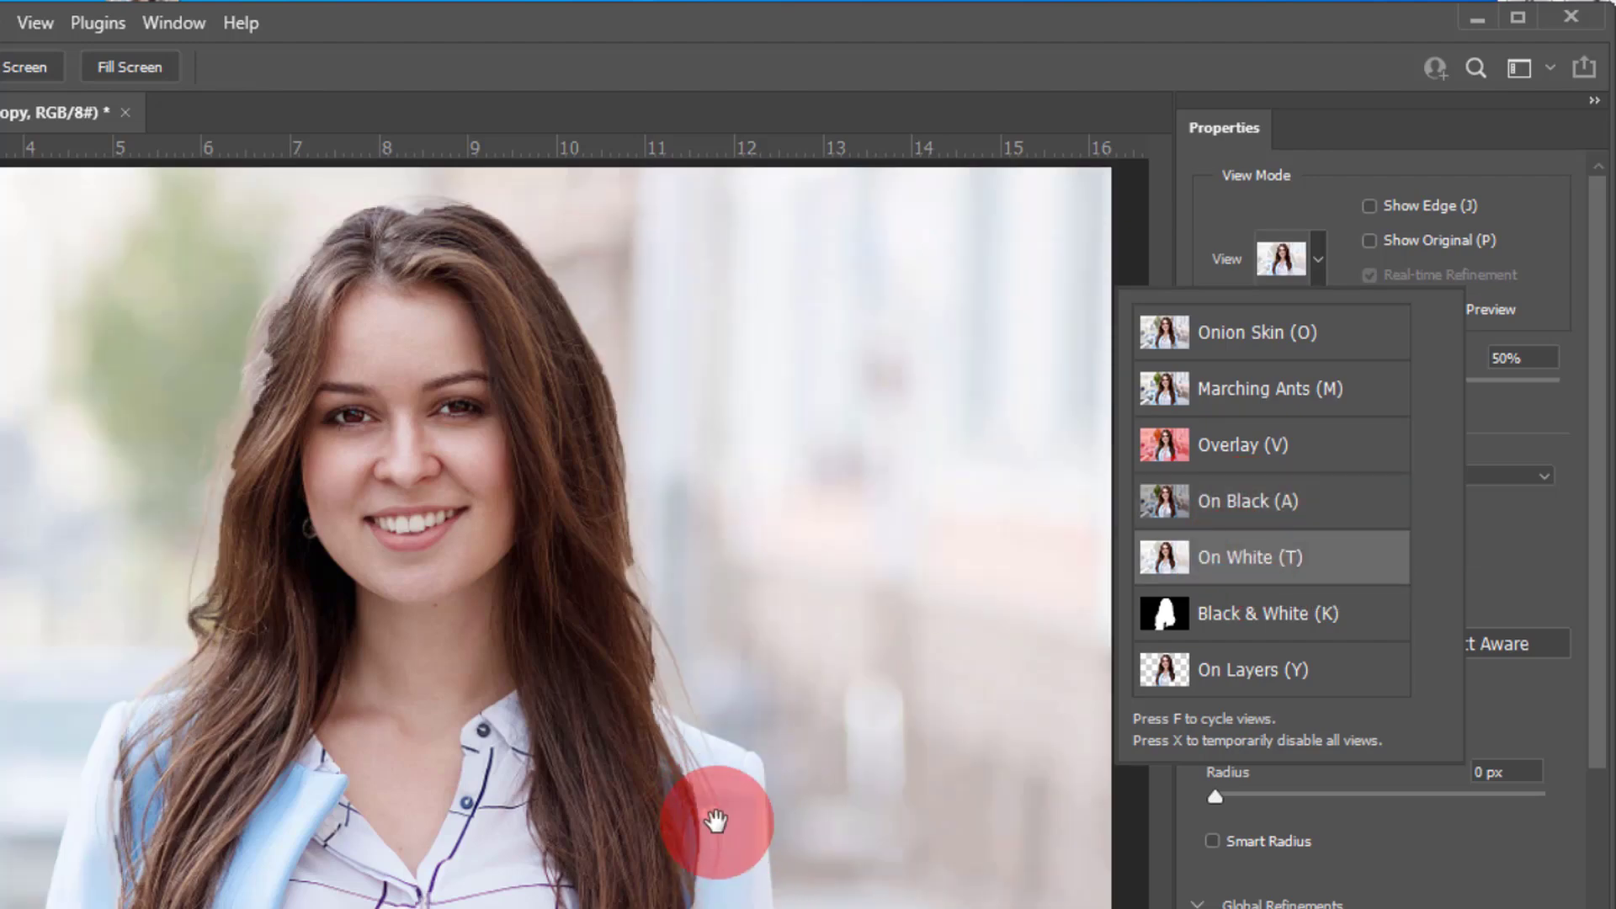
left_click(1299, 560)
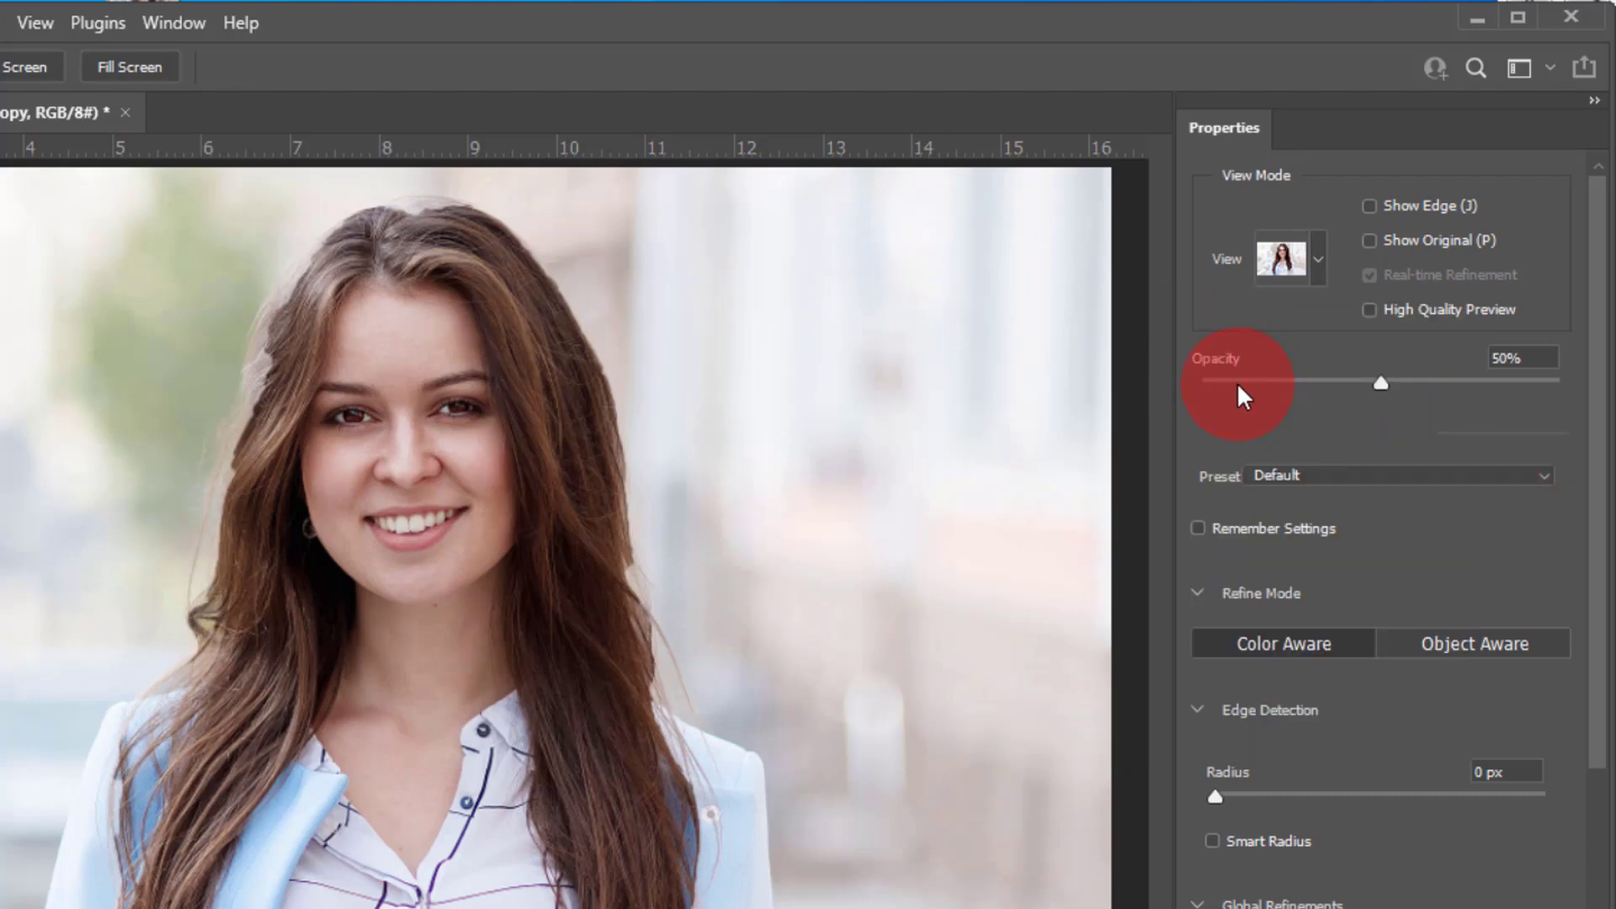
left_click_drag(1379, 382, 1615, 392)
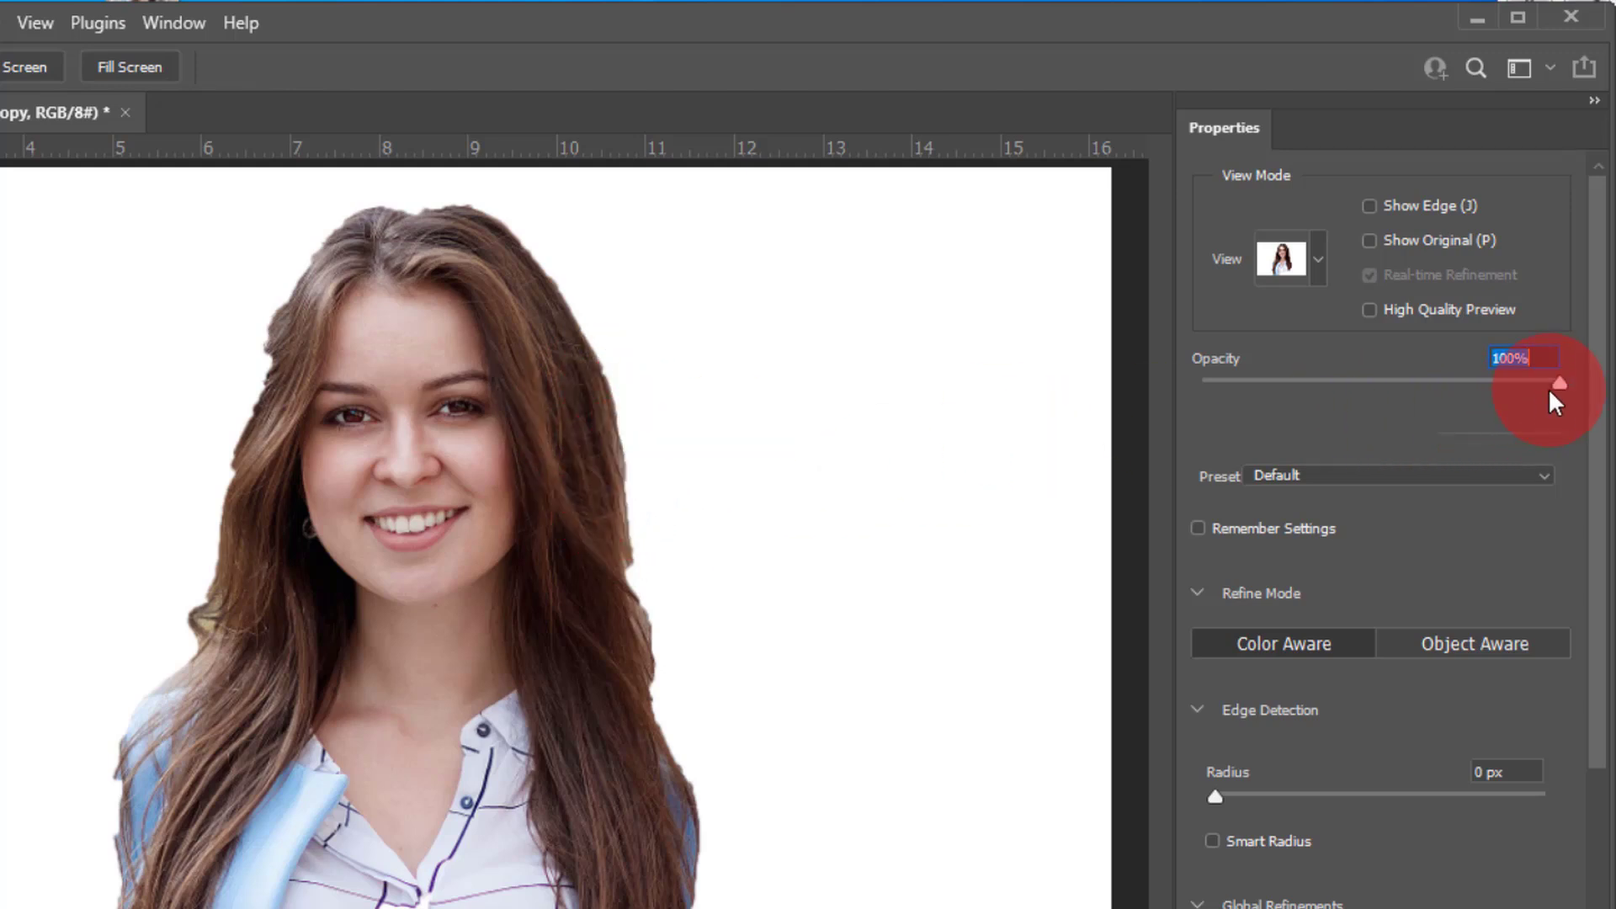
left_click_drag(1558, 384, 1382, 426)
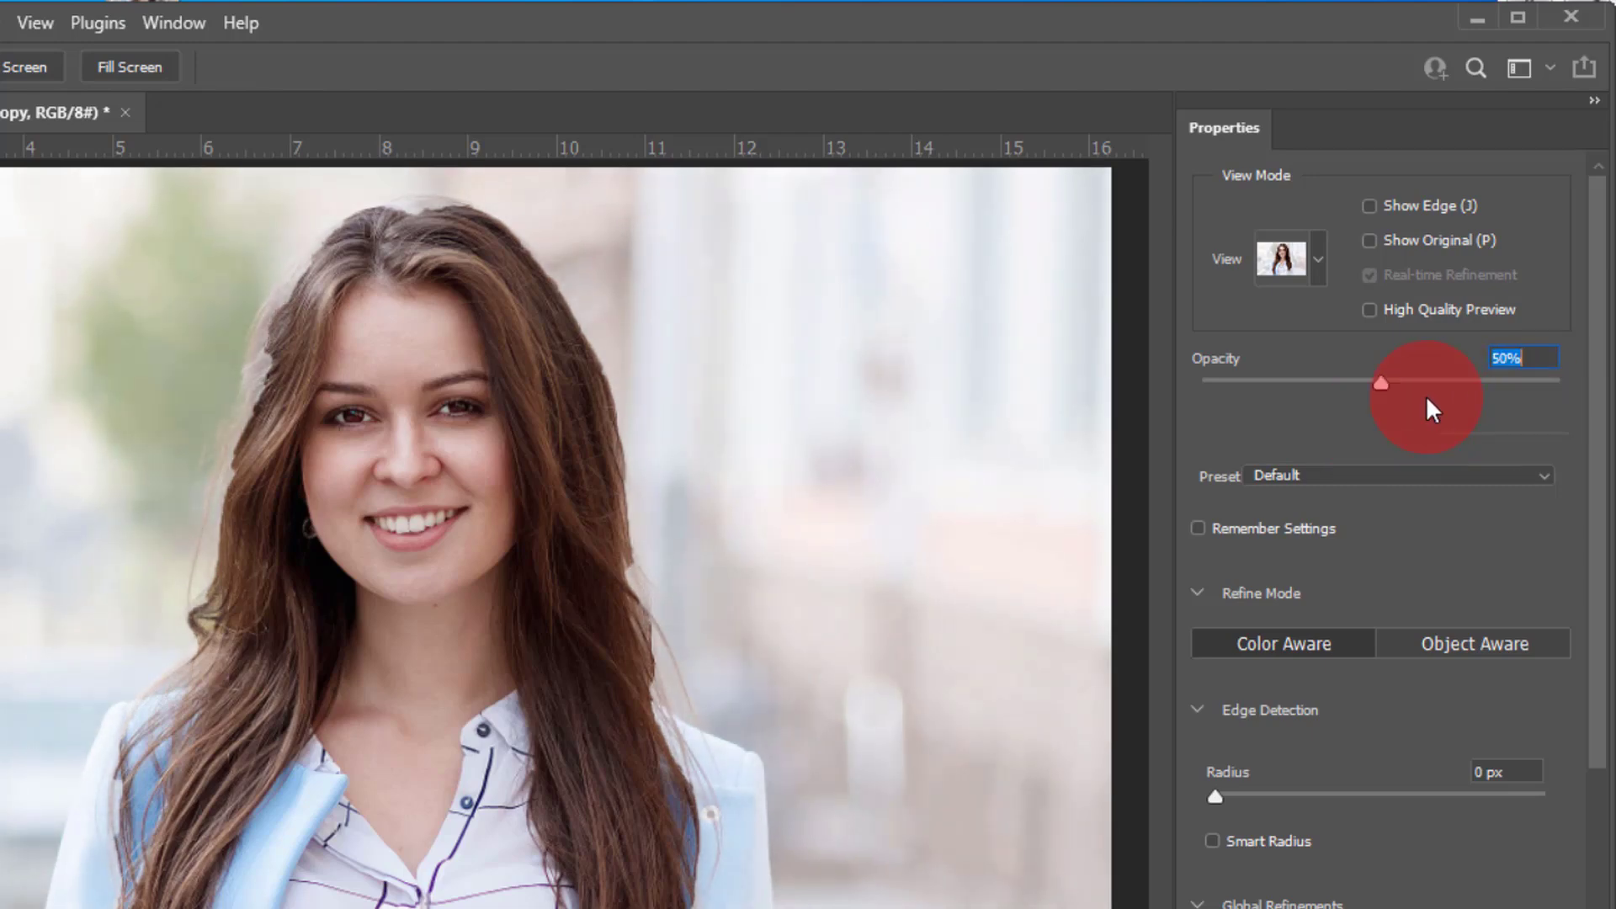
- Compare the selection in the Overlay, On White and On Black views, ending with Overlay
left_click(1321, 262)
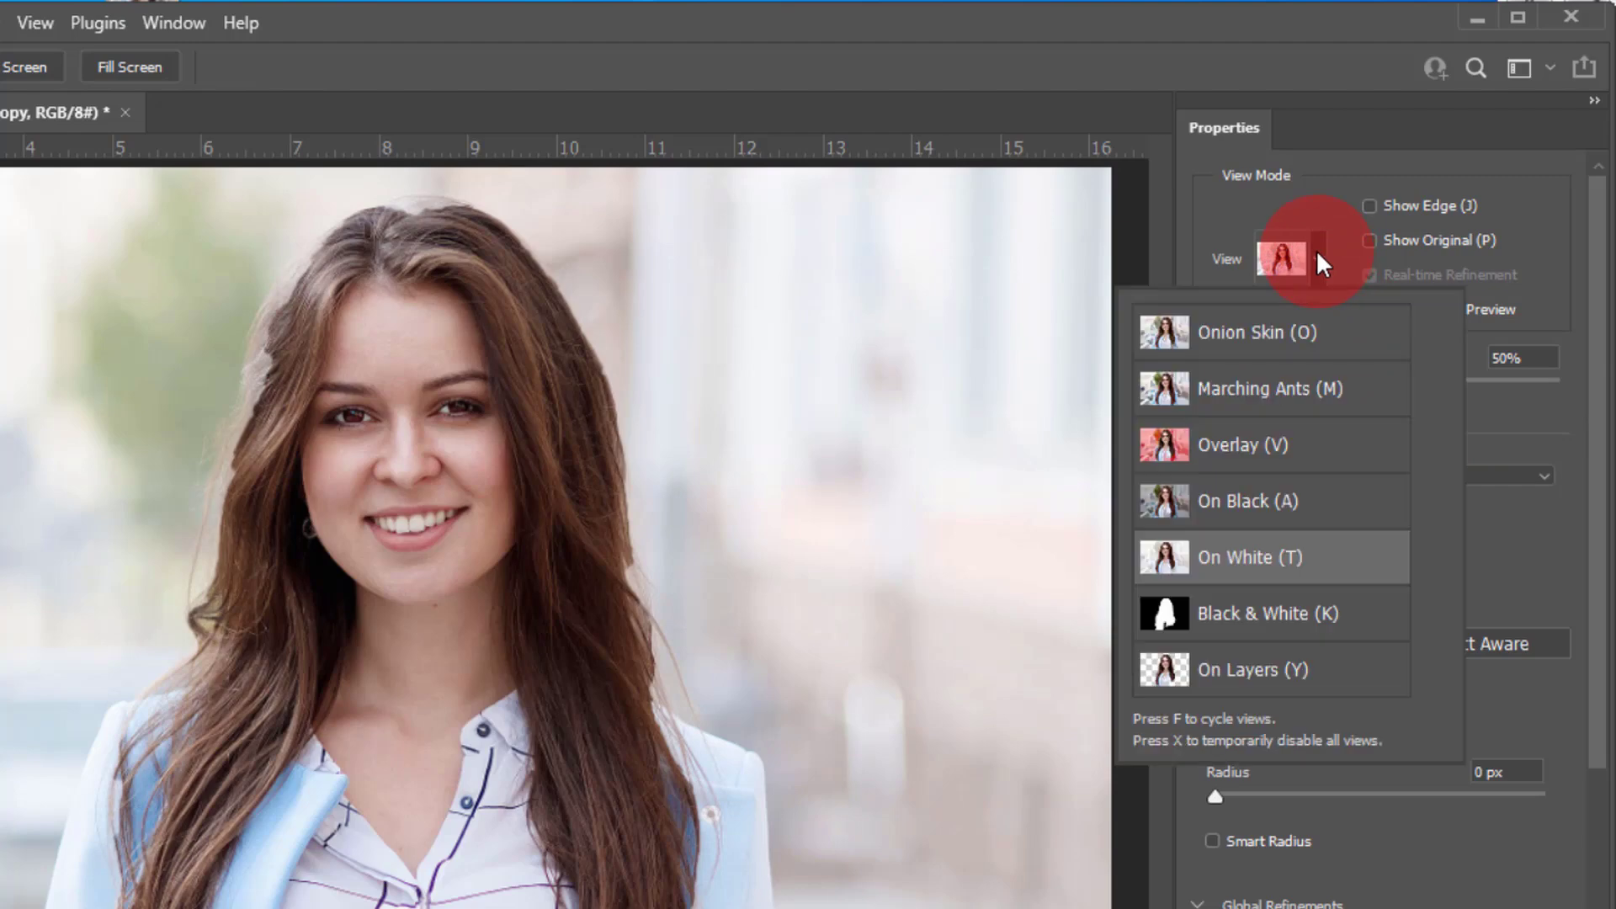
left_click(1281, 389)
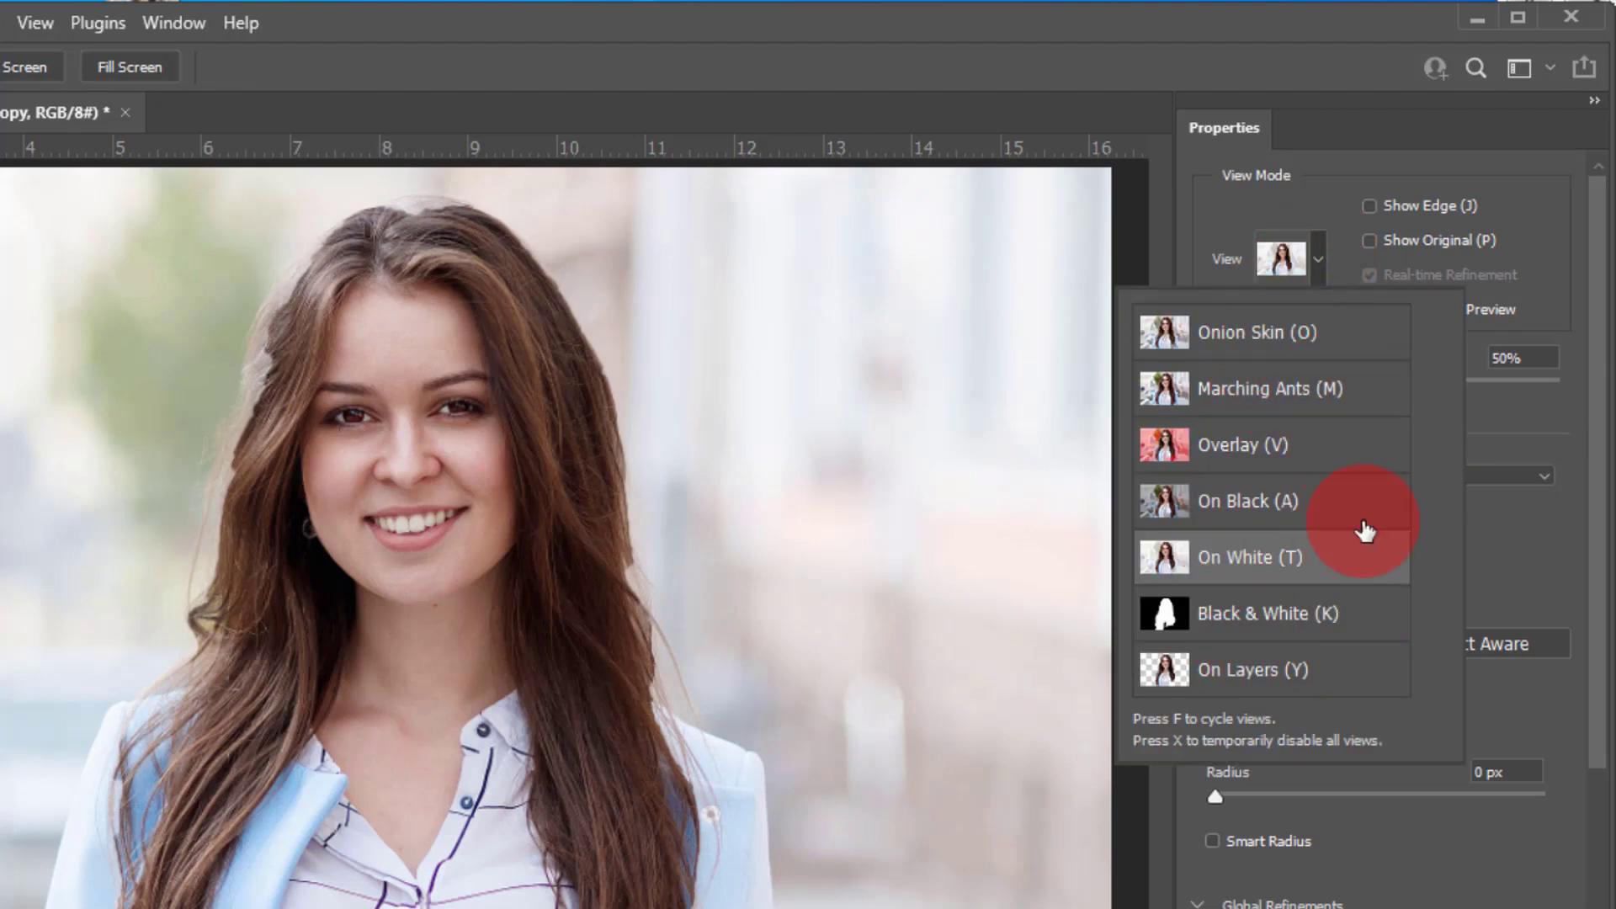
left_click(1218, 446)
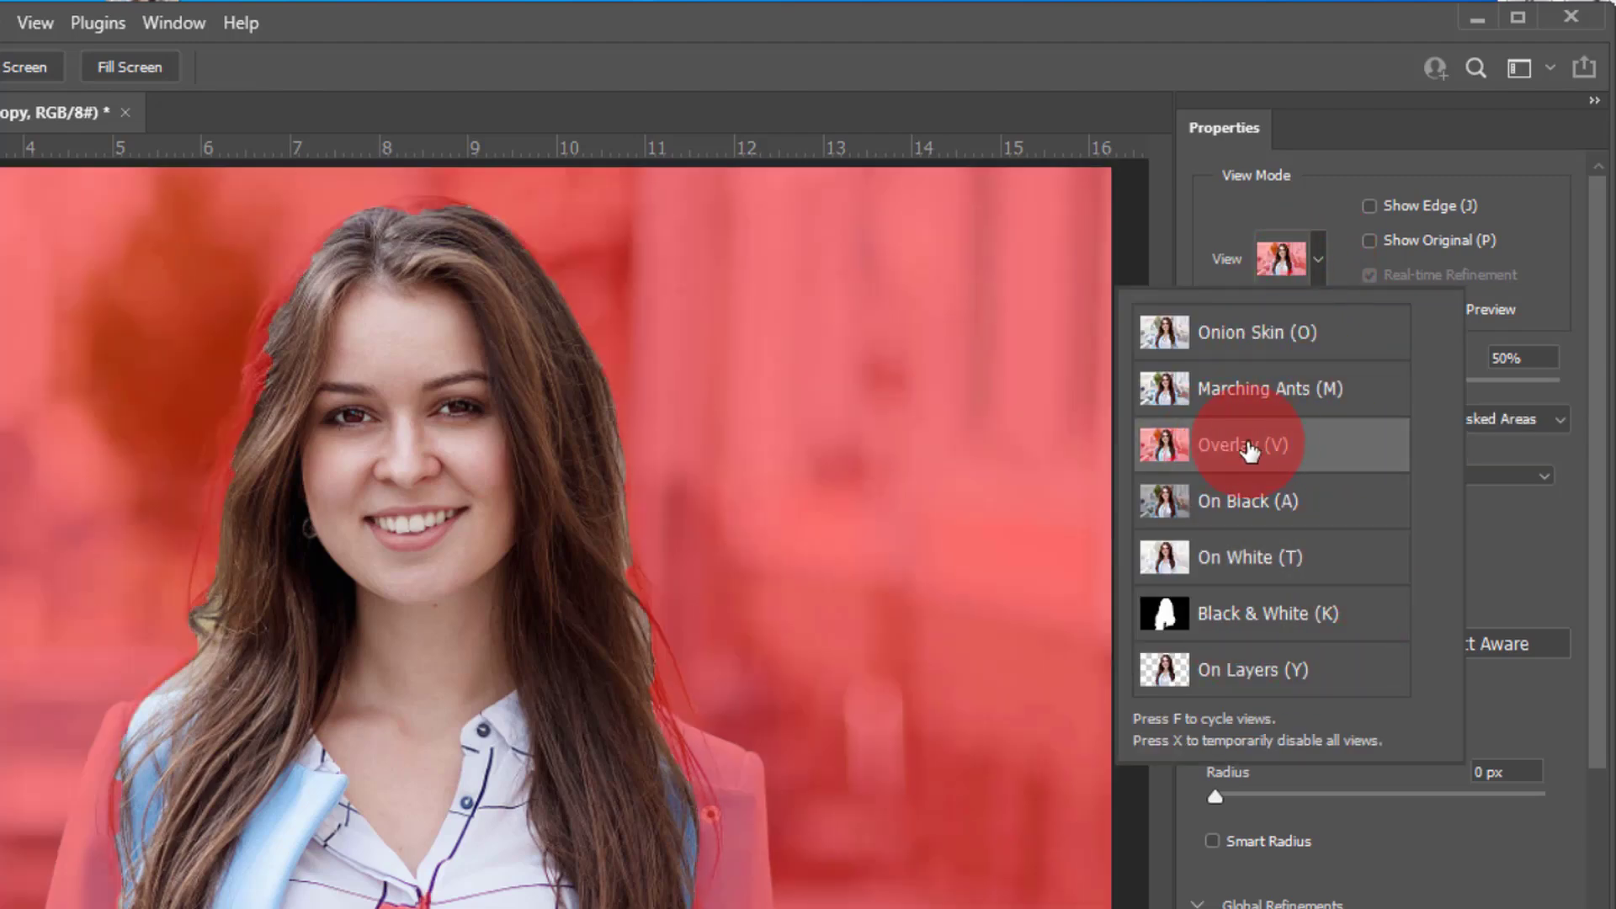
left_click(1286, 561)
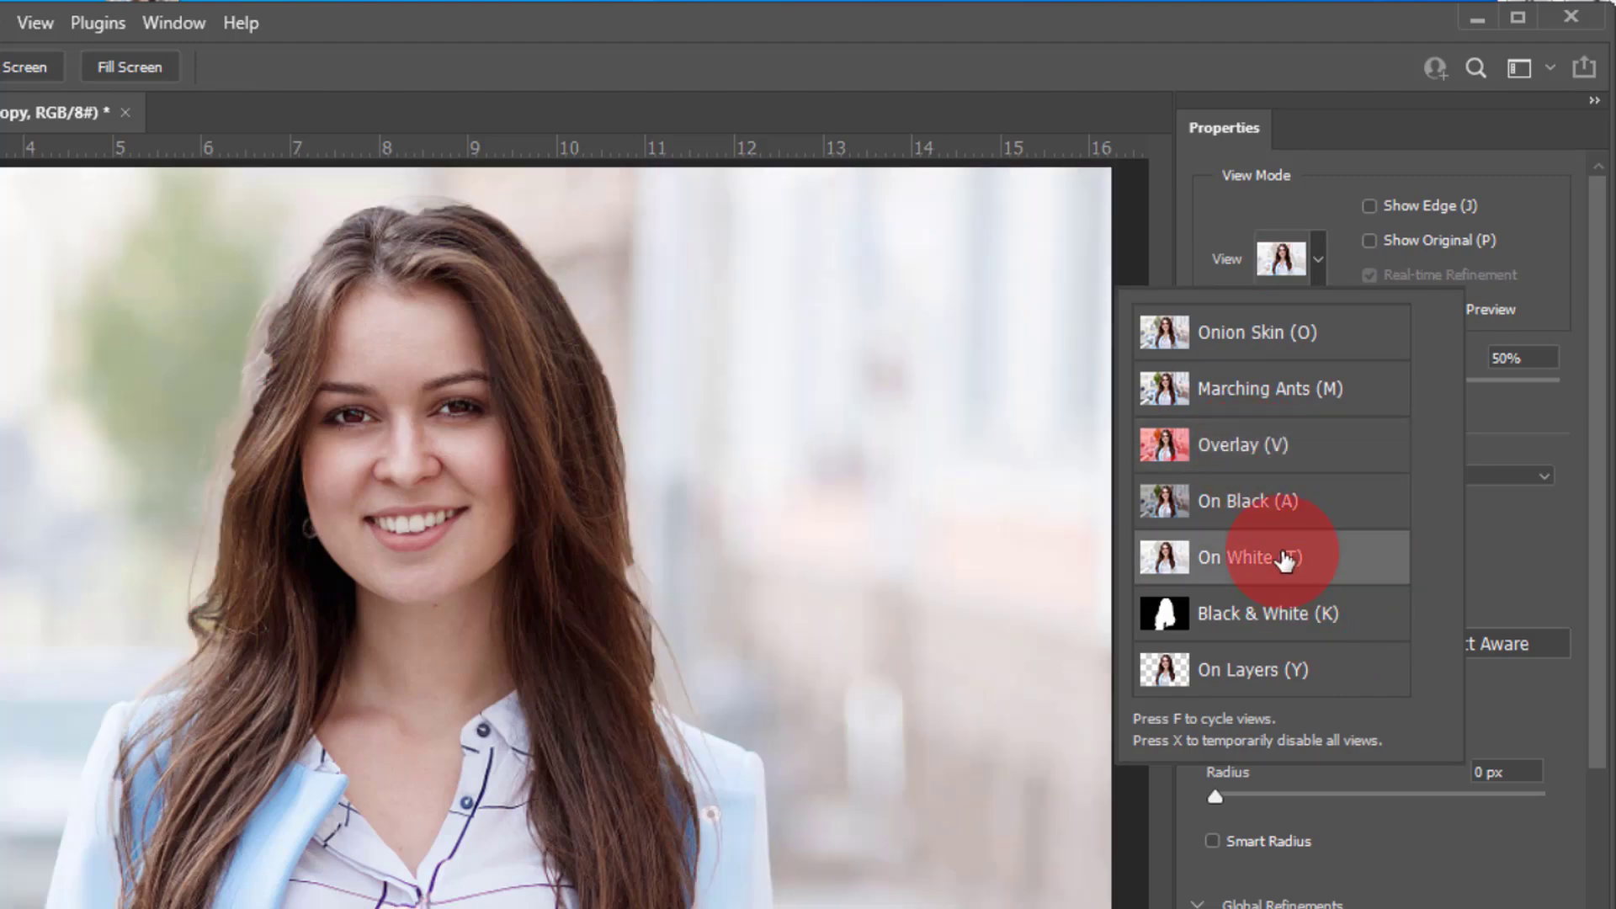
left_click(1265, 513)
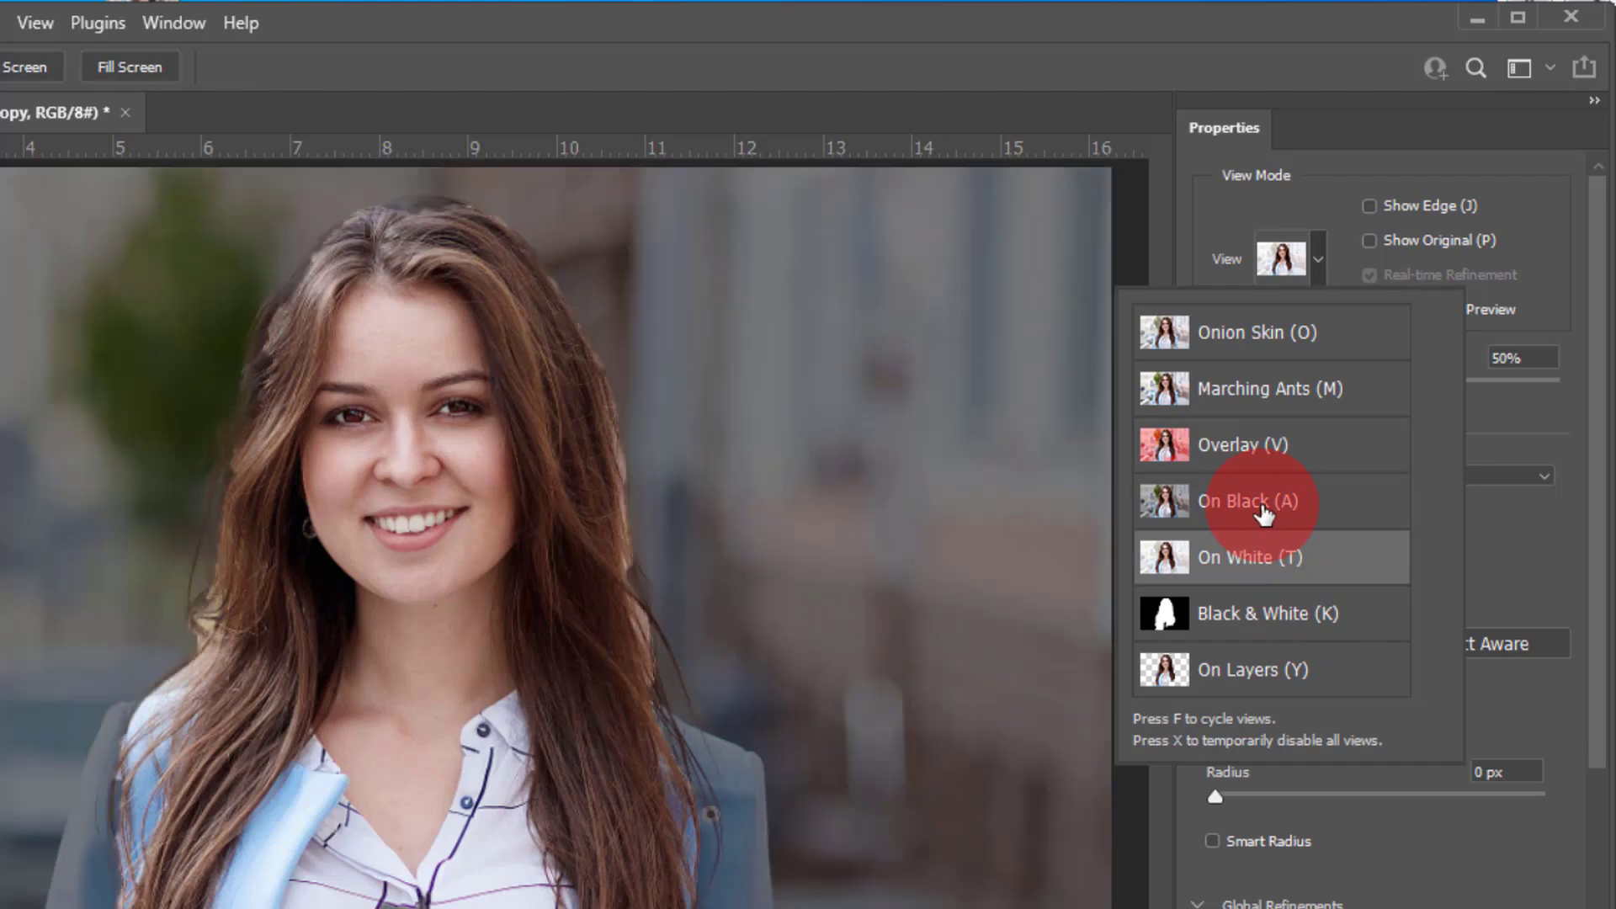
left_click(1236, 446)
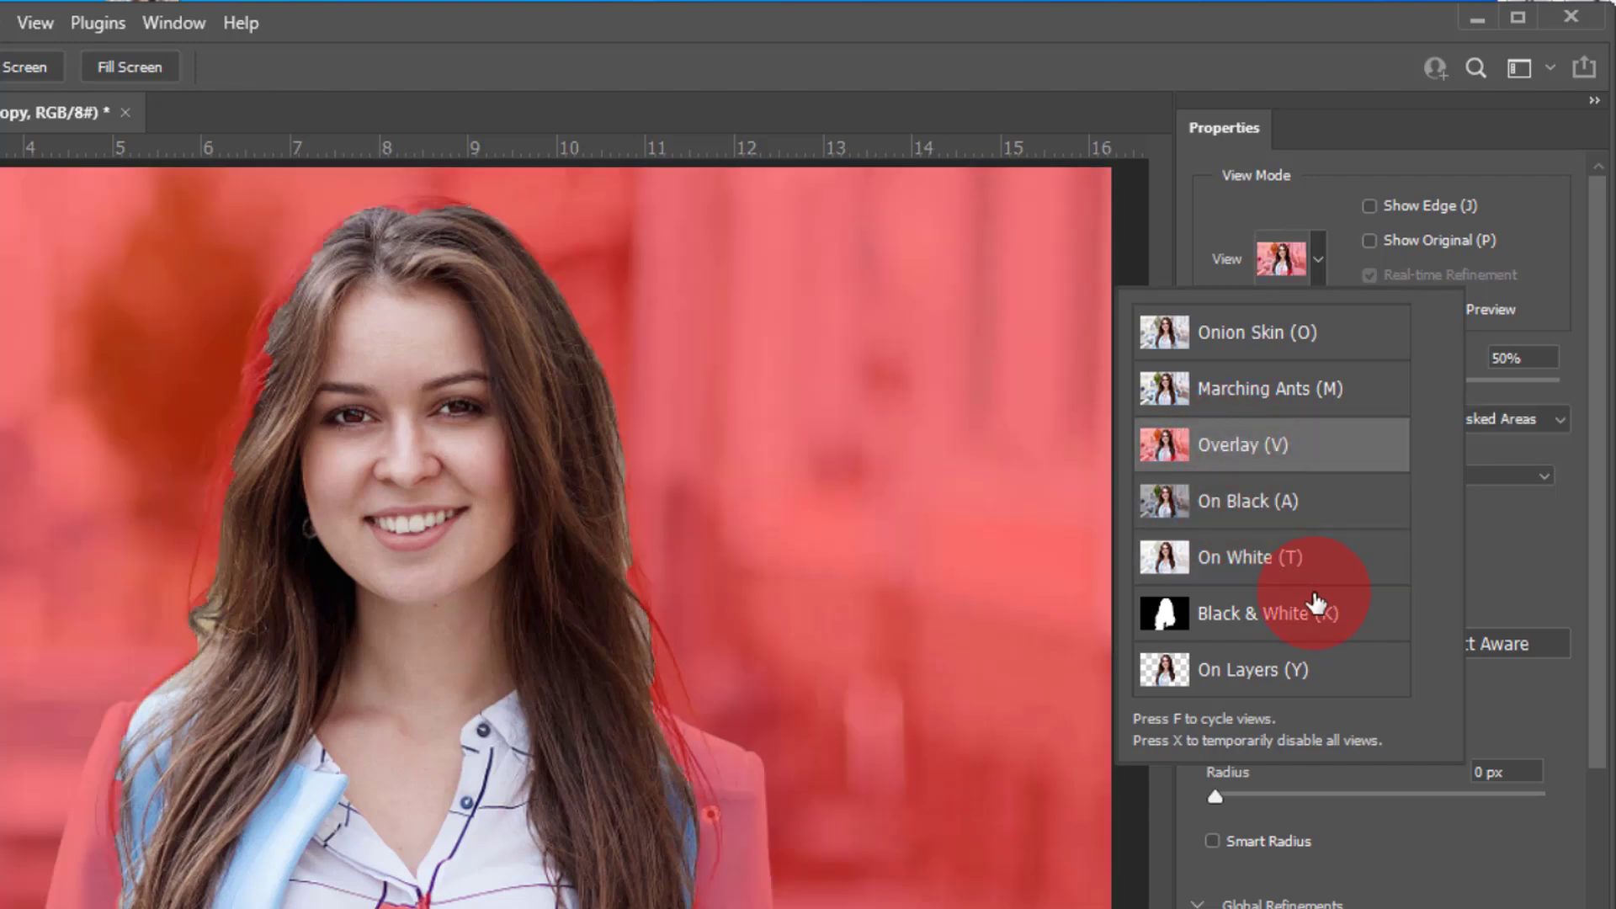
- With the Refine Edge Brush at size 51, refine the selection along the outer hair edge on the image's left side, beside the face
left_click(1507, 566)
left_click(353, 524)
left_click(22, 293)
left_click_drag(534, 211, 635, 314)
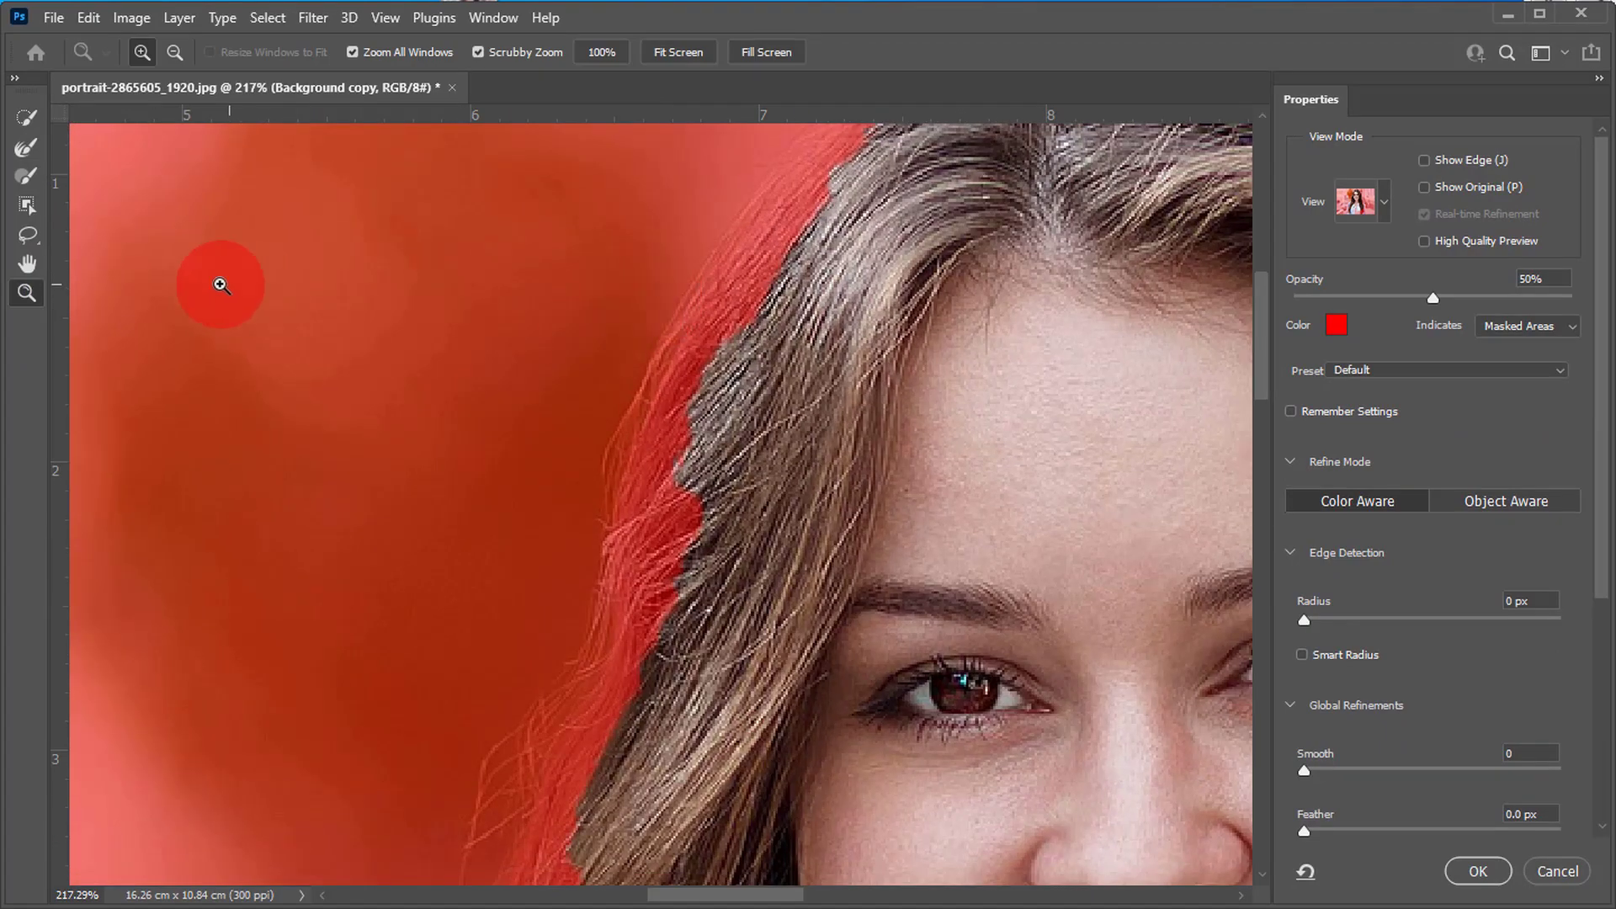
left_click(28, 150)
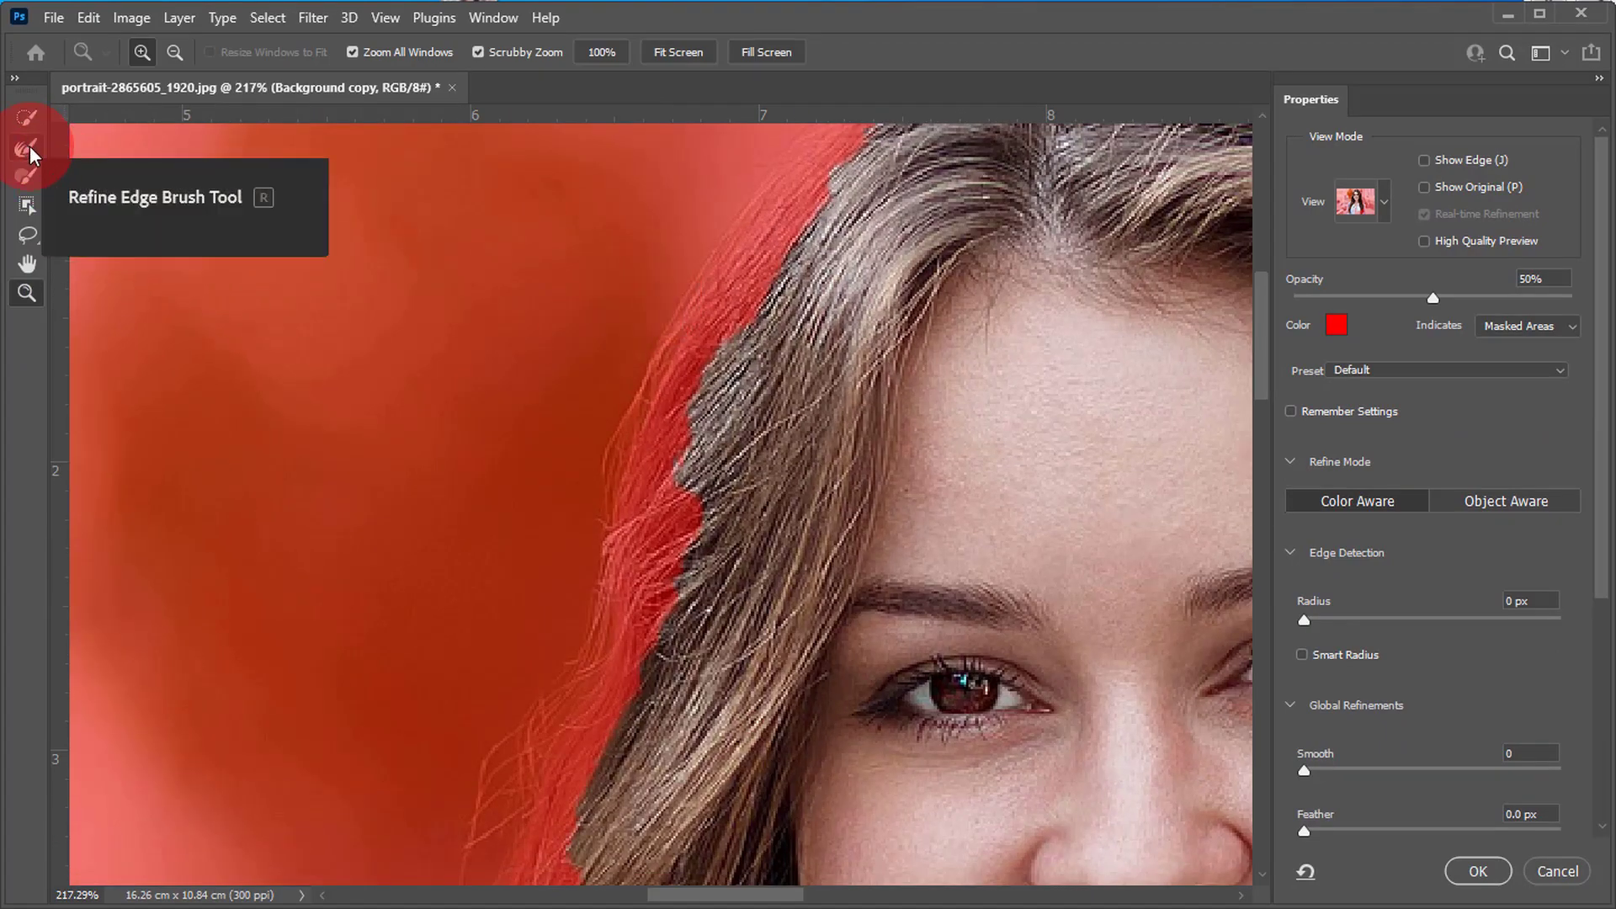
mouse_move(762, 278)
left_mouse_down()
mouse_move(807, 237)
mouse_move(805, 200)
mouse_move(670, 374)
mouse_move(643, 452)
mouse_move(740, 298)
mouse_move(592, 678)
mouse_move(685, 540)
mouse_move(772, 261)
mouse_move(664, 457)
mouse_move(601, 632)
mouse_move(619, 614)
mouse_move(656, 450)
mouse_move(768, 245)
mouse_move(833, 171)
mouse_move(791, 315)
mouse_move(772, 248)
mouse_move(692, 422)
mouse_move(681, 519)
mouse_move(807, 228)
mouse_move(726, 351)
mouse_move(621, 573)
mouse_move(697, 404)
left_mouse_up()
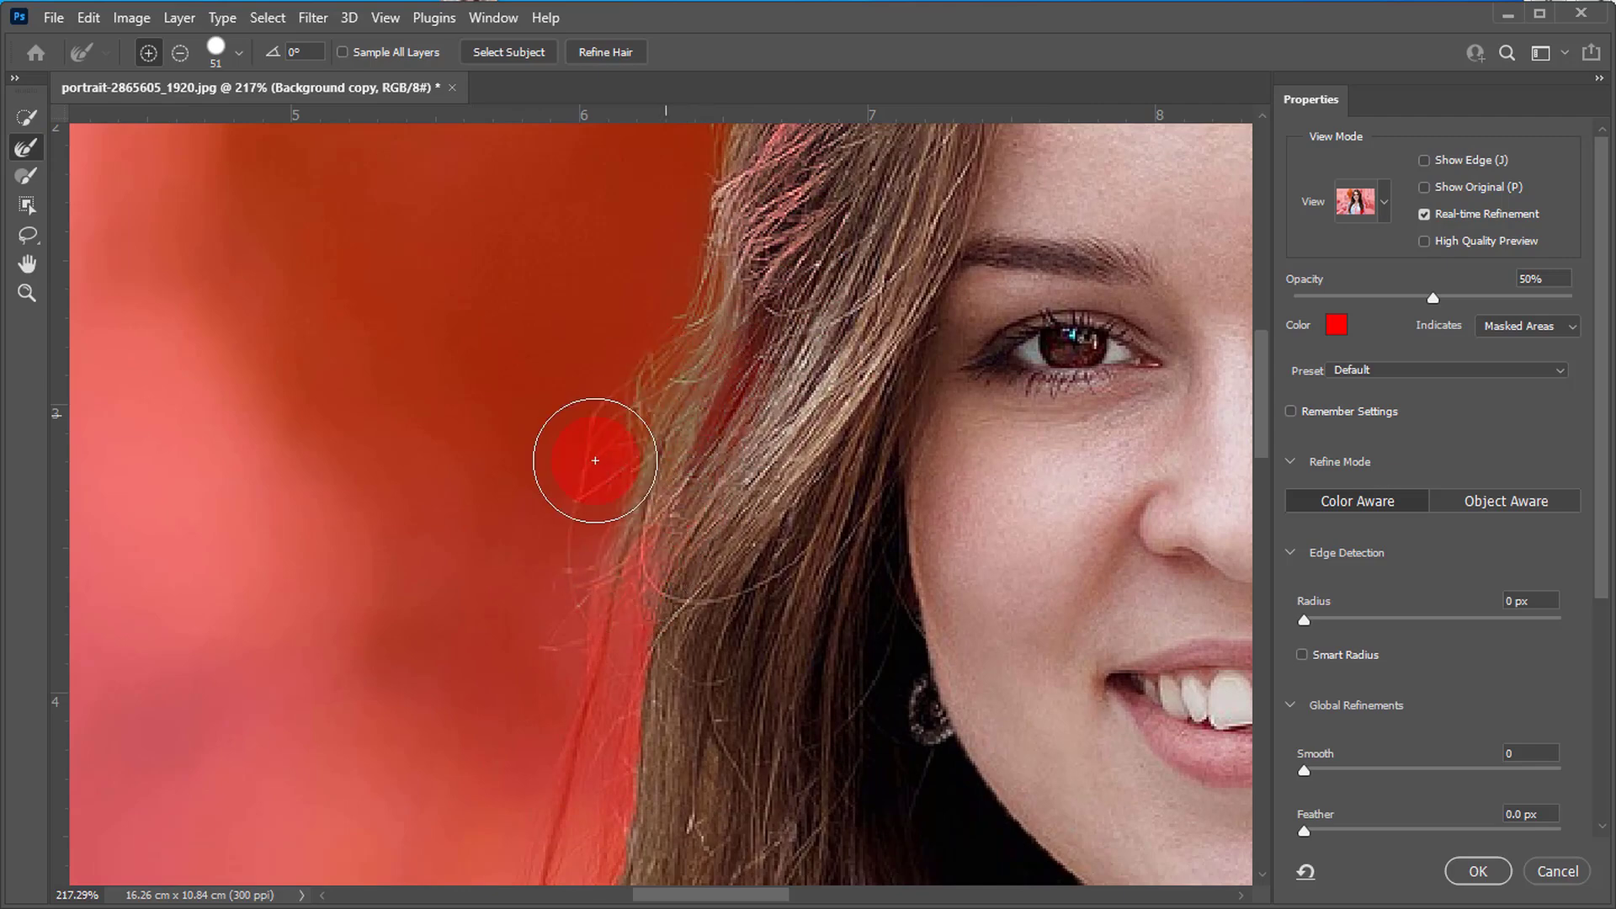
mouse_move(572, 570)
left_mouse_down()
mouse_move(704, 371)
mouse_move(567, 685)
mouse_move(732, 541)
mouse_move(723, 727)
mouse_move(760, 488)
left_mouse_up()
mouse_move(718, 288)
left_mouse_down()
mouse_move(664, 404)
mouse_move(643, 654)
mouse_move(697, 299)
mouse_move(685, 285)
mouse_move(580, 733)
mouse_move(683, 393)
mouse_move(615, 793)
mouse_move(748, 764)
mouse_move(765, 516)
mouse_move(645, 400)
mouse_move(600, 658)
mouse_move(542, 740)
left_mouse_up()
- Continue refining the hair edge with the Refine Edge Brush up to and across the top of the head
mouse_move(800, 590)
left_mouse_down()
mouse_move(783, 541)
mouse_move(653, 439)
mouse_move(613, 371)
mouse_move(495, 422)
mouse_move(270, 596)
mouse_move(216, 857)
mouse_move(278, 567)
mouse_move(443, 512)
mouse_move(232, 705)
left_mouse_up()
left_click_drag(703, 522, 891, 850)
mouse_move(852, 333)
left_mouse_down()
mouse_move(782, 297)
mouse_move(694, 568)
mouse_move(755, 329)
mouse_move(758, 266)
mouse_move(699, 563)
mouse_move(743, 249)
mouse_move(653, 659)
mouse_move(805, 237)
mouse_move(775, 177)
mouse_move(687, 460)
mouse_move(669, 608)
mouse_move(891, 664)
mouse_move(812, 647)
mouse_move(680, 796)
mouse_move(987, 631)
left_mouse_up()
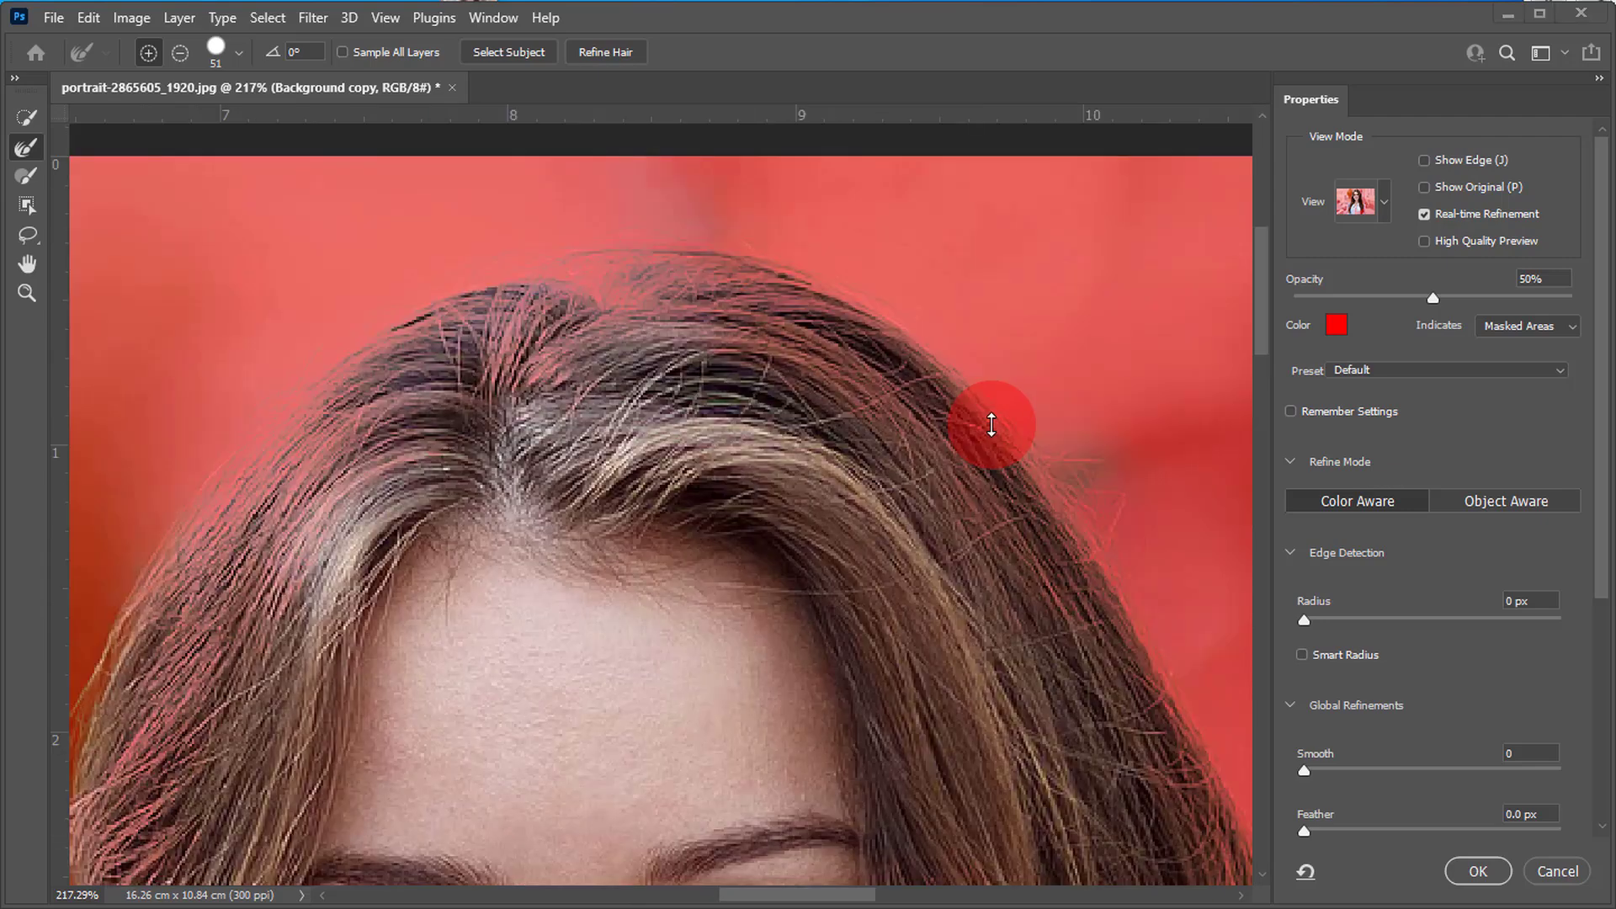
mouse_move(993, 426)
left_mouse_down()
mouse_move(663, 423)
mouse_move(517, 337)
mouse_move(545, 314)
mouse_move(649, 352)
mouse_move(492, 420)
mouse_move(537, 341)
mouse_move(760, 301)
mouse_move(566, 263)
mouse_move(616, 276)
left_mouse_up()
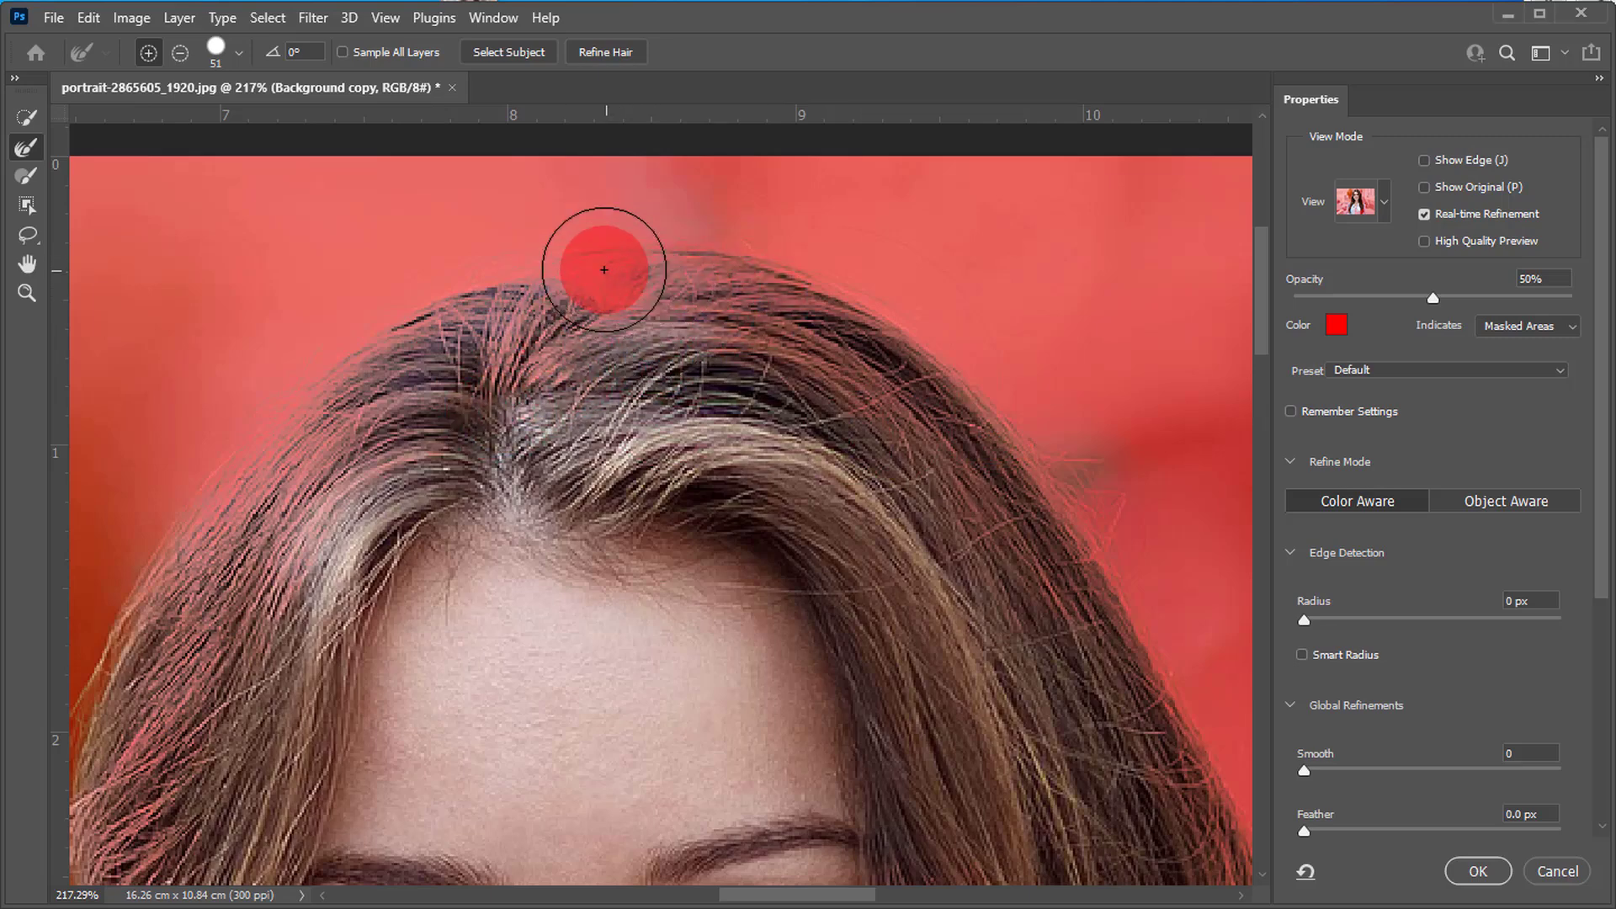
- Brush over the partly masked hair beside the left of the forehead with the Refine Edge Brush
left_click_drag(510, 518, 806, 438)
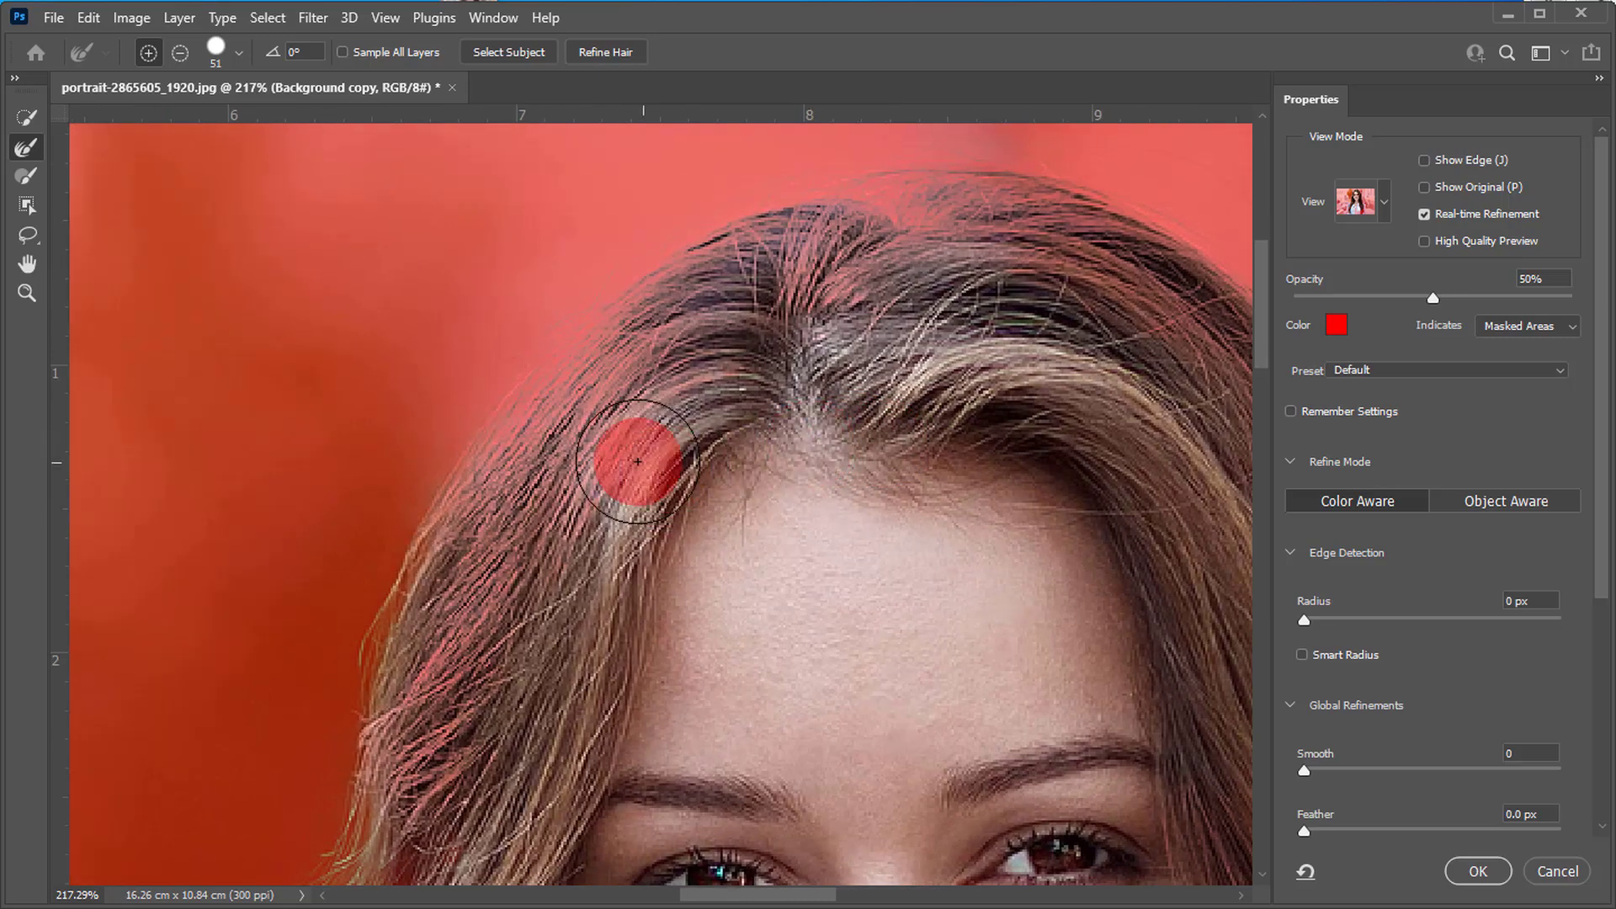
left_click_drag(600, 402, 538, 564)
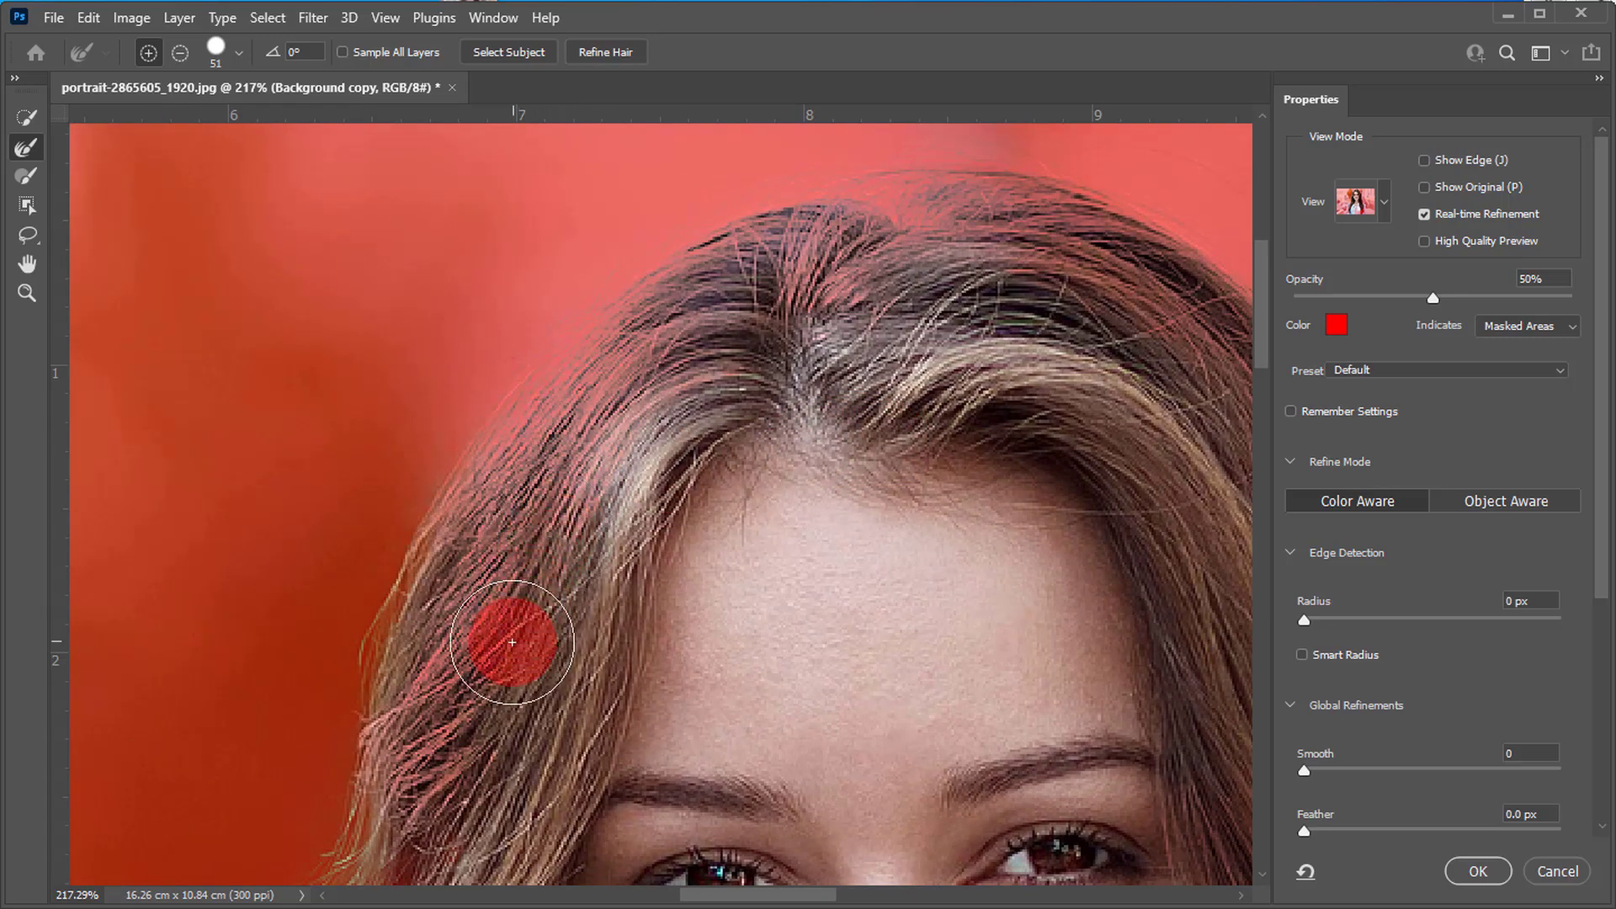
mouse_move(505, 650)
left_mouse_down()
mouse_move(462, 289)
mouse_move(721, 386)
mouse_move(747, 426)
mouse_move(666, 384)
mouse_move(614, 418)
mouse_move(588, 494)
mouse_move(491, 586)
left_mouse_up()
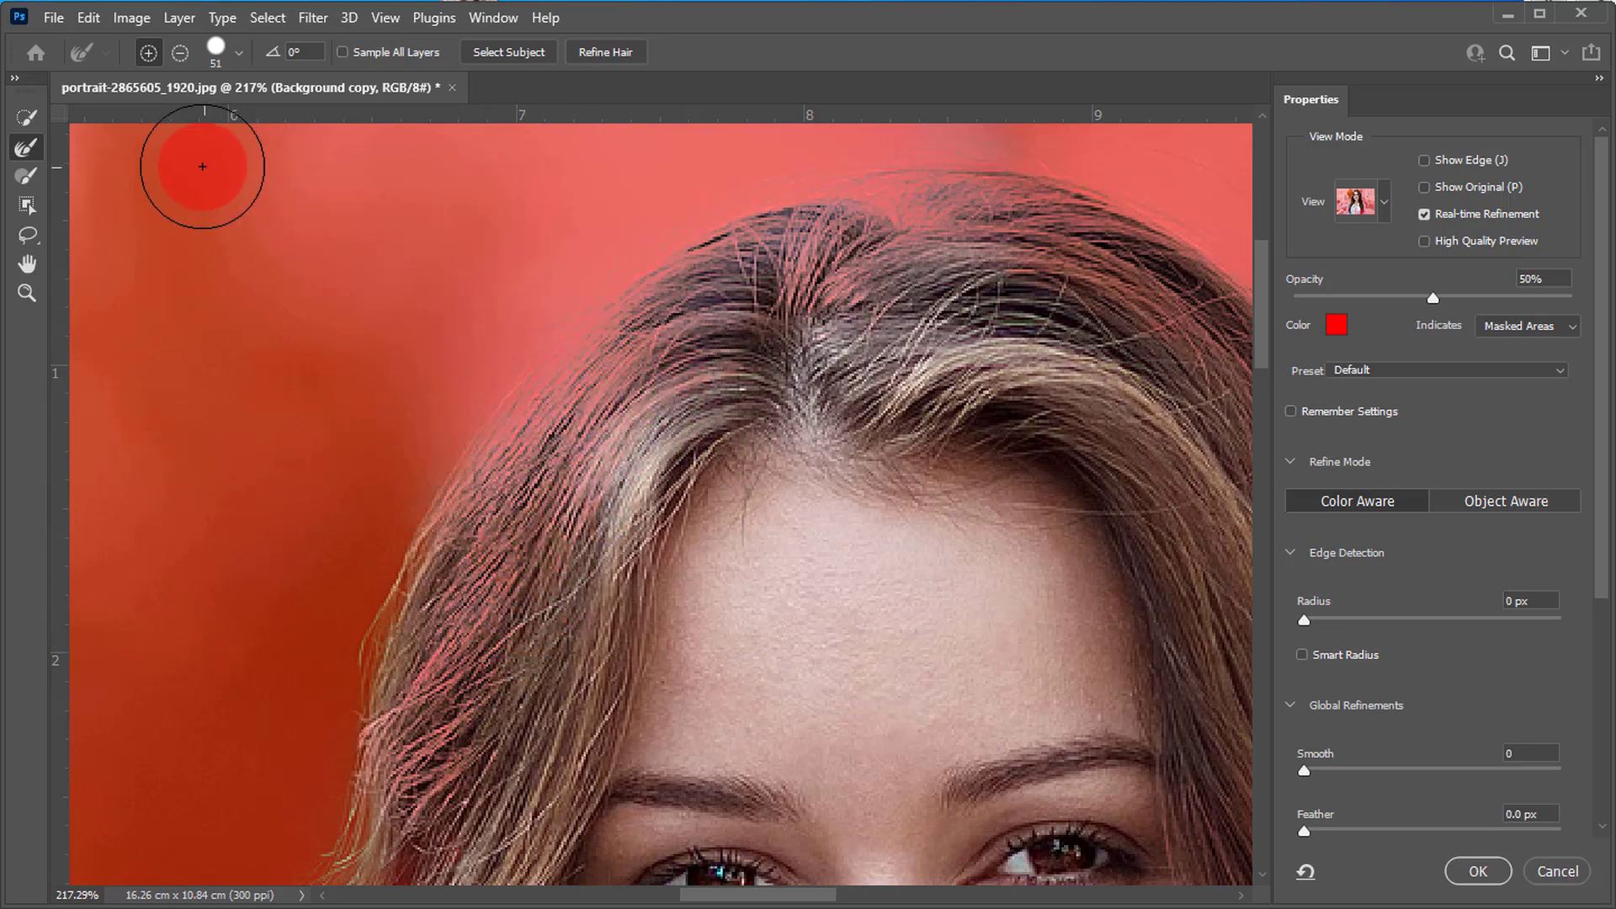
- Paint the partly masked hair left of the forehead back into the selection with the Brush tool, raising its size to 49
left_click(25, 177)
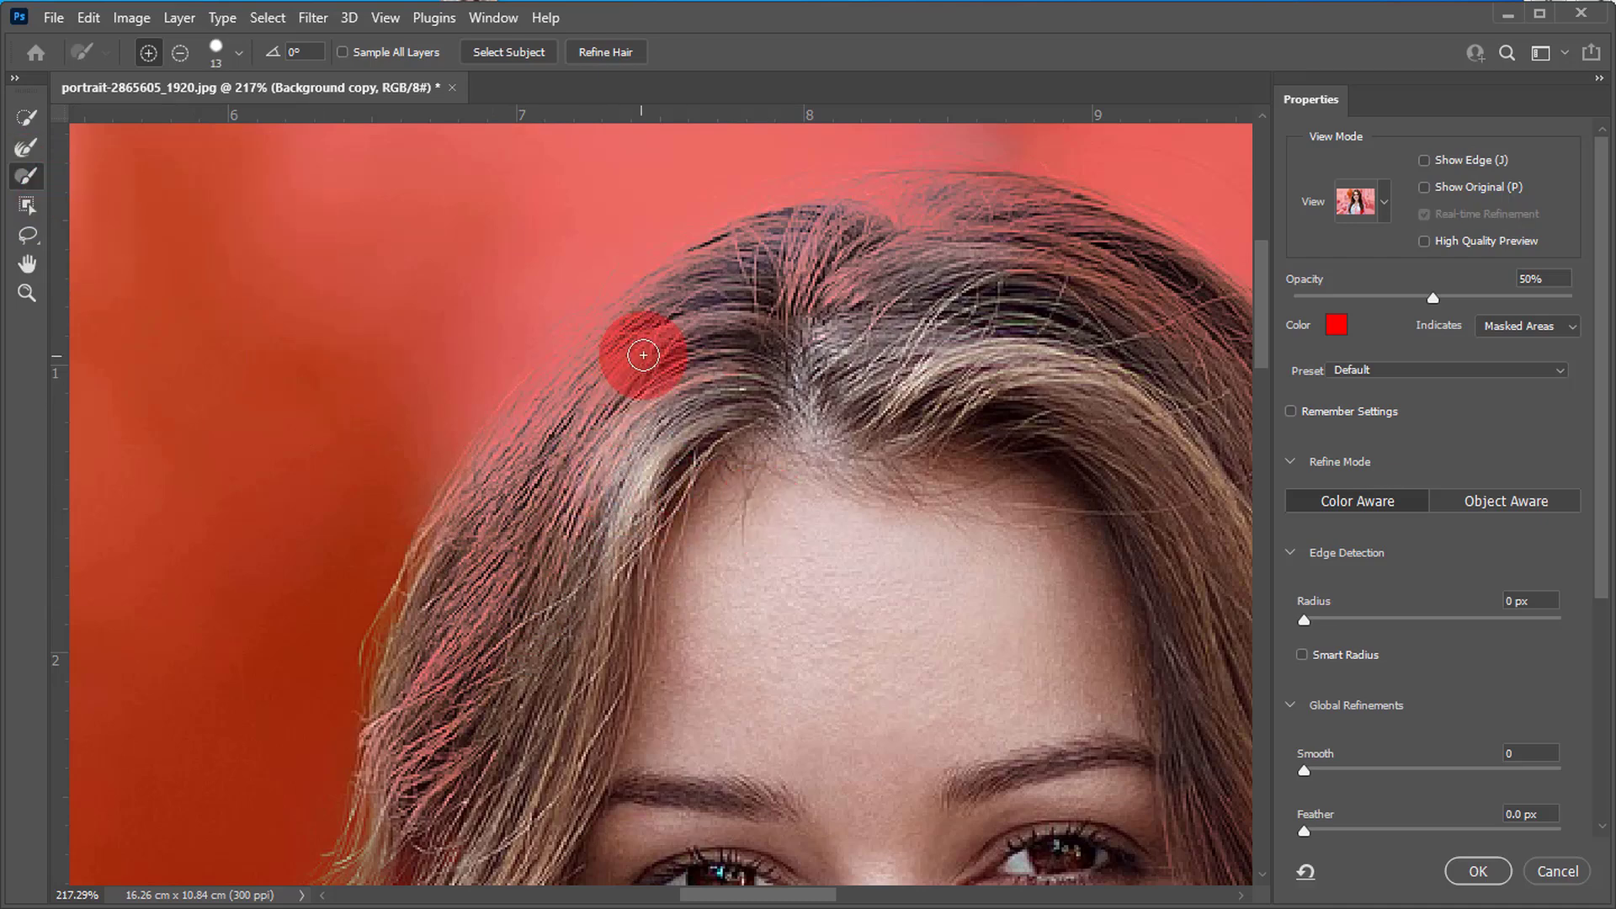
mouse_move(675, 320)
left_mouse_down()
mouse_move(577, 418)
mouse_move(497, 545)
mouse_move(468, 650)
left_mouse_up()
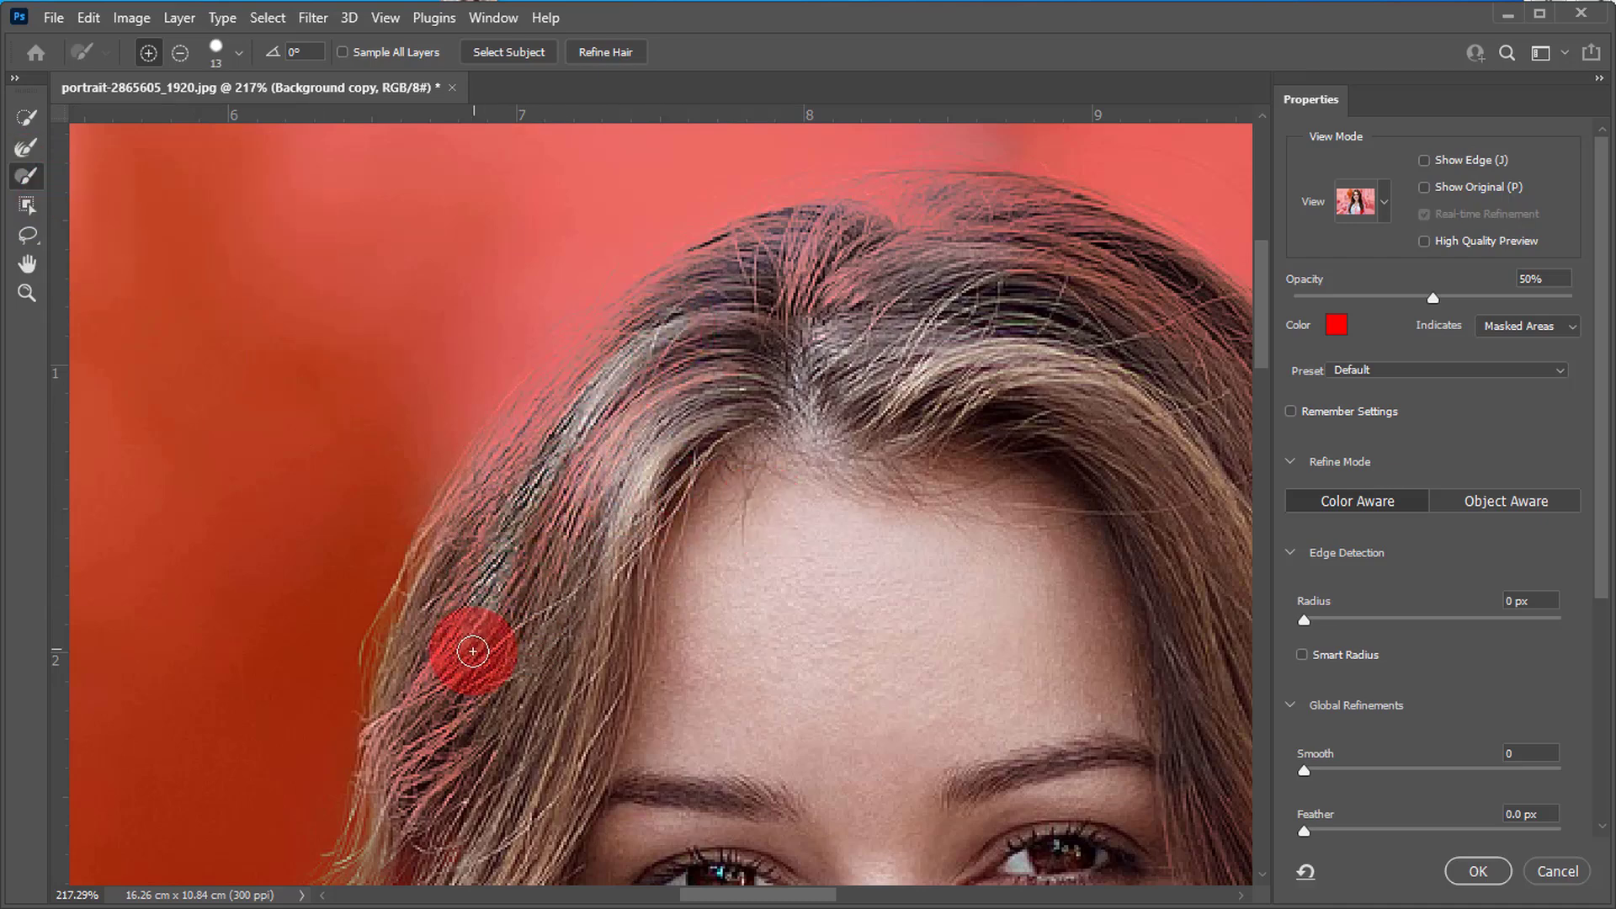
mouse_move(623, 432)
left_mouse_down()
mouse_move(690, 382)
mouse_move(591, 467)
mouse_move(531, 601)
left_mouse_up()
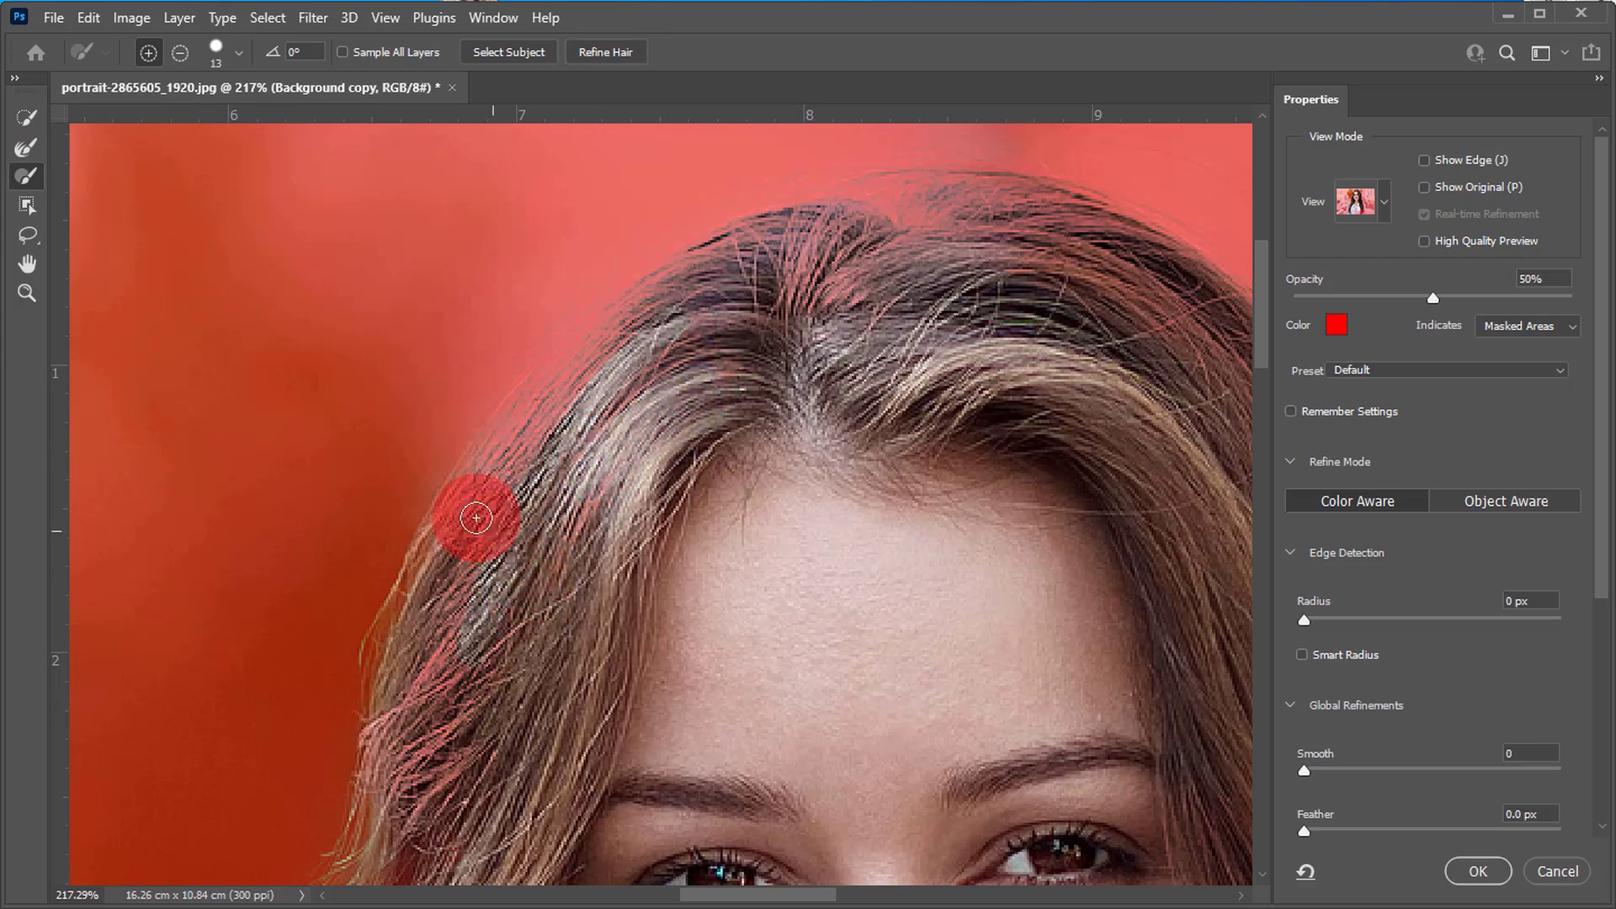
left_click(239, 52)
left_click_drag(126, 117, 168, 117)
left_click(678, 15)
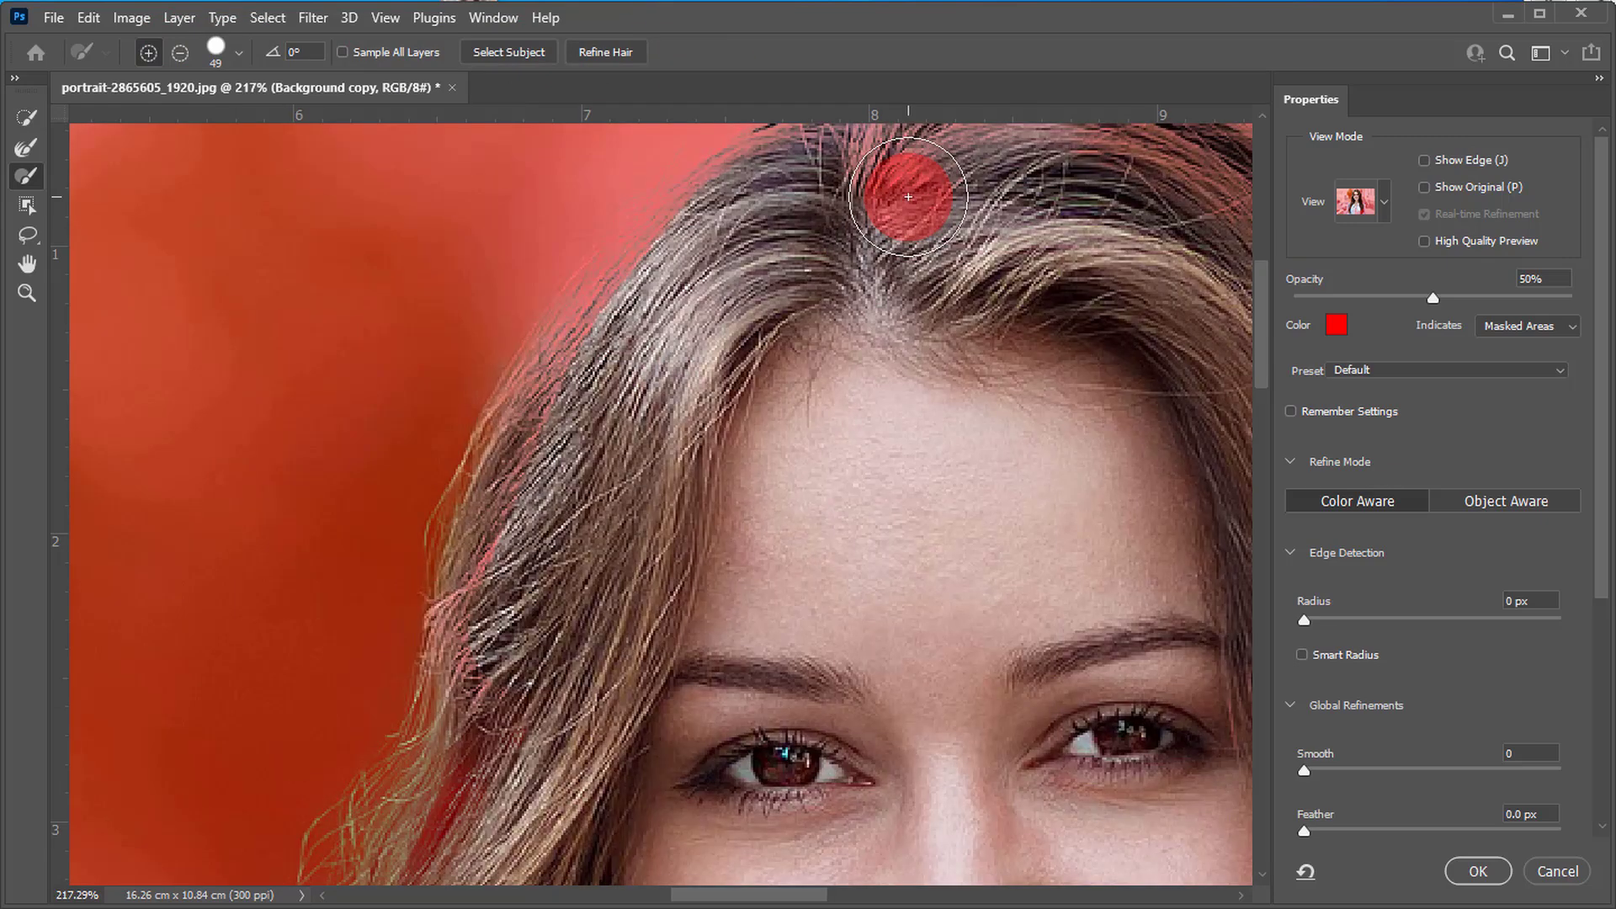
mouse_move(909, 199)
left_mouse_down()
mouse_move(797, 202)
mouse_move(687, 272)
mouse_move(589, 414)
mouse_move(541, 578)
left_mouse_up()
left_click_drag(744, 559, 717, 401)
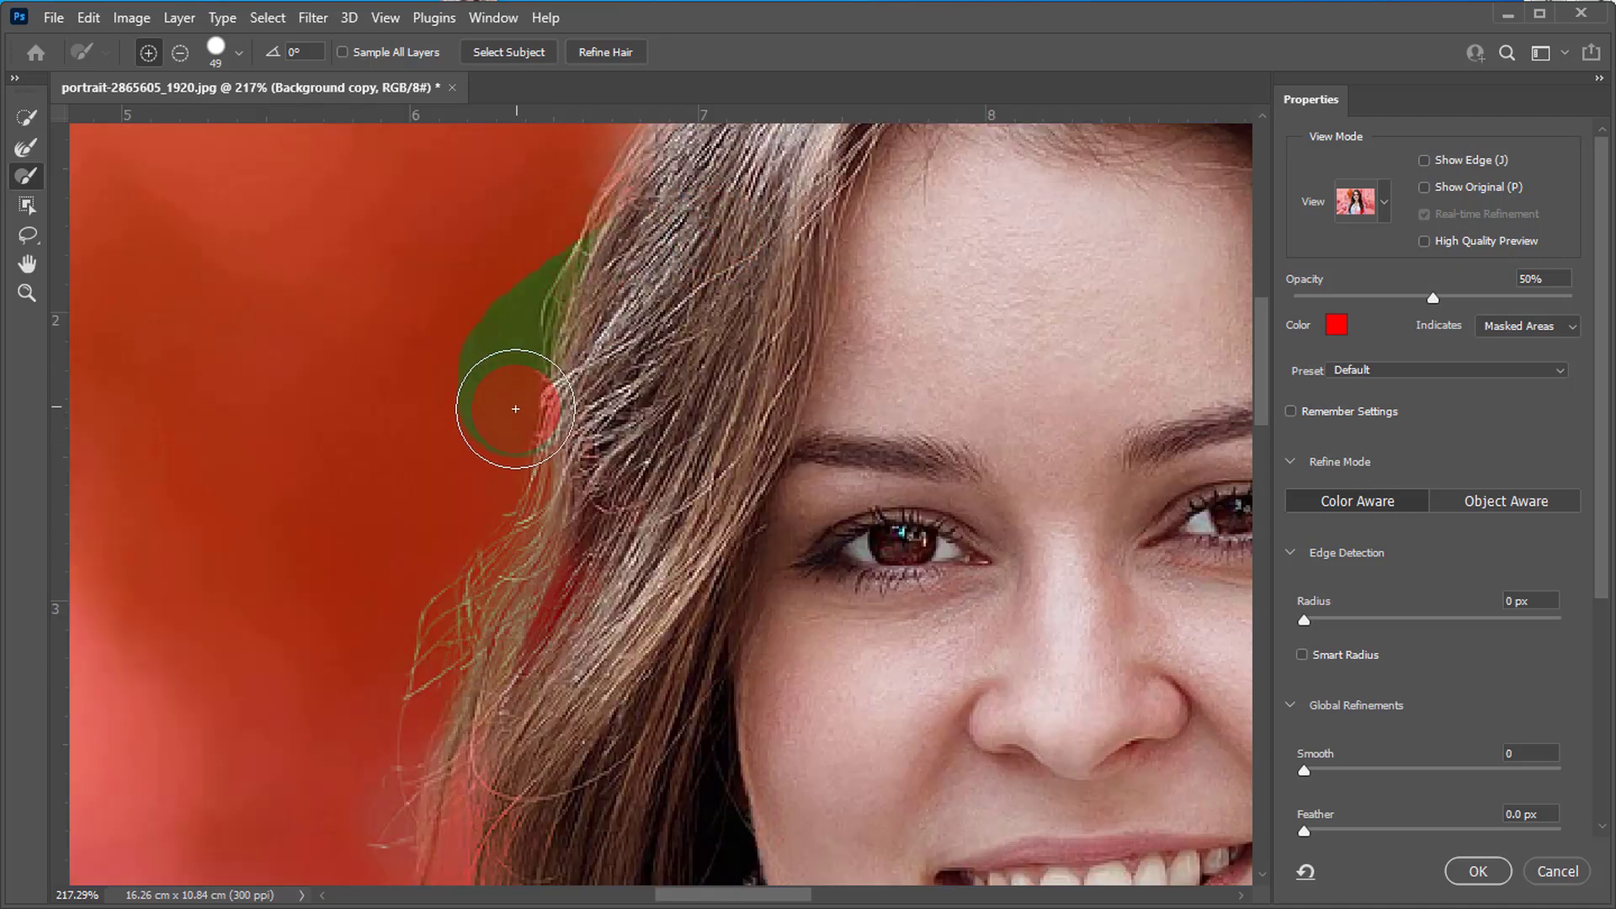
- Mask the background spill beside the left hair edge and recover its stray strands with the Refine Edge Brush
left_click_drag(516, 409, 516, 410)
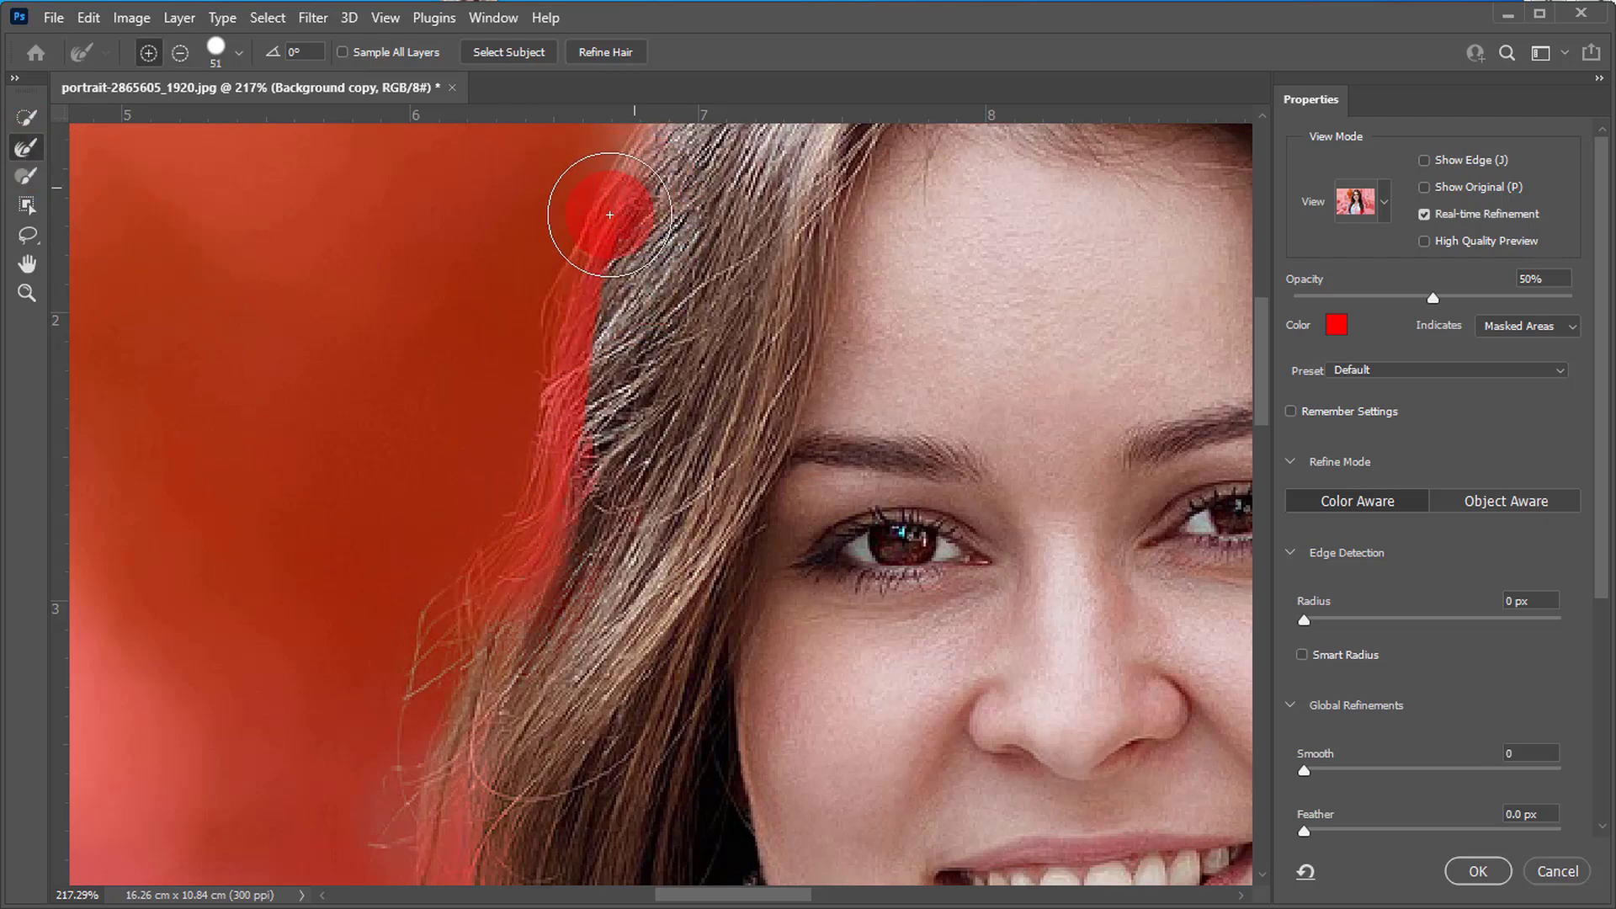
mouse_move(560, 301)
left_mouse_down()
mouse_move(620, 229)
mouse_move(538, 418)
mouse_move(586, 319)
mouse_move(551, 429)
left_mouse_up()
mouse_move(558, 507)
left_mouse_down()
mouse_move(488, 632)
mouse_move(551, 526)
mouse_move(545, 494)
mouse_move(455, 635)
mouse_move(498, 674)
mouse_move(596, 464)
mouse_move(575, 464)
mouse_move(438, 659)
mouse_move(604, 649)
mouse_move(703, 374)
mouse_move(577, 548)
left_mouse_up()
- Paint the interior hair beside the left temple solid with the Brush tool in add mode at size 49
key("b")
left_click(155, 53)
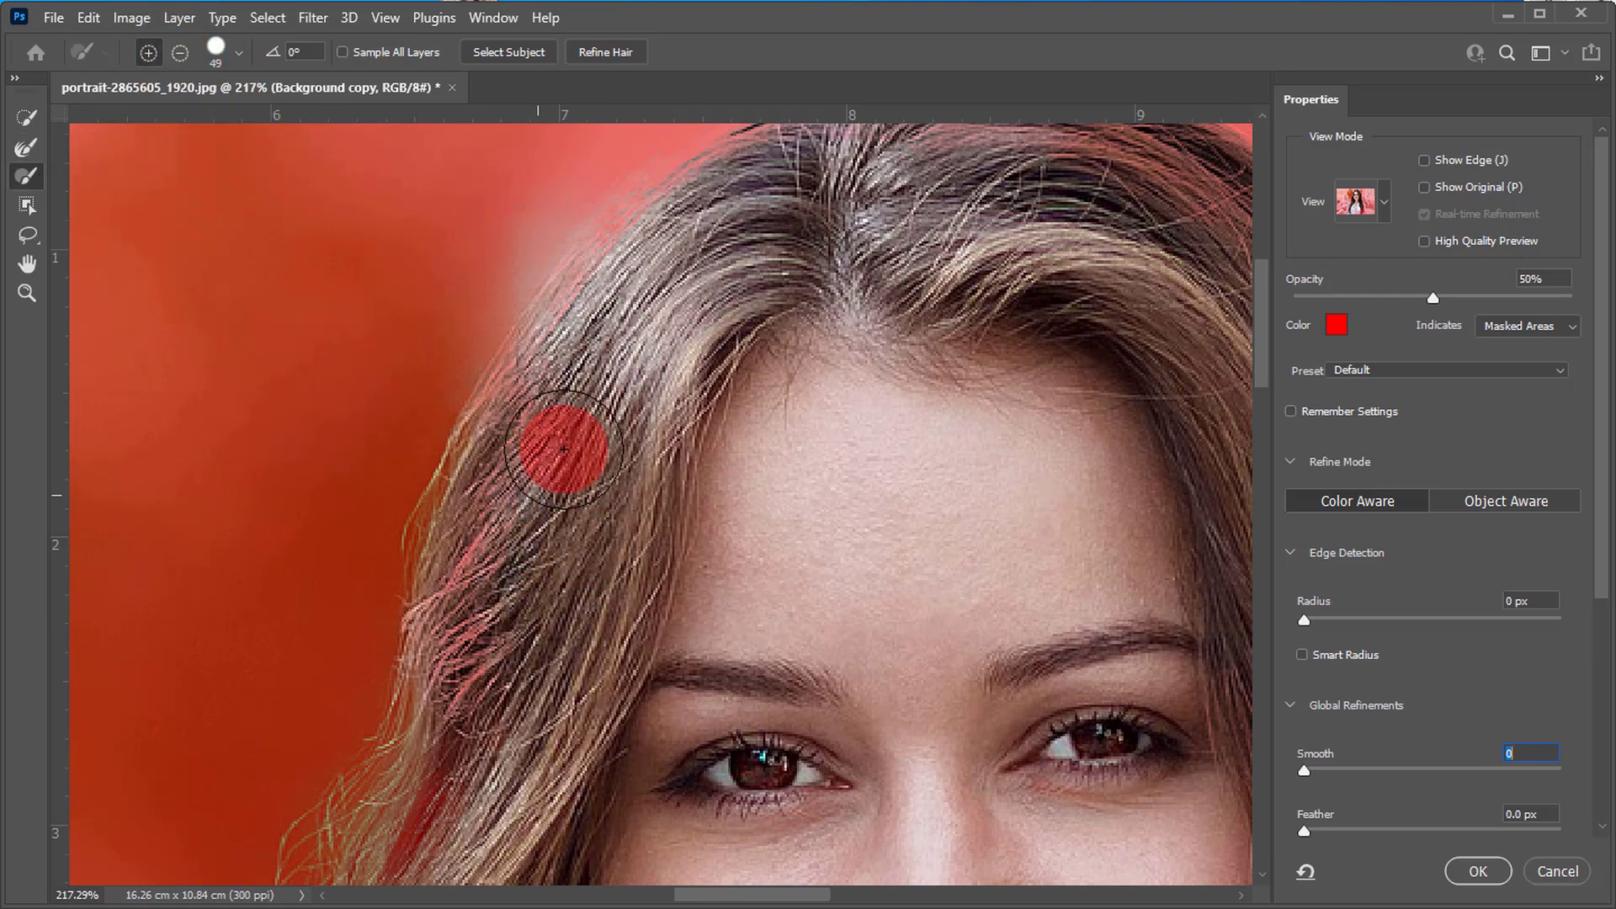
mouse_move(626, 328)
left_mouse_down()
mouse_move(549, 424)
mouse_move(511, 576)
left_mouse_up()
left_click_drag(485, 664, 549, 572)
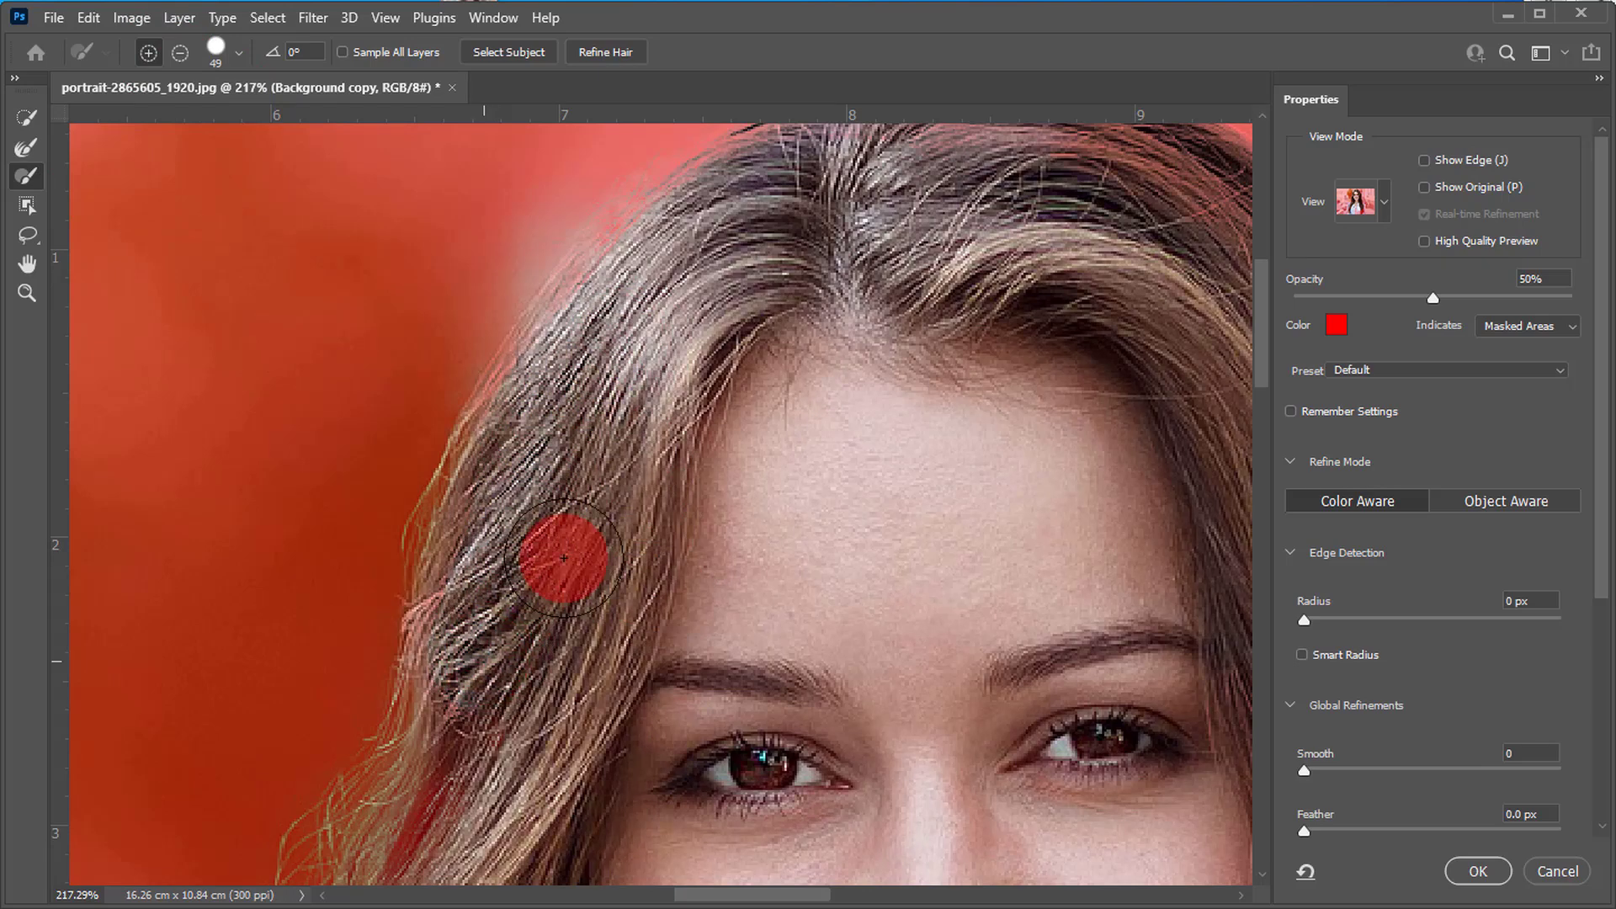
- Fill in the partly masked hair across the crown and over the forehead with the same Brush
left_click_drag(944, 323, 764, 646)
mouse_move(717, 546)
left_mouse_down()
mouse_move(831, 512)
mouse_move(922, 510)
mouse_move(995, 538)
mouse_move(1072, 609)
mouse_move(841, 562)
left_mouse_up()
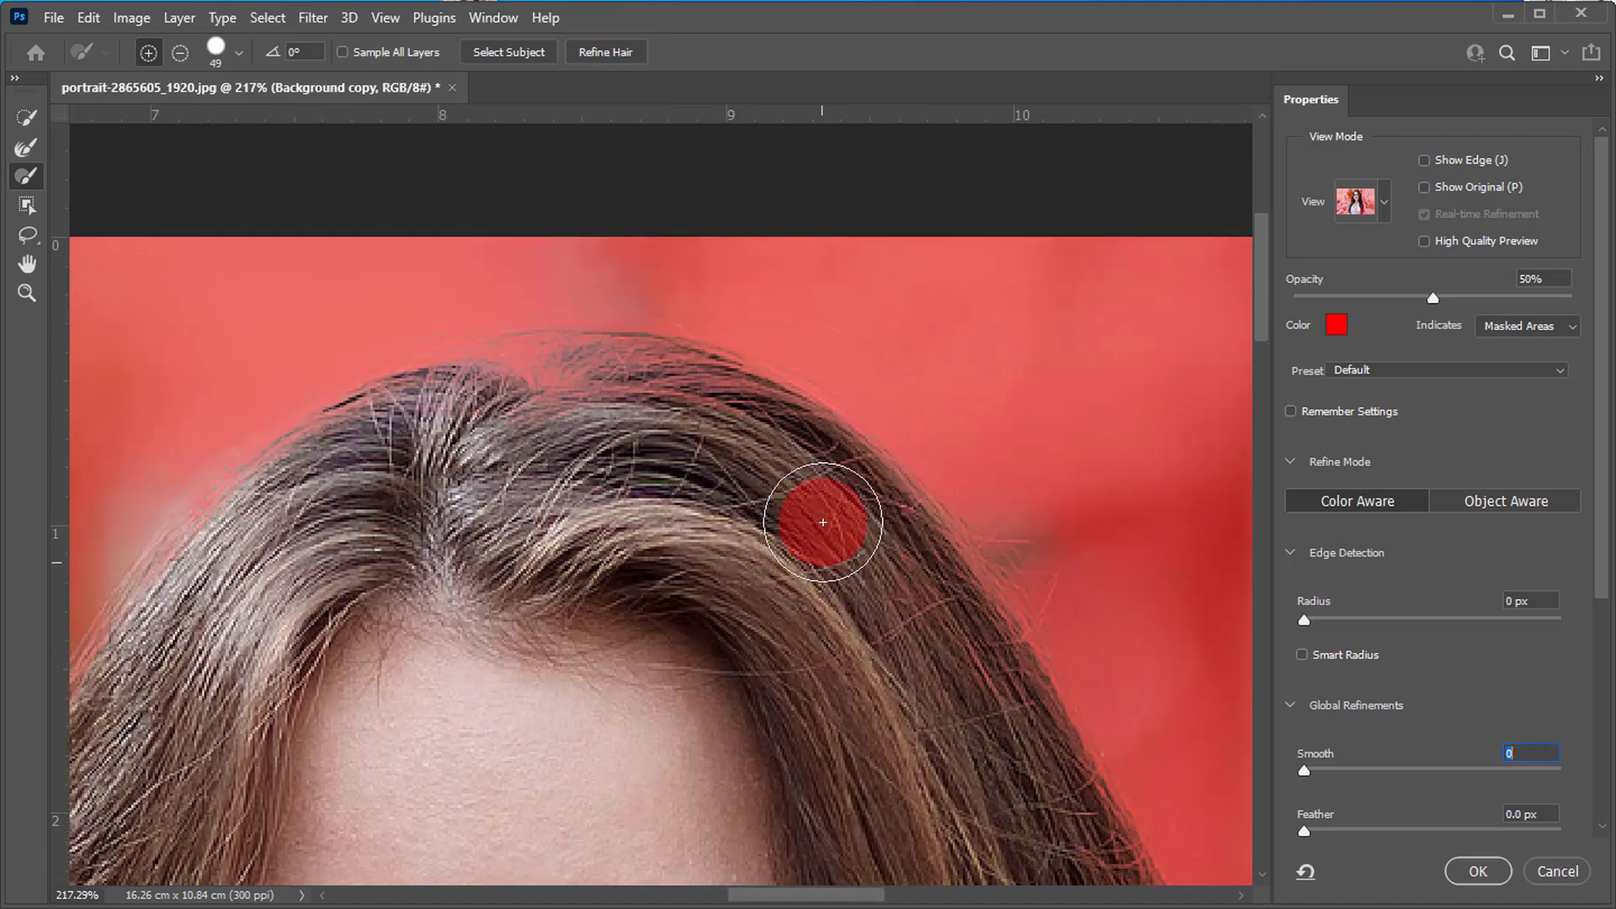
mouse_move(972, 762)
left_mouse_down()
mouse_move(901, 663)
mouse_move(752, 533)
mouse_move(708, 441)
mouse_move(661, 441)
mouse_move(509, 529)
mouse_move(525, 499)
mouse_move(582, 486)
mouse_move(509, 490)
mouse_move(461, 525)
mouse_move(314, 535)
mouse_move(340, 538)
mouse_move(315, 551)
mouse_move(591, 448)
mouse_move(514, 517)
mouse_move(401, 541)
mouse_move(588, 510)
mouse_move(469, 521)
left_mouse_up()
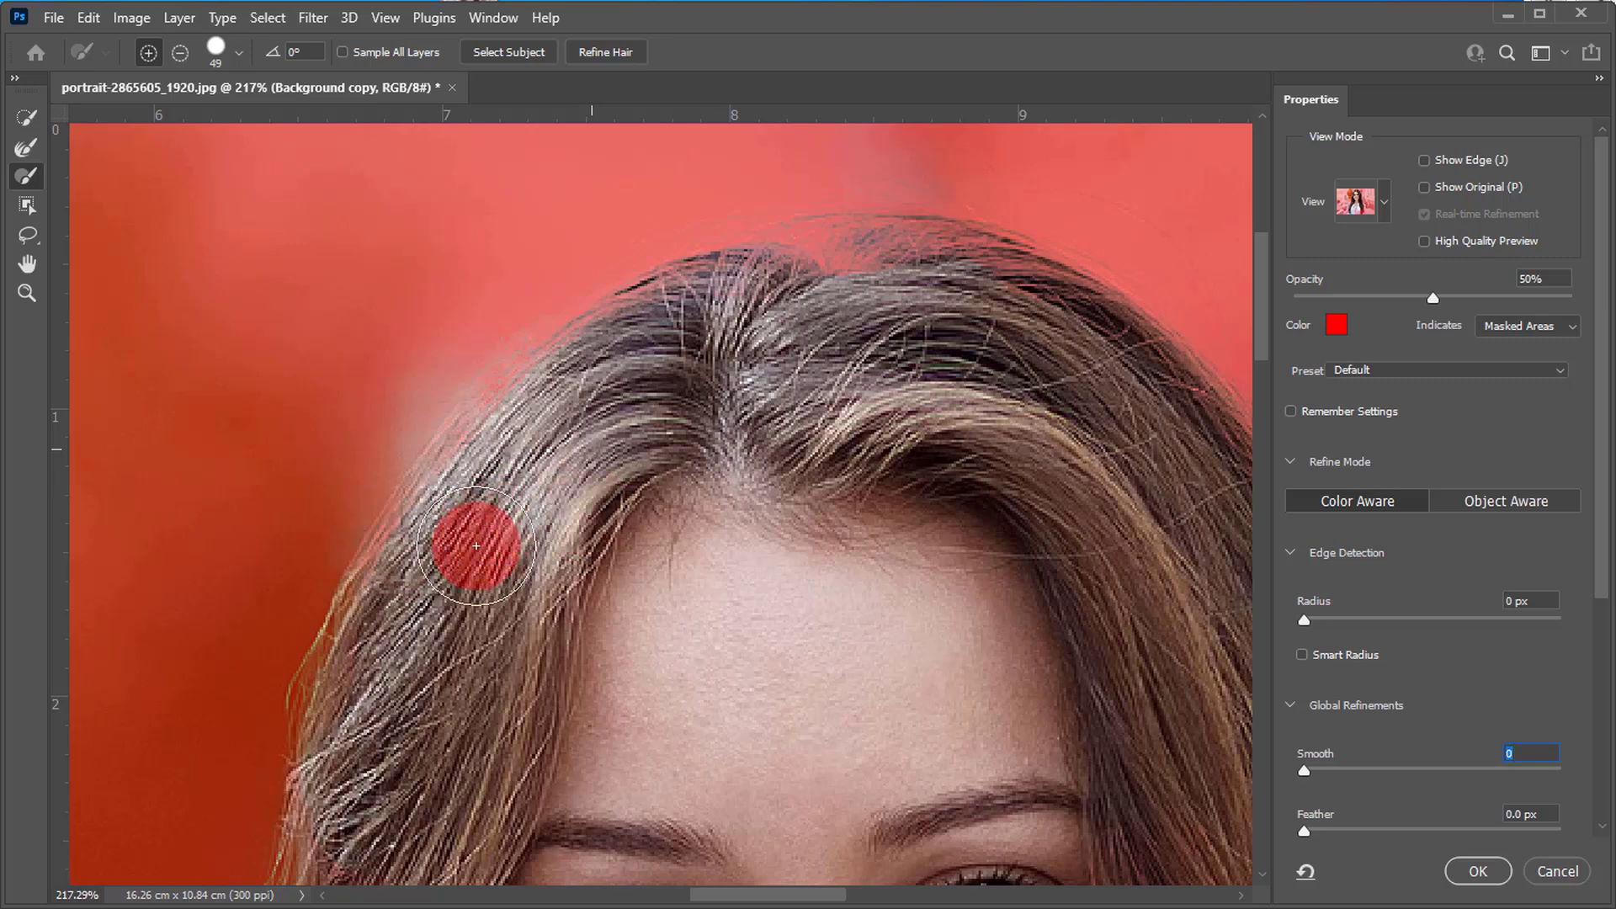
mouse_move(438, 564)
left_mouse_down()
mouse_move(517, 421)
mouse_move(552, 523)
mouse_move(768, 396)
mouse_move(709, 421)
mouse_move(205, 280)
left_mouse_up()
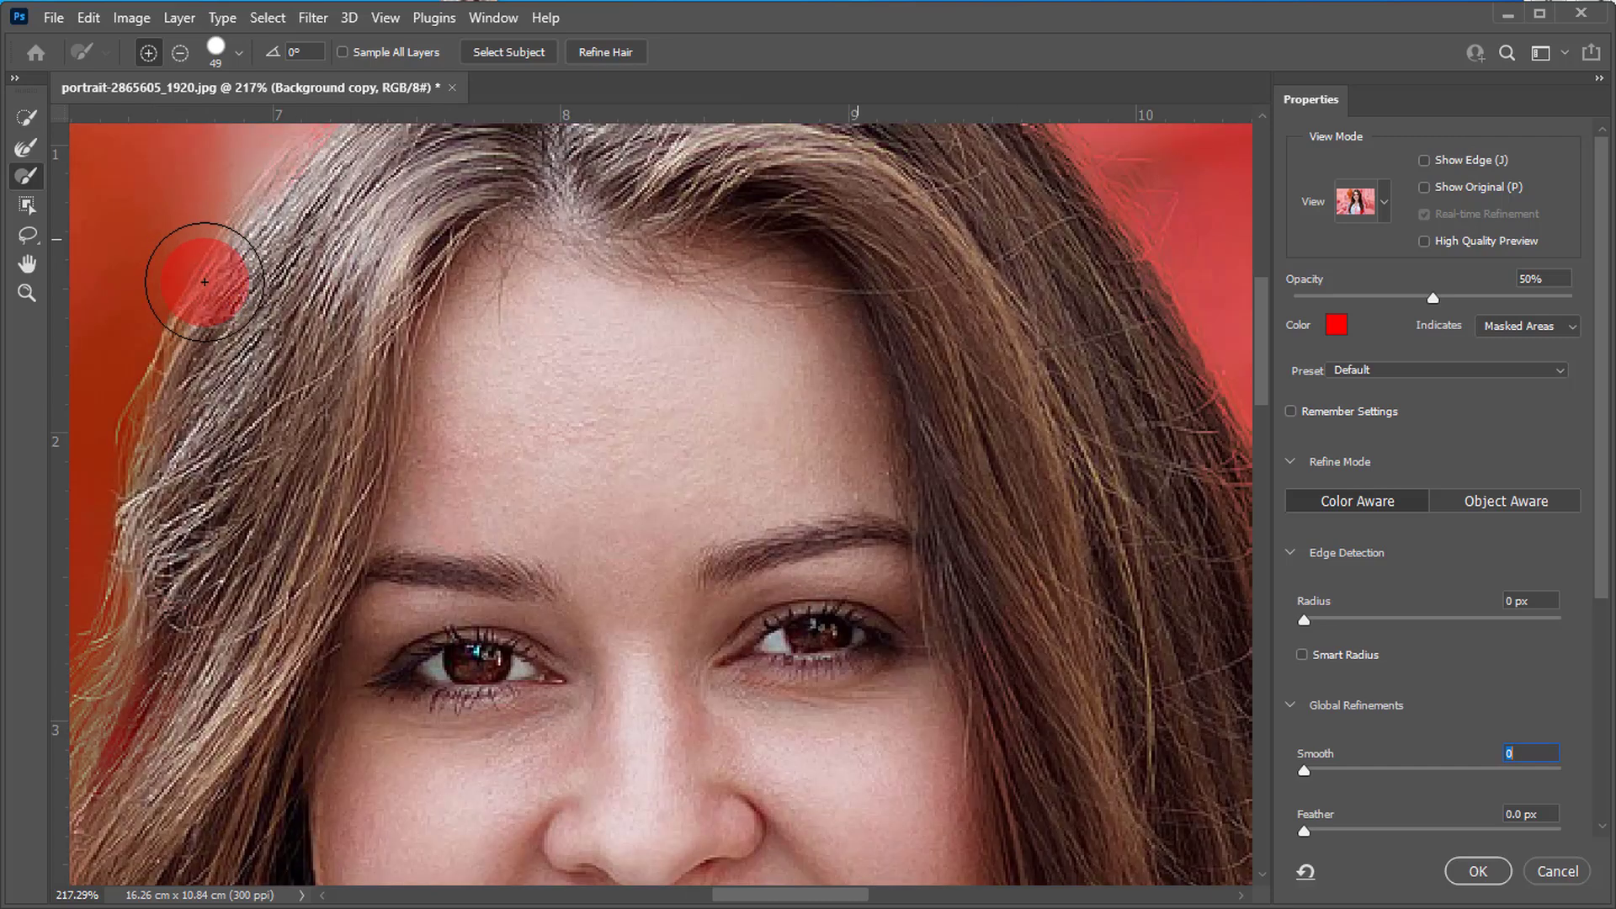
left_click(28, 150)
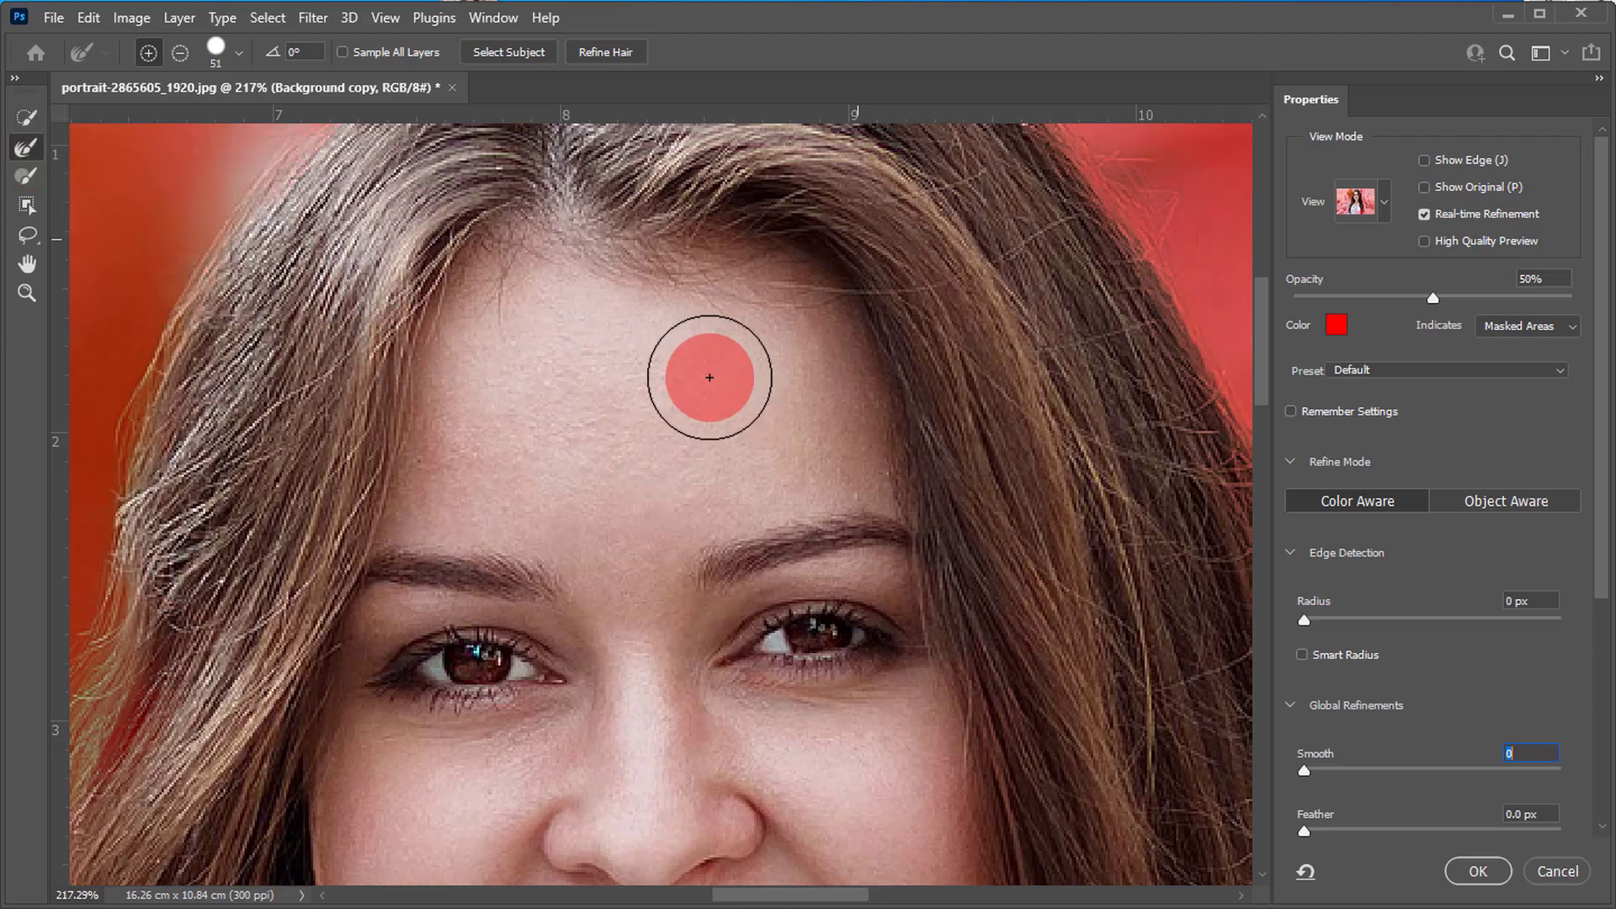
mouse_move(572, 431)
left_mouse_down()
mouse_move(726, 433)
mouse_move(639, 426)
mouse_move(815, 673)
mouse_move(747, 534)
left_mouse_up()
mouse_move(697, 418)
left_mouse_down()
mouse_move(745, 399)
mouse_move(641, 392)
mouse_move(627, 412)
mouse_move(275, 373)
mouse_move(92, 296)
left_mouse_up()
key("b")
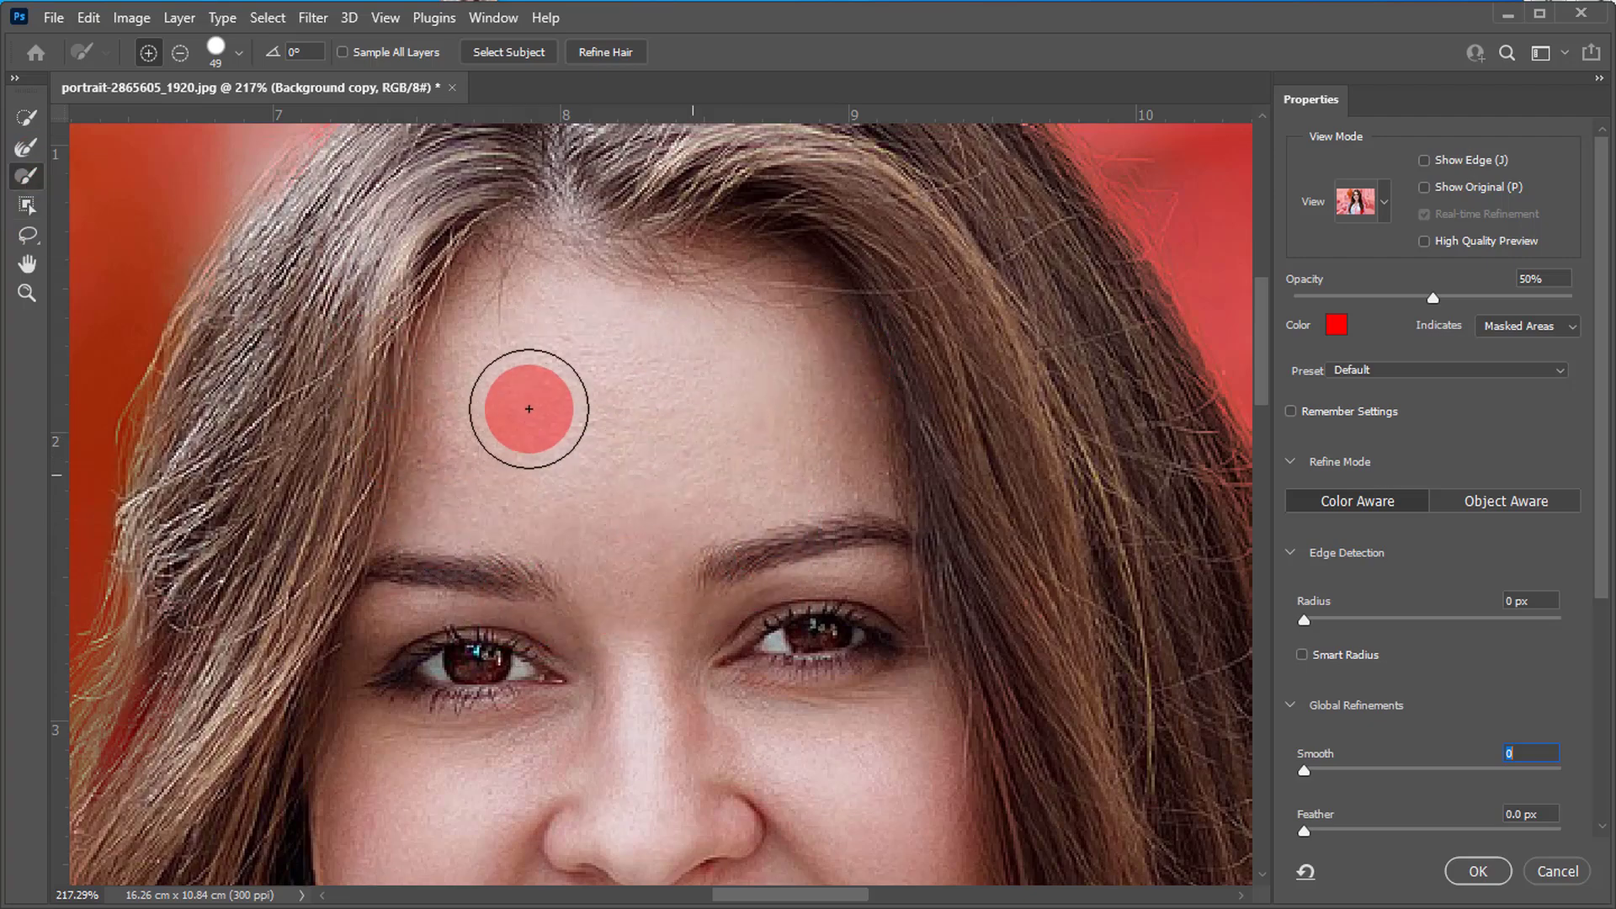
- Refine the flyaway hairs at the top of the parting, and repaint the solid hair below them with the Brush tool
left_click_drag(745, 390, 589, 801)
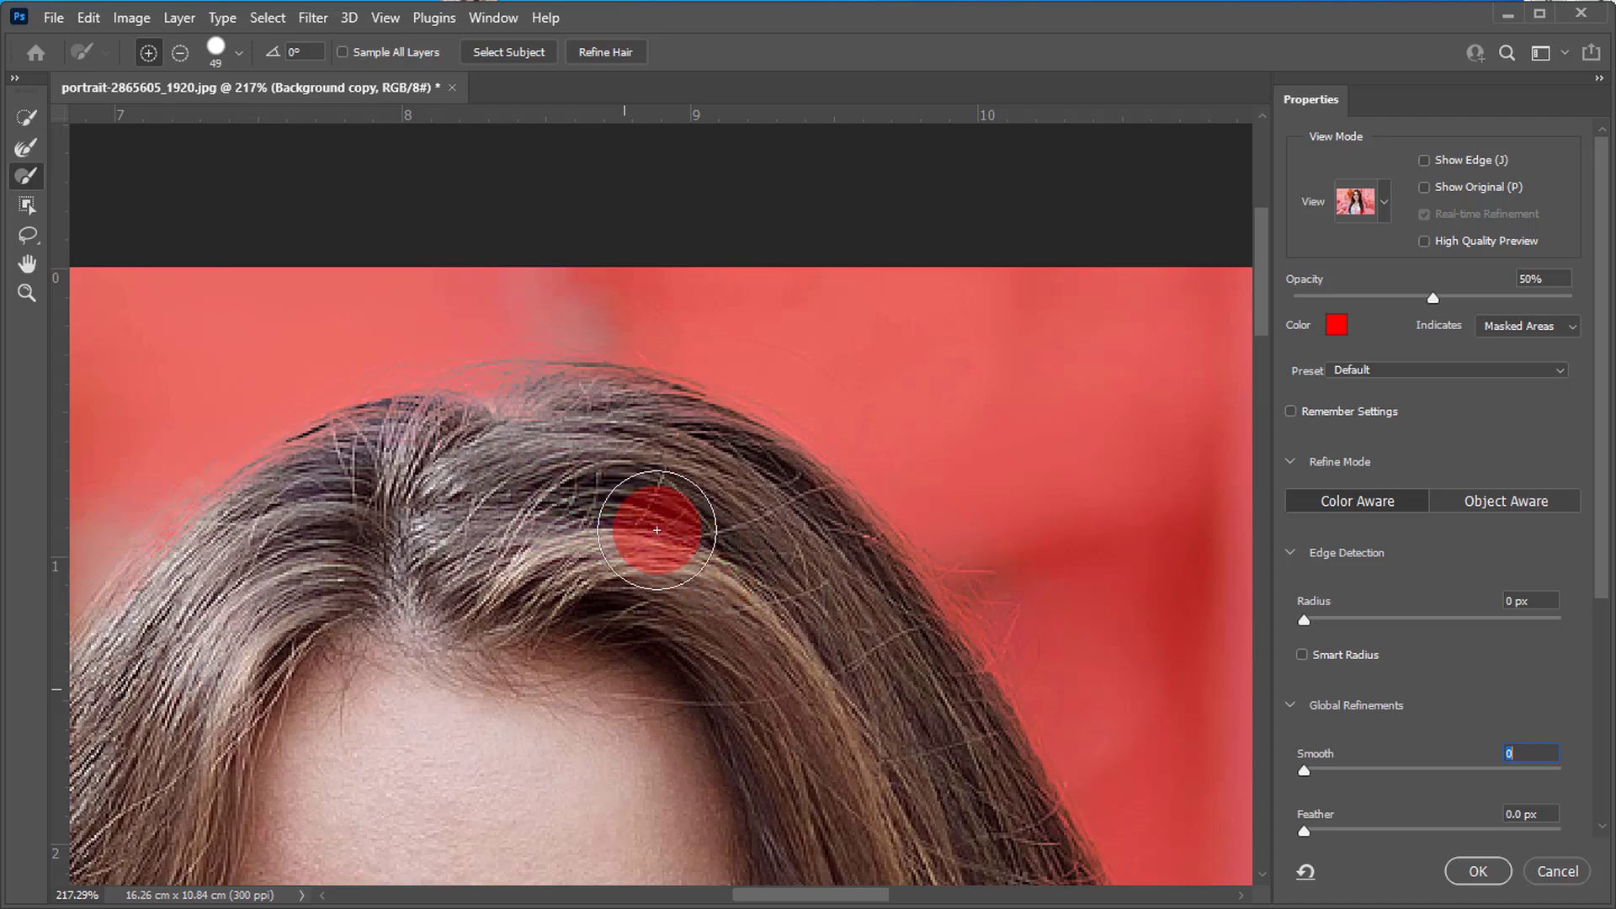
left_click(26, 148)
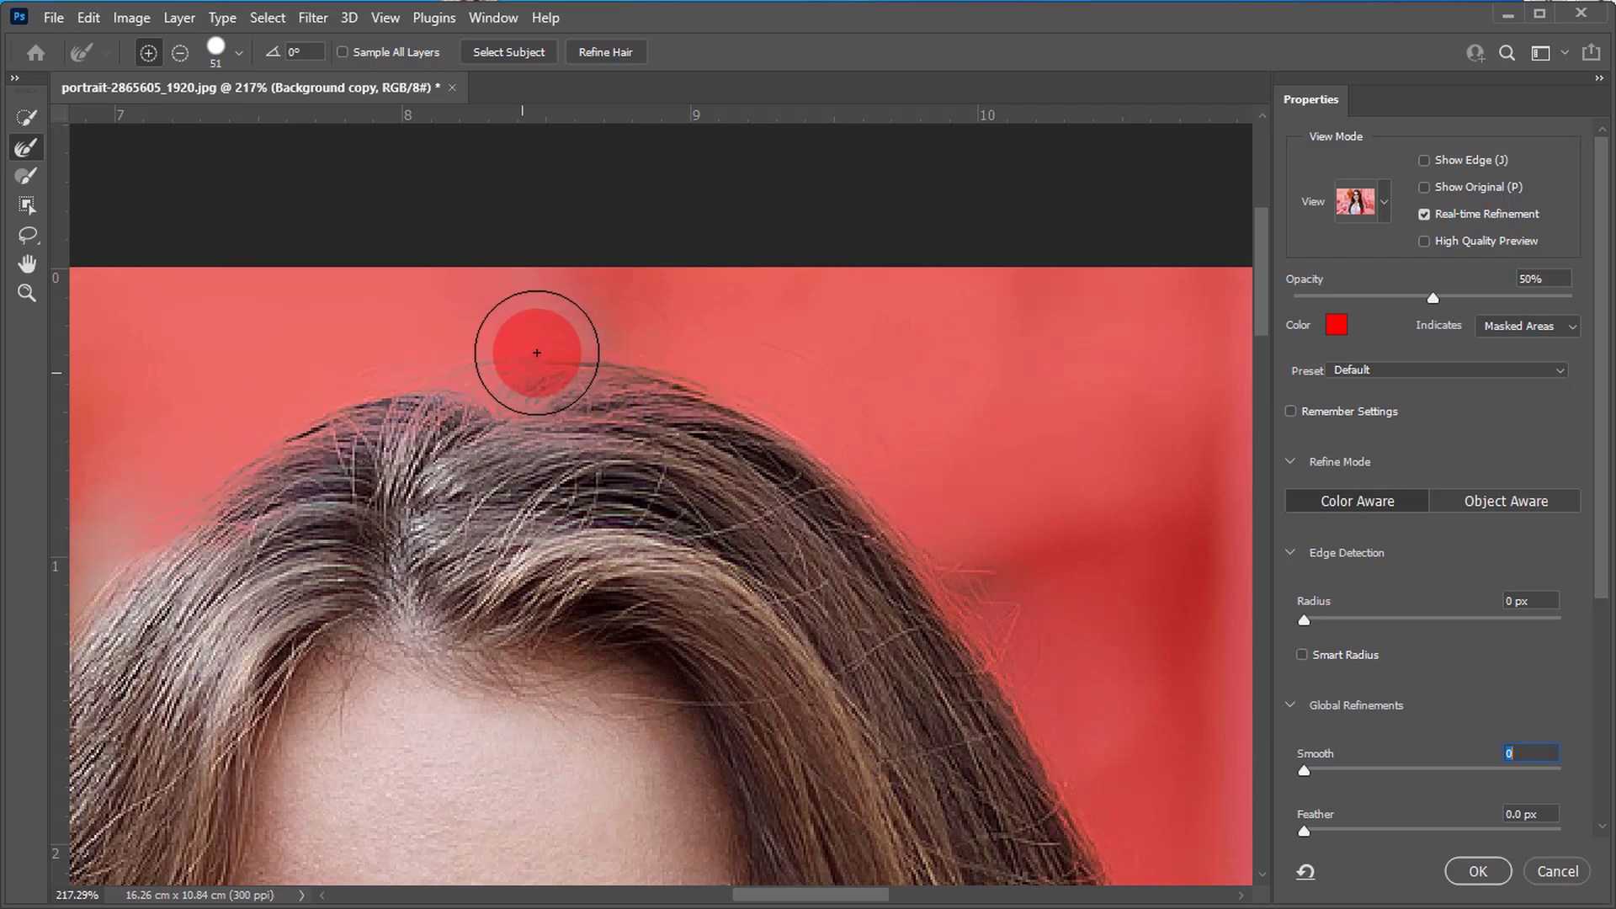
left_click(26, 175)
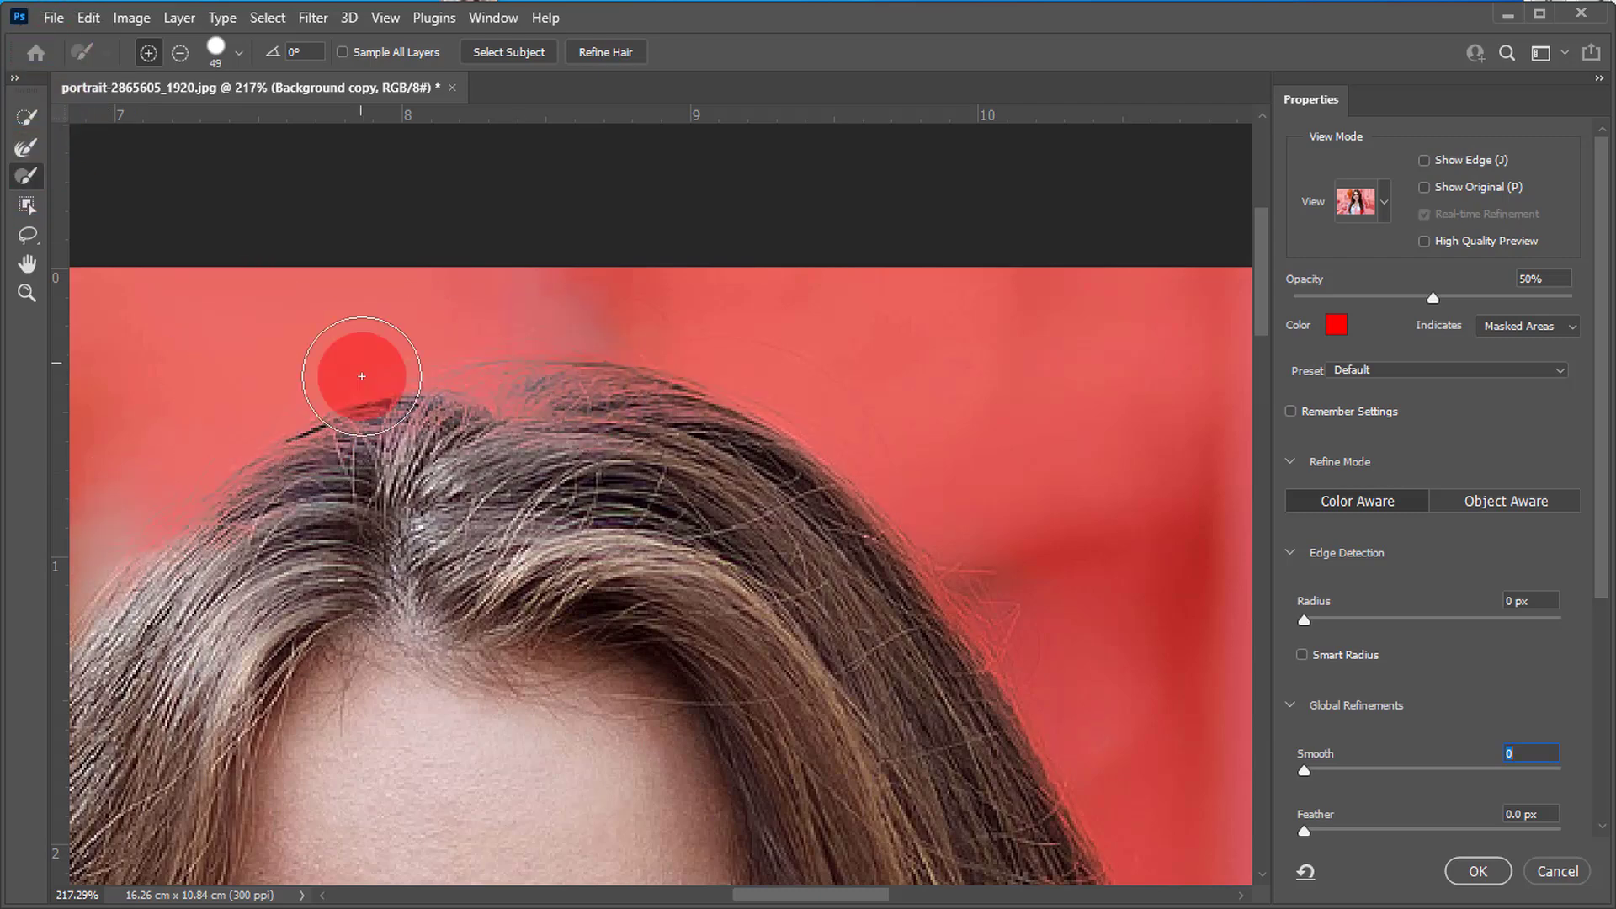
mouse_move(449, 480)
left_mouse_down()
mouse_move(409, 482)
mouse_move(364, 549)
mouse_move(390, 501)
mouse_move(309, 522)
mouse_move(259, 560)
mouse_move(203, 636)
left_mouse_up()
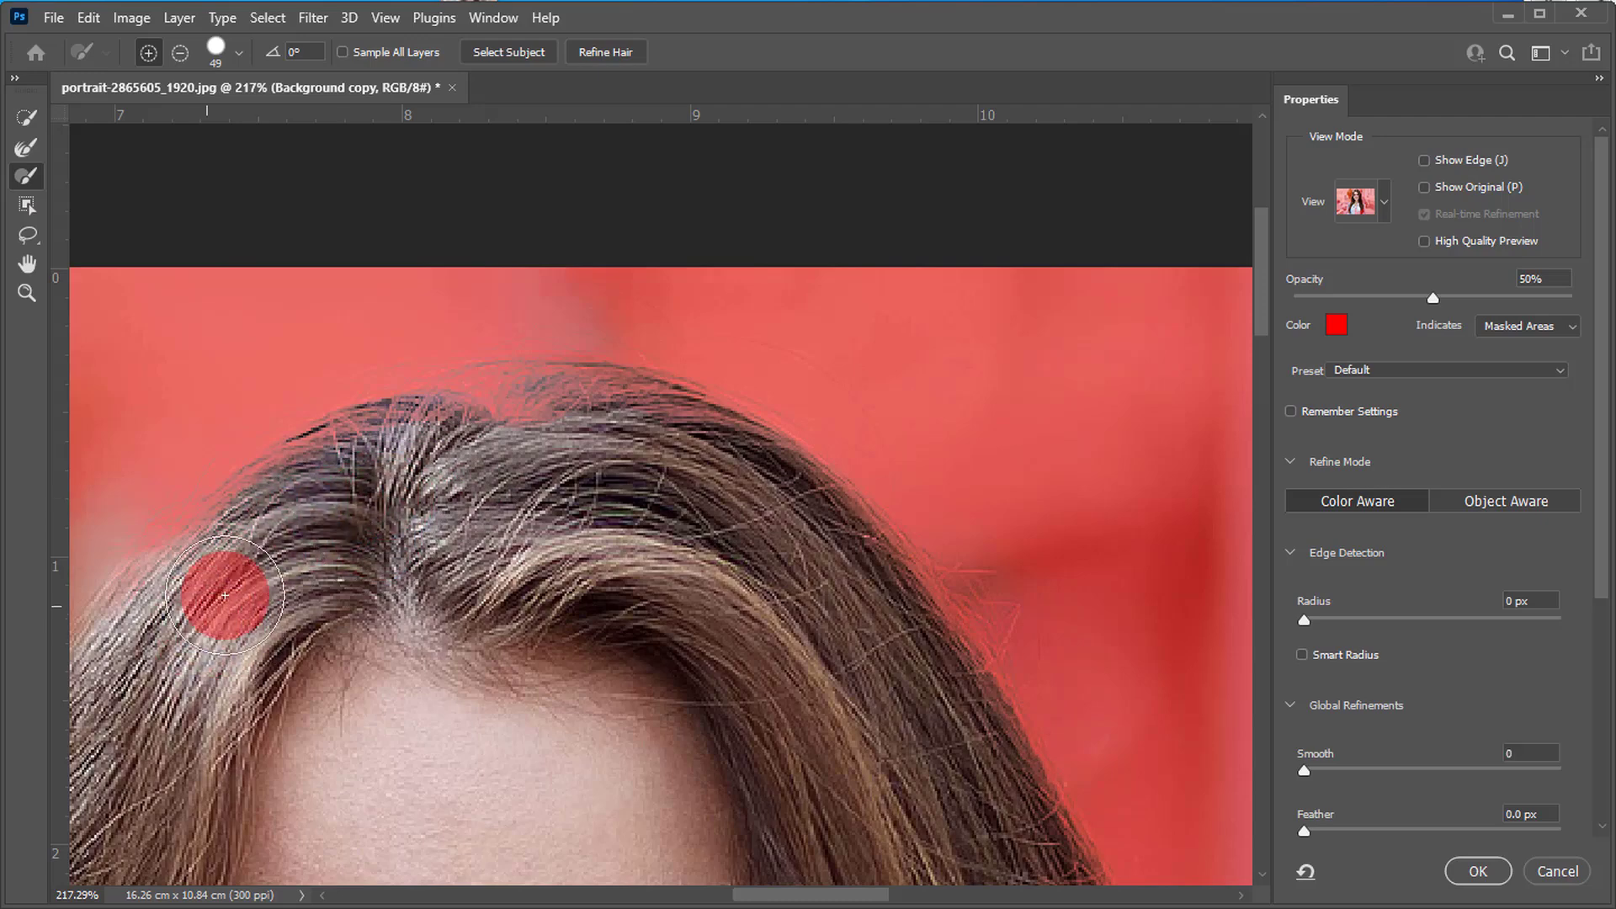
left_click_drag(240, 575, 296, 520)
mouse_move(374, 484)
left_mouse_down()
mouse_move(424, 482)
mouse_move(469, 520)
mouse_move(610, 462)
mouse_move(570, 424)
mouse_move(502, 421)
mouse_move(526, 397)
mouse_move(482, 349)
mouse_move(570, 361)
left_mouse_up()
- Refine the outer hair edge on the image's right side, from the crown down beside the face, with the Refine Edge Brush
left_click(46, 150)
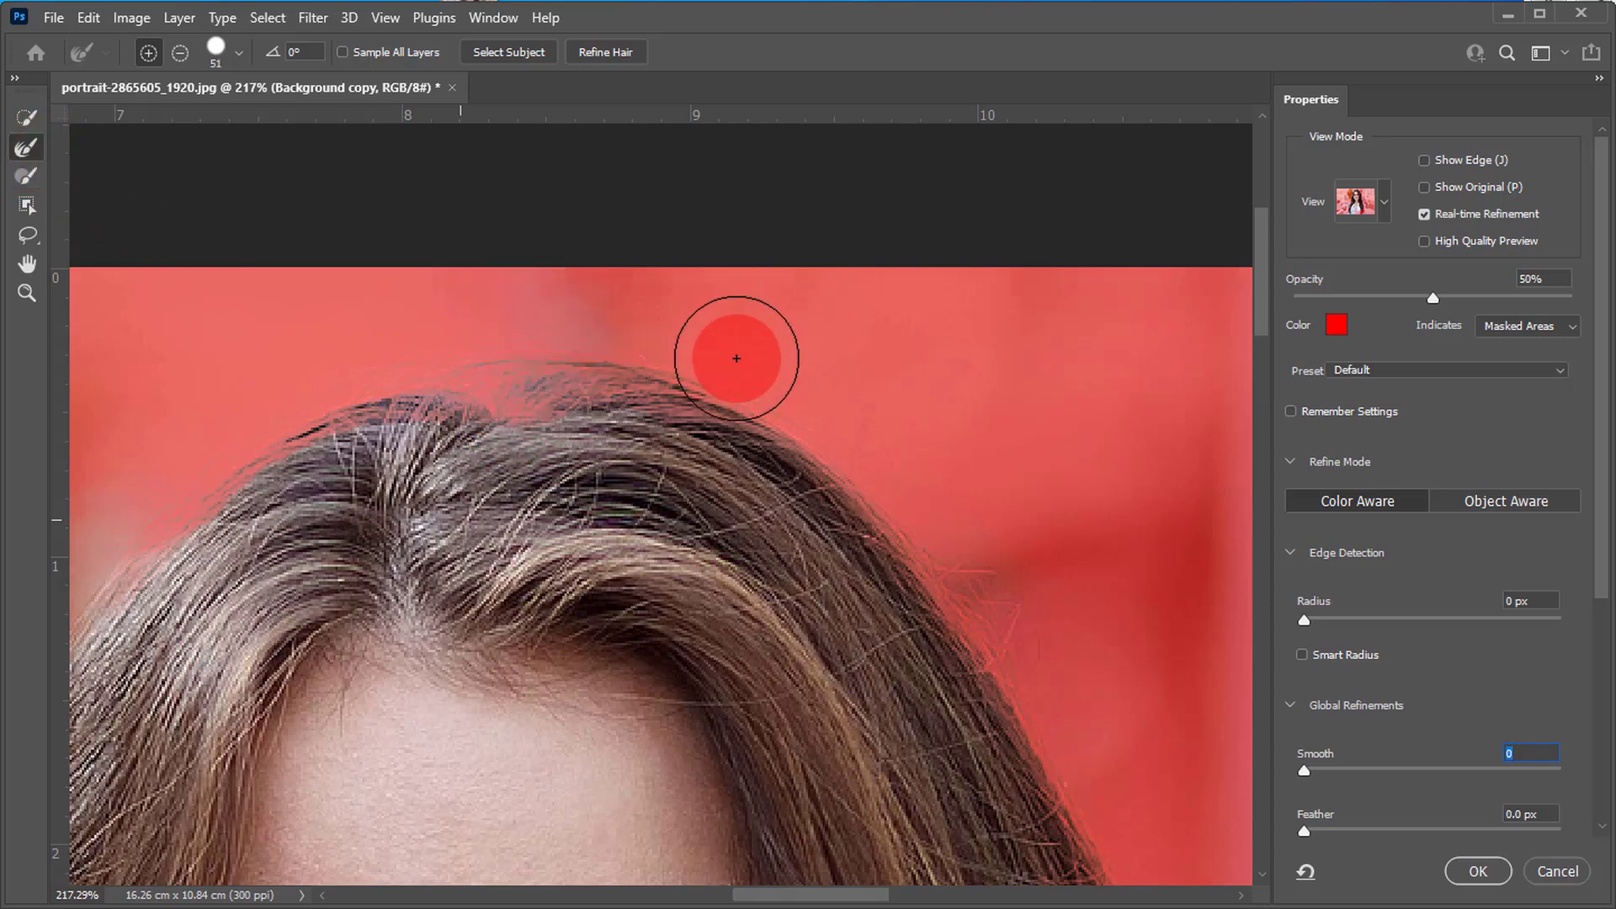
mouse_move(1083, 574)
left_mouse_down()
mouse_move(628, 376)
mouse_move(601, 309)
left_mouse_up()
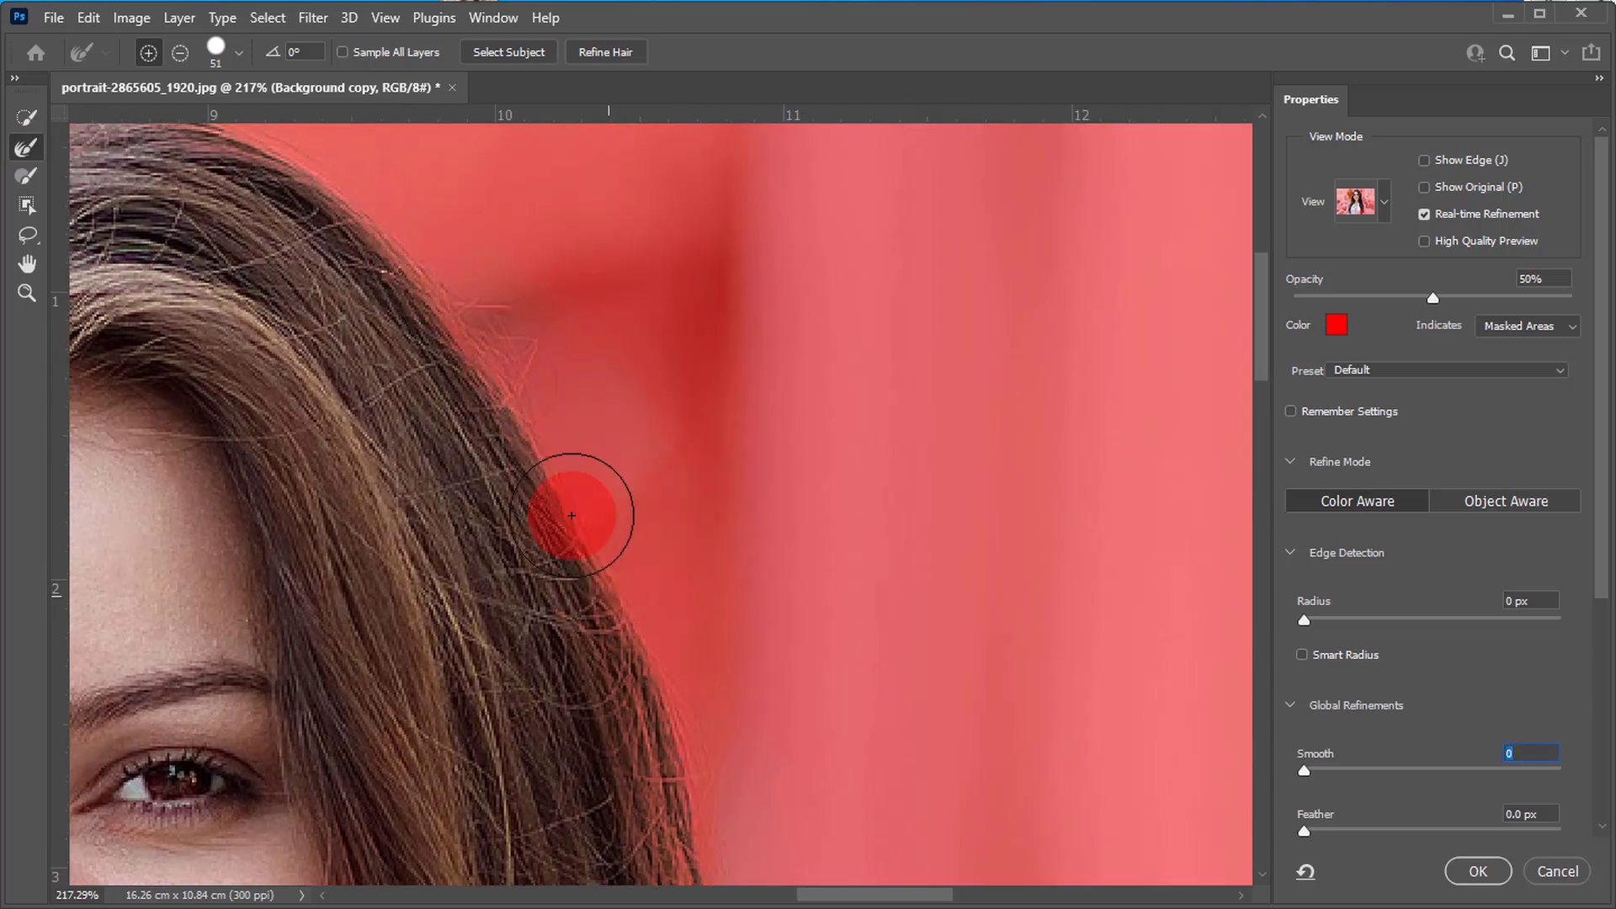
left_click_drag(547, 456, 686, 722)
mouse_move(564, 391)
left_mouse_down()
mouse_move(624, 512)
mouse_move(534, 364)
left_mouse_up()
mouse_move(669, 547)
left_mouse_down()
mouse_move(565, 383)
mouse_move(519, 494)
mouse_move(553, 567)
mouse_move(573, 721)
left_mouse_up()
mouse_move(593, 522)
left_mouse_down()
mouse_move(643, 412)
mouse_move(645, 764)
mouse_move(624, 747)
left_mouse_up()
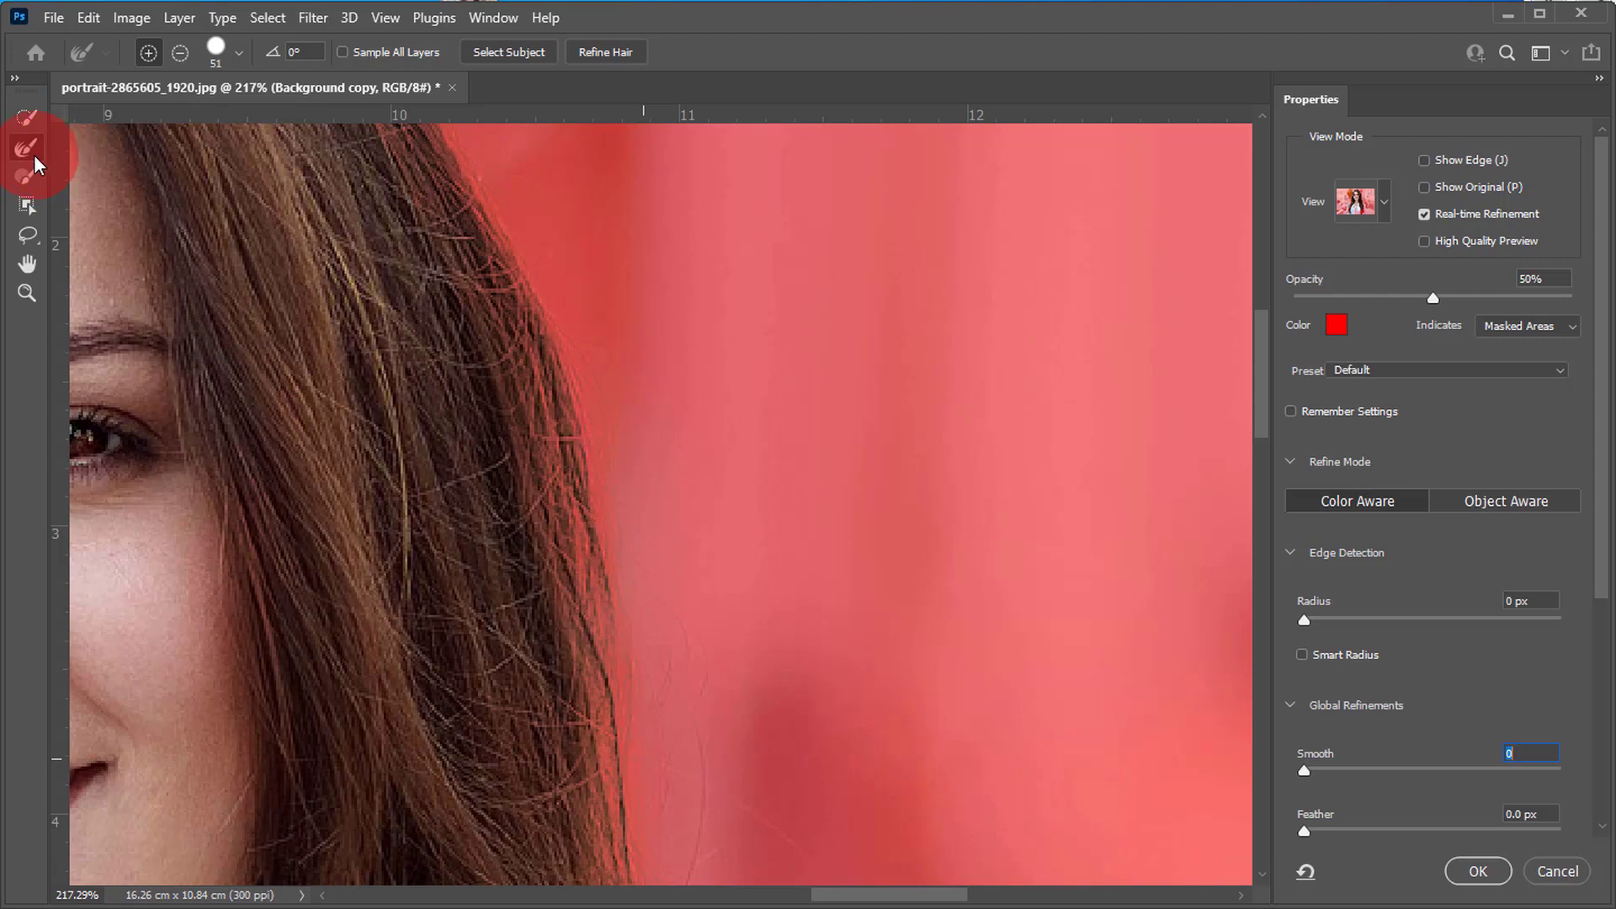
- Paint the interior hair on the image's right side solid with the Brush tool at size 49
mouse_move(230, 327)
left_mouse_down()
mouse_move(429, 512)
mouse_move(446, 673)
mouse_move(514, 702)
mouse_move(517, 528)
mouse_move(456, 357)
mouse_move(517, 447)
mouse_move(517, 593)
mouse_move(473, 486)
left_mouse_up()
key("space")
left_click_drag(331, 387, 505, 709)
mouse_move(684, 680)
left_mouse_down()
mouse_move(648, 689)
mouse_move(578, 546)
left_mouse_up()
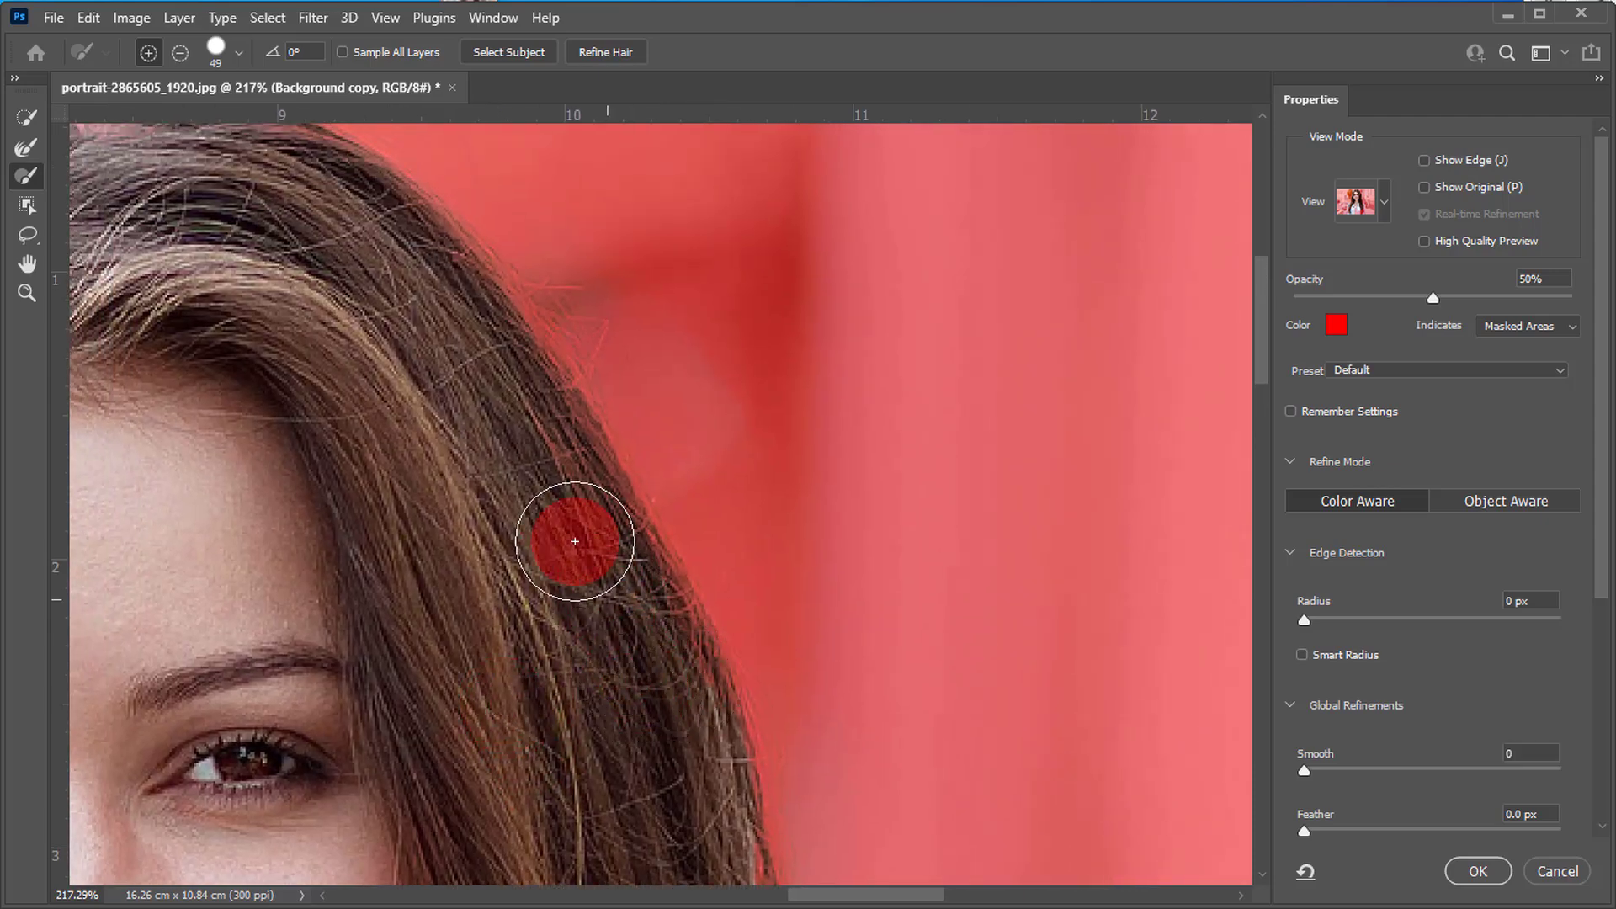
mouse_move(485, 380)
left_mouse_down()
mouse_move(625, 691)
mouse_move(382, 609)
mouse_move(484, 634)
mouse_move(419, 496)
left_mouse_up()
key("space")
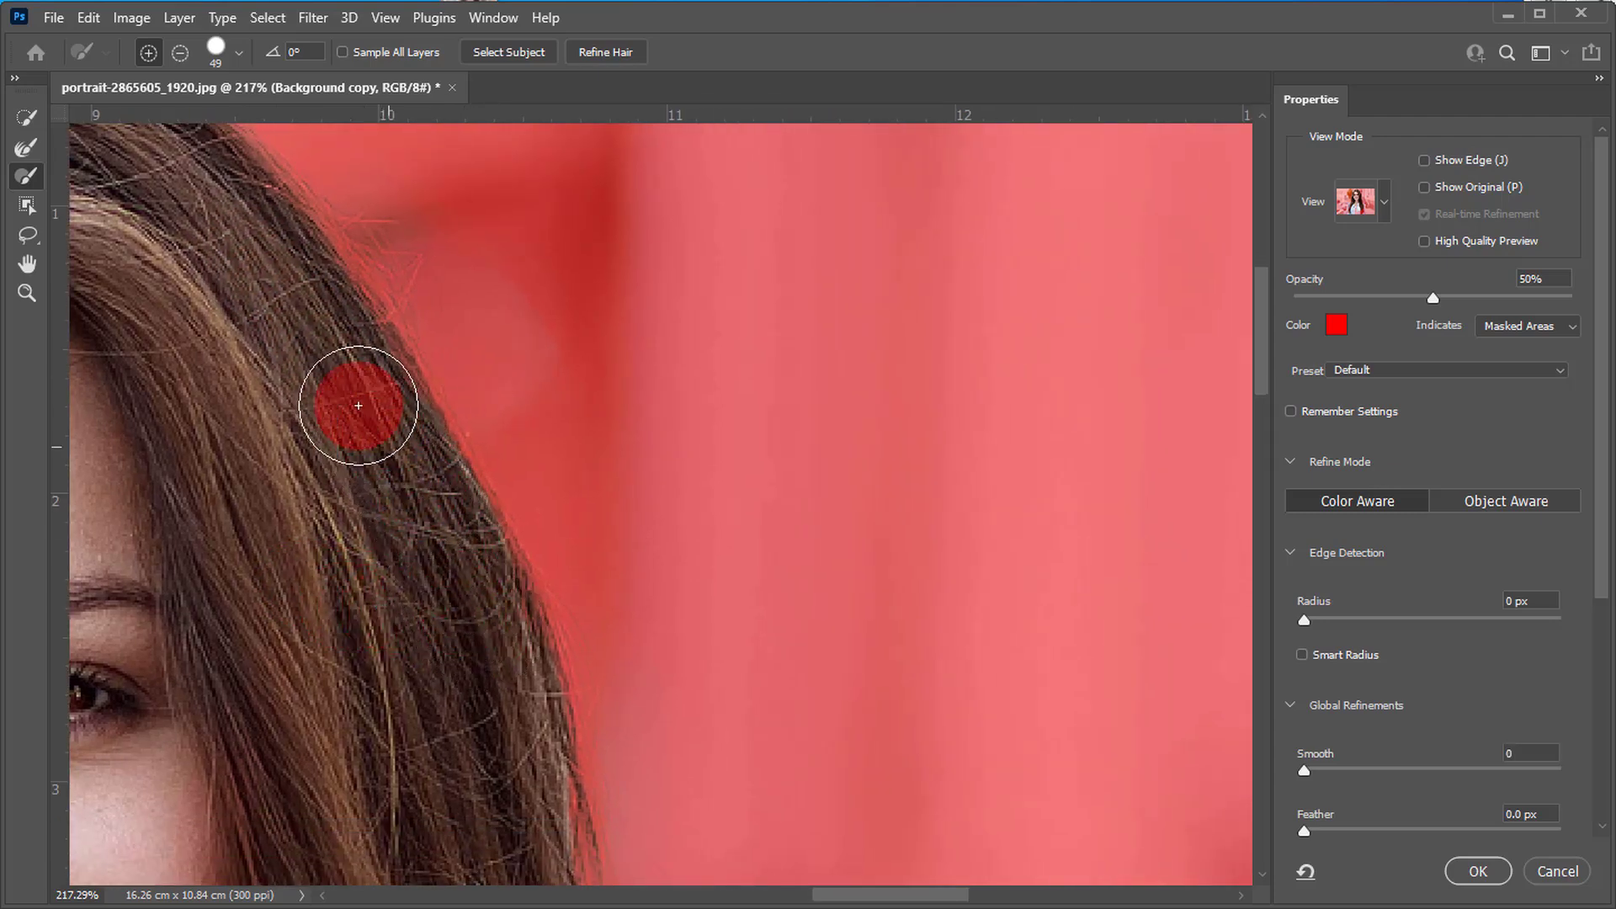
mouse_move(329, 315)
left_mouse_down()
mouse_move(424, 530)
mouse_move(424, 591)
left_mouse_up()
key("space")
mouse_move(260, 230)
left_mouse_down()
mouse_move(261, 365)
mouse_move(285, 441)
left_mouse_up()
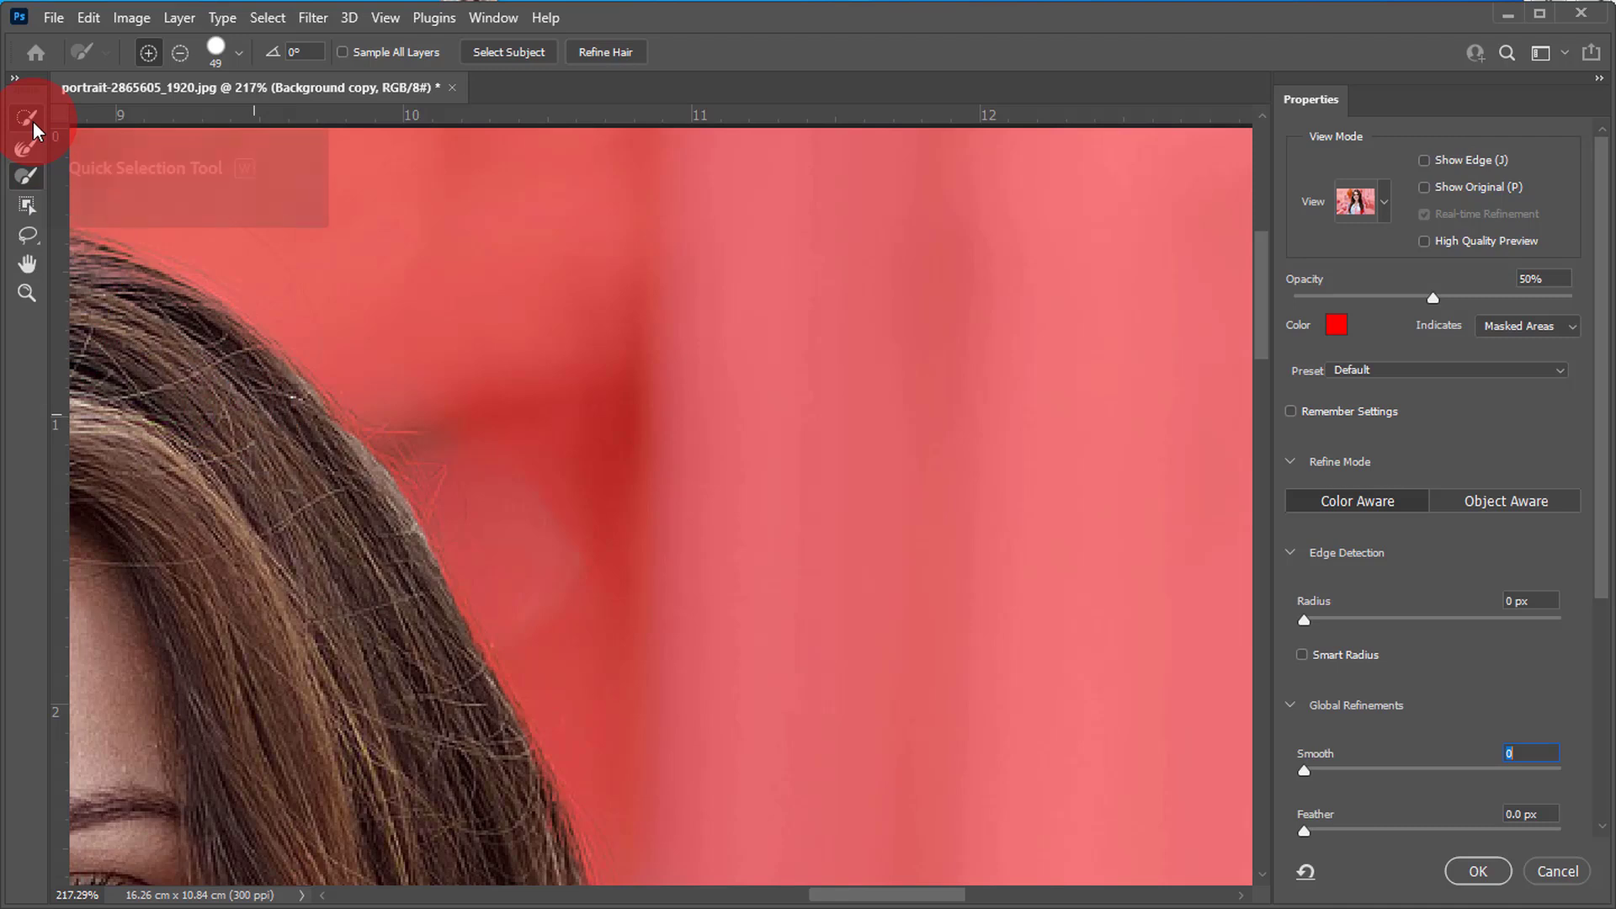
- Refine the right outer hair edge again with the Refine Edge Brush, from the crown down to the loose strands over the shoulder
left_click(26, 147)
mouse_move(325, 434)
left_mouse_down()
mouse_move(297, 364)
mouse_move(471, 604)
mouse_move(577, 832)
mouse_move(544, 809)
mouse_move(595, 779)
mouse_move(595, 741)
mouse_move(529, 611)
mouse_move(634, 835)
left_mouse_up()
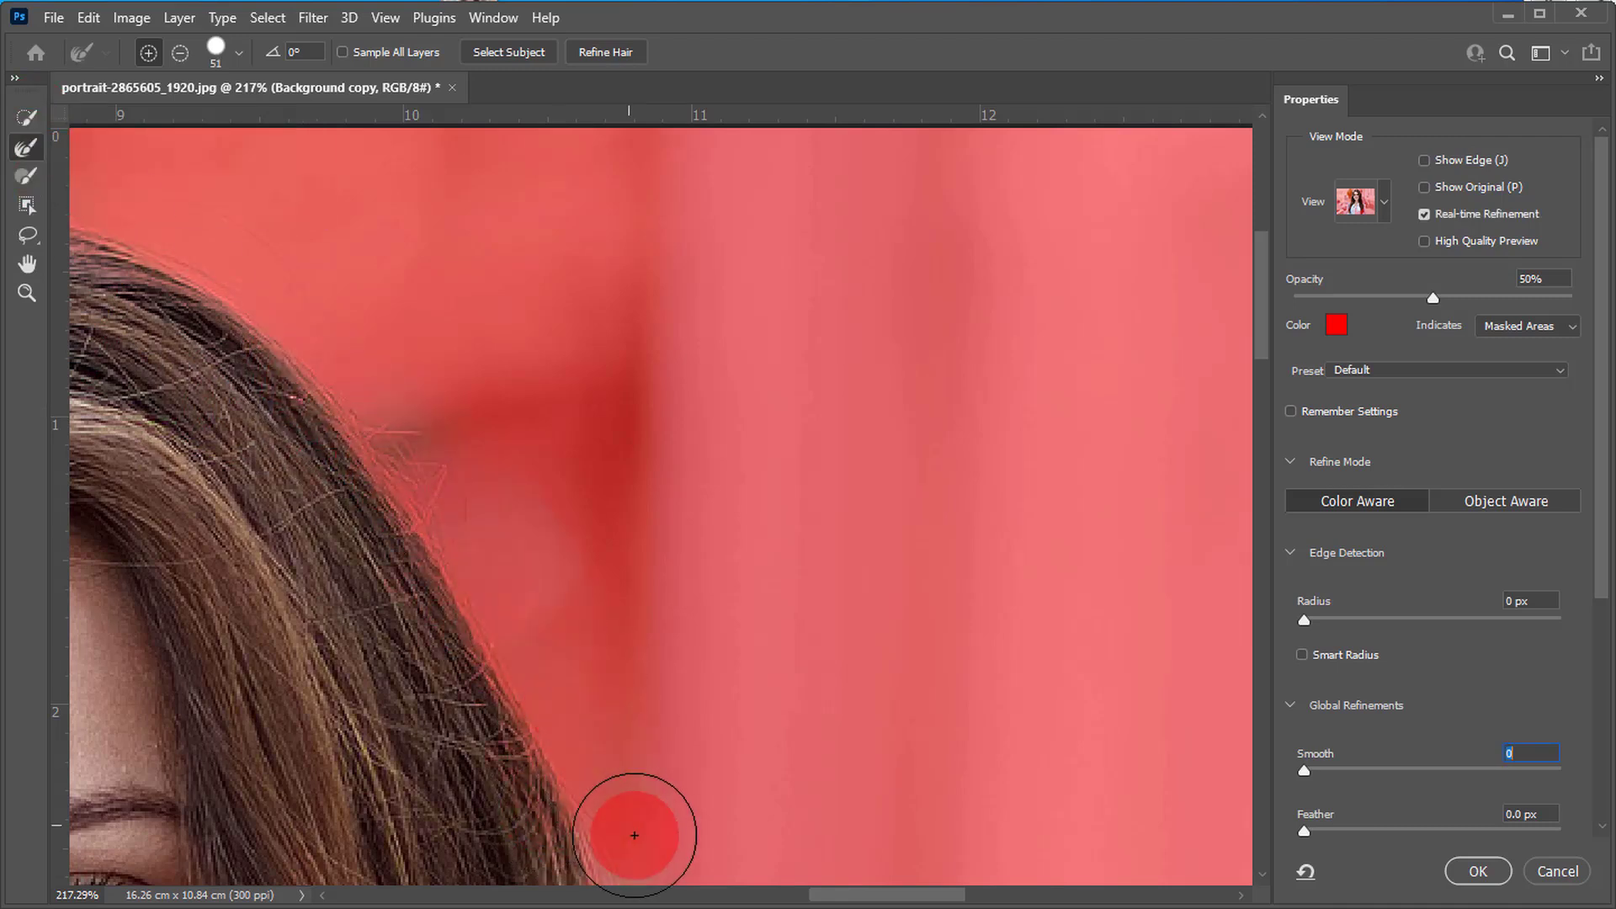
key("space")
left_click_drag(642, 743, 563, 408)
left_click_drag(685, 736, 726, 880)
mouse_move(412, 177)
left_mouse_down()
mouse_move(415, 505)
mouse_move(430, 458)
mouse_move(422, 253)
mouse_move(435, 536)
mouse_move(364, 321)
mouse_move(505, 624)
mouse_move(508, 683)
left_mouse_up()
key("space")
left_click_drag(508, 687, 380, 166)
left_click_drag(447, 504, 447, 498)
left_click_drag(466, 440, 597, 504)
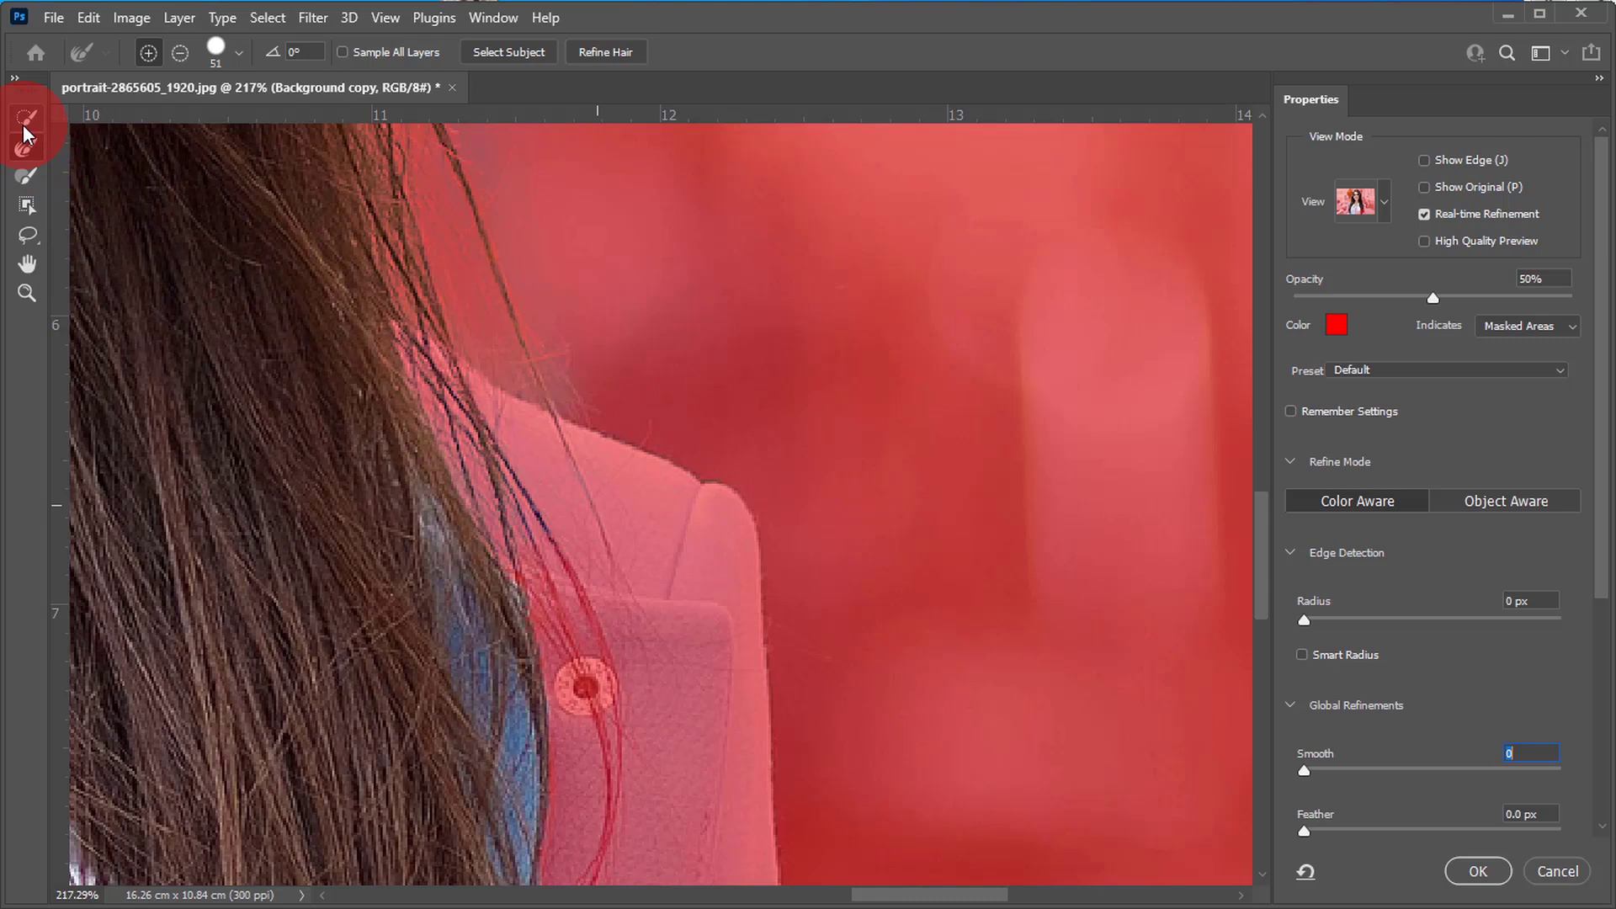
- Restore the masked light-blue jacket shoulder behind the hair to the selection, beginning at the collar with the size 49 Brush tool
left_click(25, 179)
left_click(406, 476)
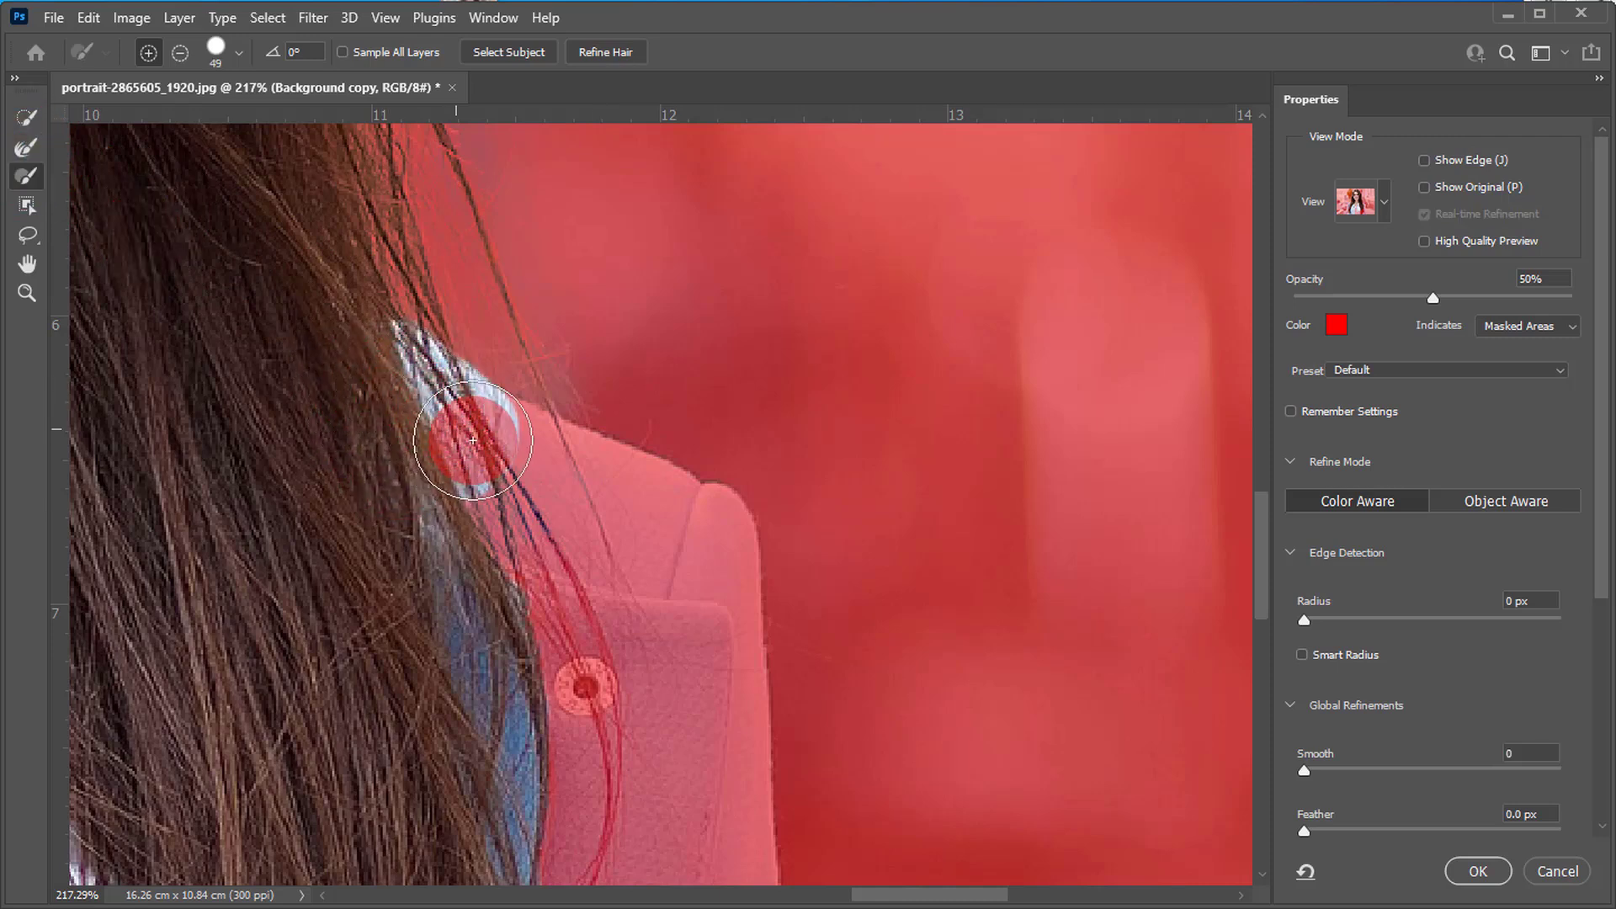
mouse_move(515, 464)
left_mouse_down()
mouse_move(661, 524)
mouse_move(580, 645)
mouse_move(532, 598)
mouse_move(498, 523)
mouse_move(575, 772)
mouse_move(531, 700)
mouse_move(538, 880)
mouse_move(626, 783)
mouse_move(645, 633)
mouse_move(657, 871)
mouse_move(696, 572)
mouse_move(727, 774)
mouse_move(702, 612)
left_mouse_up()
left_click(331, 553)
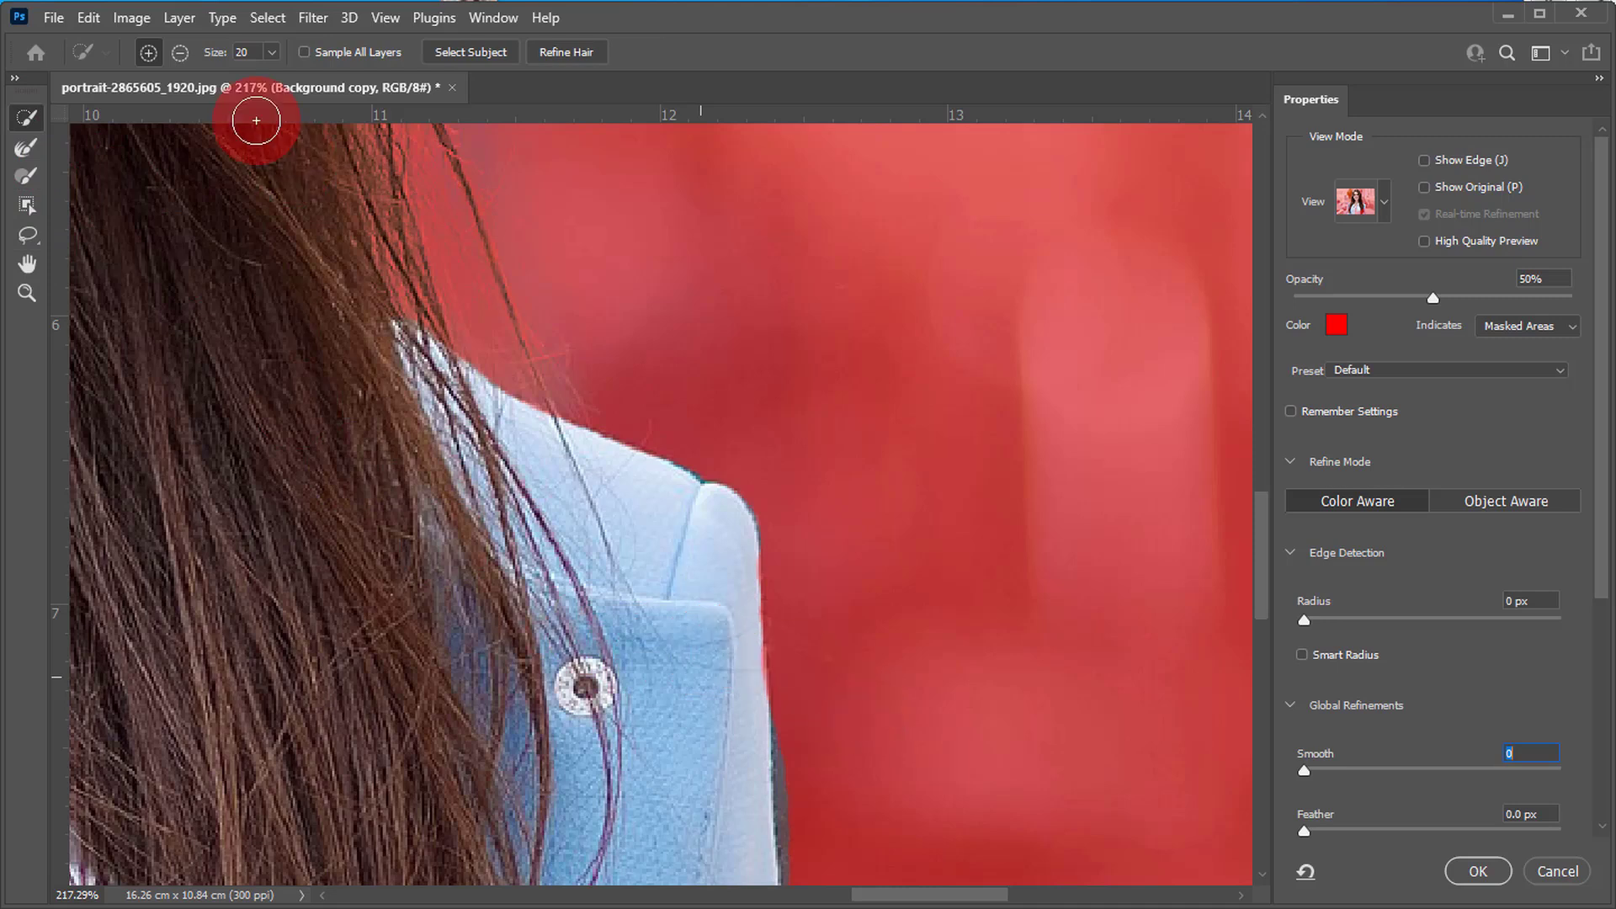
- Correct the selection along the jacket shoulder with the size 20 Quick Selection tool, subtracting the background strip beside the sleeve
left_click_drag(567, 406, 567, 406)
left_click(812, 711)
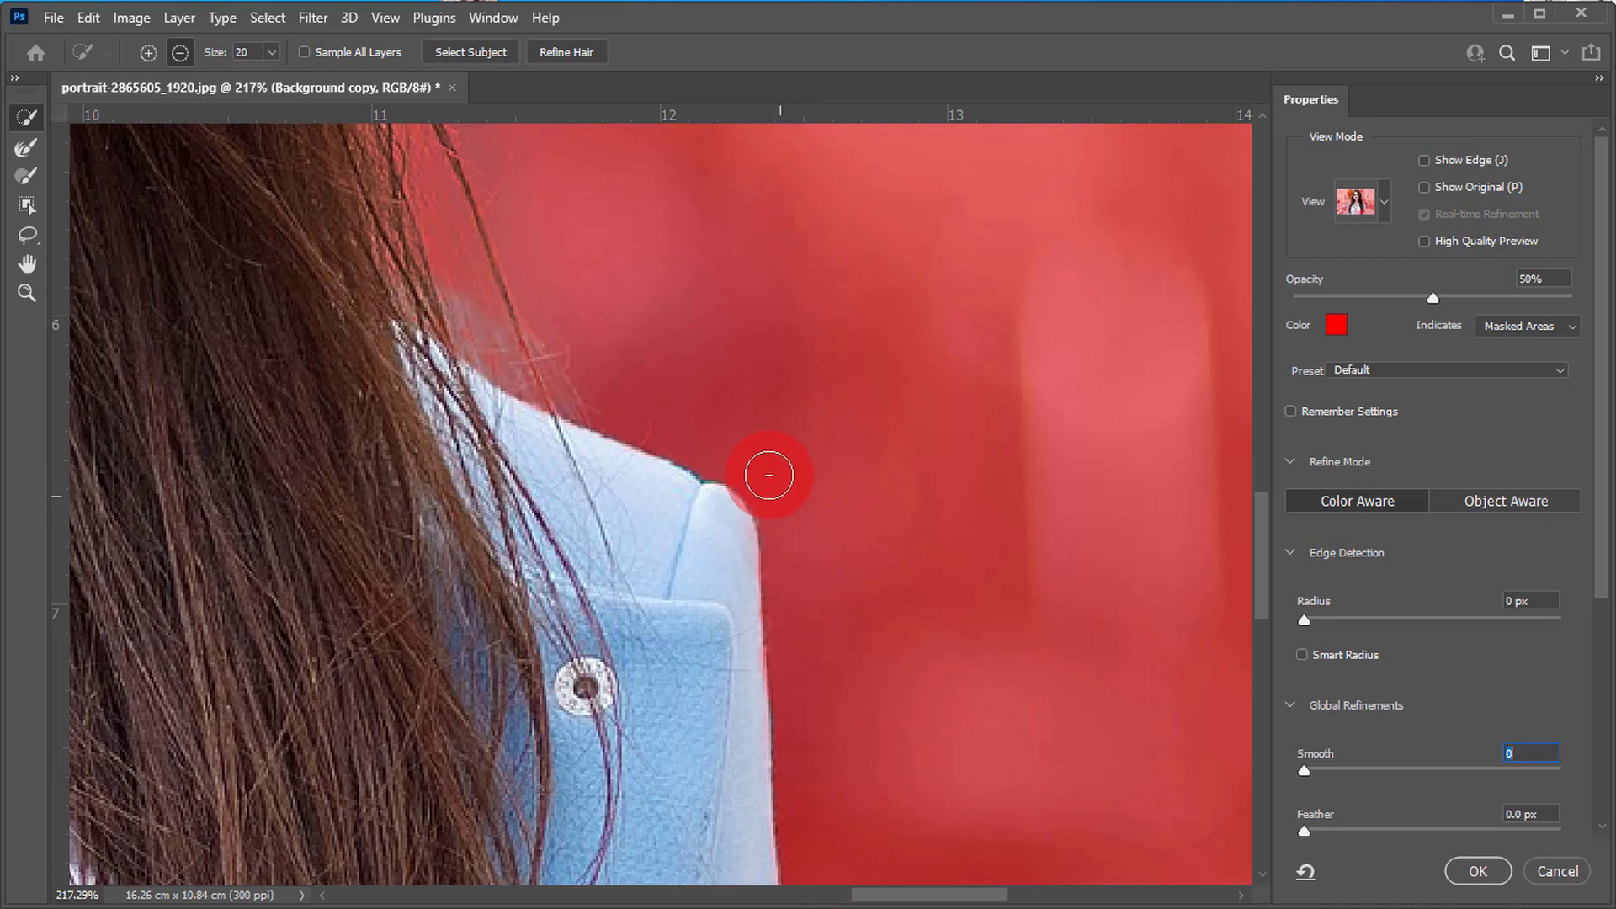
mouse_move(712, 293)
left_mouse_down()
mouse_move(621, 505)
mouse_move(794, 523)
left_mouse_up()
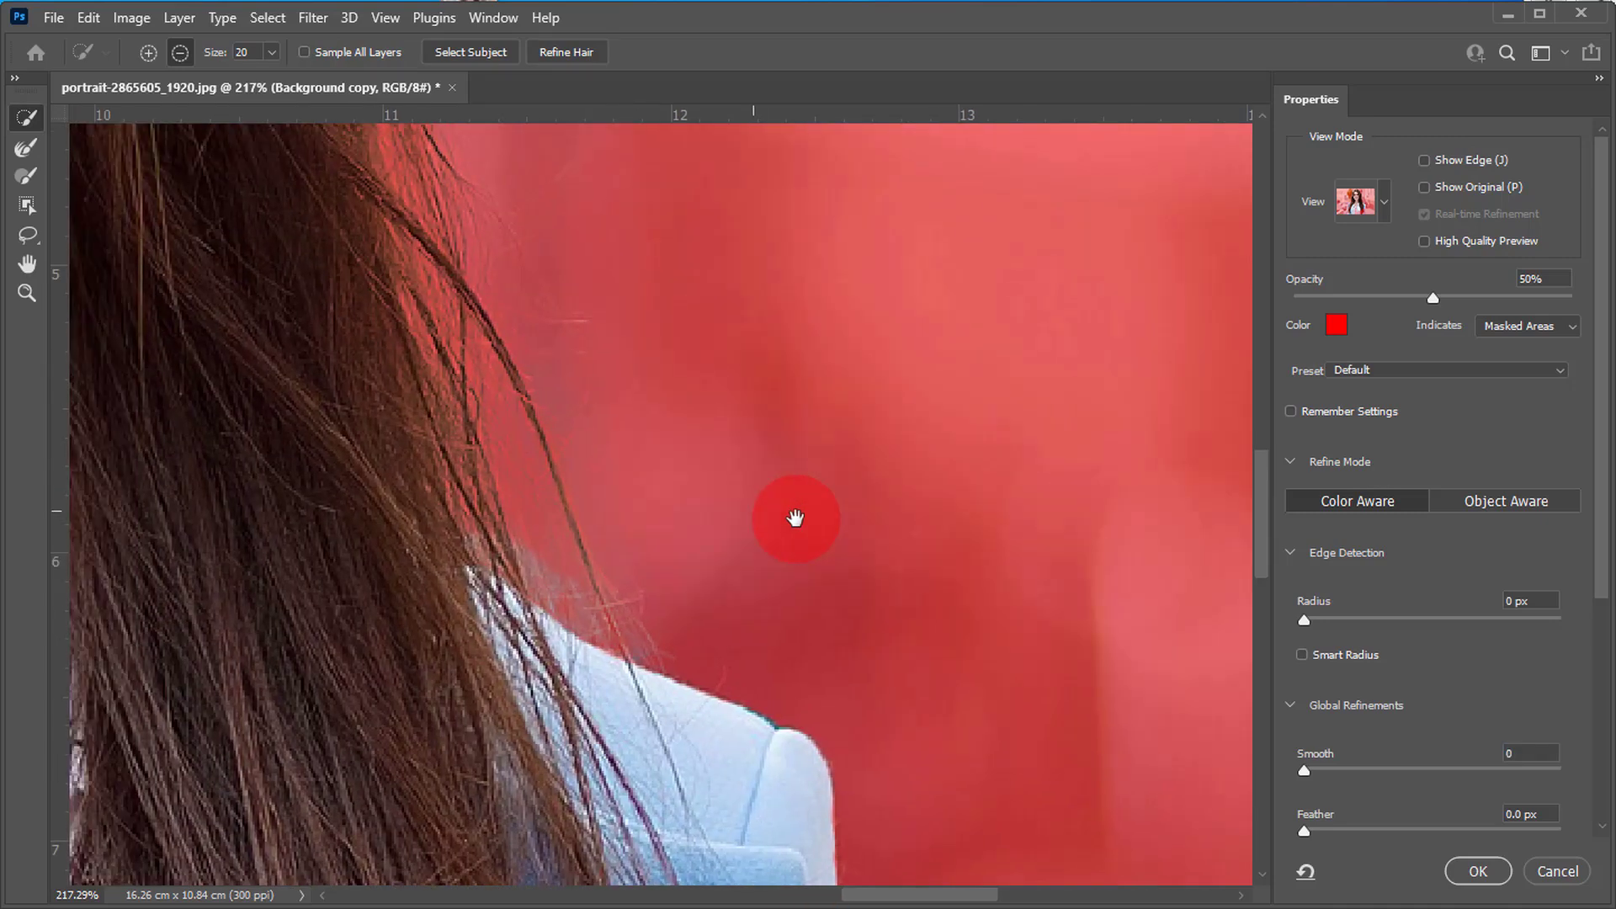
- Refine the loose hair strands above the shoulder on the image's right side with the Refine Edge Brush at size 51
mouse_move(427, 474)
left_mouse_down()
mouse_move(570, 587)
mouse_move(355, 506)
mouse_move(85, 279)
left_mouse_up()
left_click(25, 151)
mouse_move(447, 421)
left_mouse_down()
mouse_move(494, 420)
mouse_move(416, 253)
mouse_move(577, 417)
mouse_move(479, 339)
mouse_move(605, 540)
mouse_move(396, 422)
mouse_move(614, 583)
mouse_move(456, 487)
mouse_move(649, 616)
mouse_move(541, 523)
mouse_move(570, 533)
mouse_move(507, 386)
left_mouse_up()
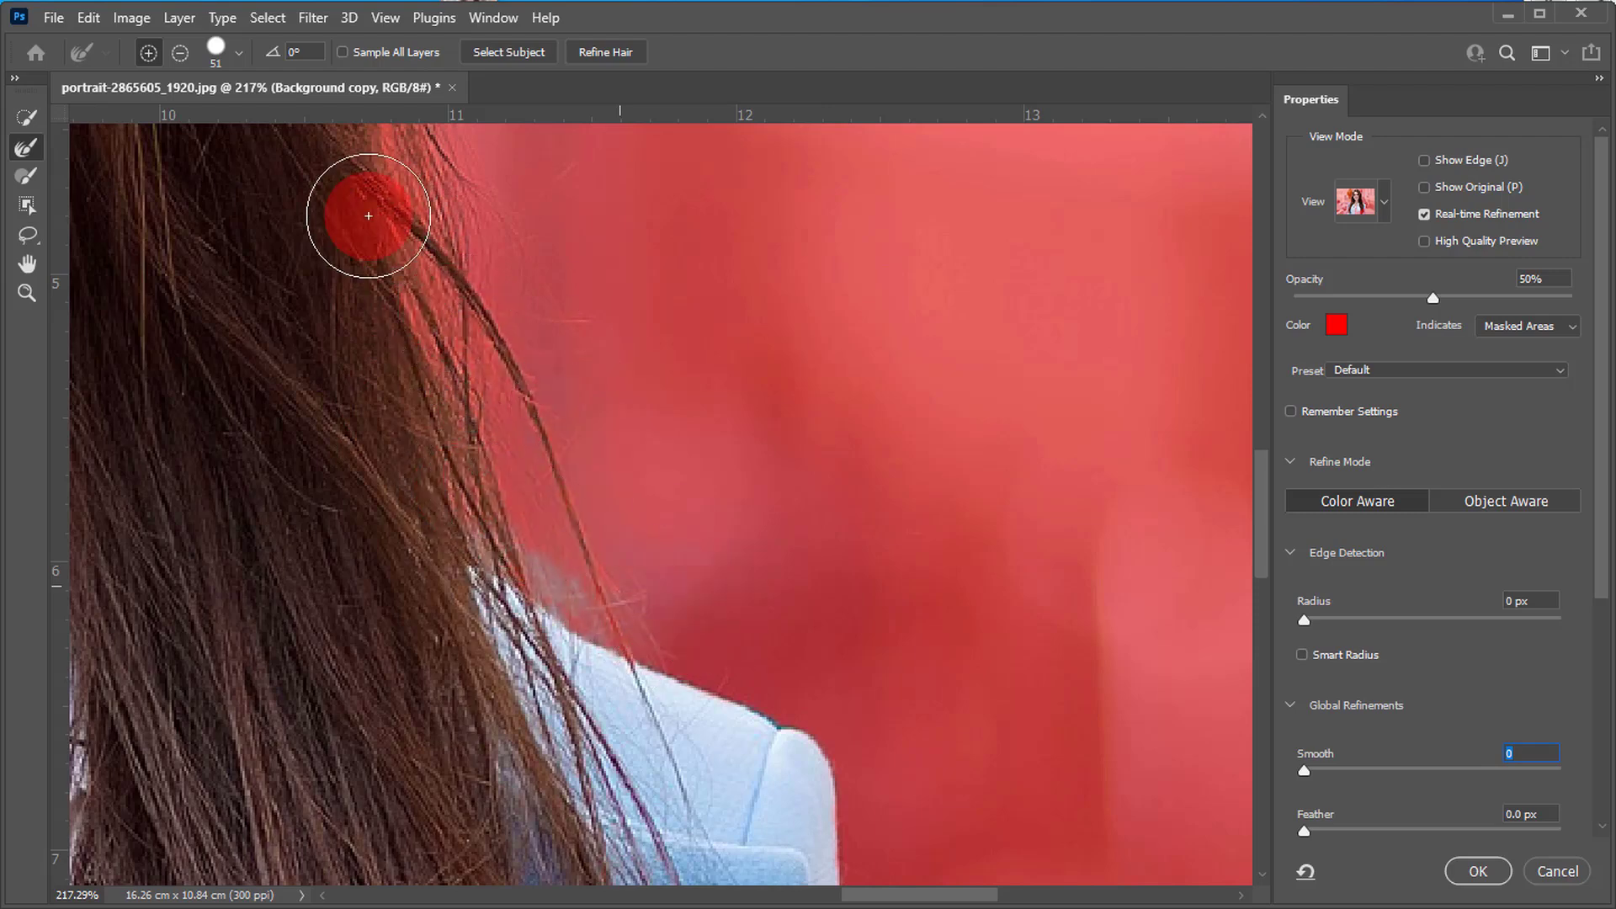
left_click_drag(382, 224, 621, 493)
- Restore the masked jacket shoulder behind the hair on the image's left side with the Brush tool at size 49
mouse_move(224, 173)
left_mouse_down()
mouse_move(422, 343)
mouse_move(858, 344)
mouse_move(1179, 261)
left_mouse_up()
left_click_drag(357, 516, 577, 422)
mouse_move(464, 400)
left_mouse_down()
mouse_move(347, 726)
mouse_move(485, 540)
mouse_move(356, 788)
mouse_move(484, 377)
mouse_move(375, 528)
mouse_move(492, 248)
mouse_move(353, 464)
mouse_move(357, 400)
mouse_move(472, 220)
mouse_move(355, 622)
mouse_move(466, 525)
mouse_move(419, 486)
mouse_move(457, 271)
mouse_move(399, 555)
mouse_move(438, 527)
mouse_move(440, 279)
mouse_move(357, 709)
mouse_move(431, 551)
mouse_move(426, 648)
mouse_move(394, 635)
mouse_move(458, 302)
mouse_move(424, 410)
mouse_move(457, 332)
mouse_move(437, 435)
mouse_move(485, 326)
mouse_move(392, 581)
mouse_move(470, 416)
mouse_move(479, 500)
mouse_move(405, 735)
mouse_move(512, 513)
mouse_move(369, 725)
mouse_move(578, 515)
mouse_move(359, 640)
mouse_move(273, 720)
mouse_move(568, 506)
mouse_move(452, 673)
mouse_move(611, 416)
mouse_move(548, 428)
mouse_move(360, 674)
mouse_move(522, 481)
mouse_move(499, 549)
mouse_move(372, 698)
mouse_move(443, 612)
mouse_move(281, 656)
mouse_move(251, 406)
mouse_move(495, 411)
mouse_move(267, 395)
mouse_move(208, 272)
mouse_move(99, 233)
left_mouse_up()
mouse_move(394, 747)
left_mouse_down()
mouse_move(480, 799)
mouse_move(616, 722)
left_mouse_up()
left_click_drag(495, 694, 282, 751)
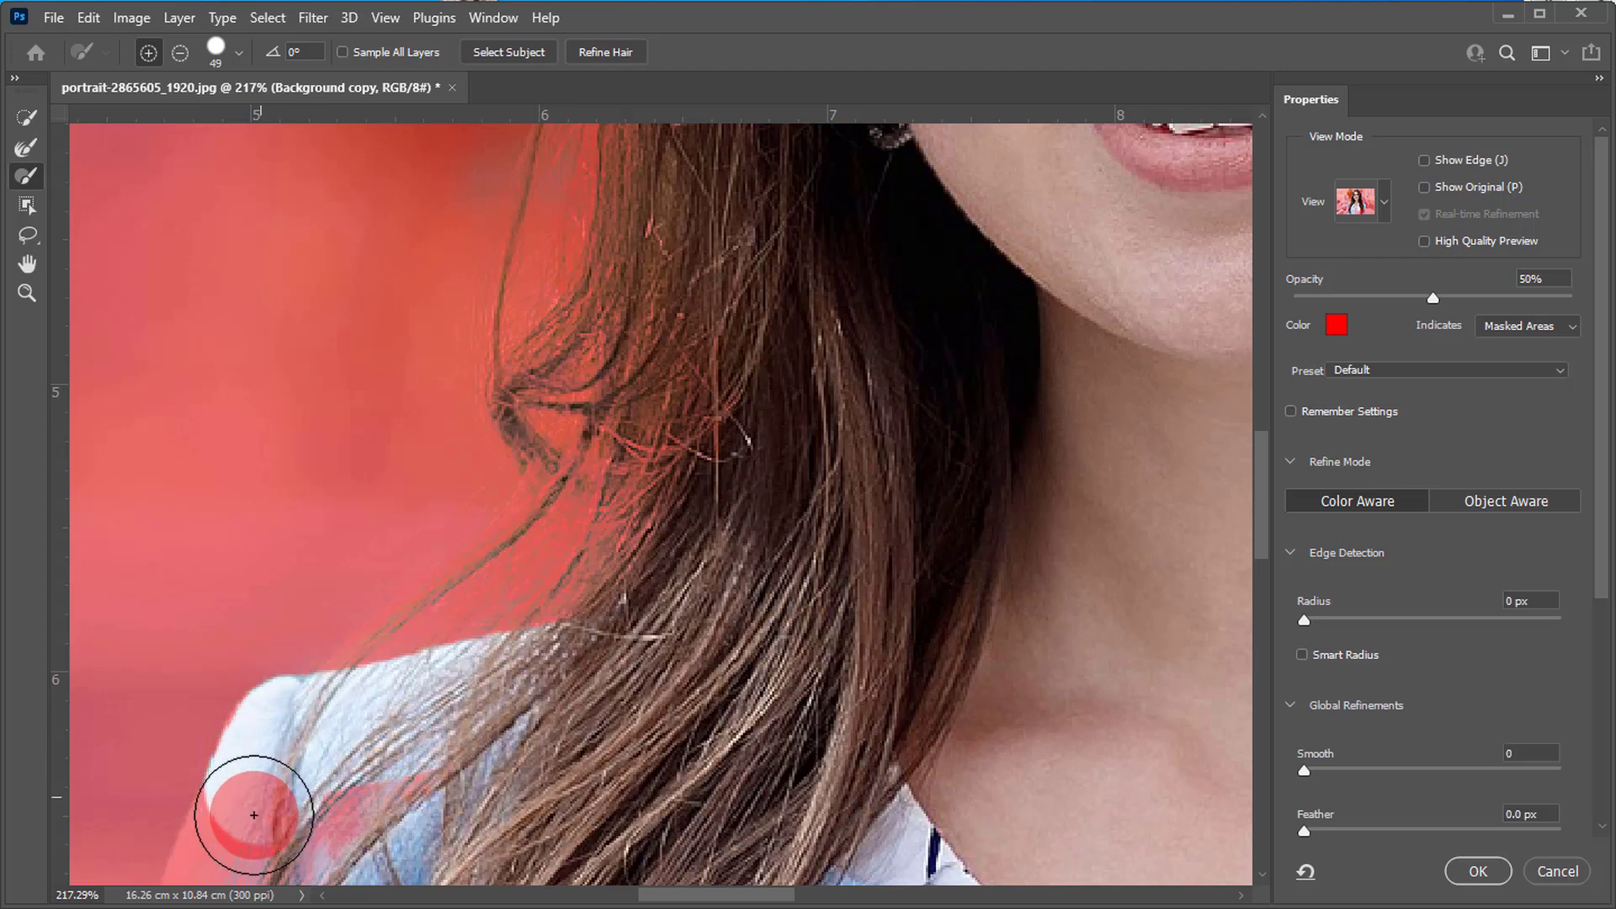
mouse_move(287, 876)
left_mouse_down()
mouse_move(648, 791)
mouse_move(414, 809)
mouse_move(951, 757)
mouse_move(699, 801)
mouse_move(891, 671)
mouse_move(791, 639)
mouse_move(762, 440)
mouse_move(719, 363)
mouse_move(721, 581)
mouse_move(691, 413)
mouse_move(653, 726)
mouse_move(713, 519)
mouse_move(684, 543)
mouse_move(592, 728)
mouse_move(628, 689)
mouse_move(675, 577)
mouse_move(585, 718)
mouse_move(604, 766)
mouse_move(749, 350)
mouse_move(755, 592)
mouse_move(728, 770)
left_mouse_up()
- Paint the hair beside the face on the image's left side into the selection with the size 49 Brush tool
key("space")
mouse_move(623, 583)
left_mouse_down()
mouse_move(640, 492)
mouse_move(629, 296)
left_mouse_up()
key("space")
key("space")
left_click_drag(671, 360, 708, 423)
mouse_move(623, 312)
left_mouse_down()
mouse_move(545, 570)
mouse_move(591, 669)
left_mouse_up()
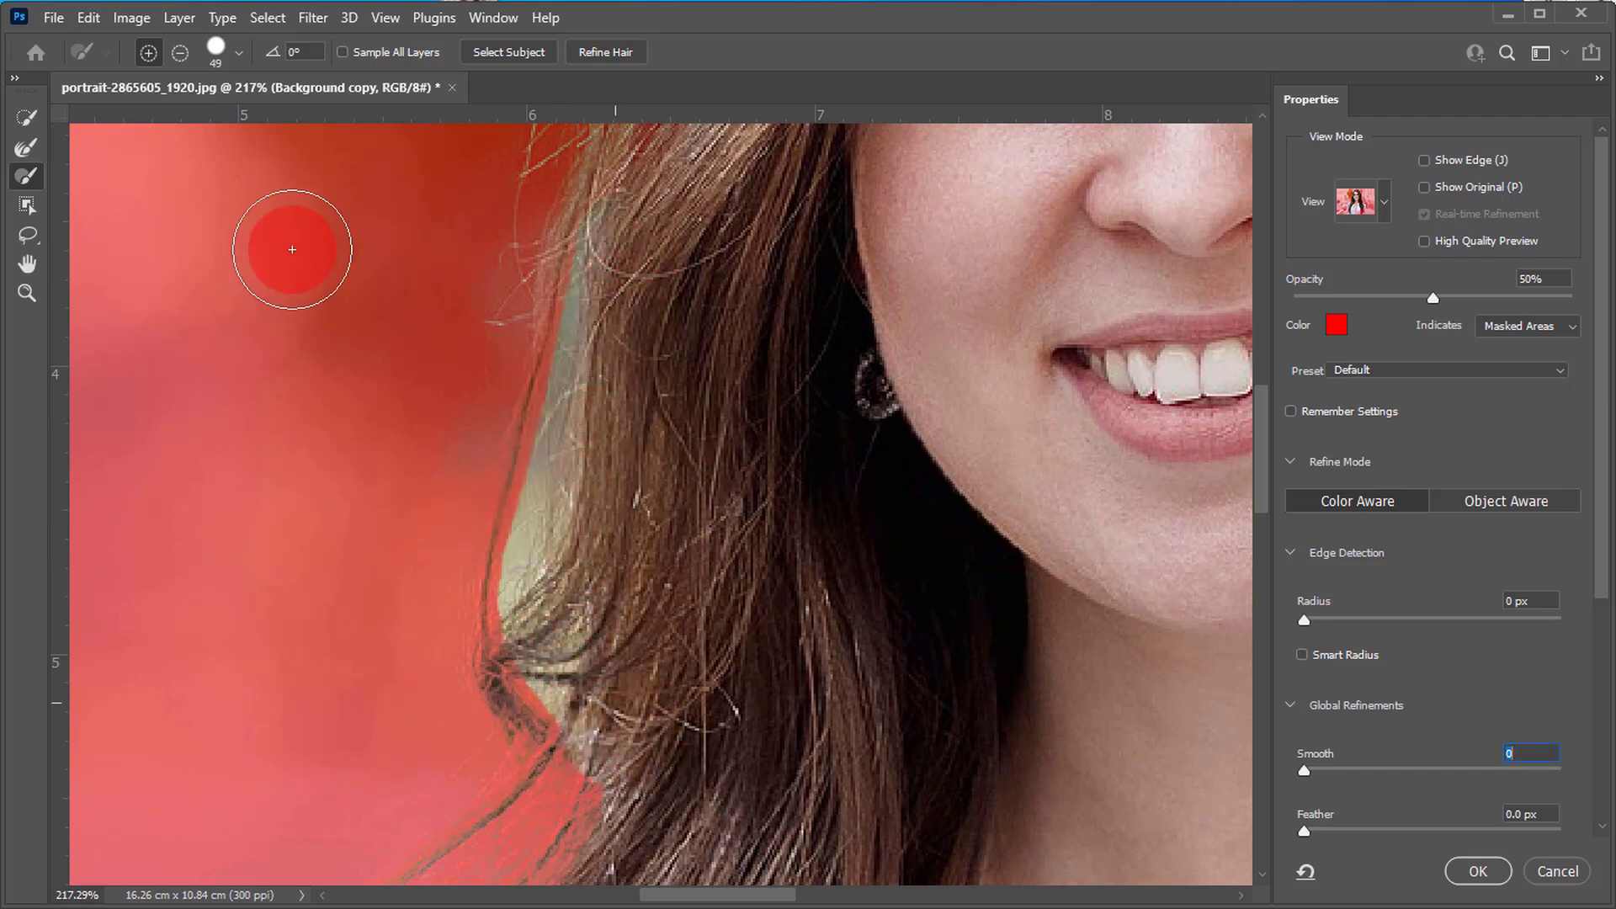
- Refine the left hair edge beside the face with the Refine Edge Brush at size 51 and accept the Select and Mask result
left_click(26, 148)
mouse_move(591, 225)
left_mouse_down()
mouse_move(484, 603)
mouse_move(548, 642)
mouse_move(673, 844)
mouse_move(560, 669)
mouse_move(523, 710)
mouse_move(631, 841)
mouse_move(621, 785)
left_mouse_up()
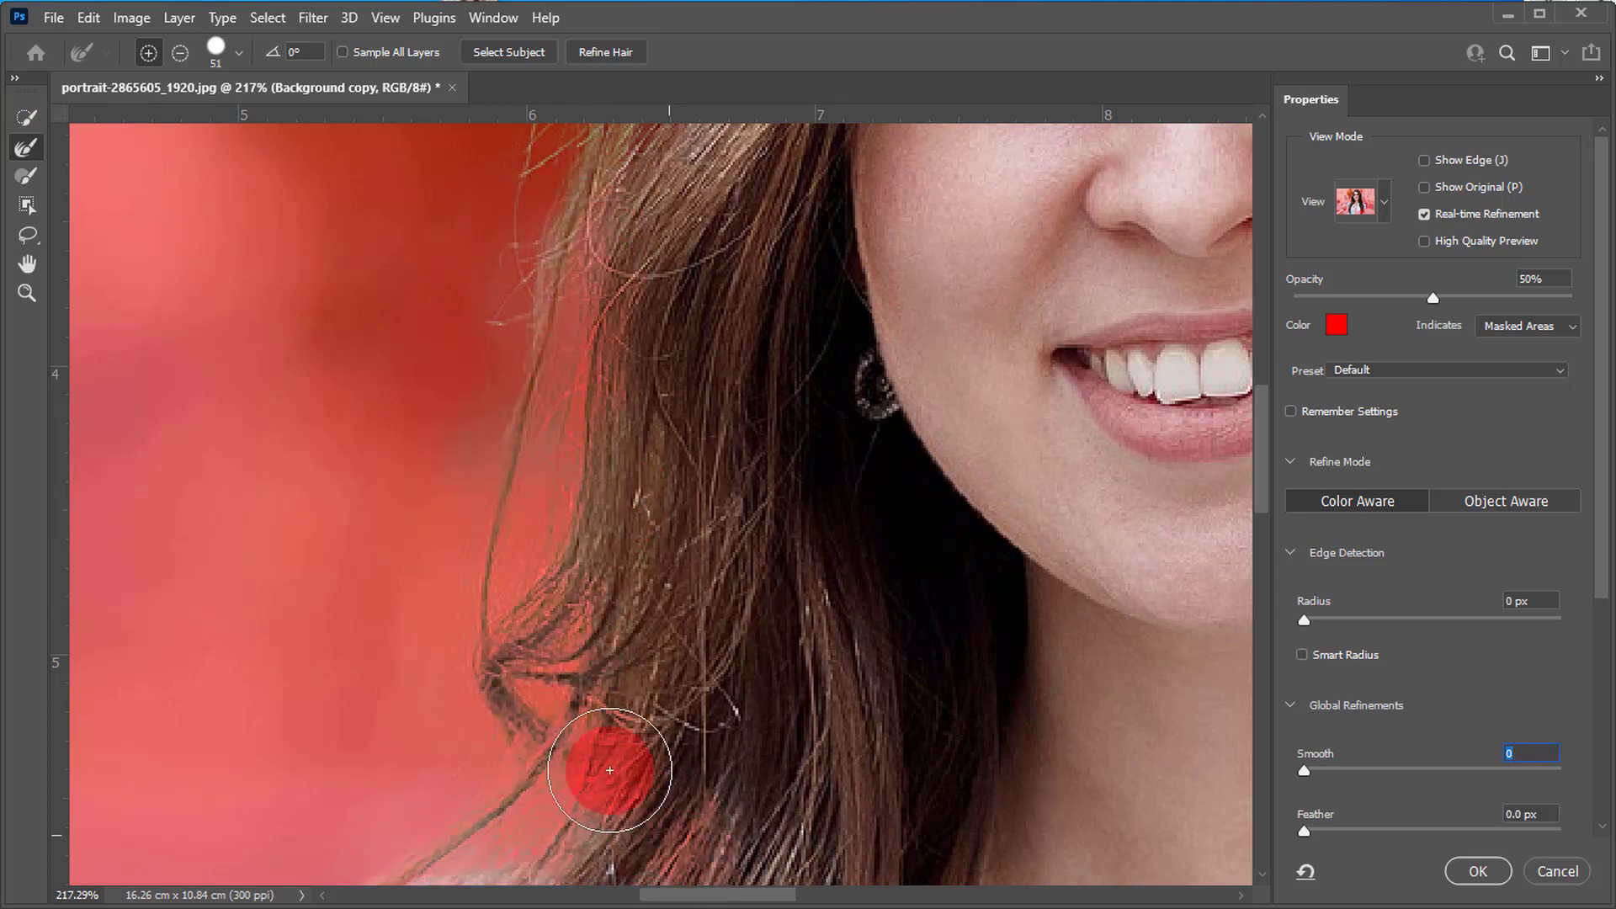
left_click(30, 264)
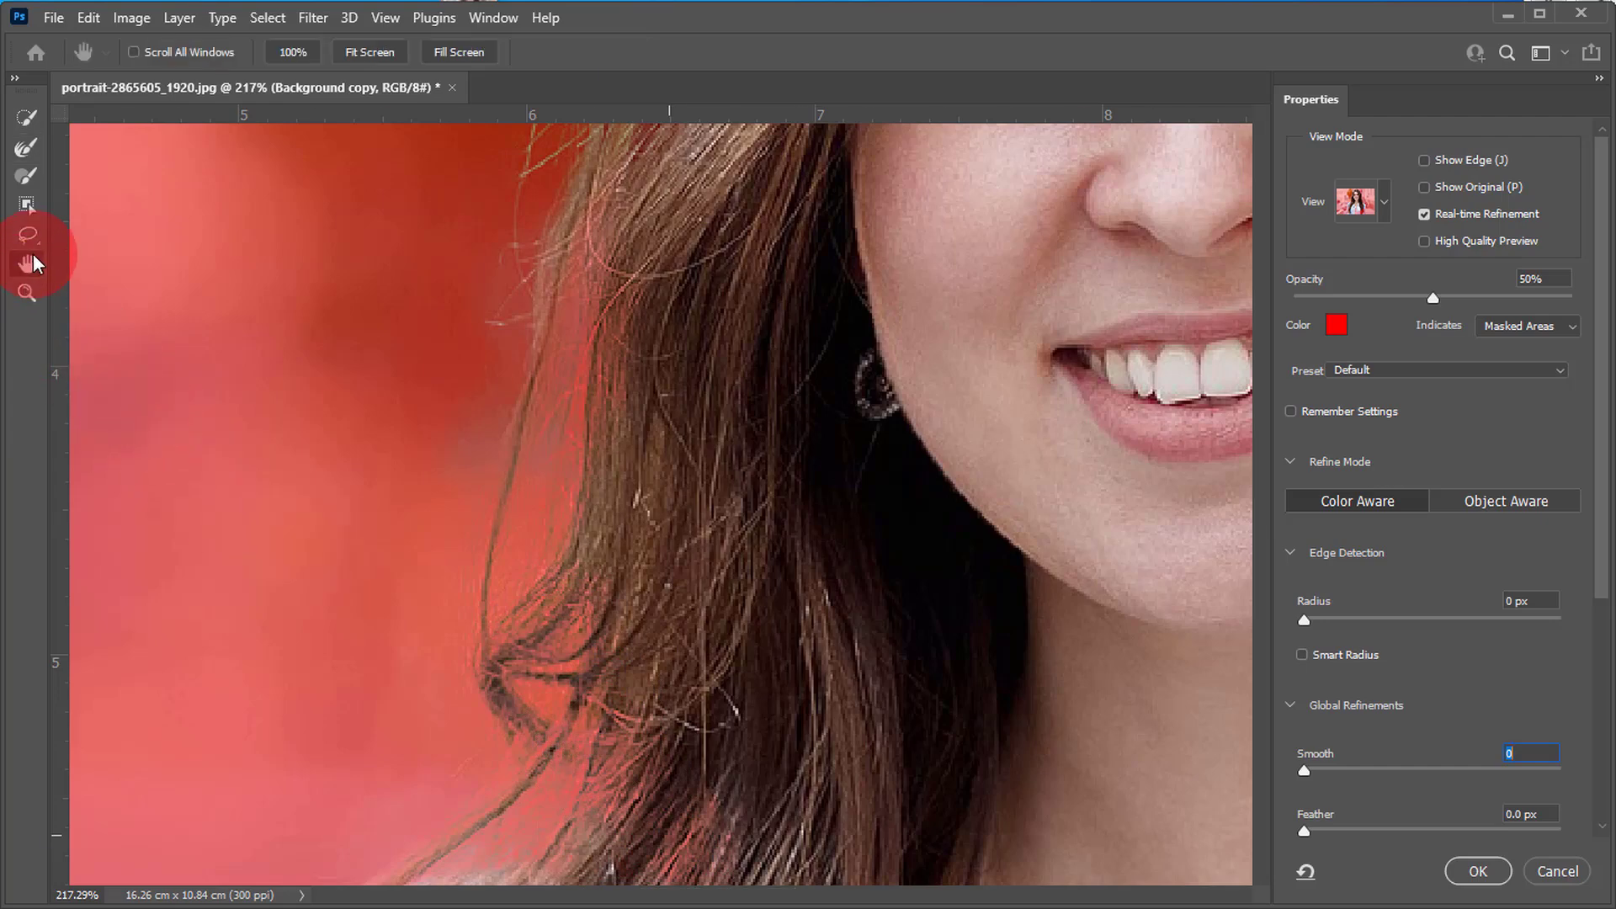
double_click(31, 264)
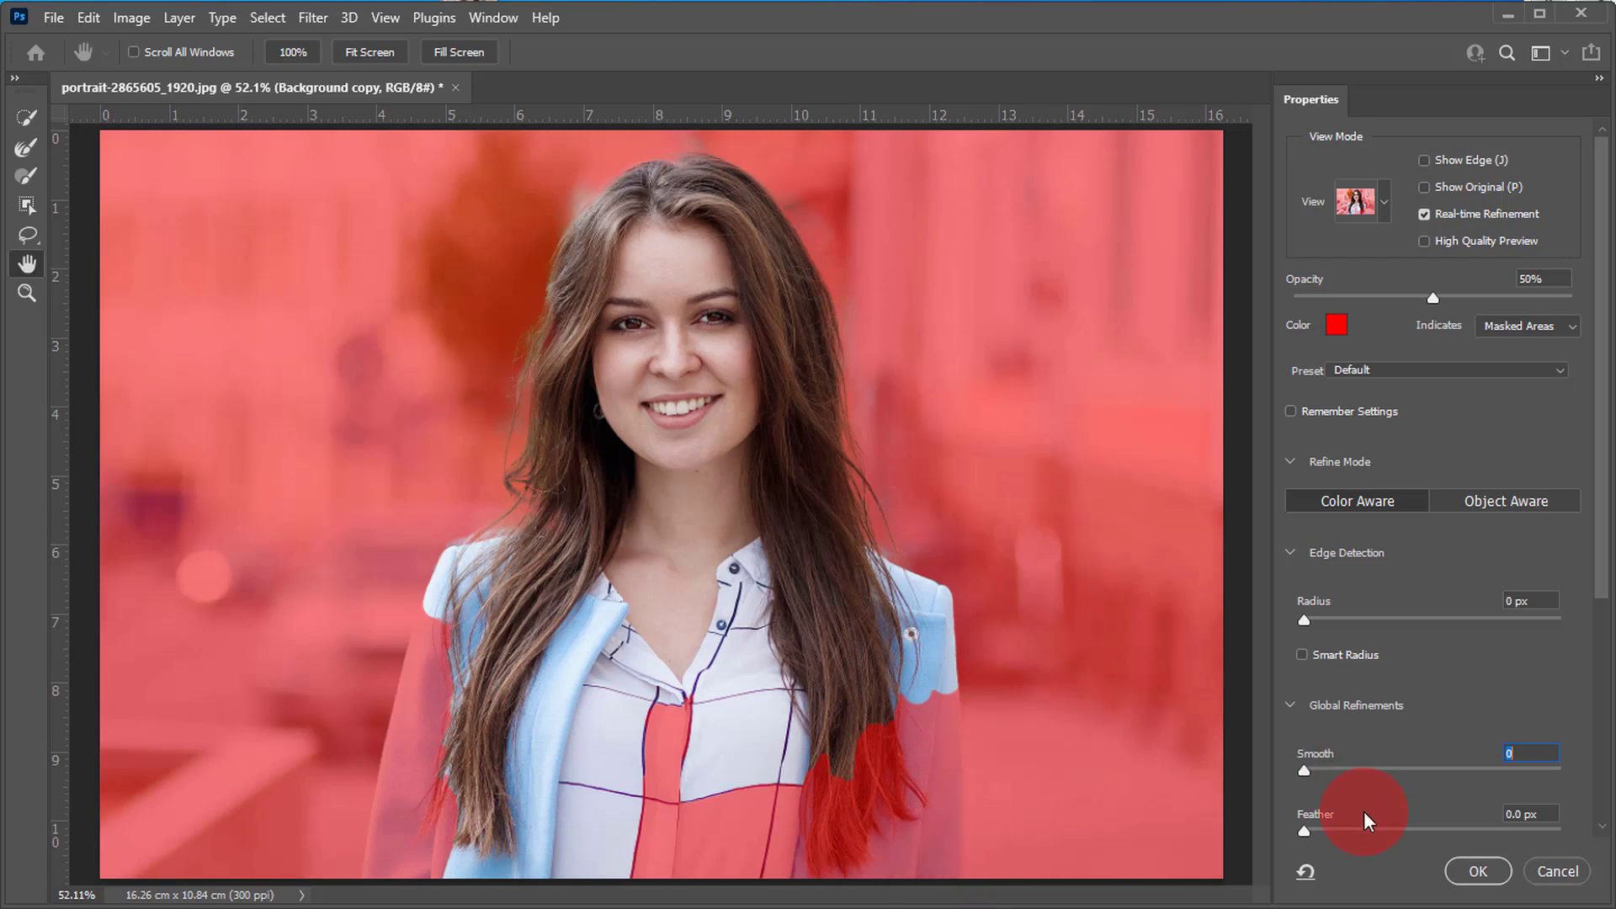
left_click(1472, 870)
- Add the unselected lower shirt, hair and inner jacket areas to the selection with the Lasso tool
key("l")
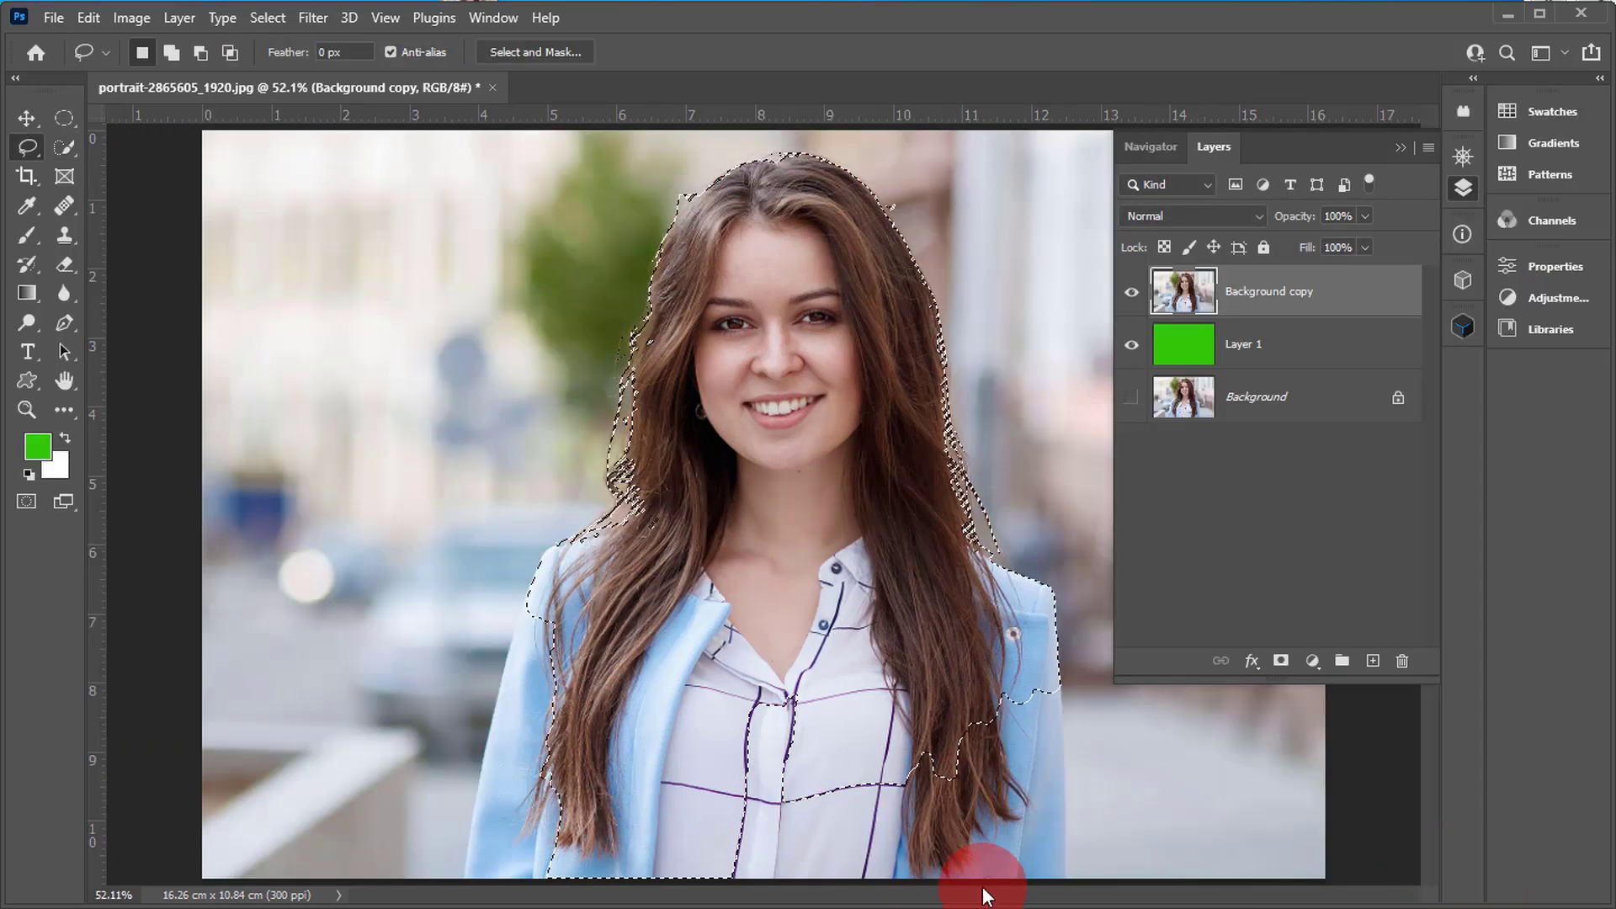
key("shift")
mouse_move(1054, 714)
left_mouse_down()
mouse_move(1040, 674)
mouse_move(1042, 838)
left_mouse_up()
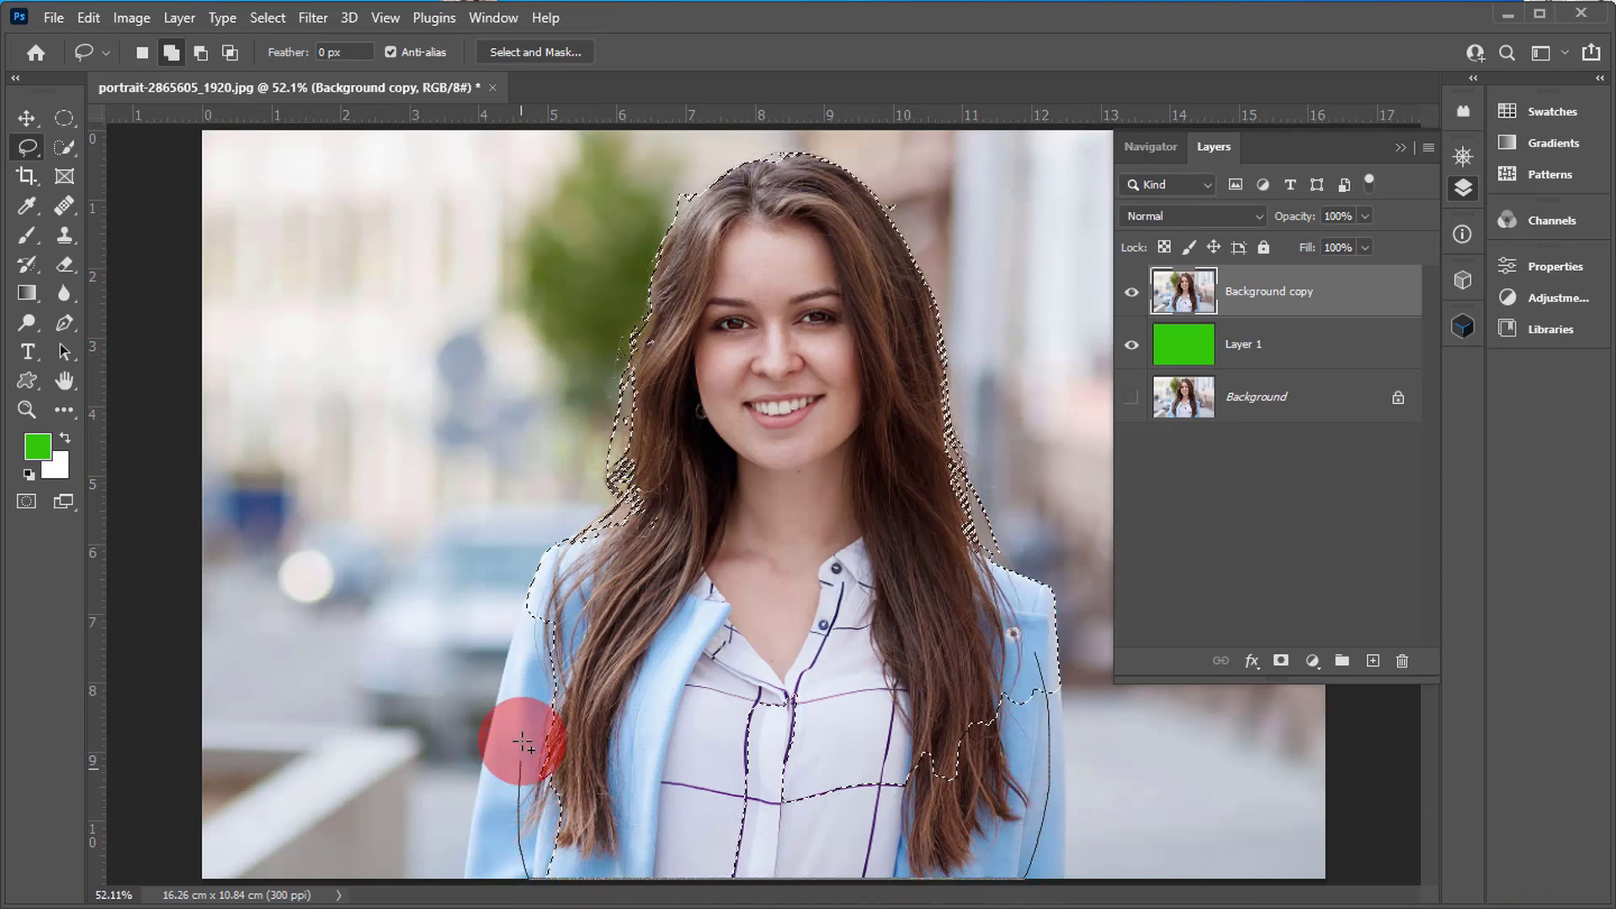
left_click_drag(543, 650, 810, 613)
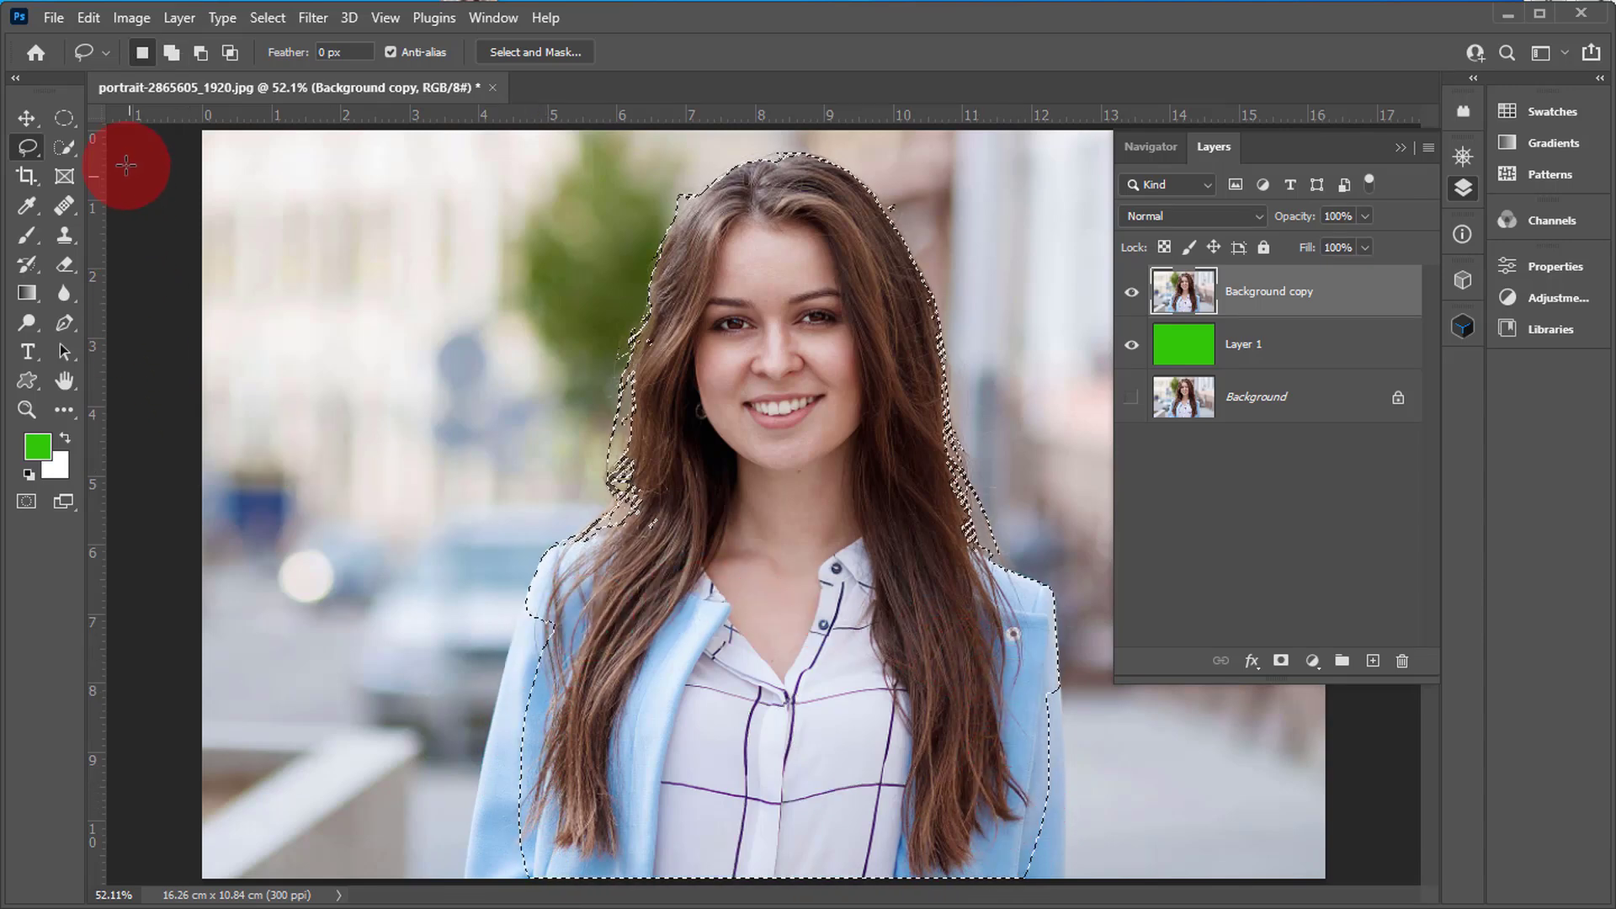
- Extend the selection to the outer edges of both jacket sleeves with the Quick Selection tool at size 111
left_click(67, 148)
left_click(172, 168)
left_click(591, 740)
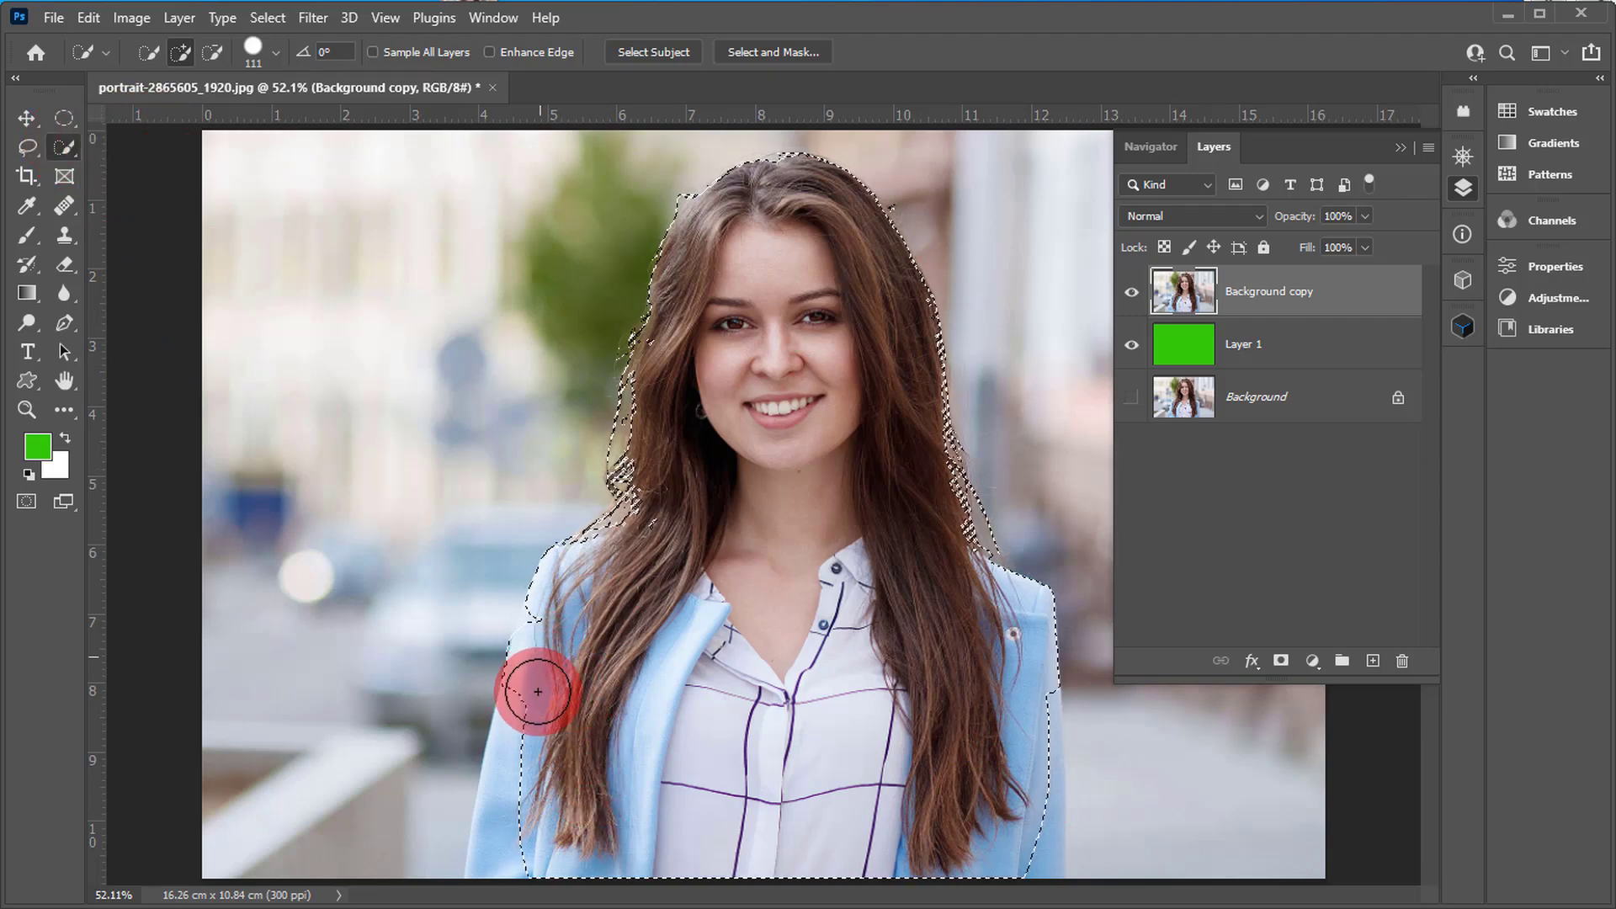
left_click_drag(518, 821, 555, 663)
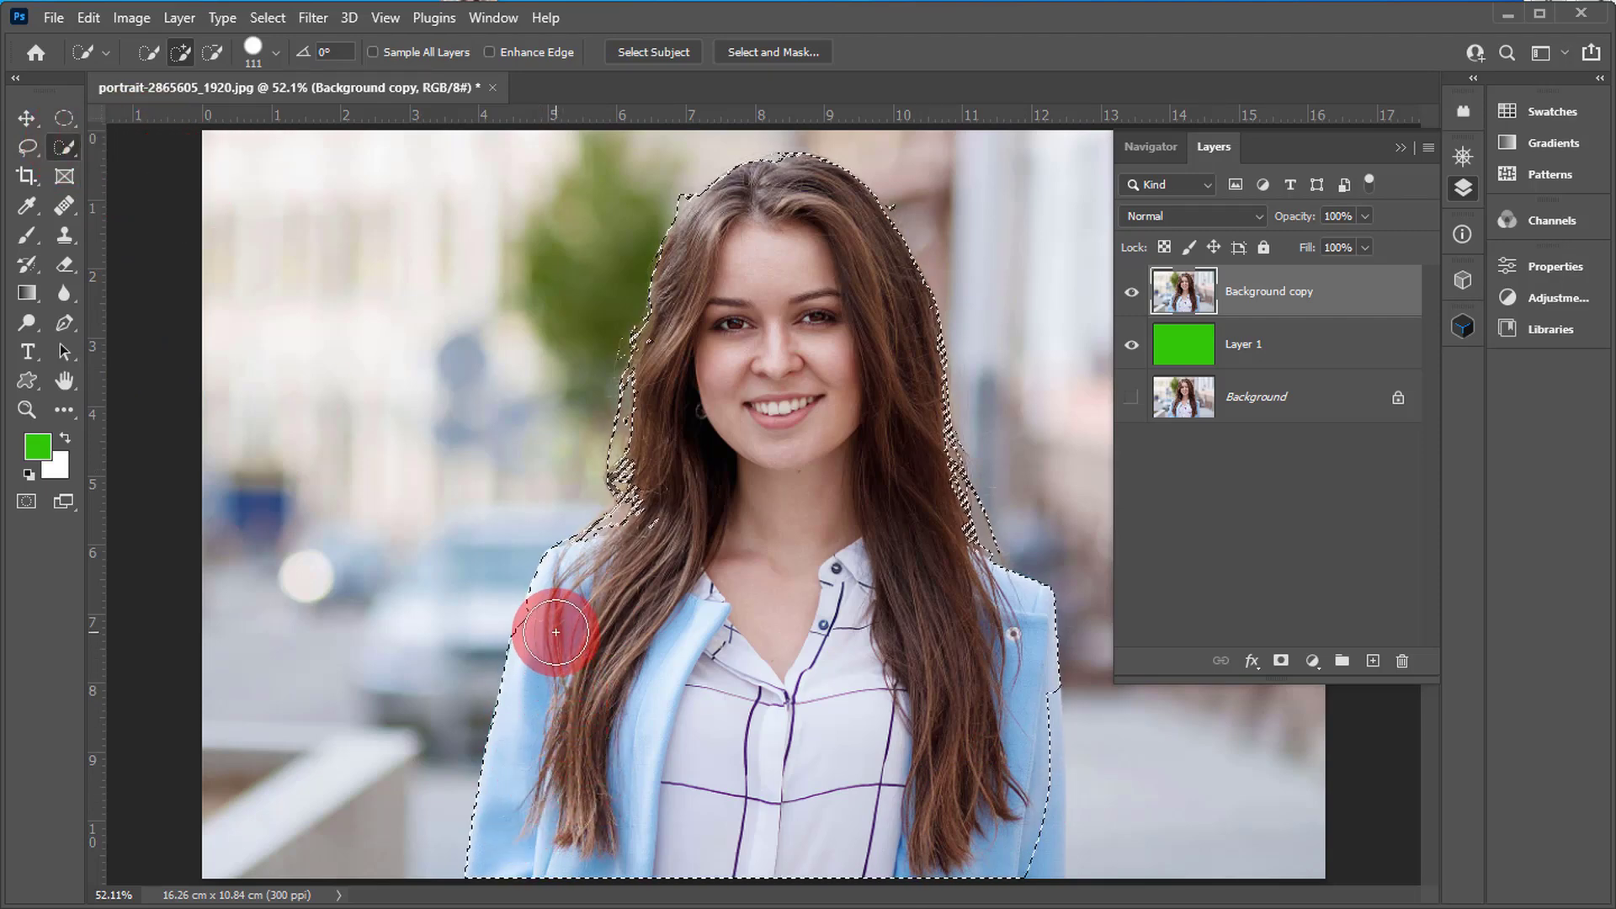
mouse_move(1032, 710)
left_mouse_down()
mouse_move(1014, 852)
mouse_move(649, 859)
mouse_move(698, 827)
left_mouse_up()
- Add a layer mask from the selection to the Background copy layer
left_click(27, 118)
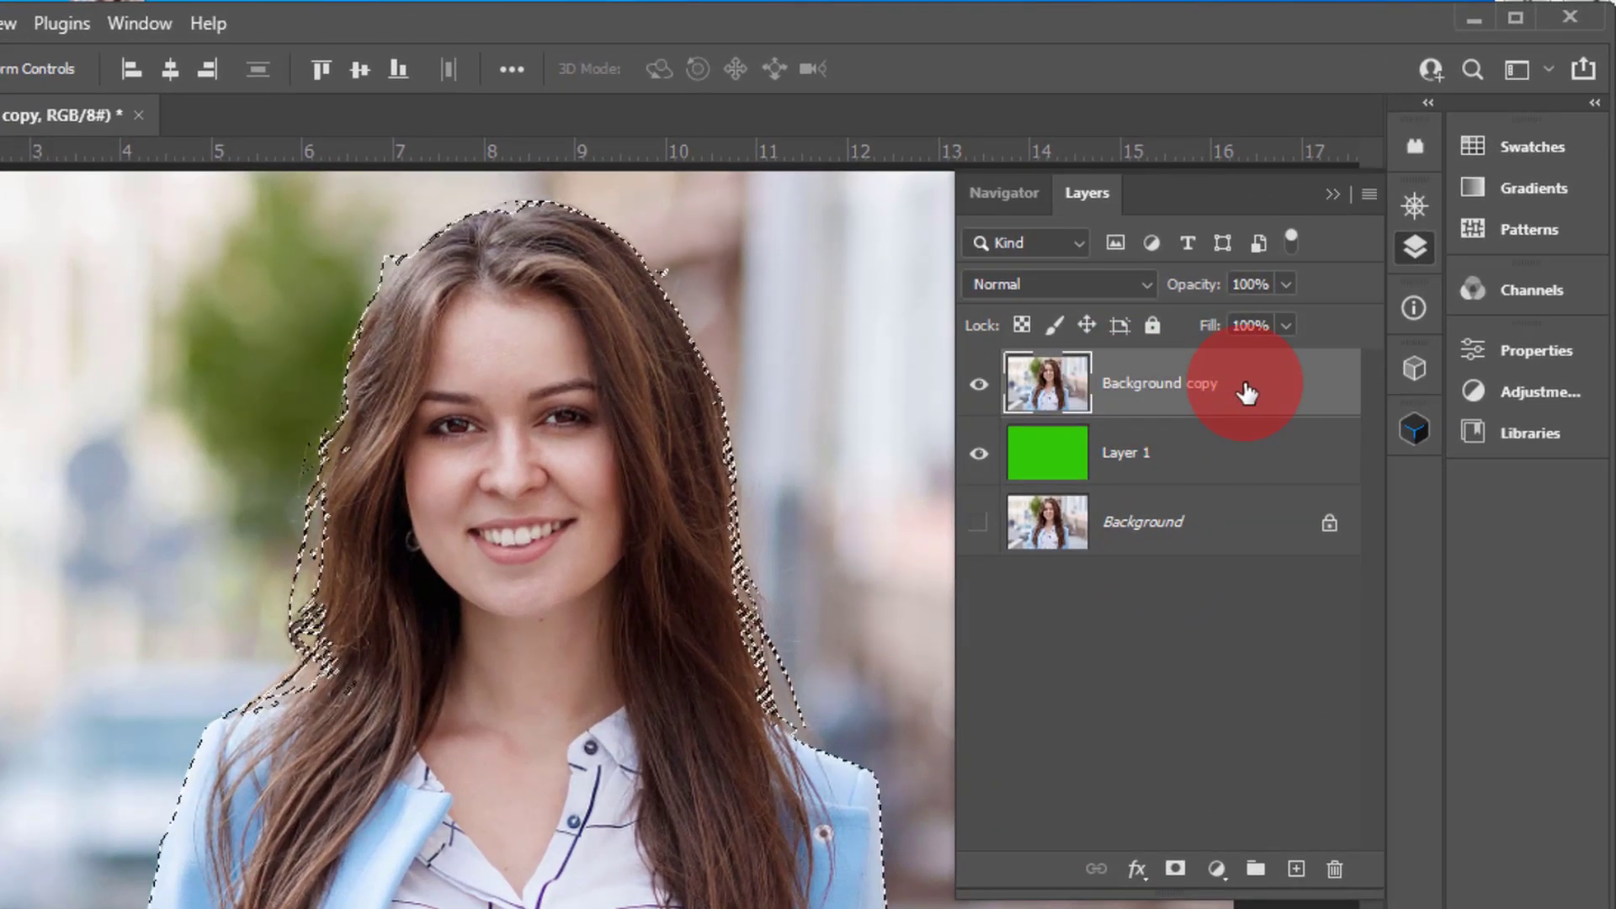
left_click(1177, 872)
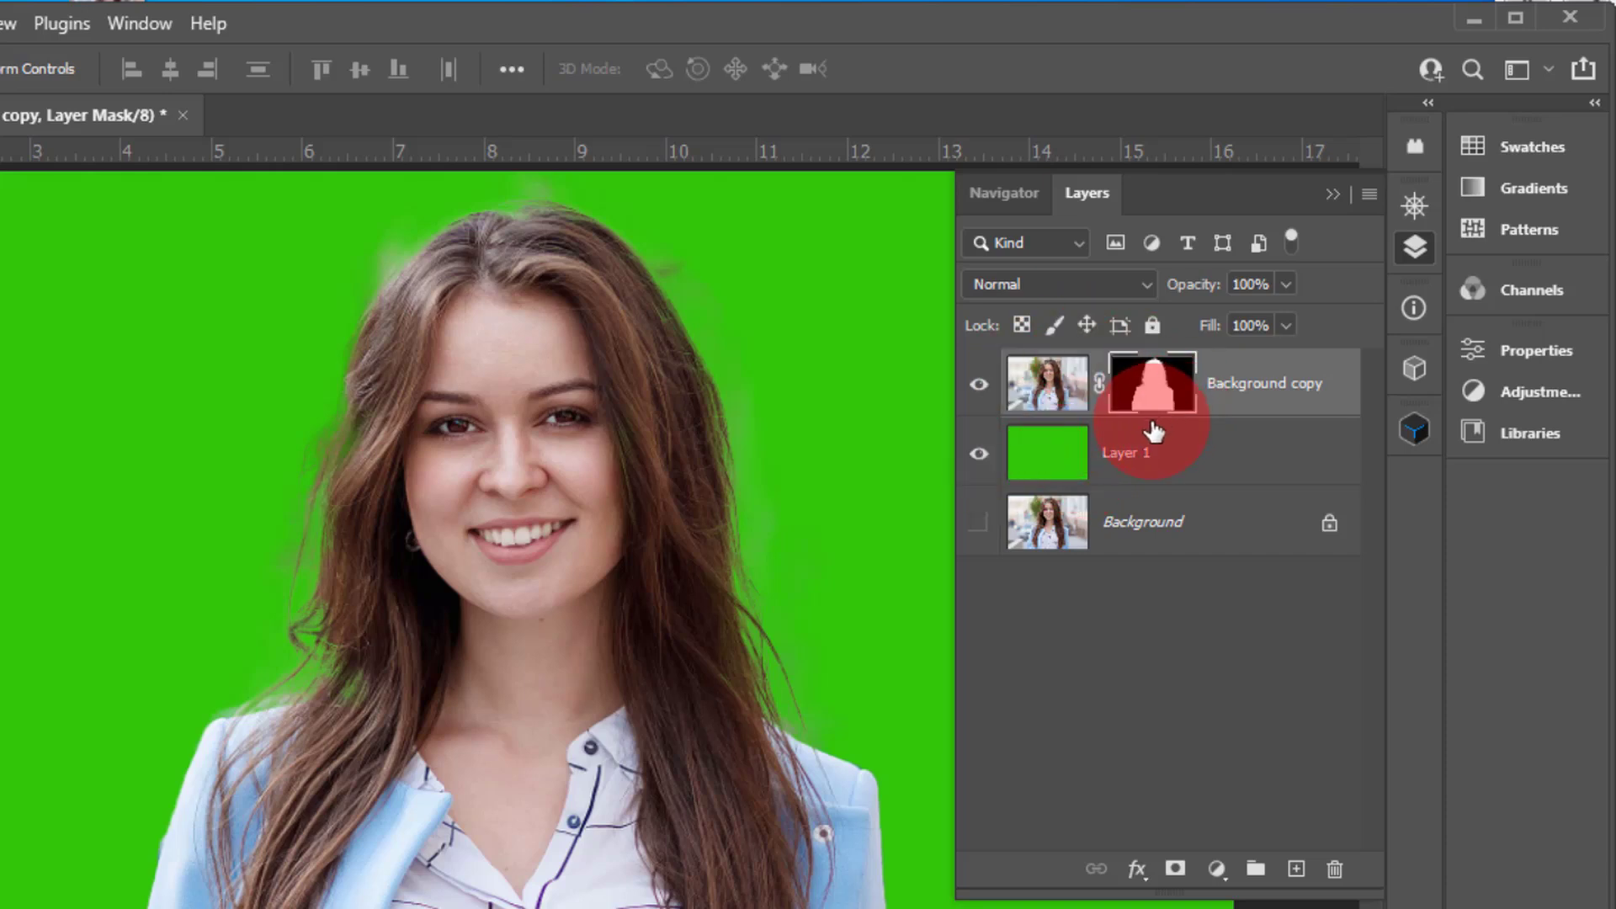
- Paint out the haze beside the crown on the Background copy layer mask with a black Brush at size 44
key("z")
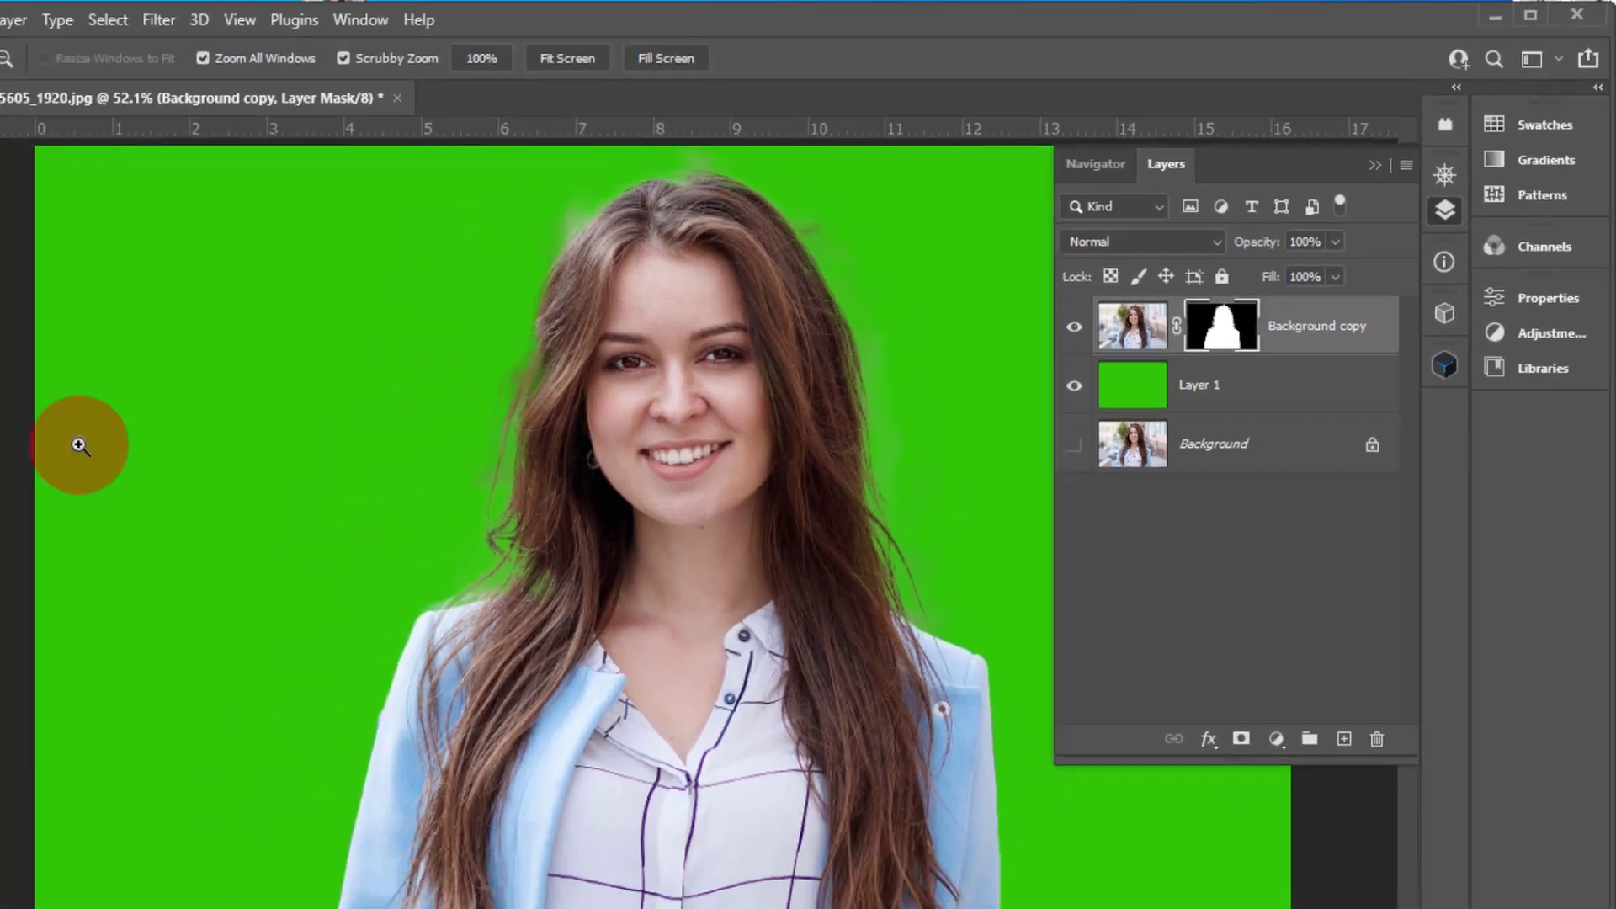
left_click_drag(820, 220, 933, 397)
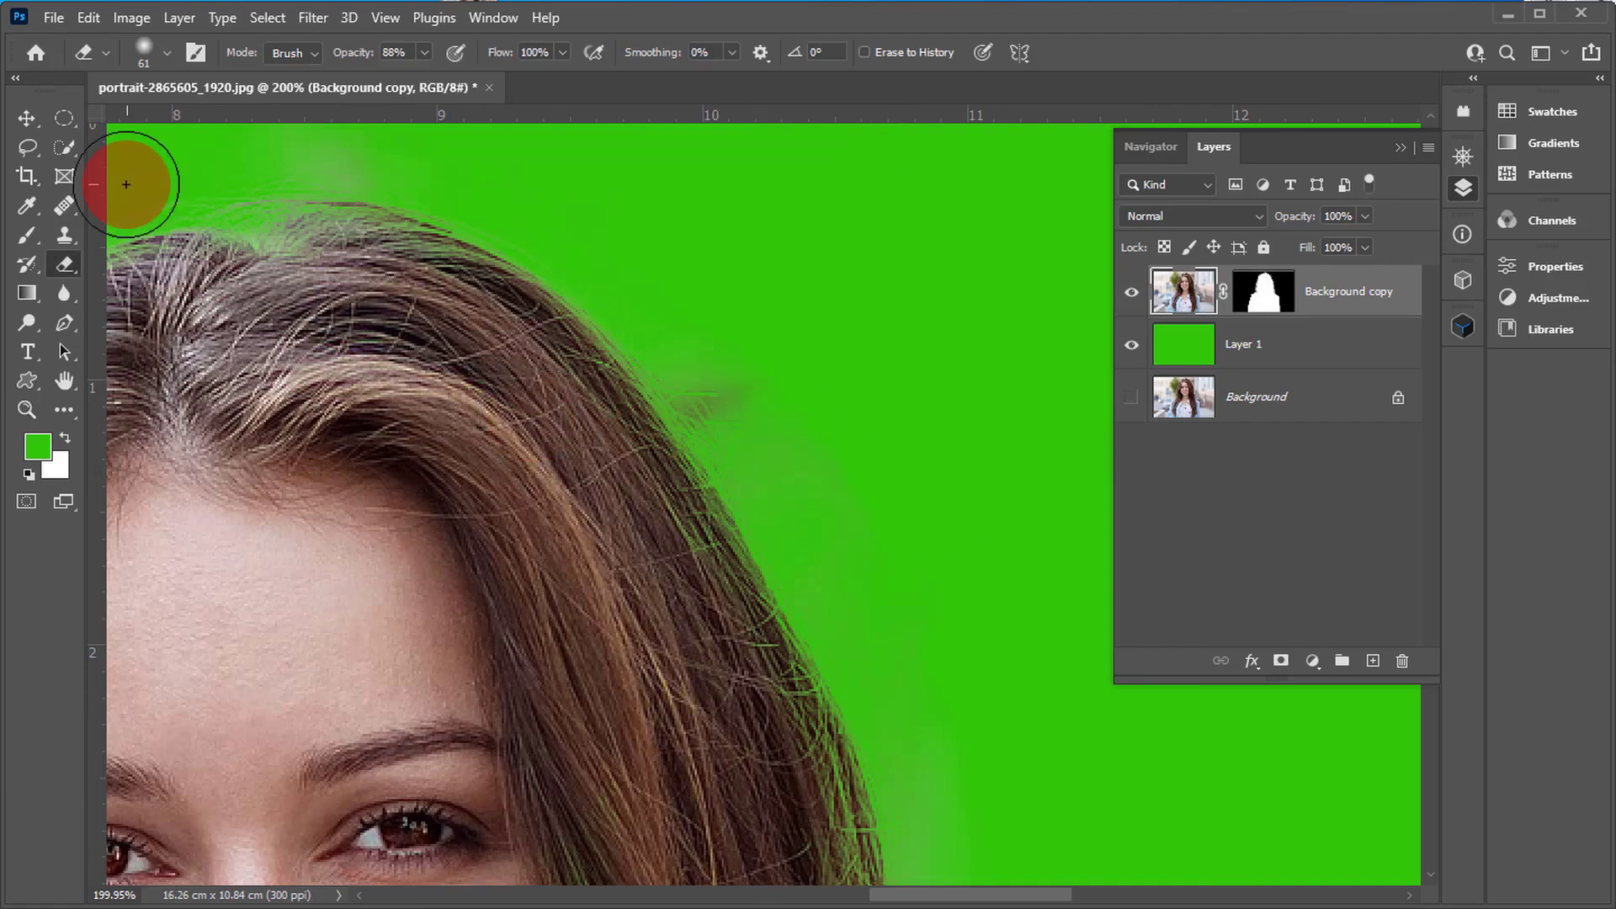
left_click(27, 119)
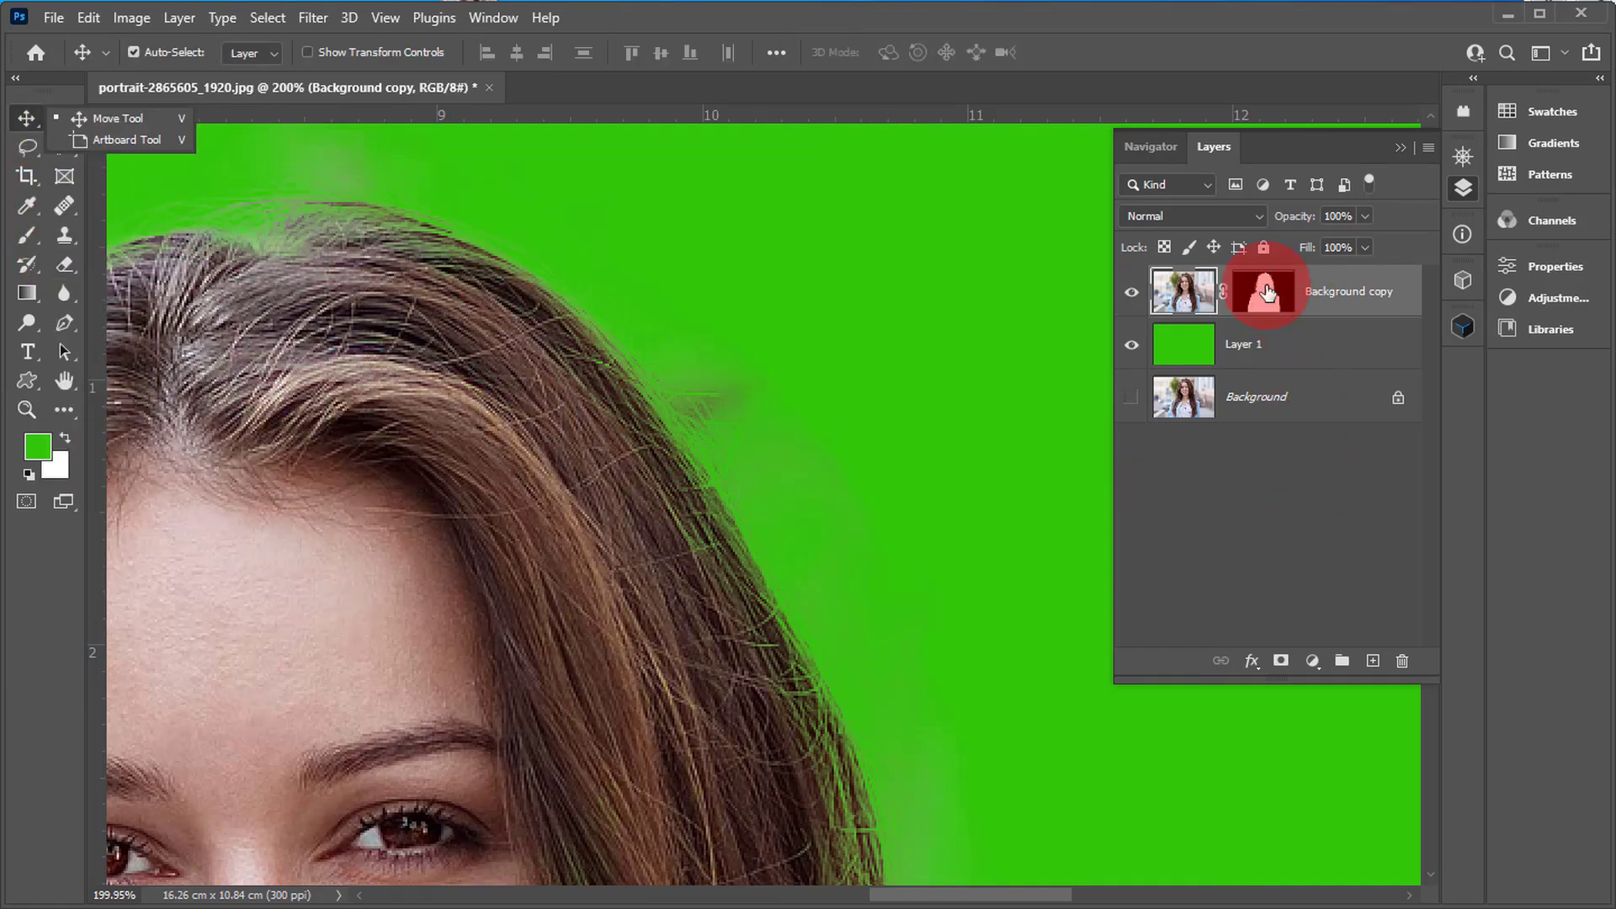
left_click(1267, 293)
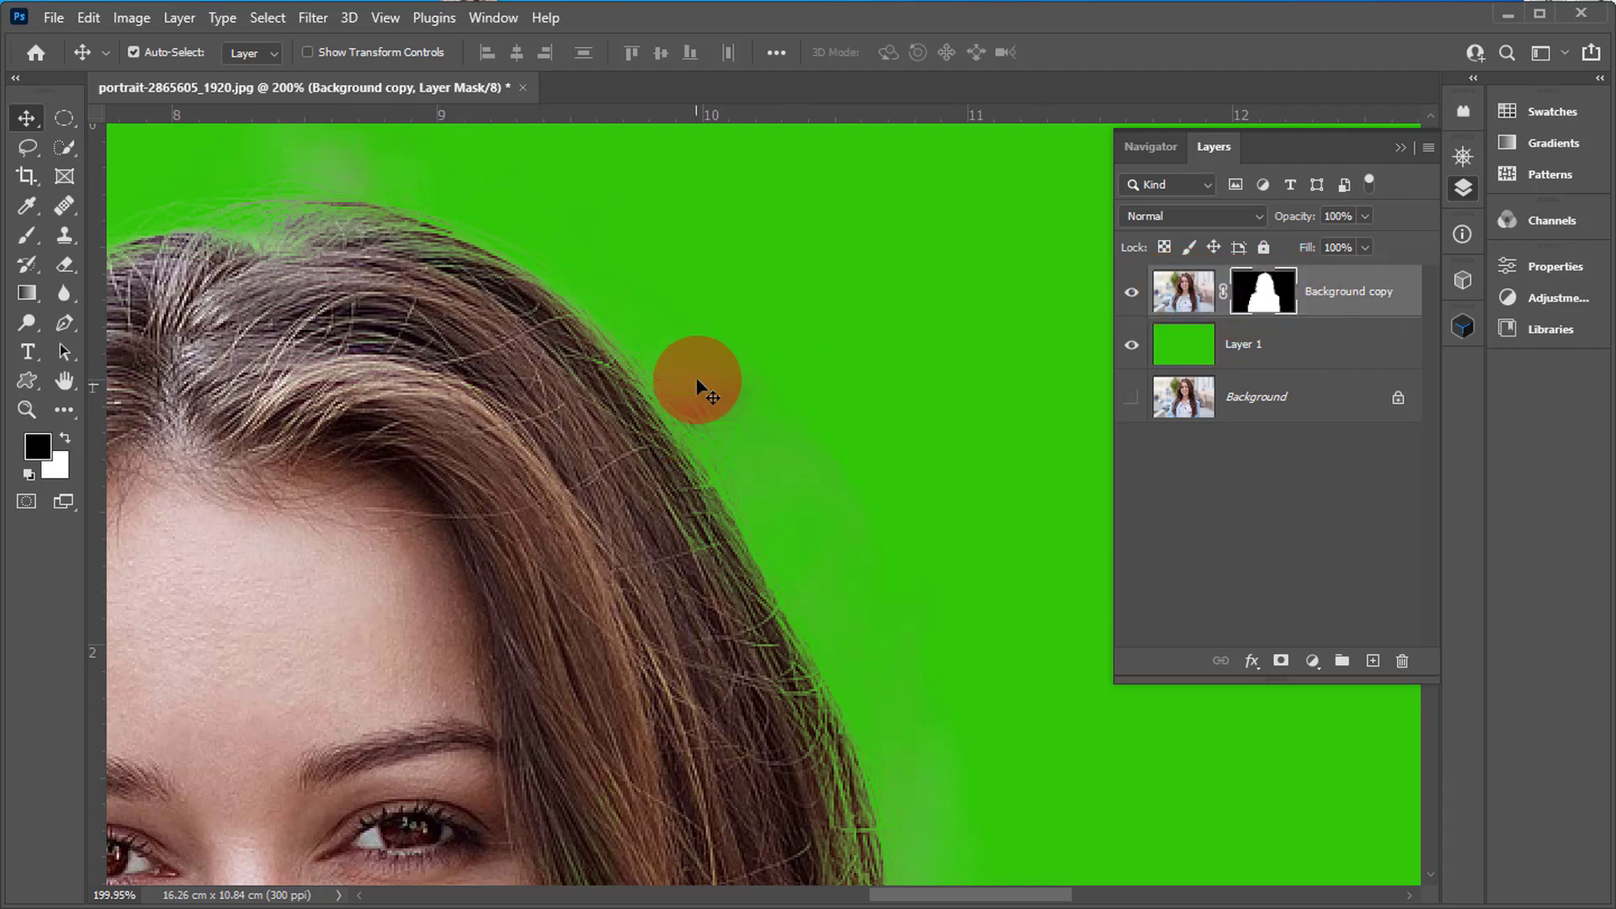
left_click(1288, 302)
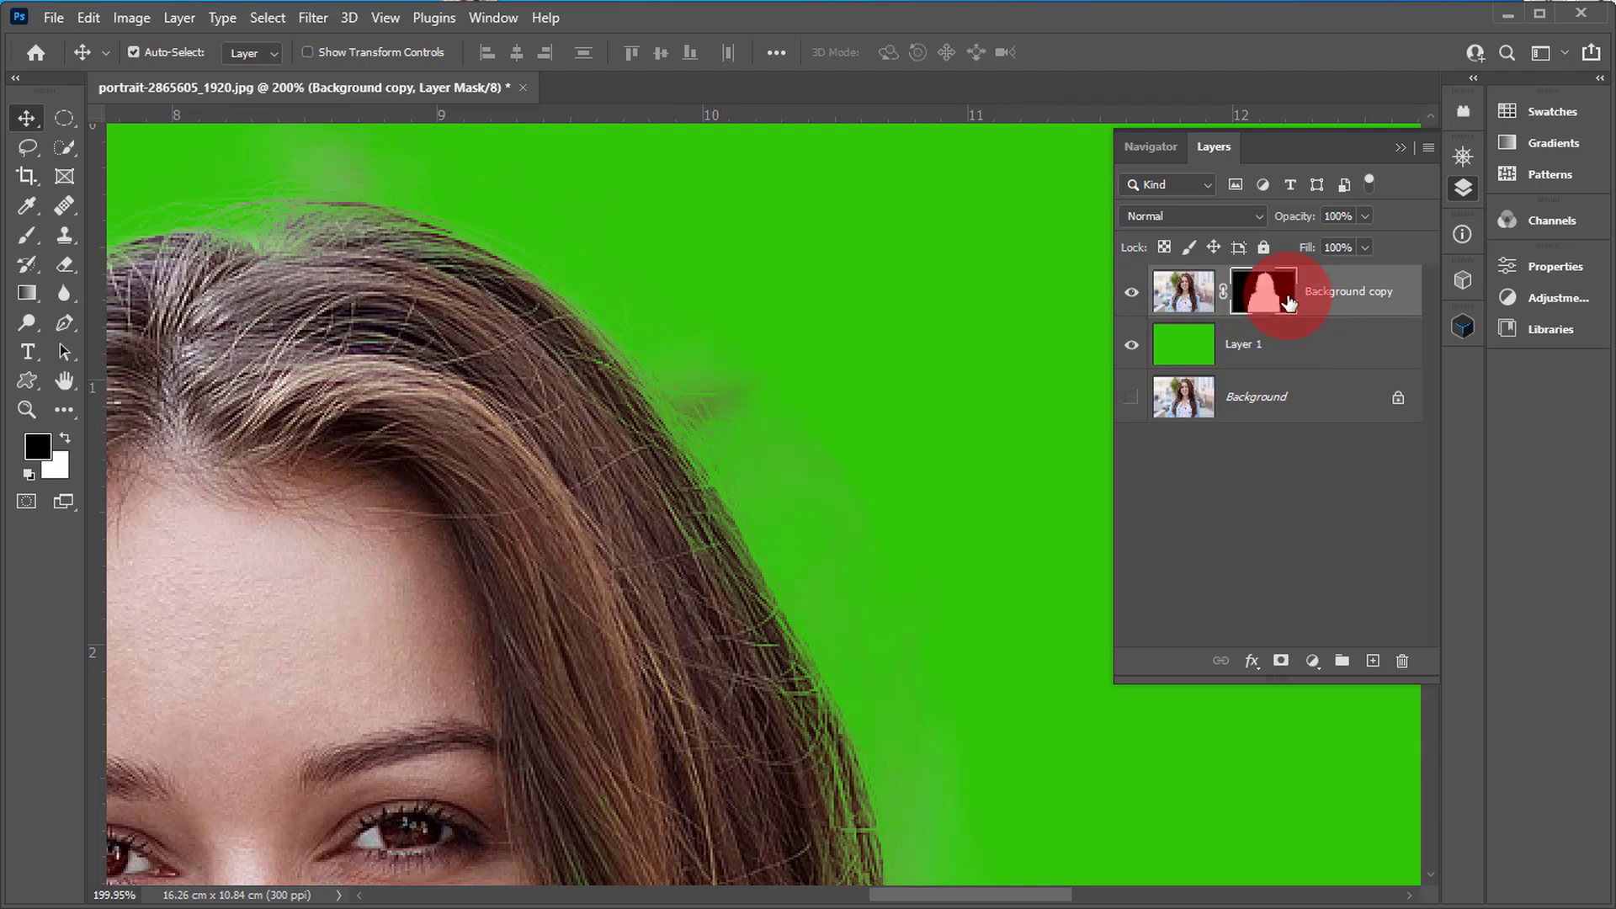
left_click(28, 235)
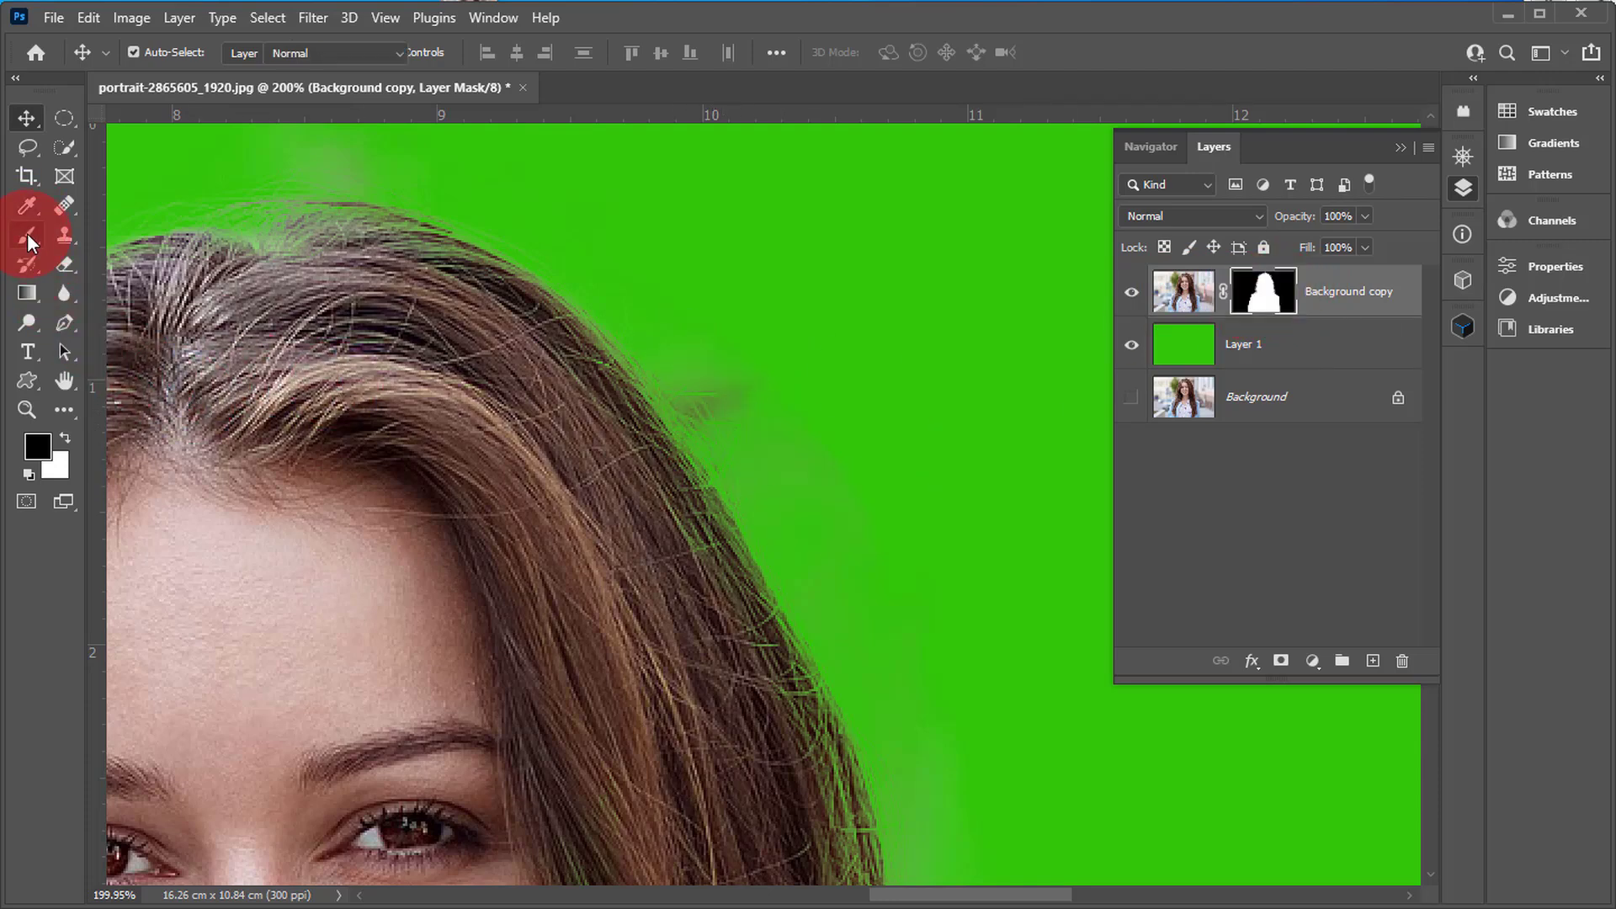
left_click(37, 455)
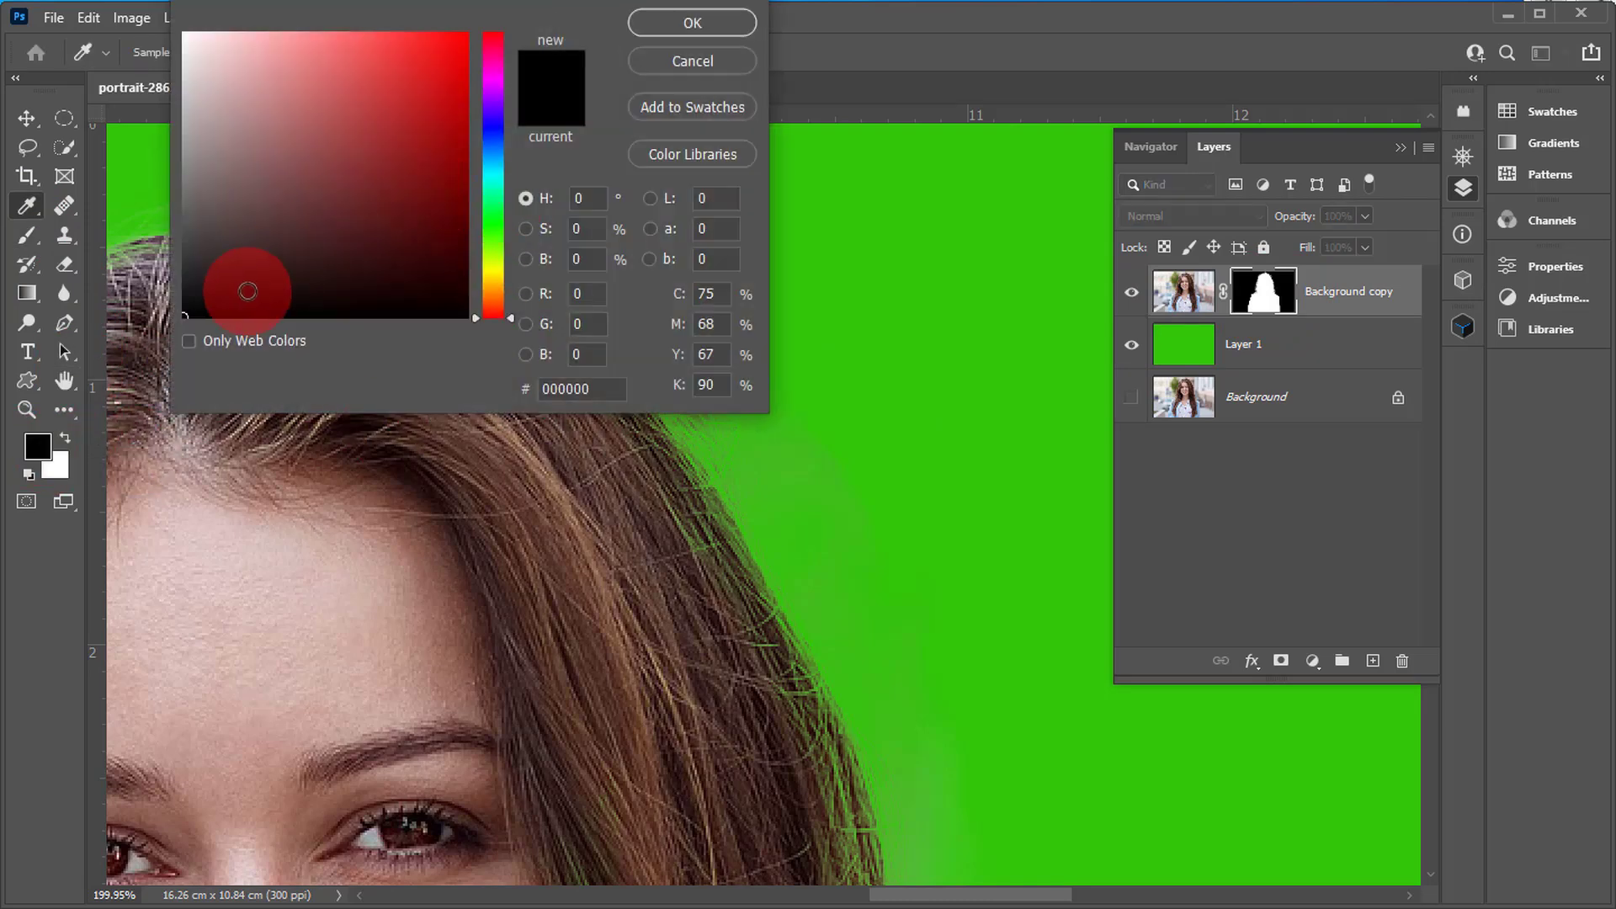
left_click(692, 24)
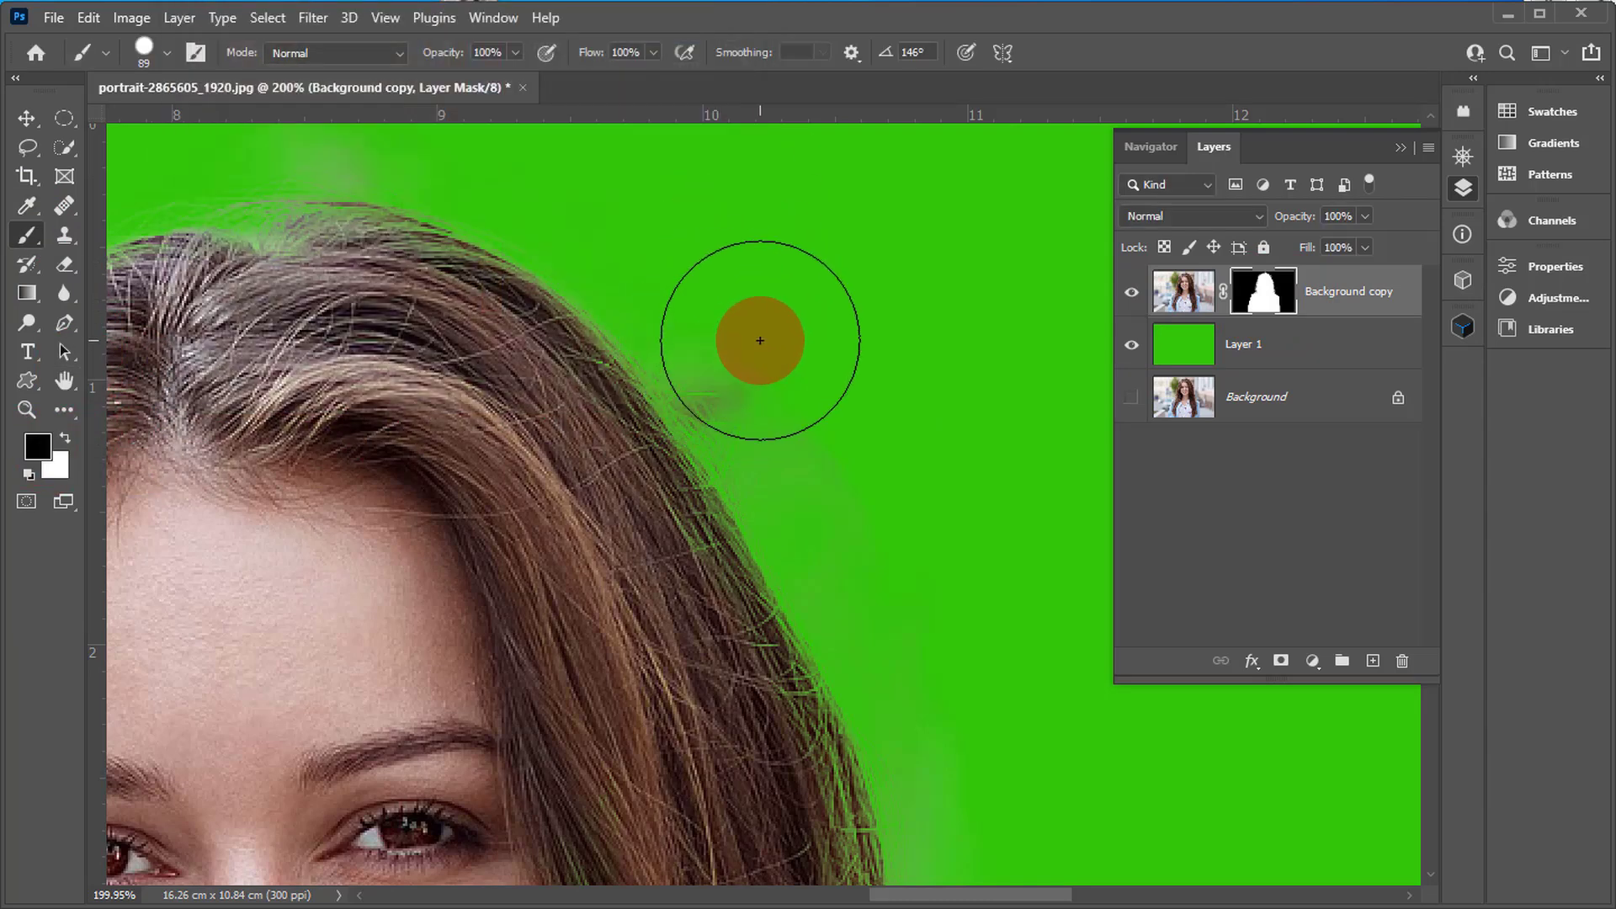
left_click(154, 49)
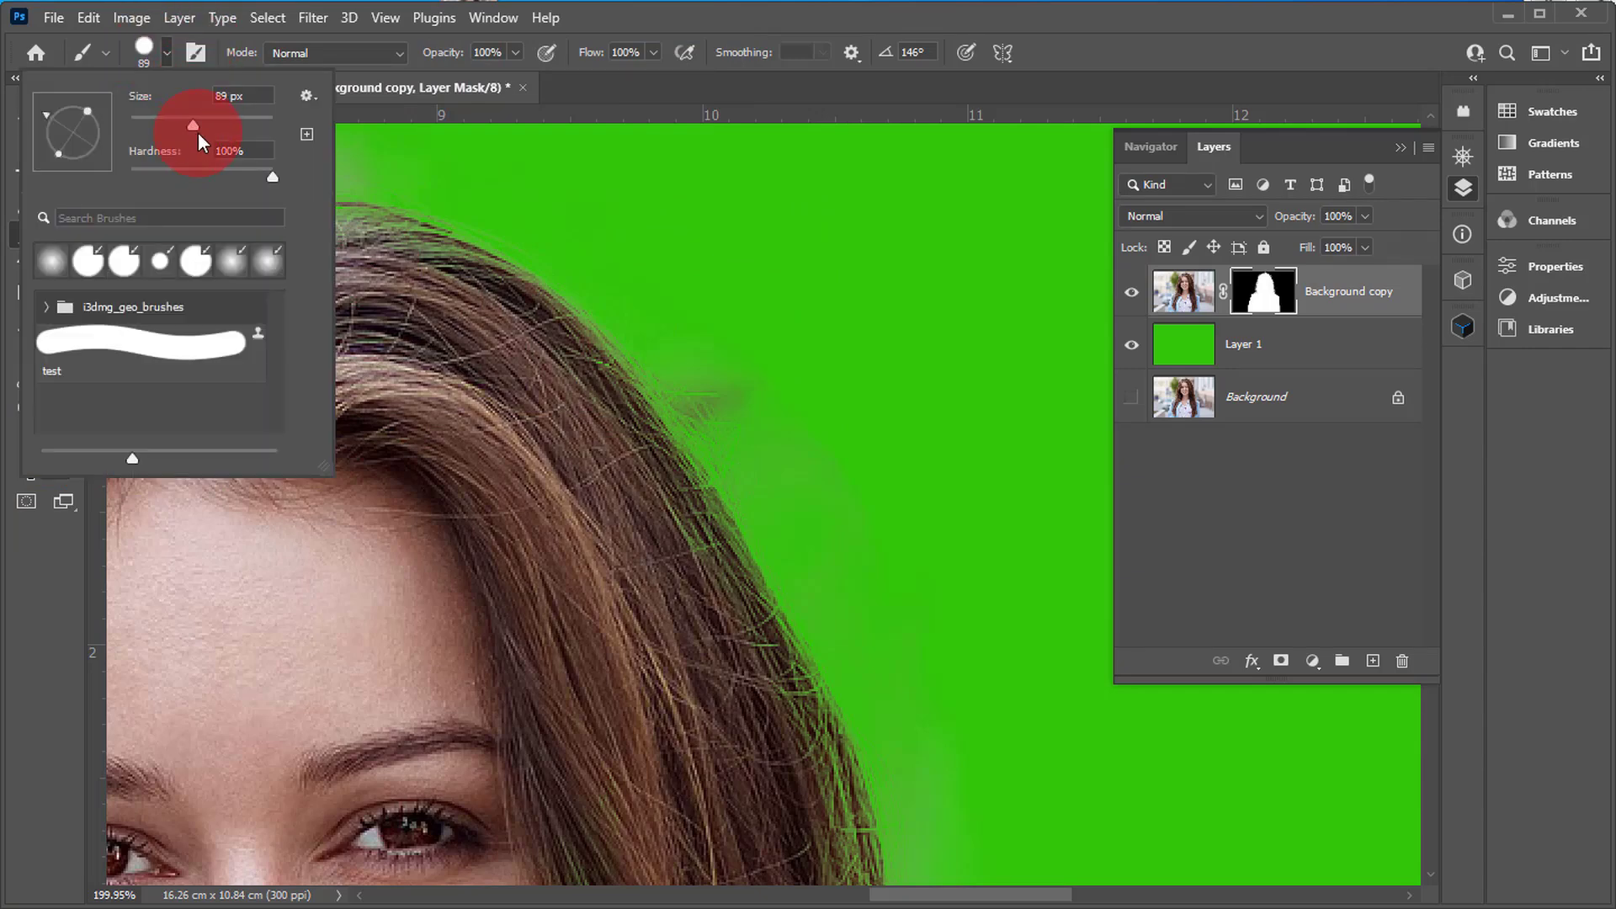
key("Return")
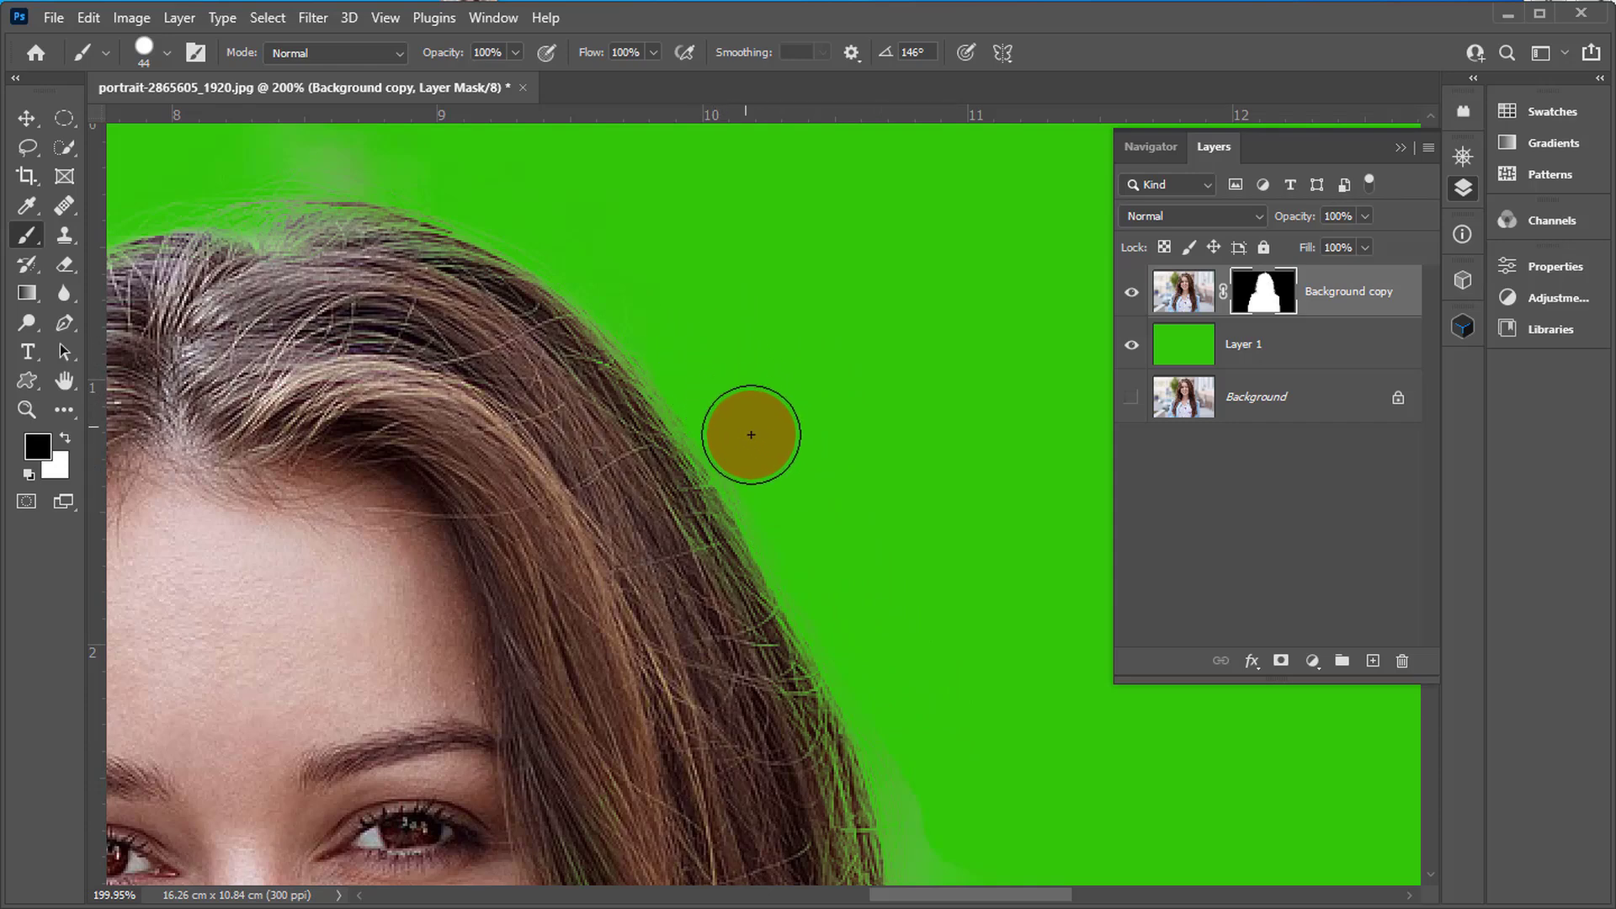
- Paint black on the mask over the haze along the right hair edge beside the eye and cheek
key("space")
left_click_drag(964, 653, 772, 374)
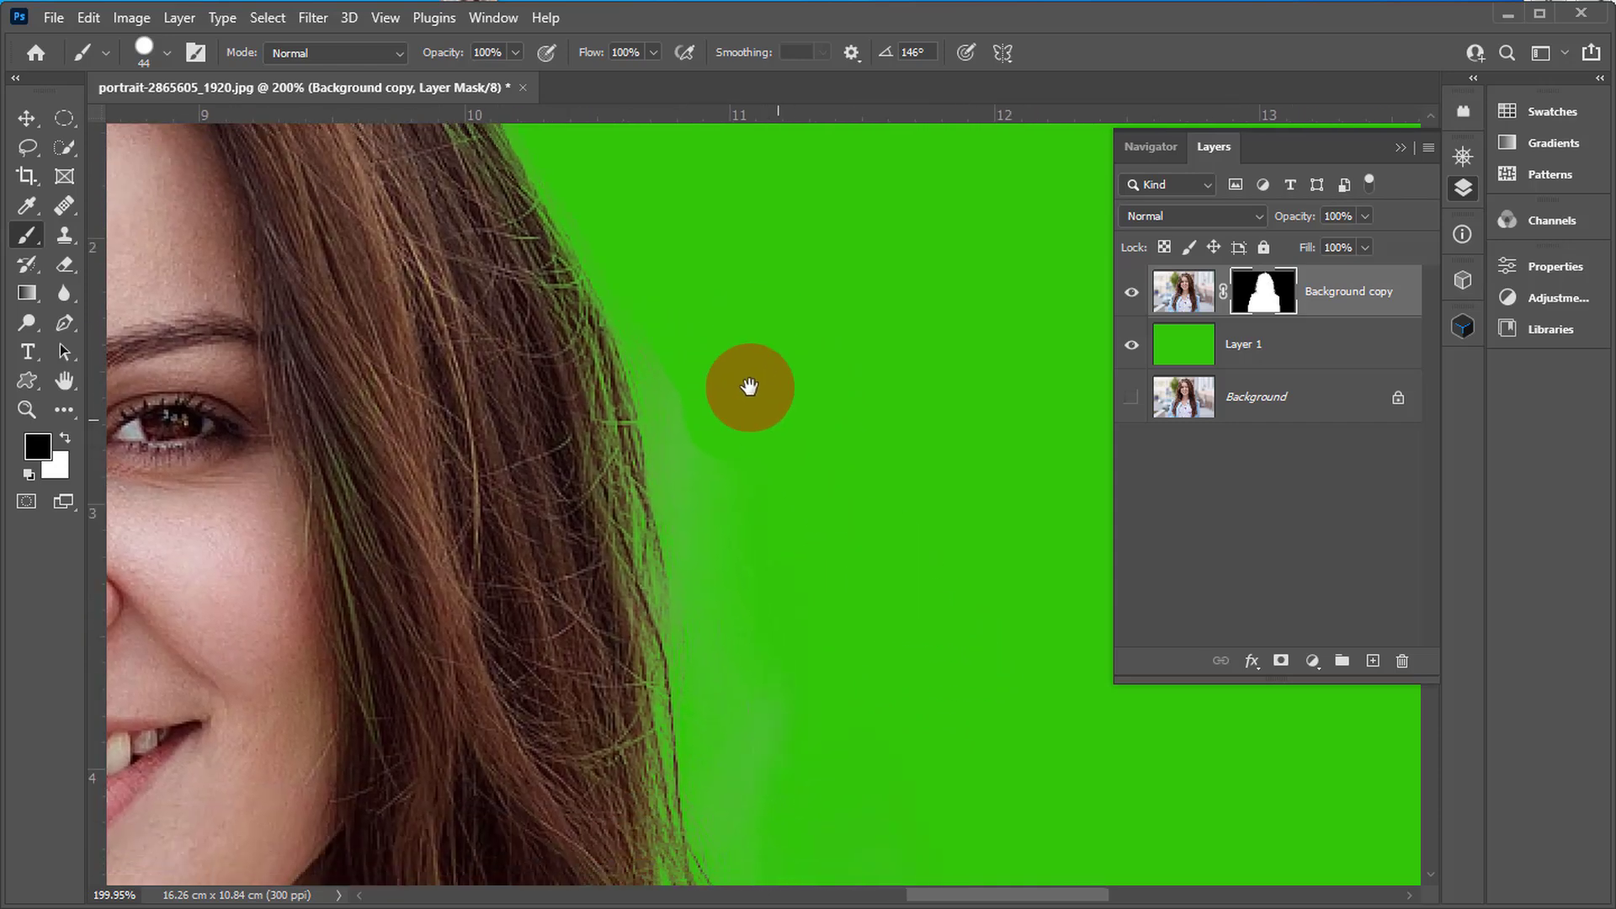
mouse_move(678, 292)
left_mouse_down()
mouse_move(719, 416)
mouse_move(717, 470)
mouse_move(696, 480)
mouse_move(650, 238)
left_mouse_up()
key("space")
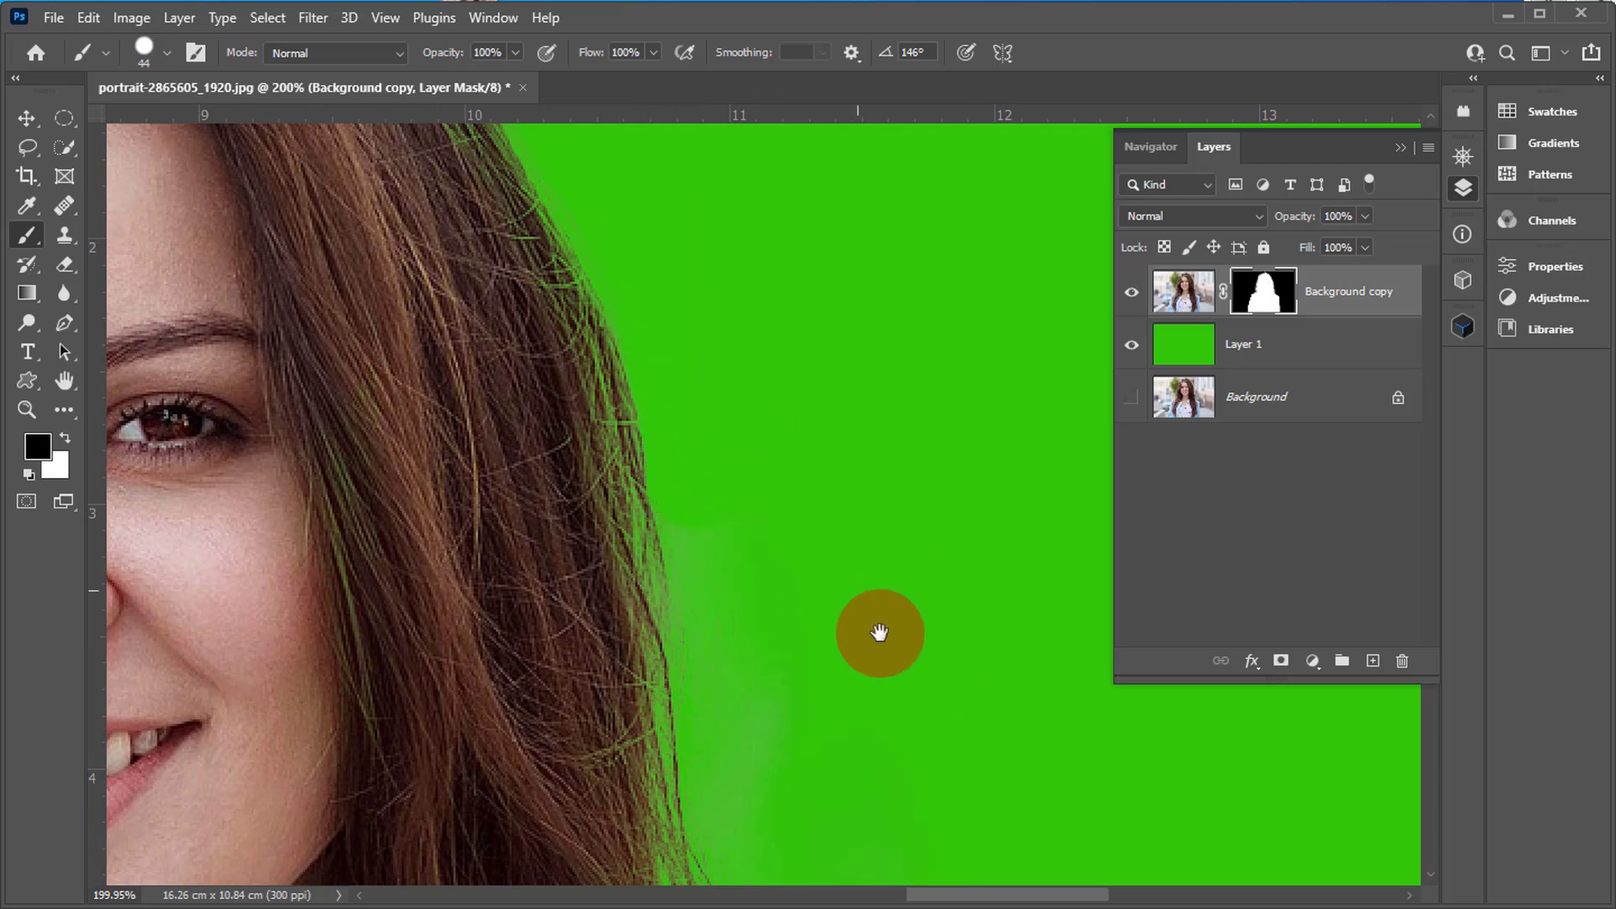
left_click_drag(871, 617, 765, 282)
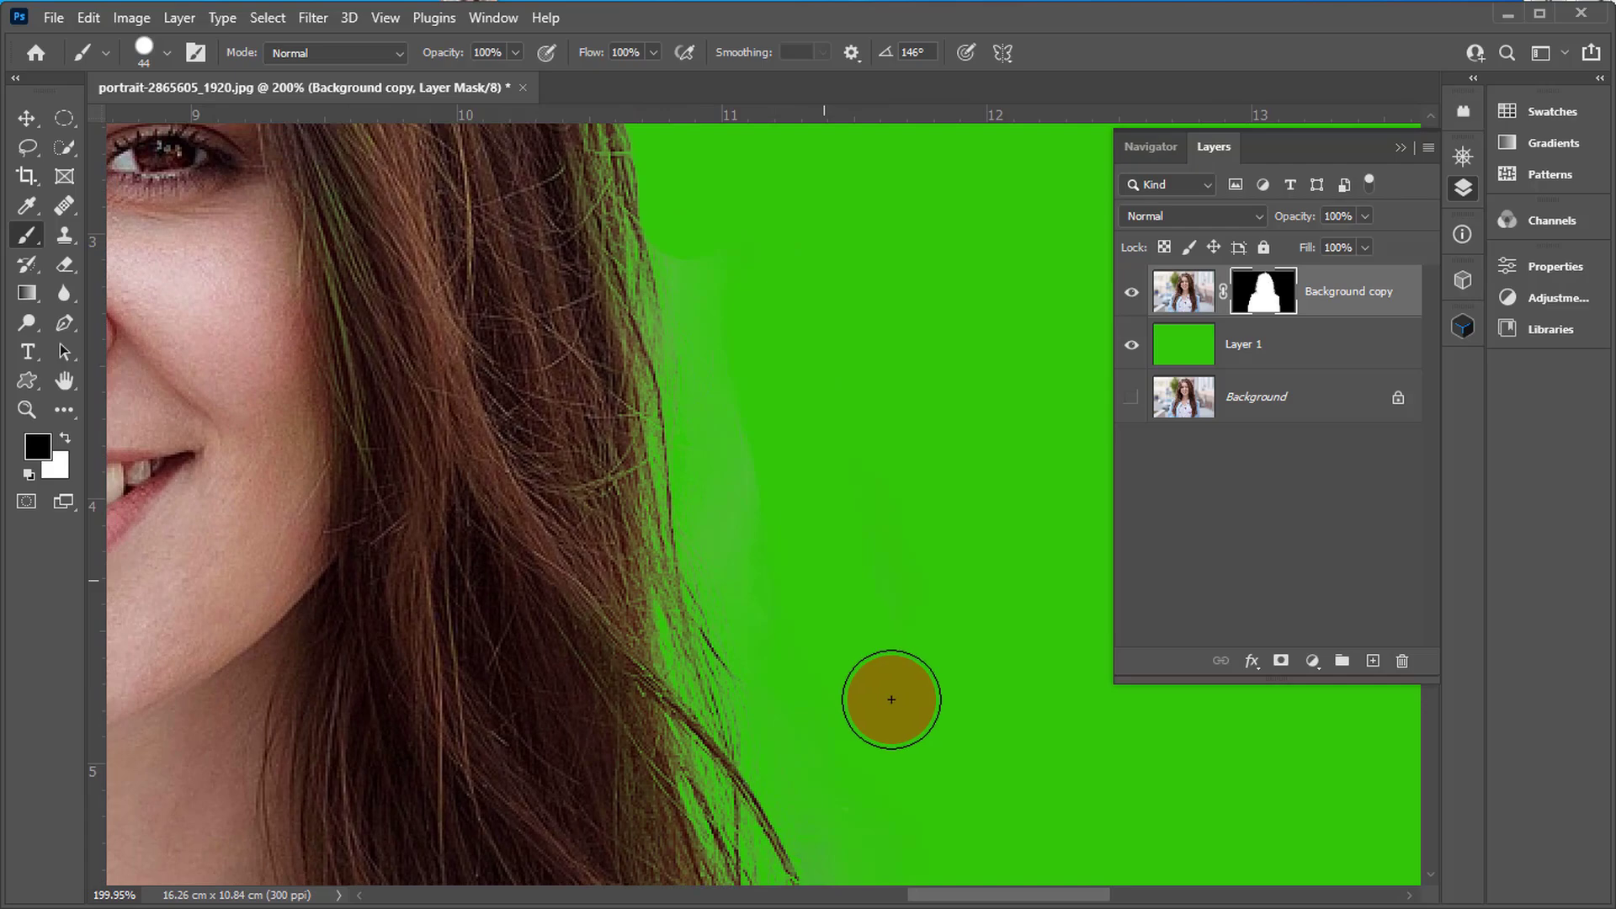
key("space")
left_click_drag(731, 228, 765, 400)
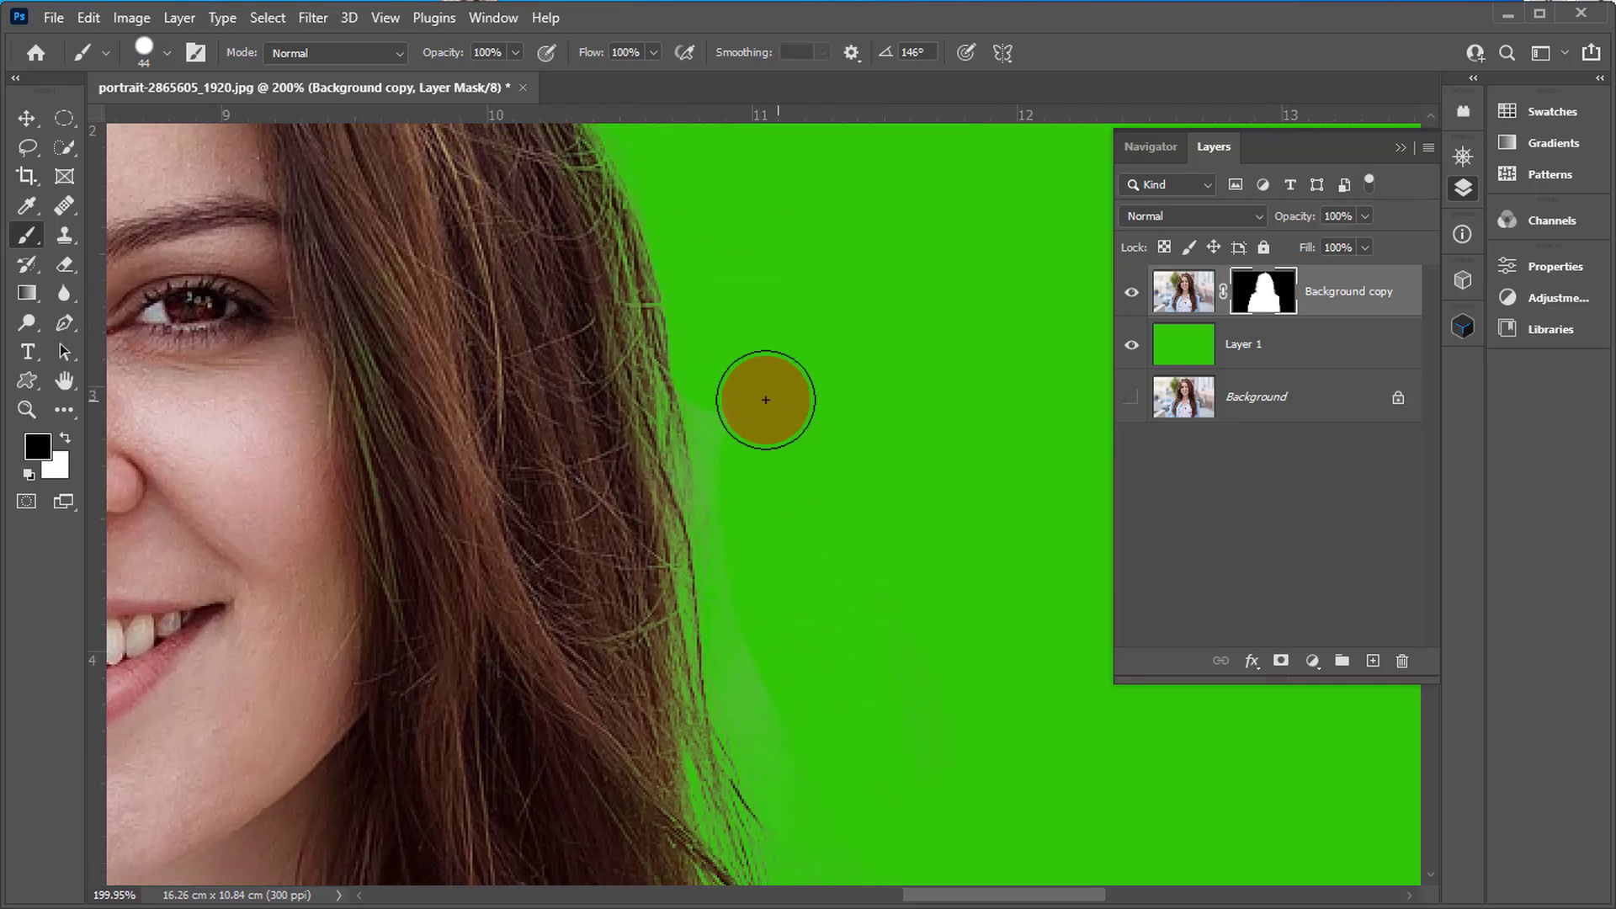
- Paint black on the mask over the haze around the loose strands above the right shoulder
key("space")
left_click_drag(842, 612, 717, 246)
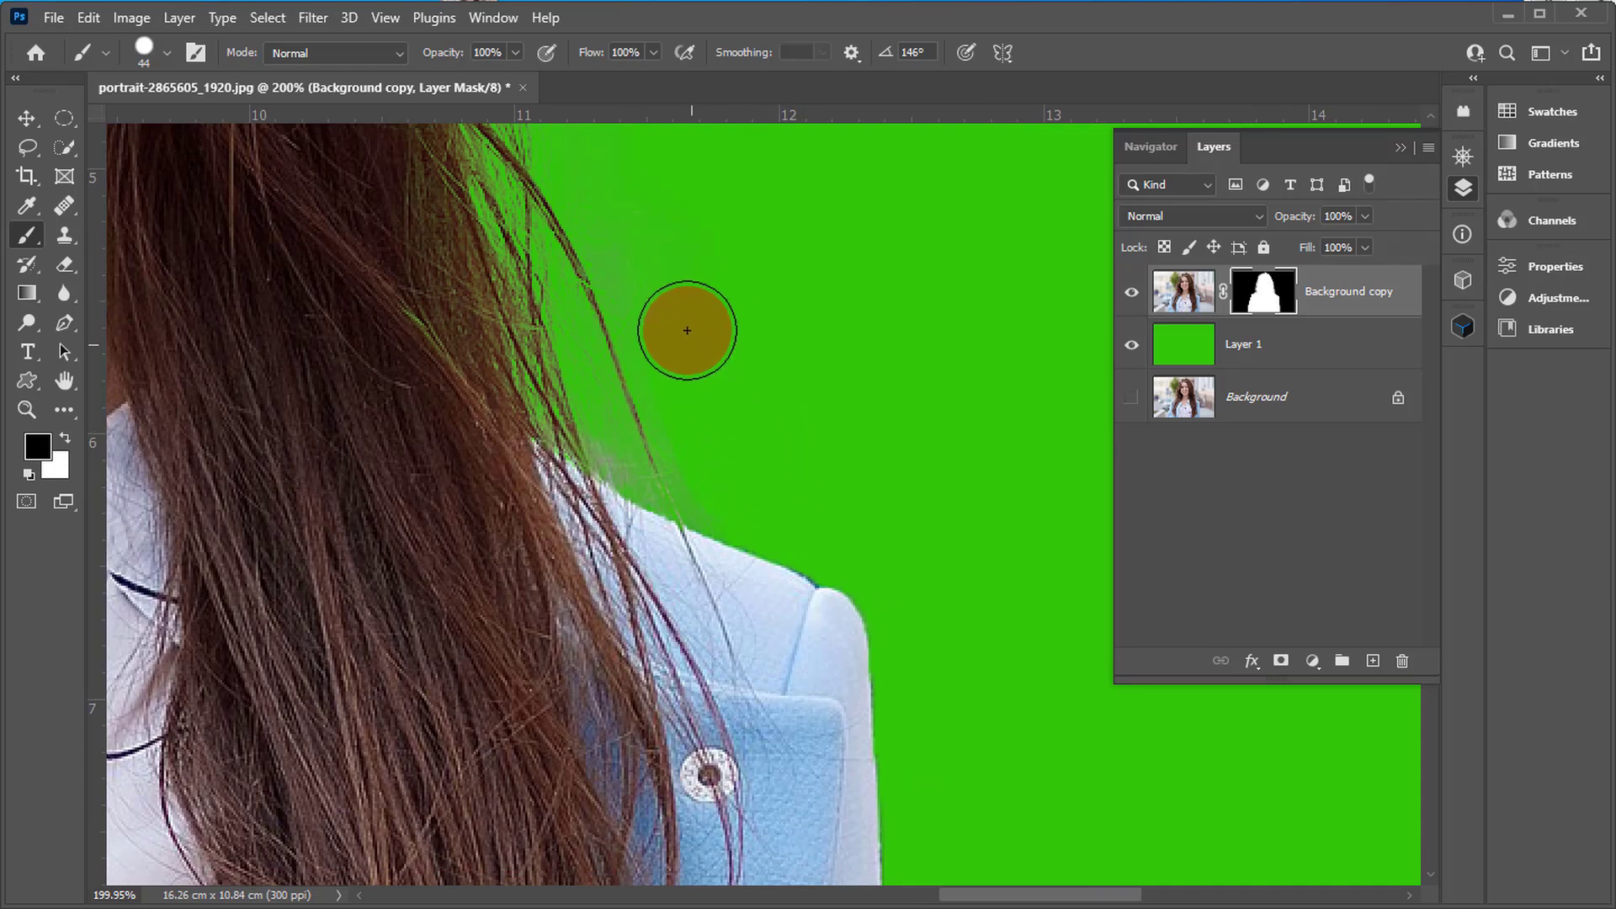
key("space")
left_click_drag(726, 298, 773, 397)
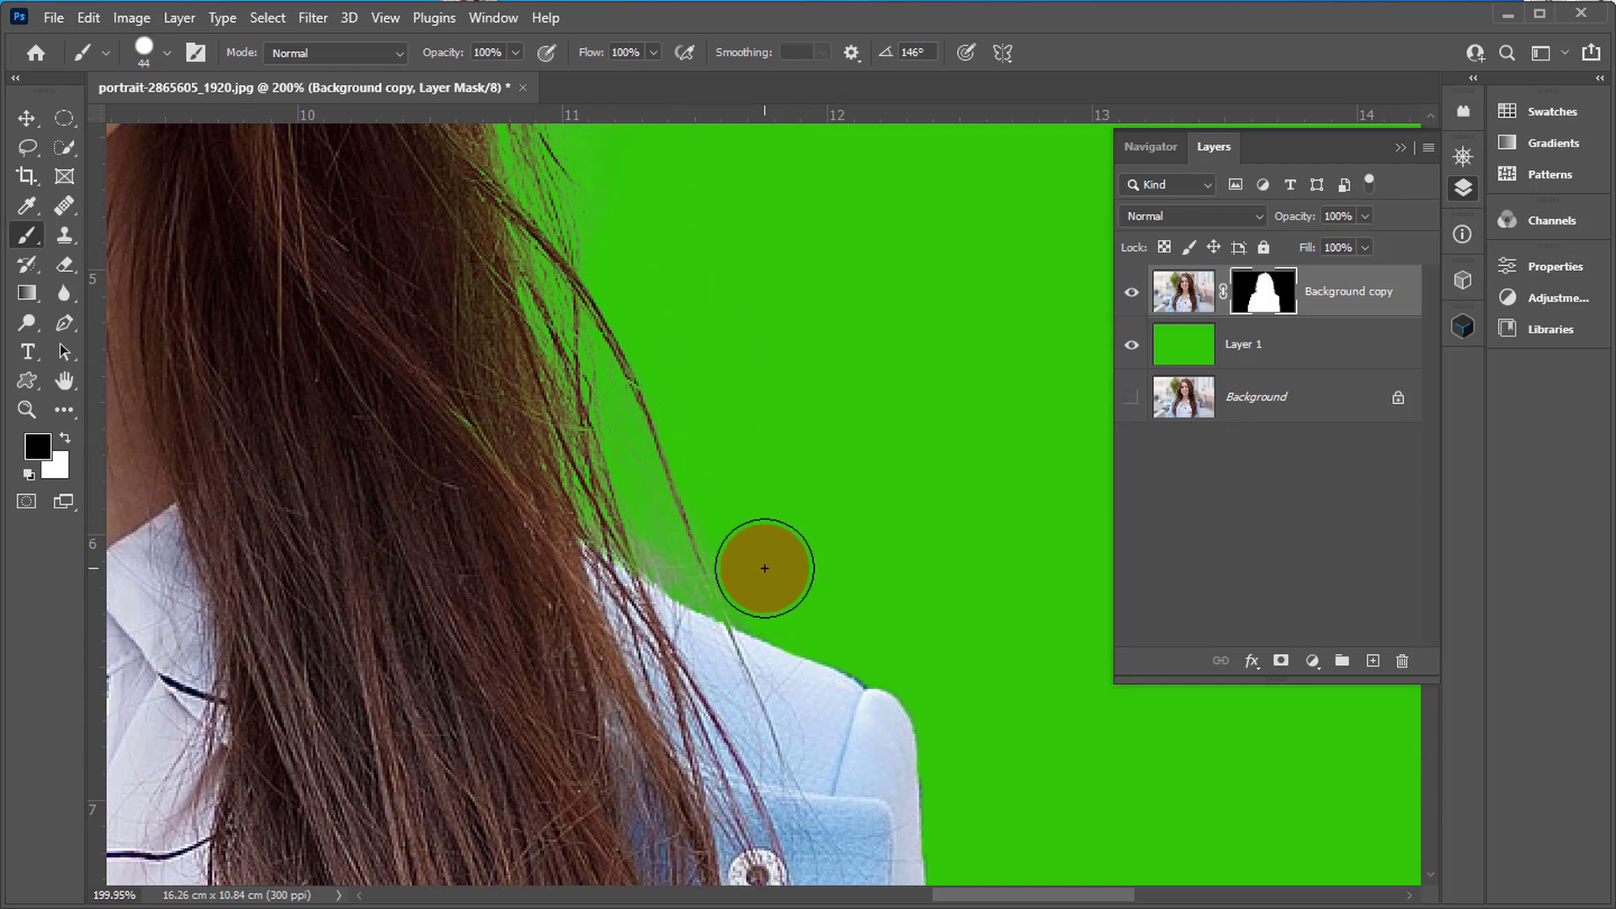
left_click_drag(623, 362, 951, 533)
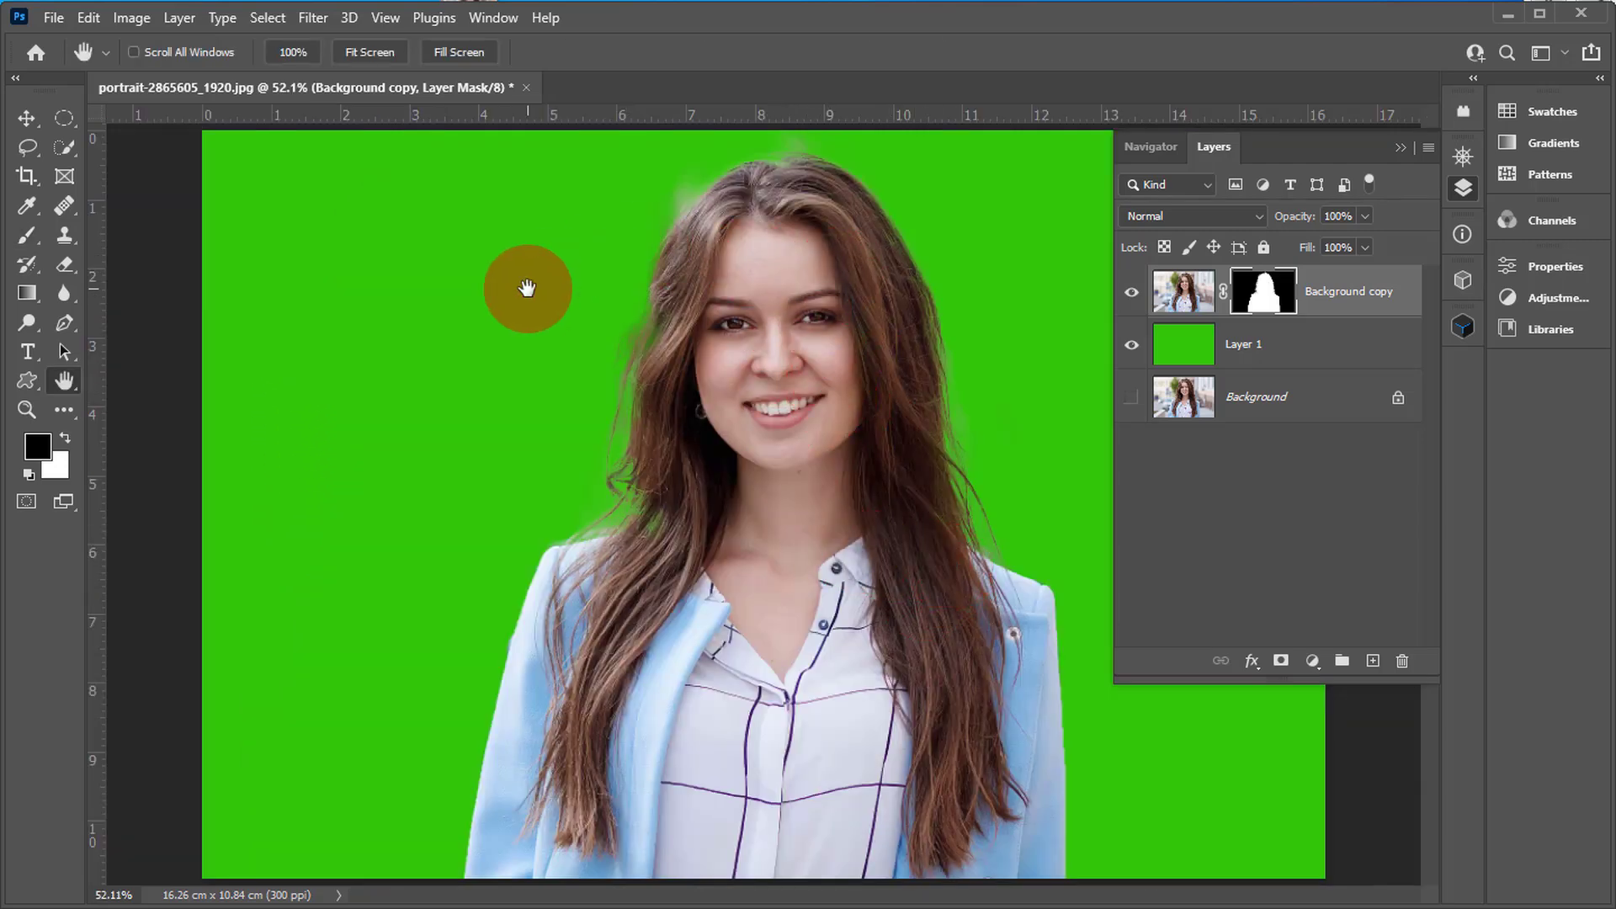
- Hide the green Layer 1 and the masked Background copy layer
left_click(762, 322)
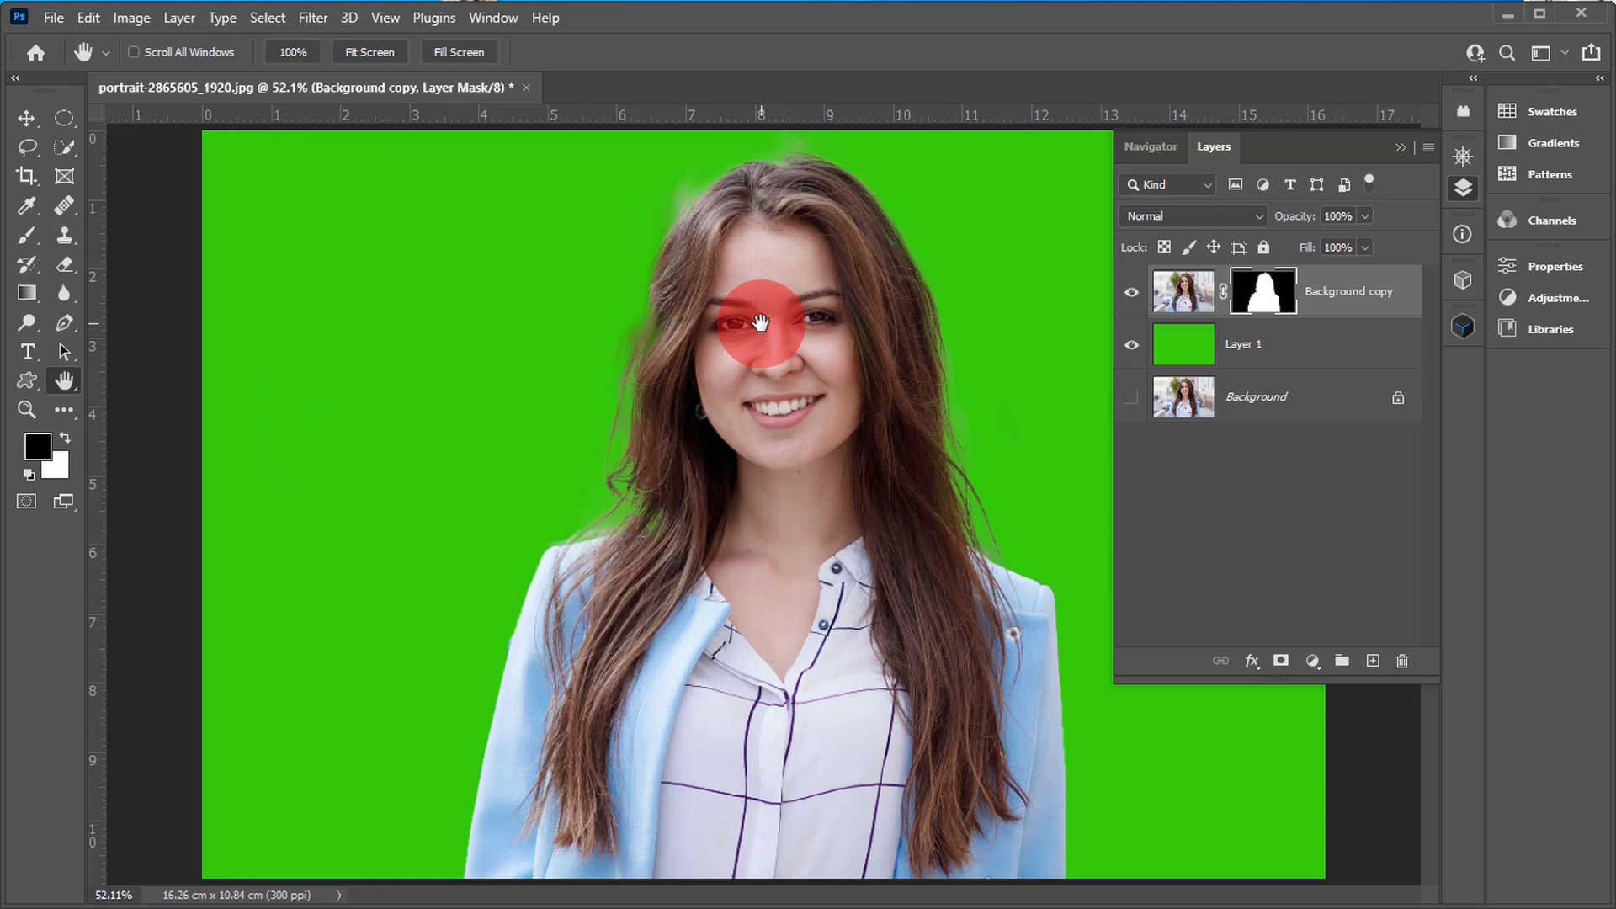
left_click_drag(760, 322, 849, 420)
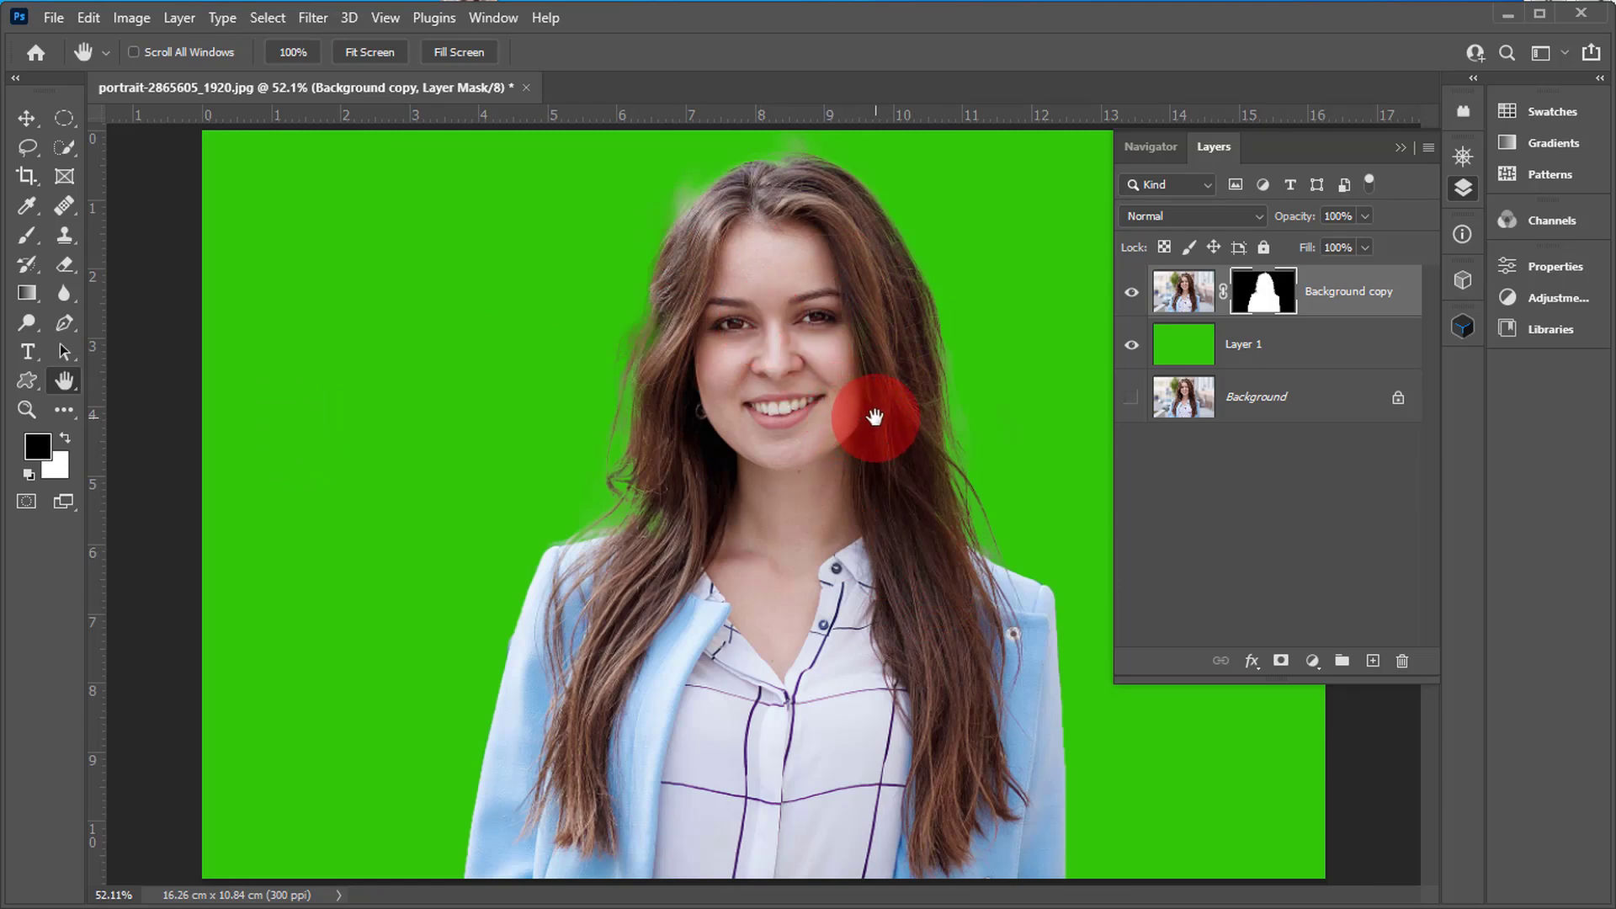
left_click_drag(1143, 360, 1136, 300)
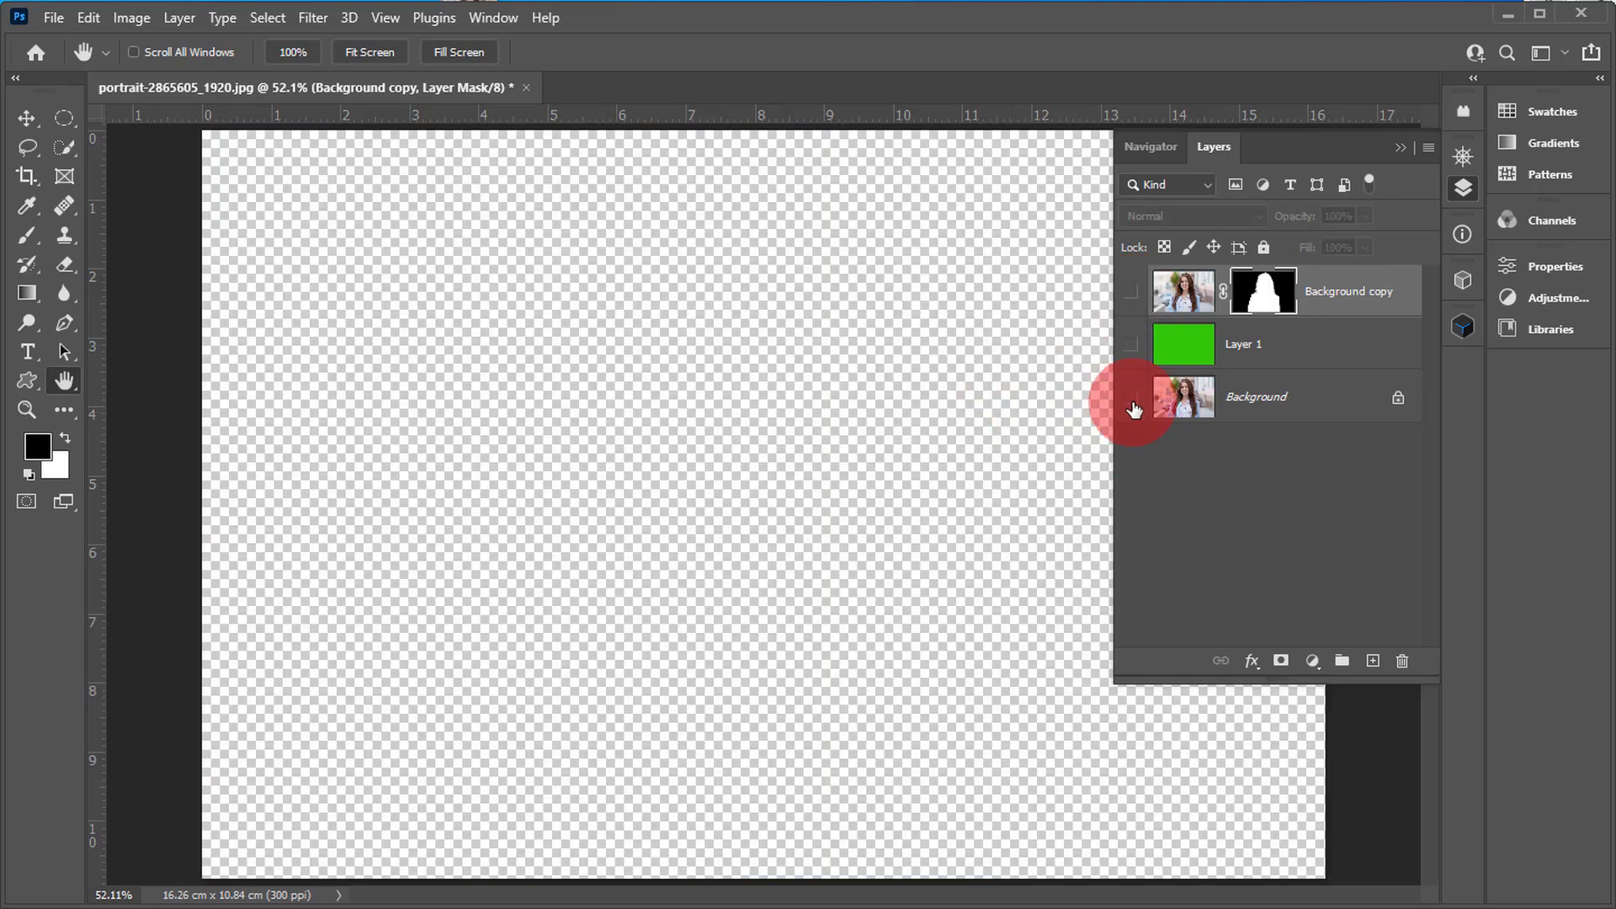
- Make the Background, Background copy and green Layer 1 layers visible again
left_click(1133, 403)
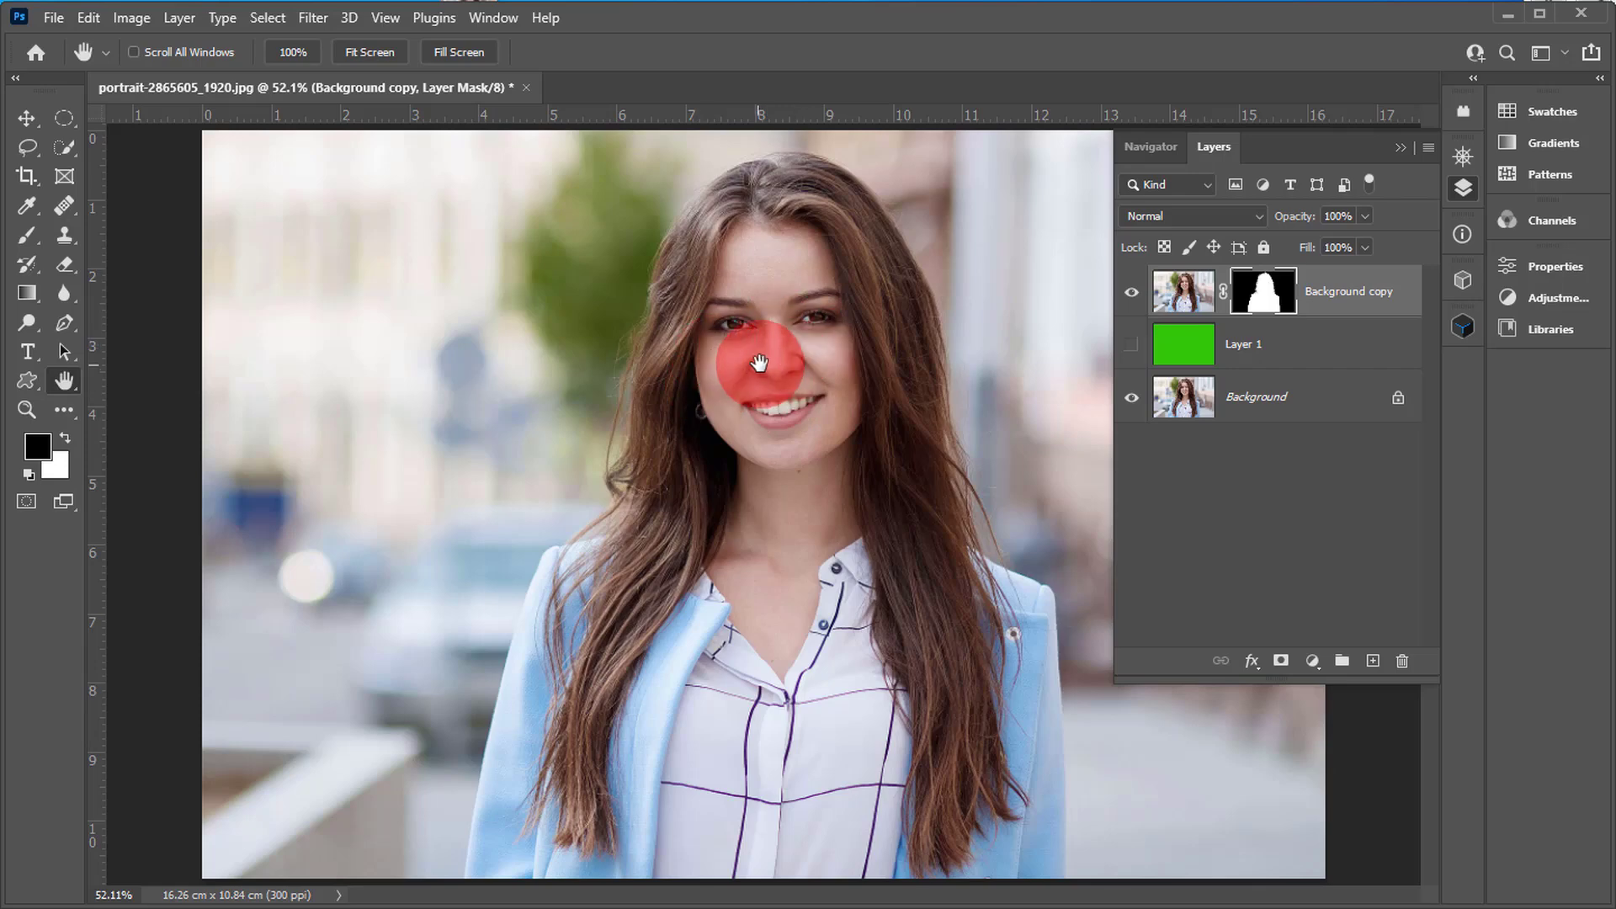
left_click(1142, 346)
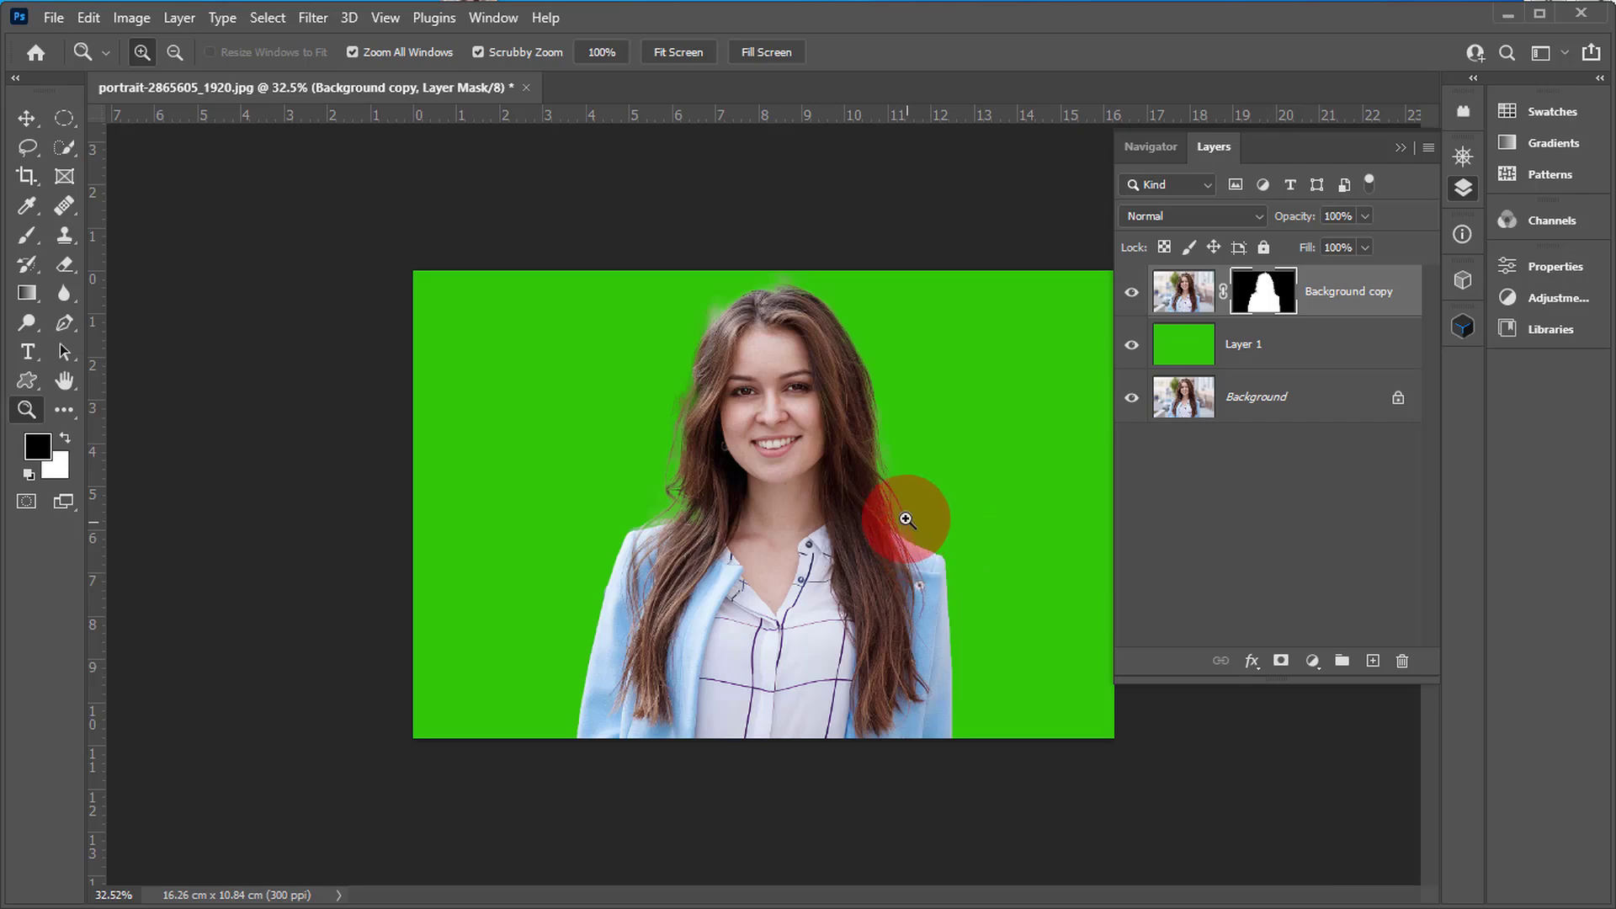
- Brush a stroke on the Background copy layer mask along the hair edge beside the crown
left_click_drag(912, 505, 1031, 580)
left_click_drag(943, 539, 748, 551)
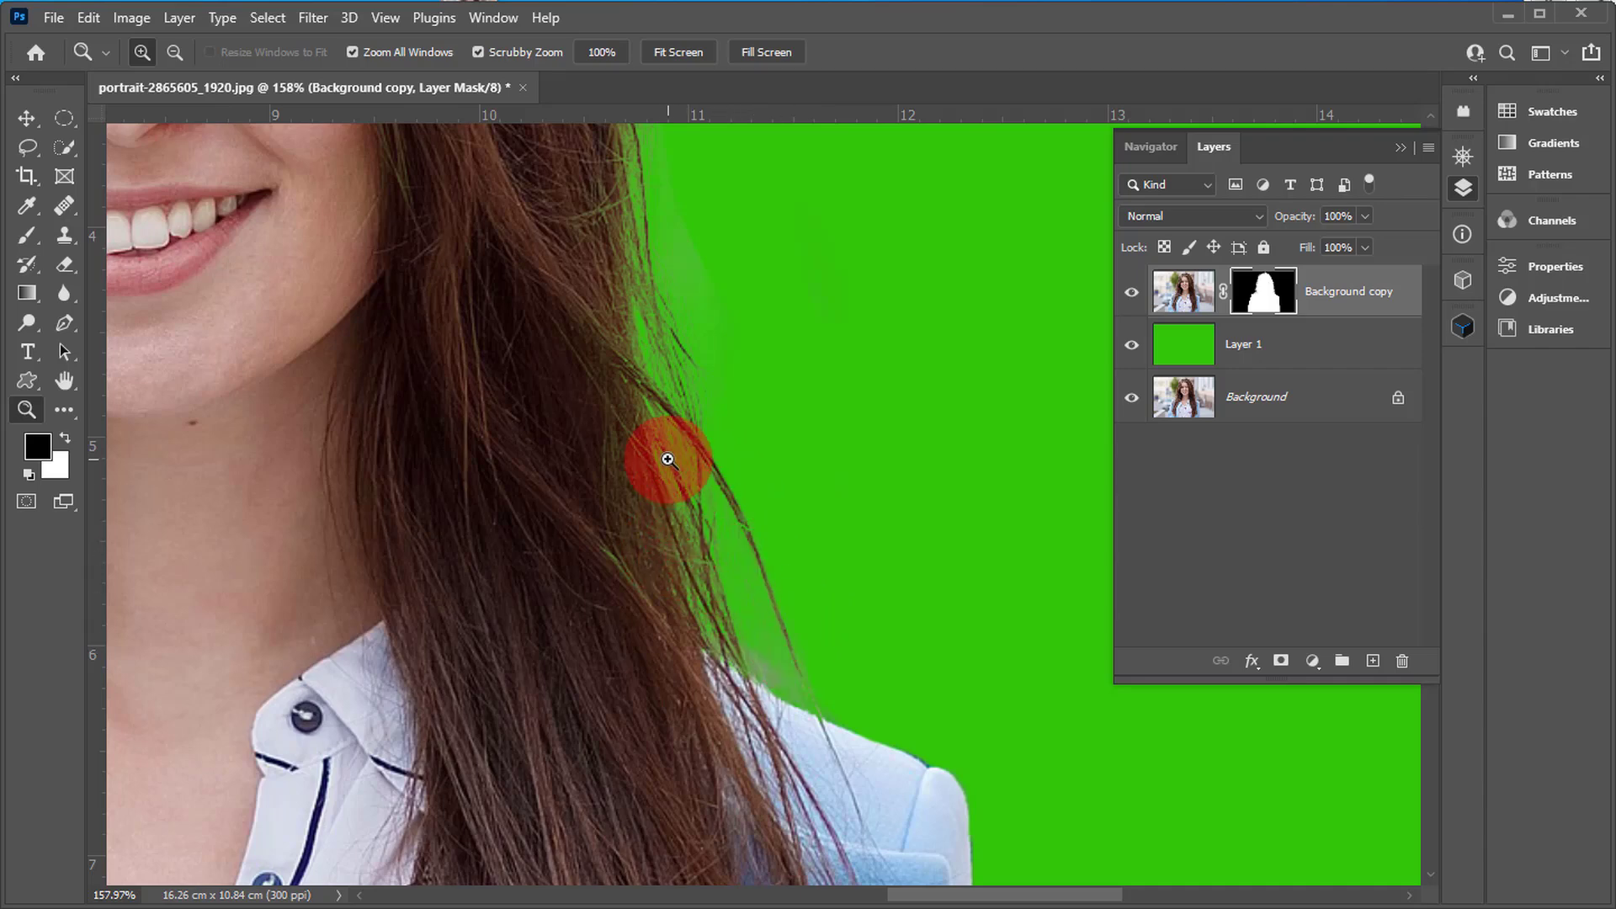
left_click_drag(553, 295, 648, 642)
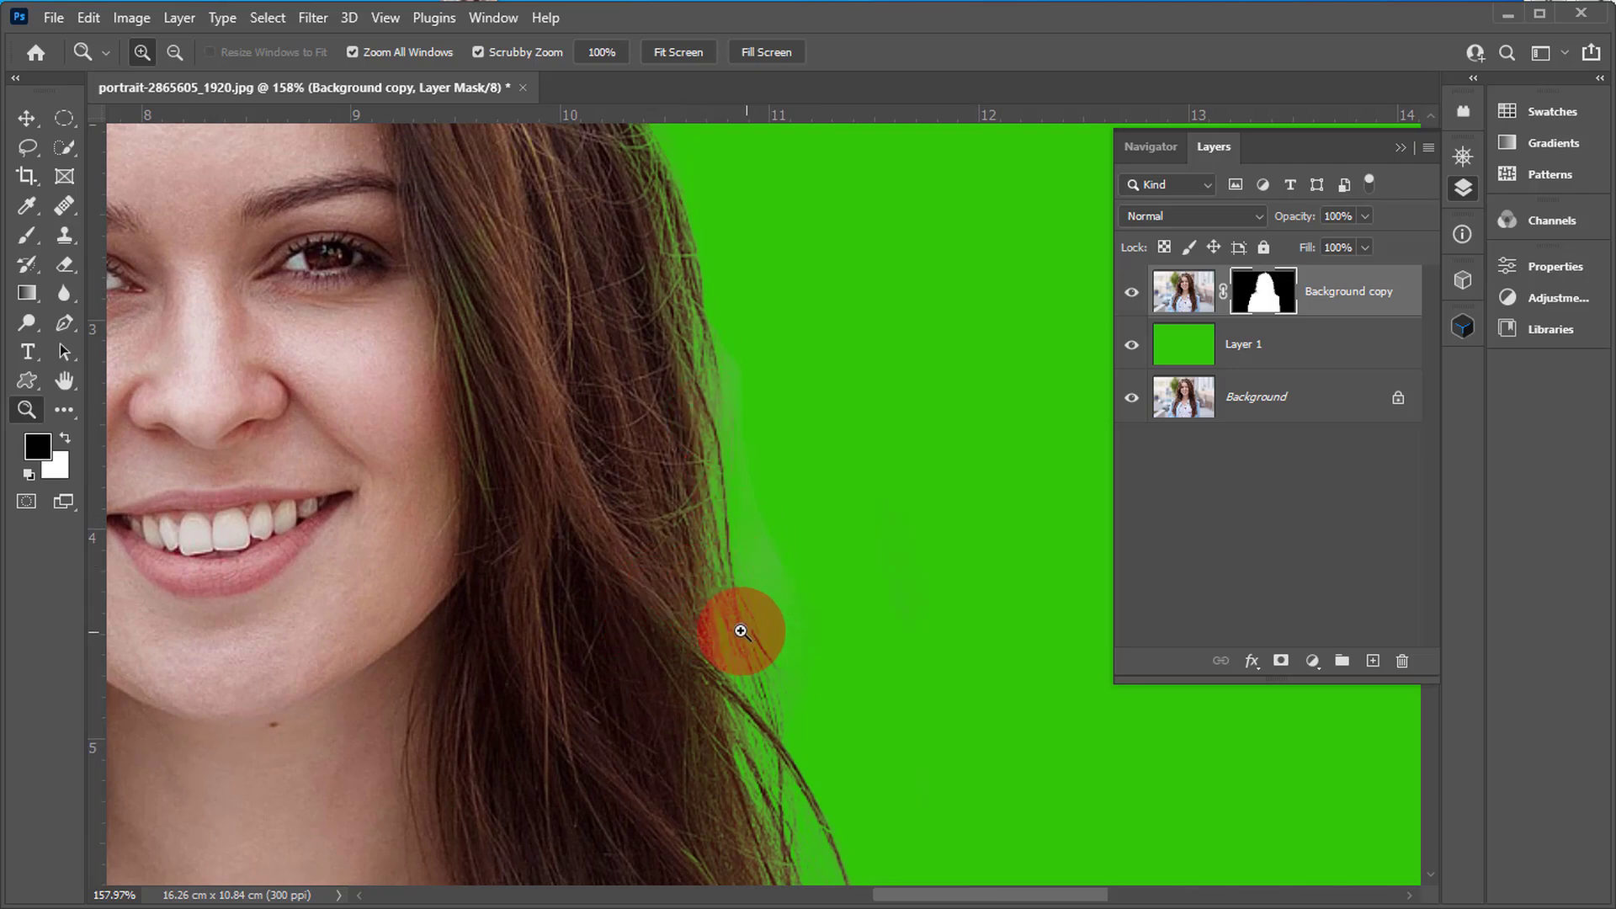
mouse_move(667, 299)
left_mouse_down()
mouse_move(721, 606)
mouse_move(765, 721)
left_mouse_up()
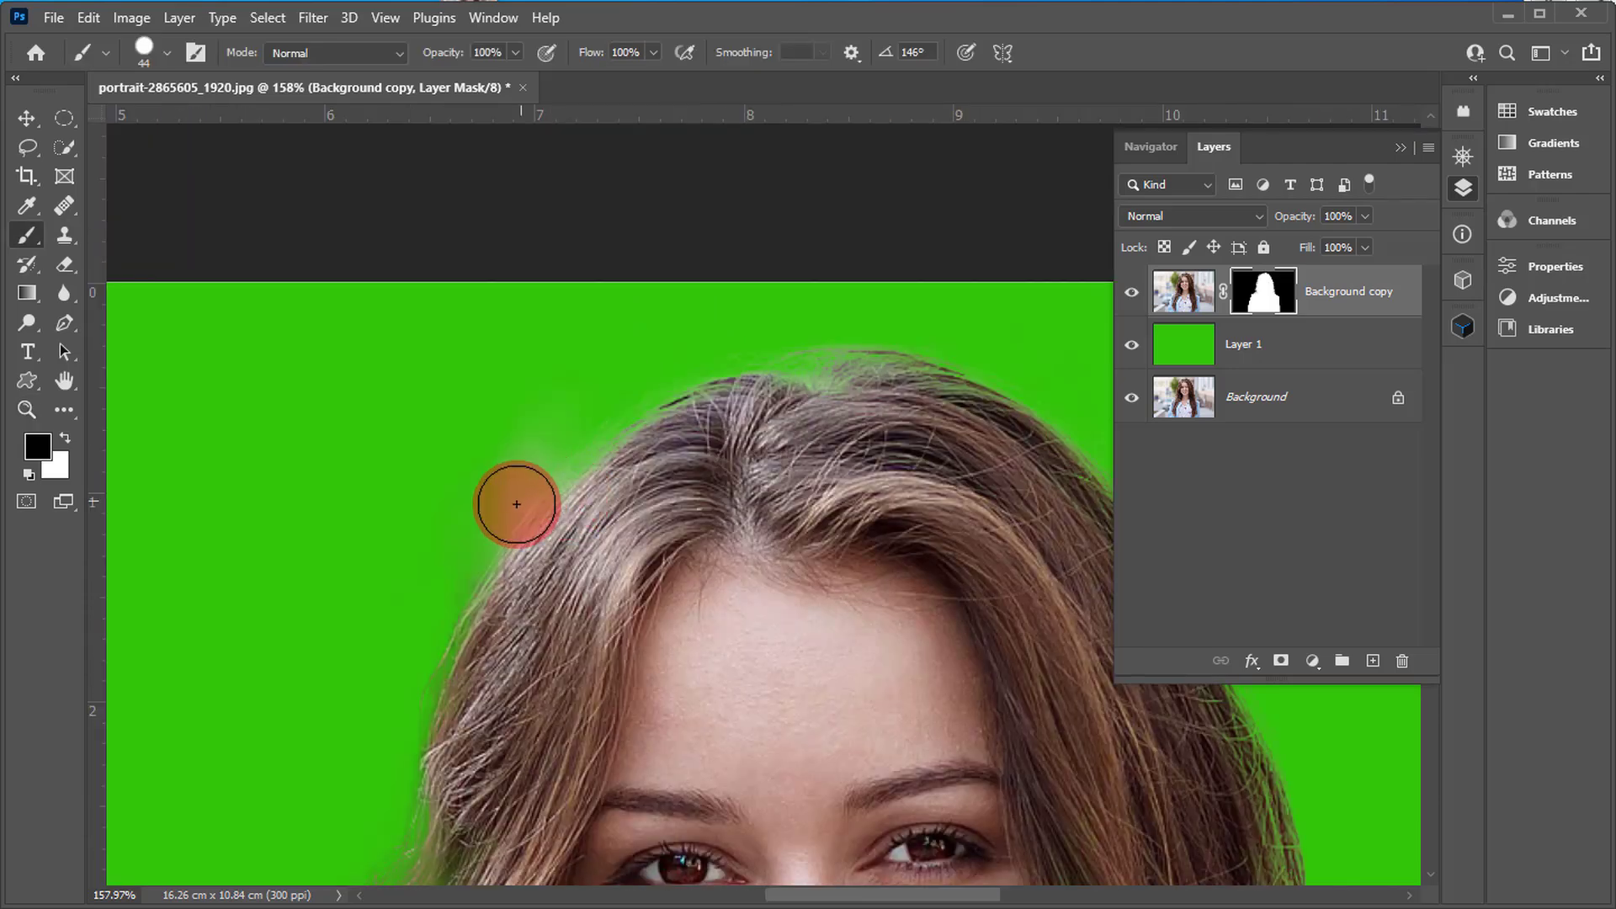
mouse_move(517, 504)
left_mouse_down()
mouse_move(559, 443)
mouse_move(510, 455)
left_mouse_up()
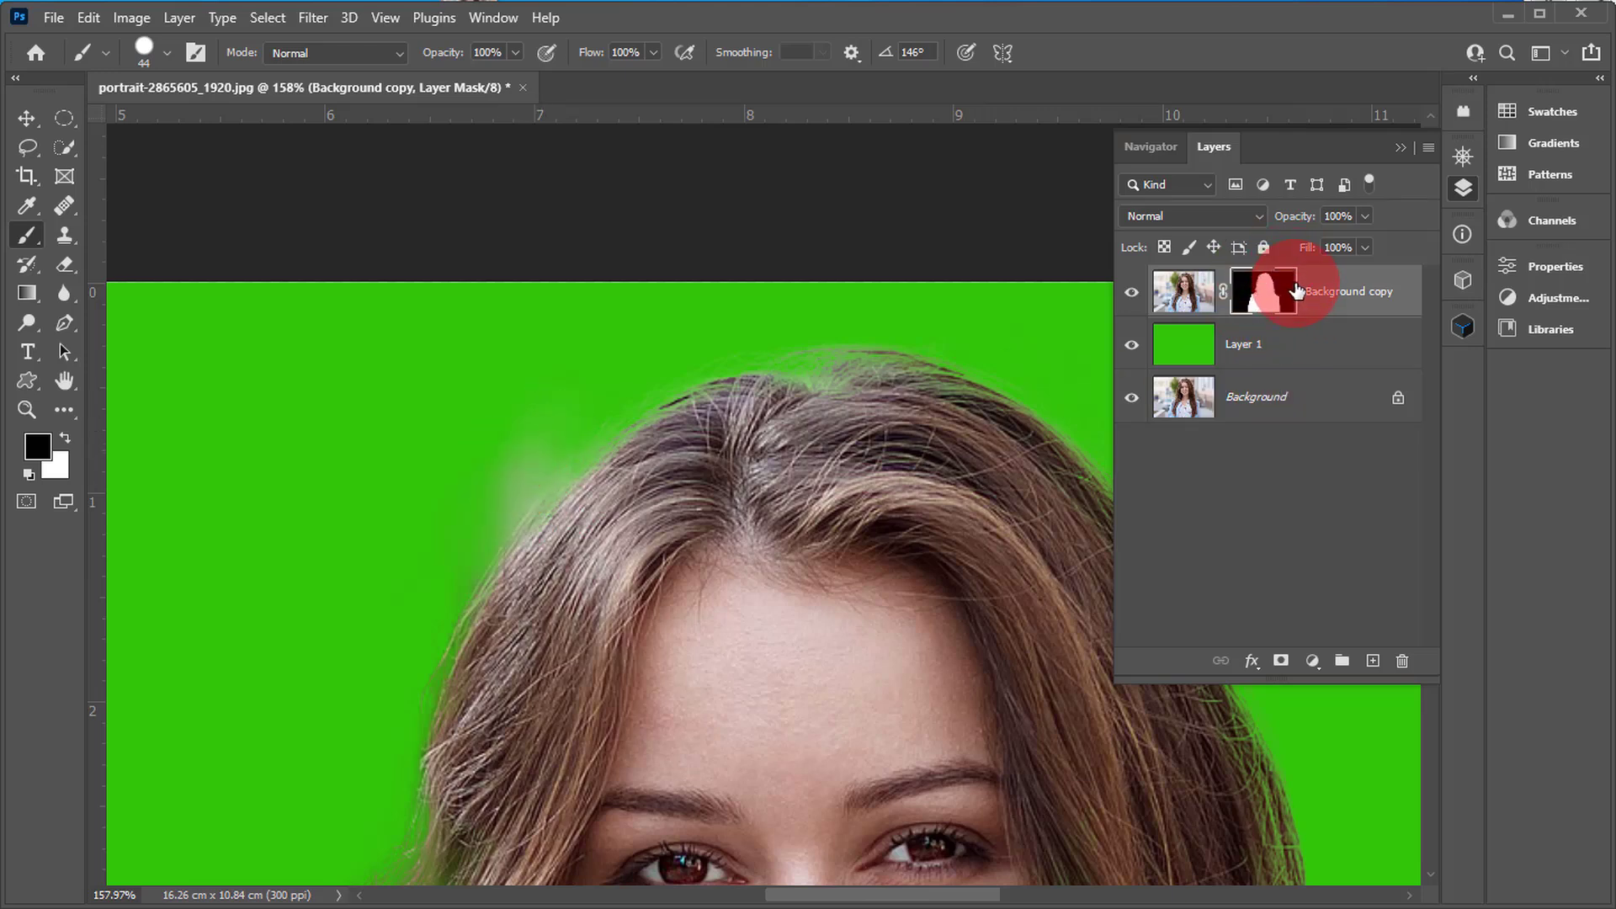
- Set the foreground color to black (000000) and paint out the haze beside the crown on the Background copy mask with the Brush
key("d")
left_click(37, 455)
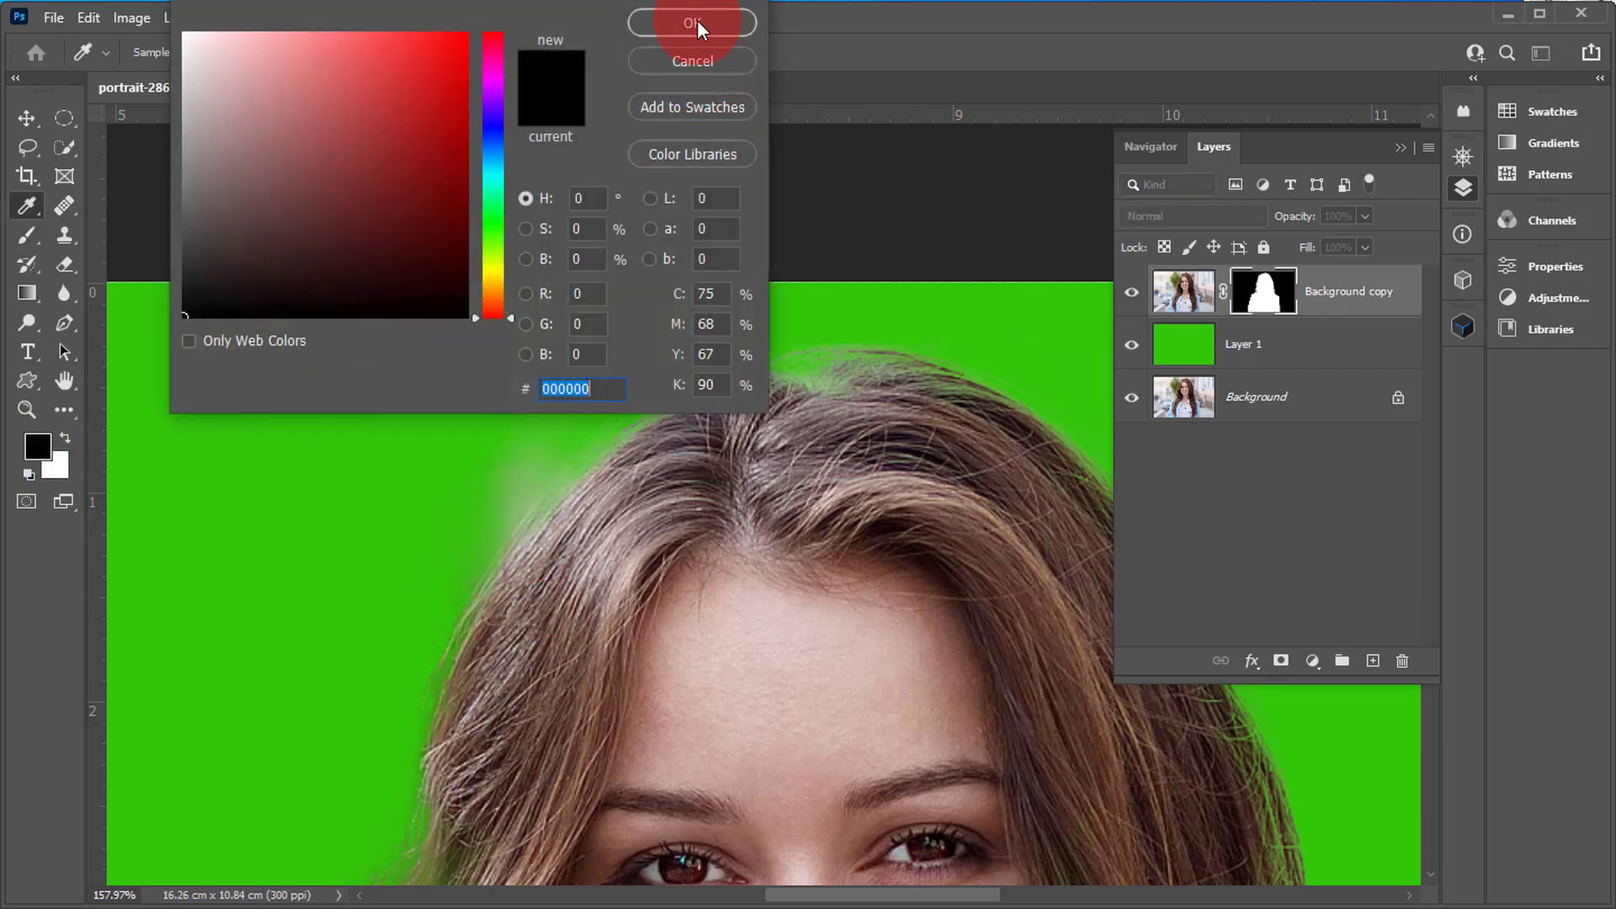
left_click(695, 23)
left_click(27, 236)
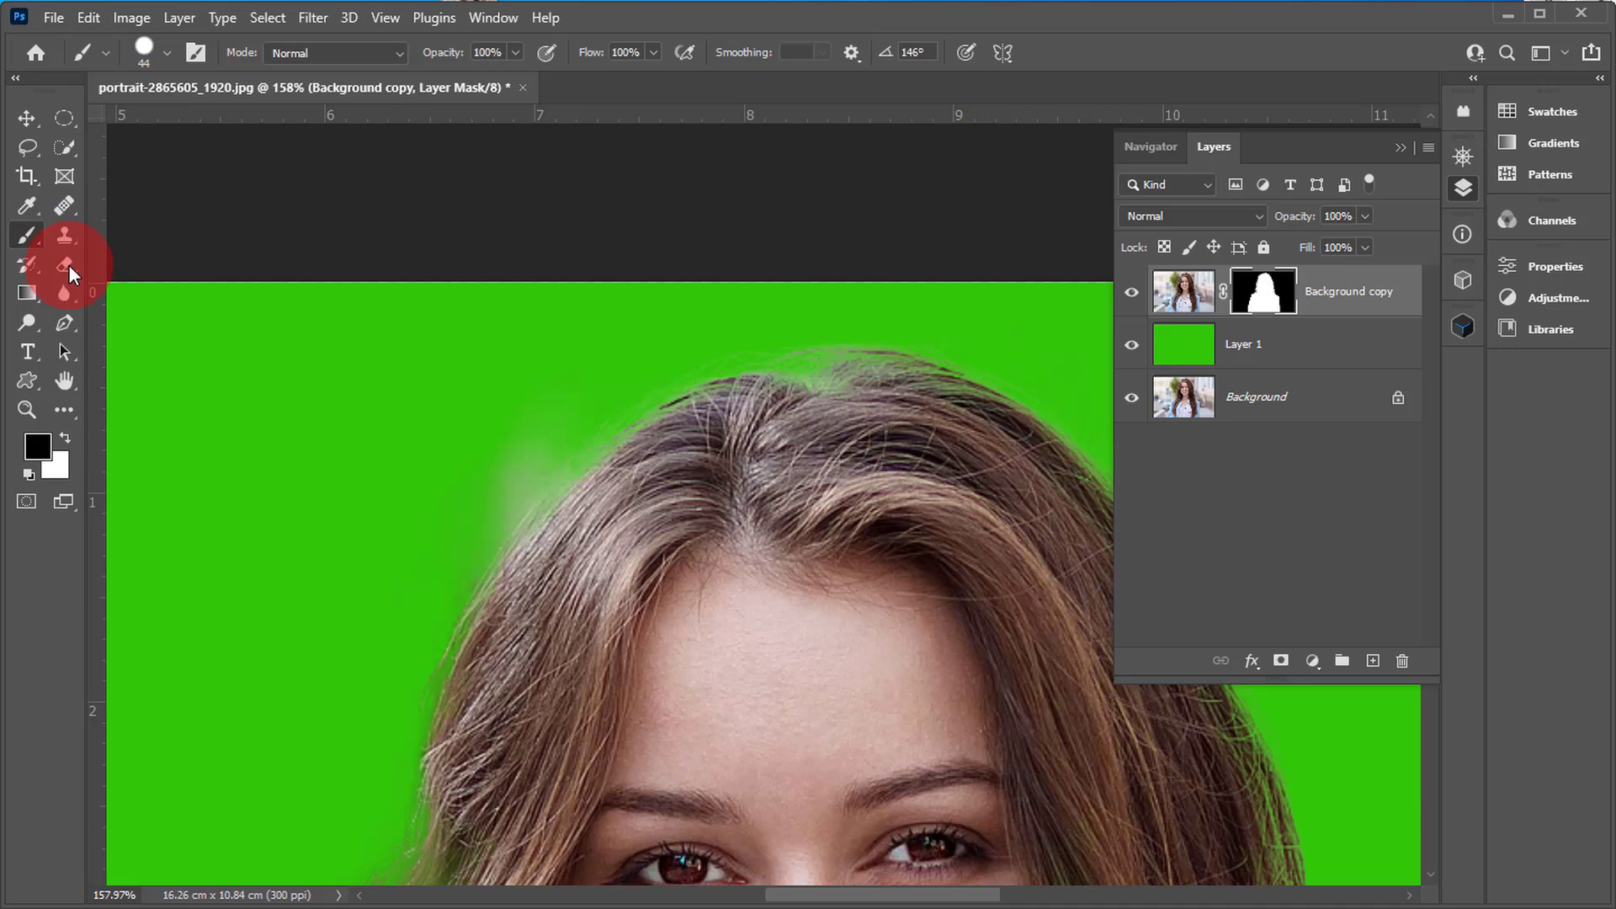
left_click_drag(537, 396, 463, 516)
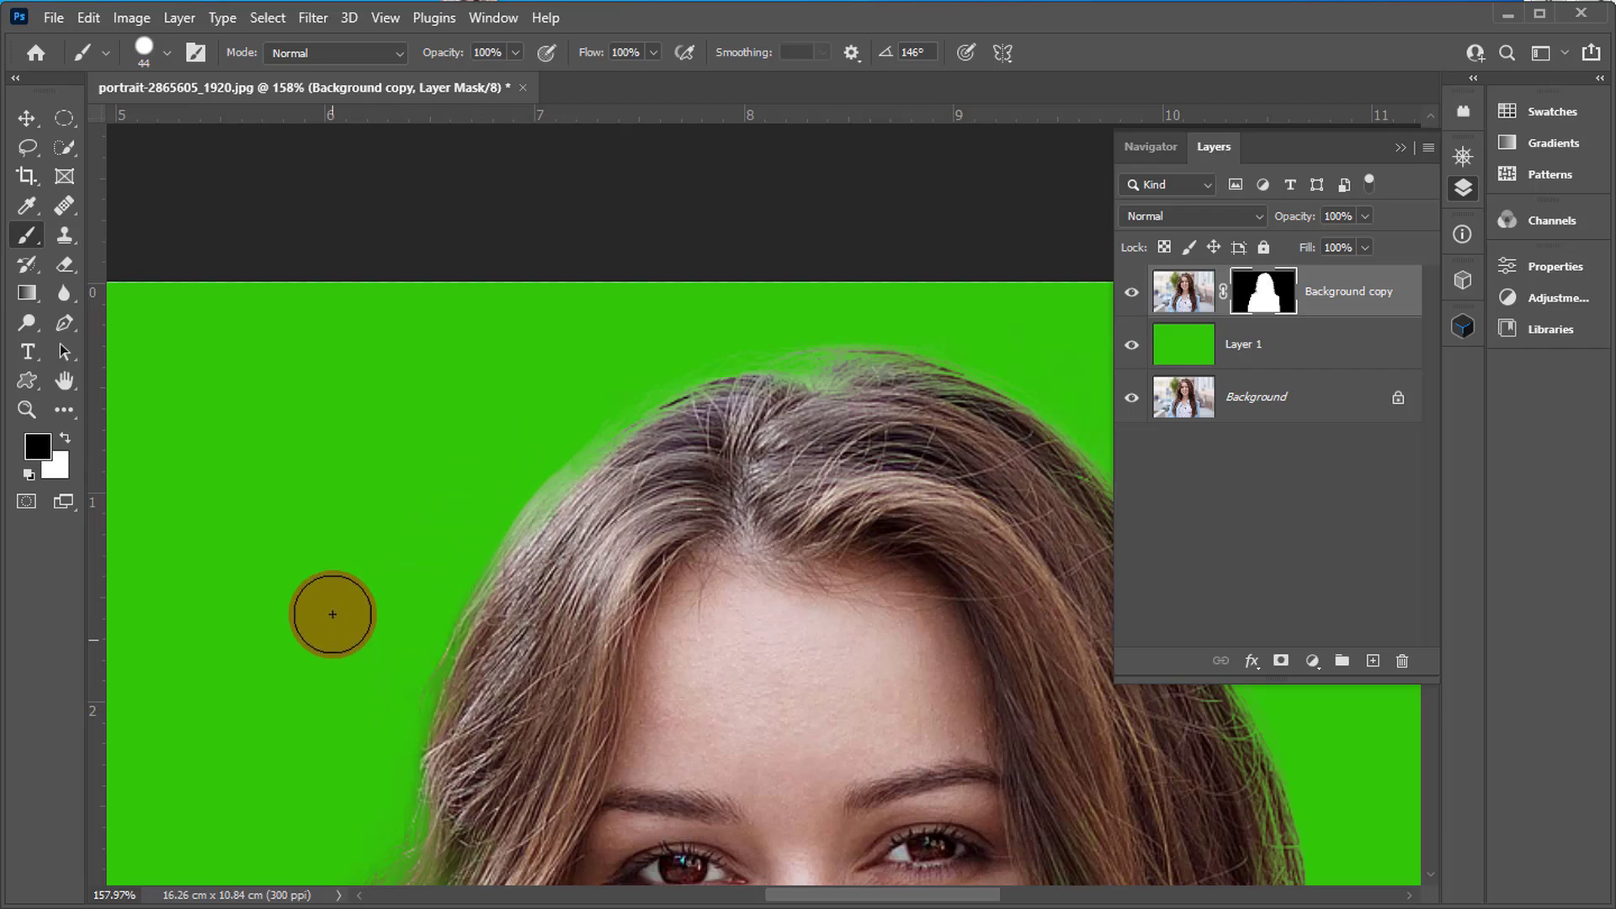
left_click_drag(436, 527, 573, 359)
left_click_drag(517, 533, 426, 315)
left_click_drag(500, 536, 716, 354)
left_click_drag(538, 555, 473, 595)
left_click_drag(682, 399, 433, 559)
left_click(64, 382)
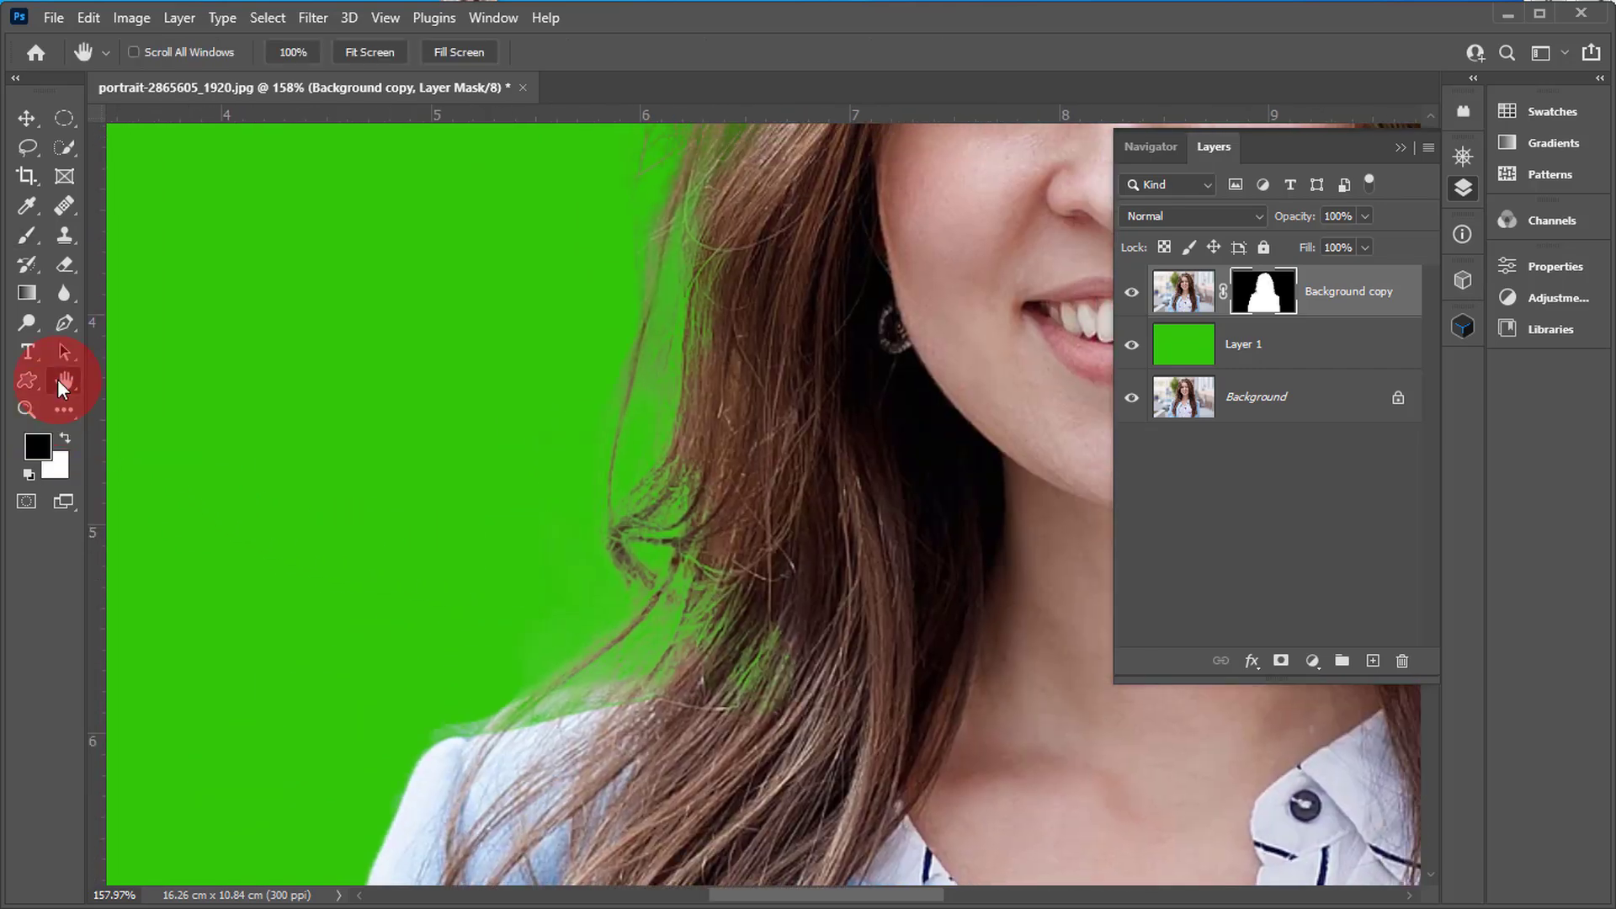
double_click(64, 382)
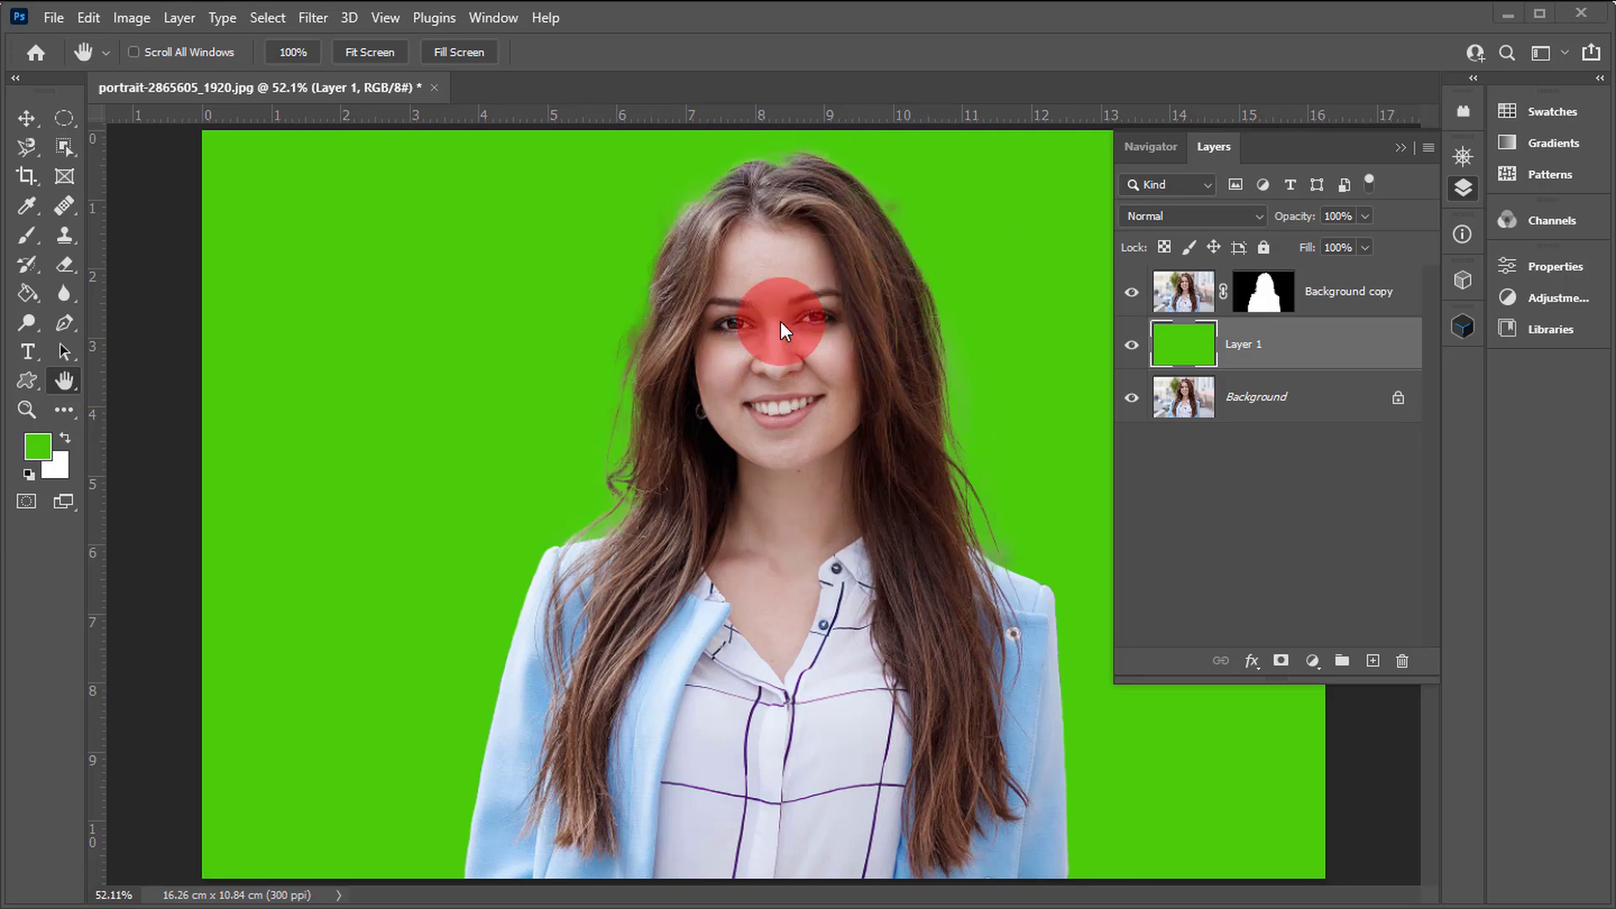
- Open the image sunset-6364266_1920 from the photo6 folder
left_click(58, 17)
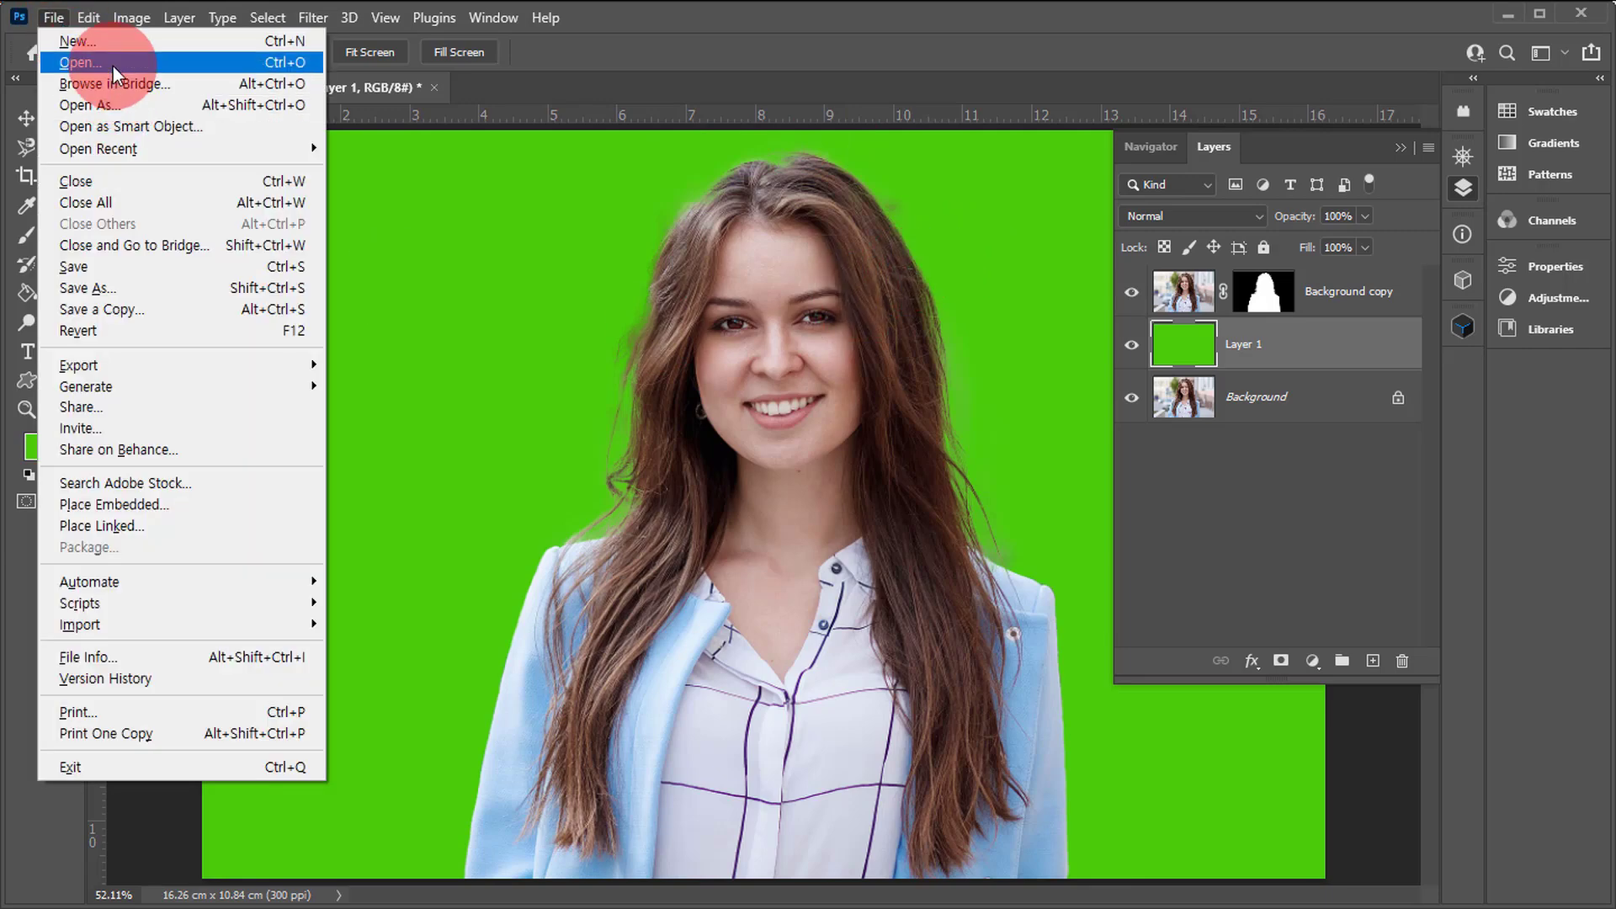
left_click(112, 66)
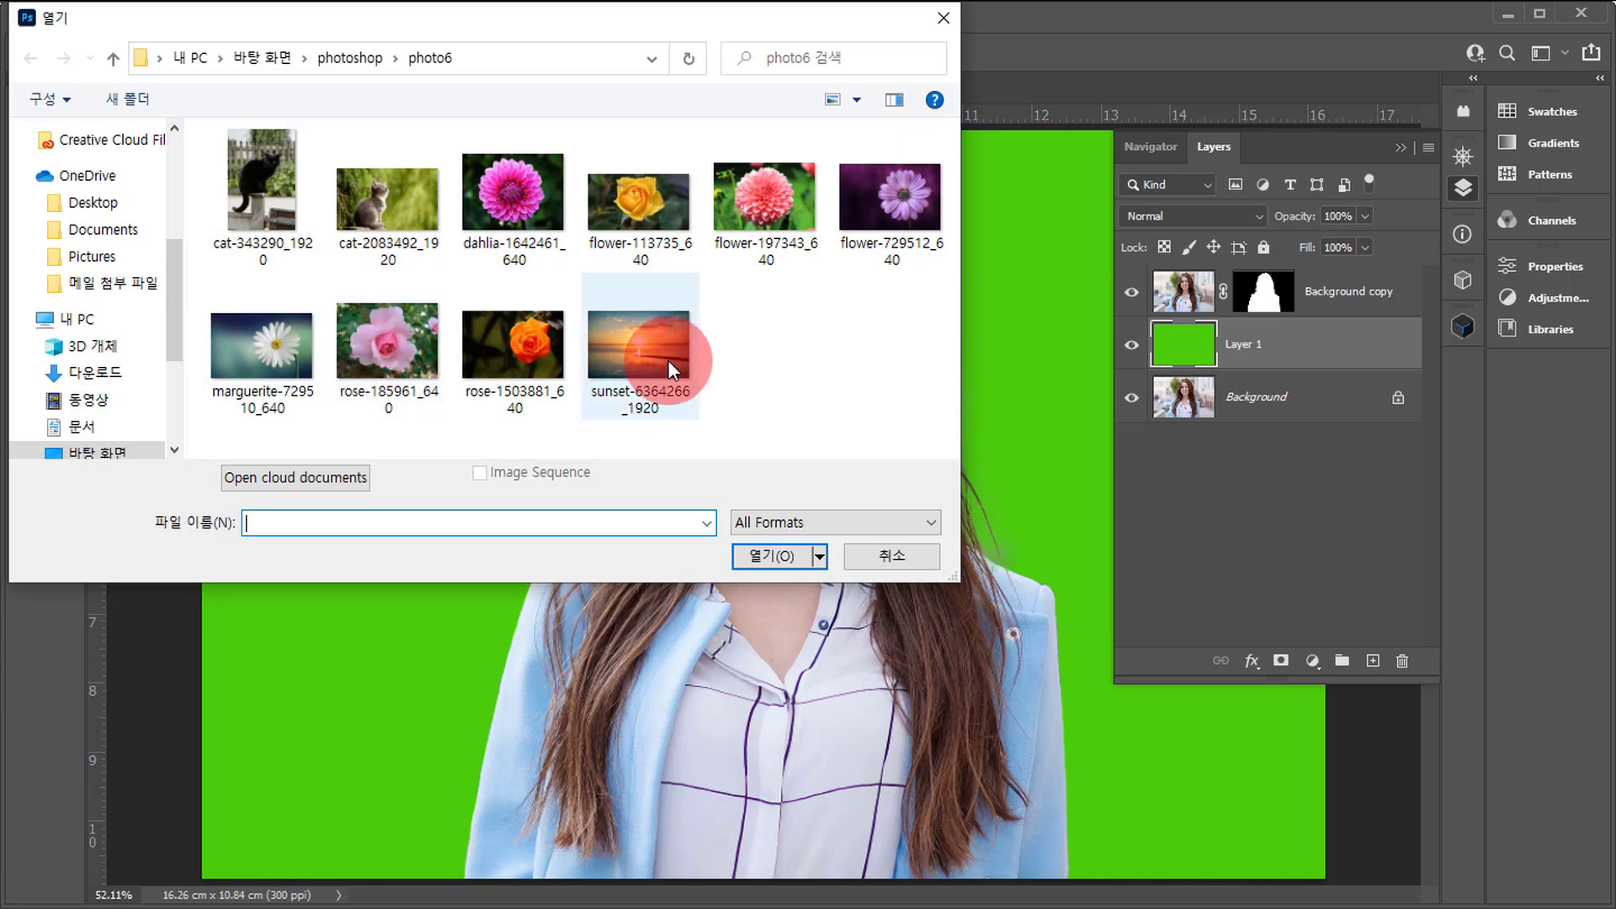
left_click(633, 347)
left_click(784, 557)
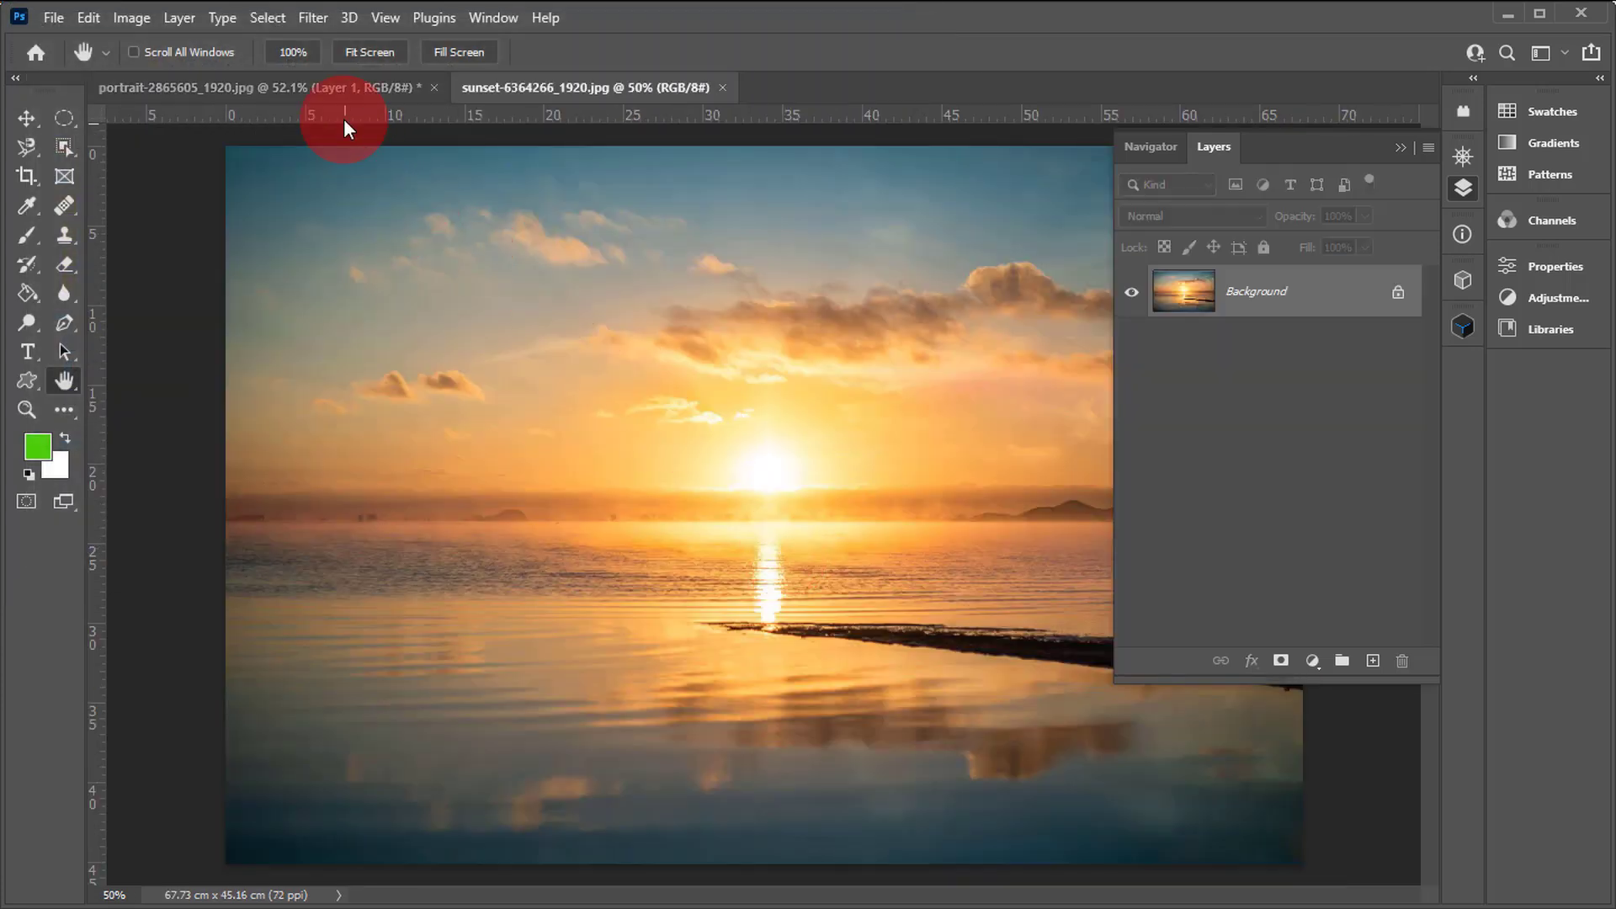
- Copy the entire sunset image and paste it into the portrait document directly above the green Layer 1
left_click(336, 88)
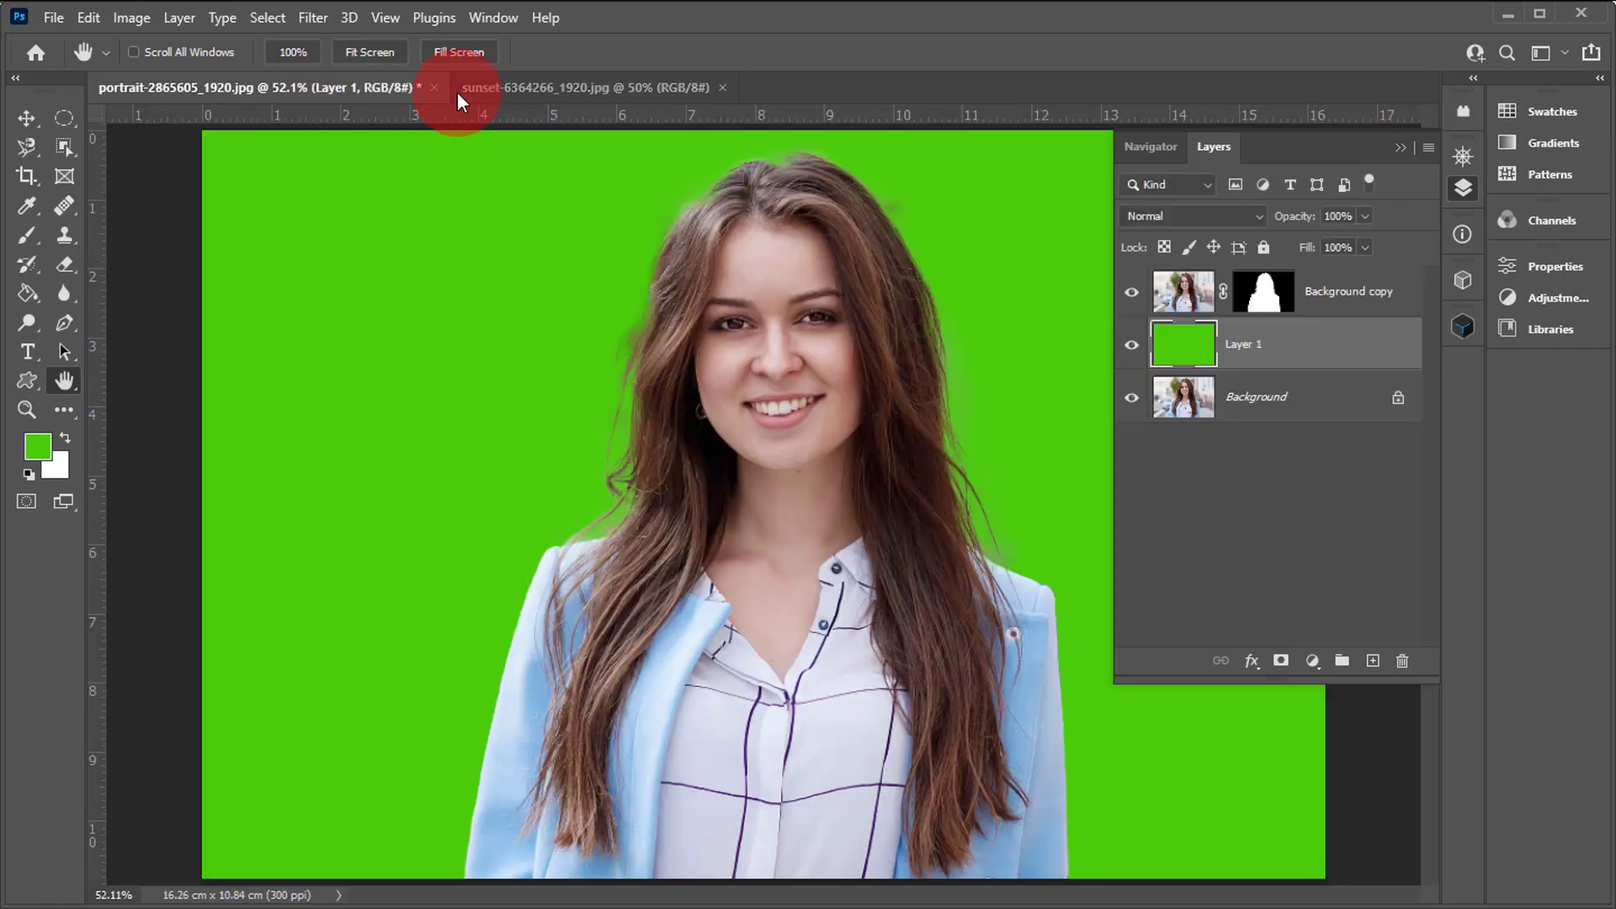
left_click(573, 82)
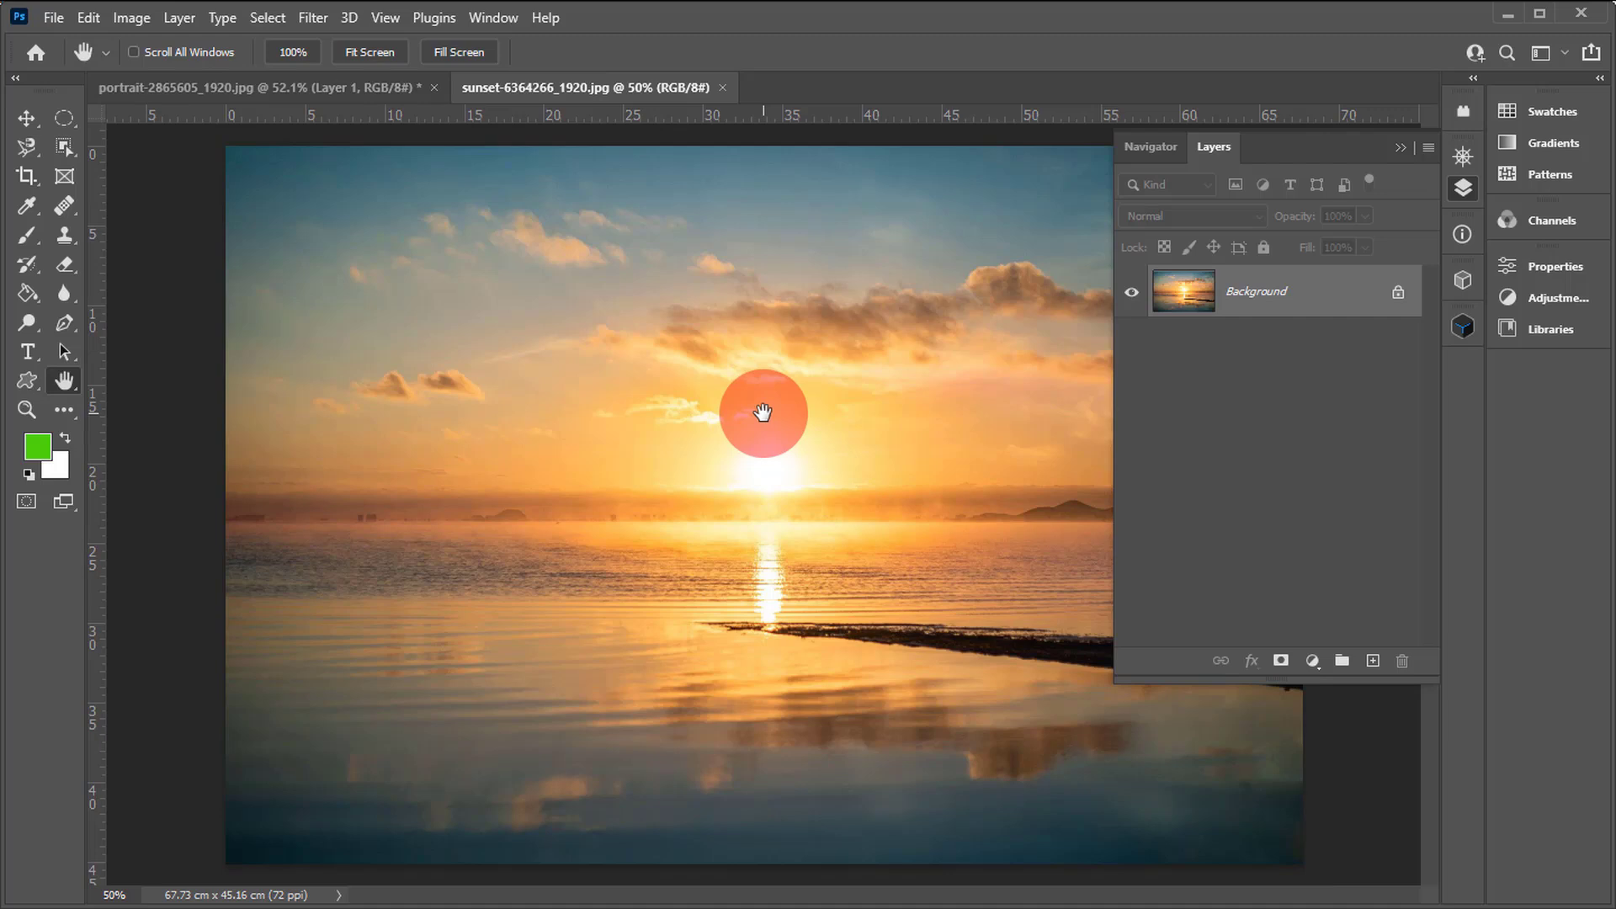
key("ctrl+a")
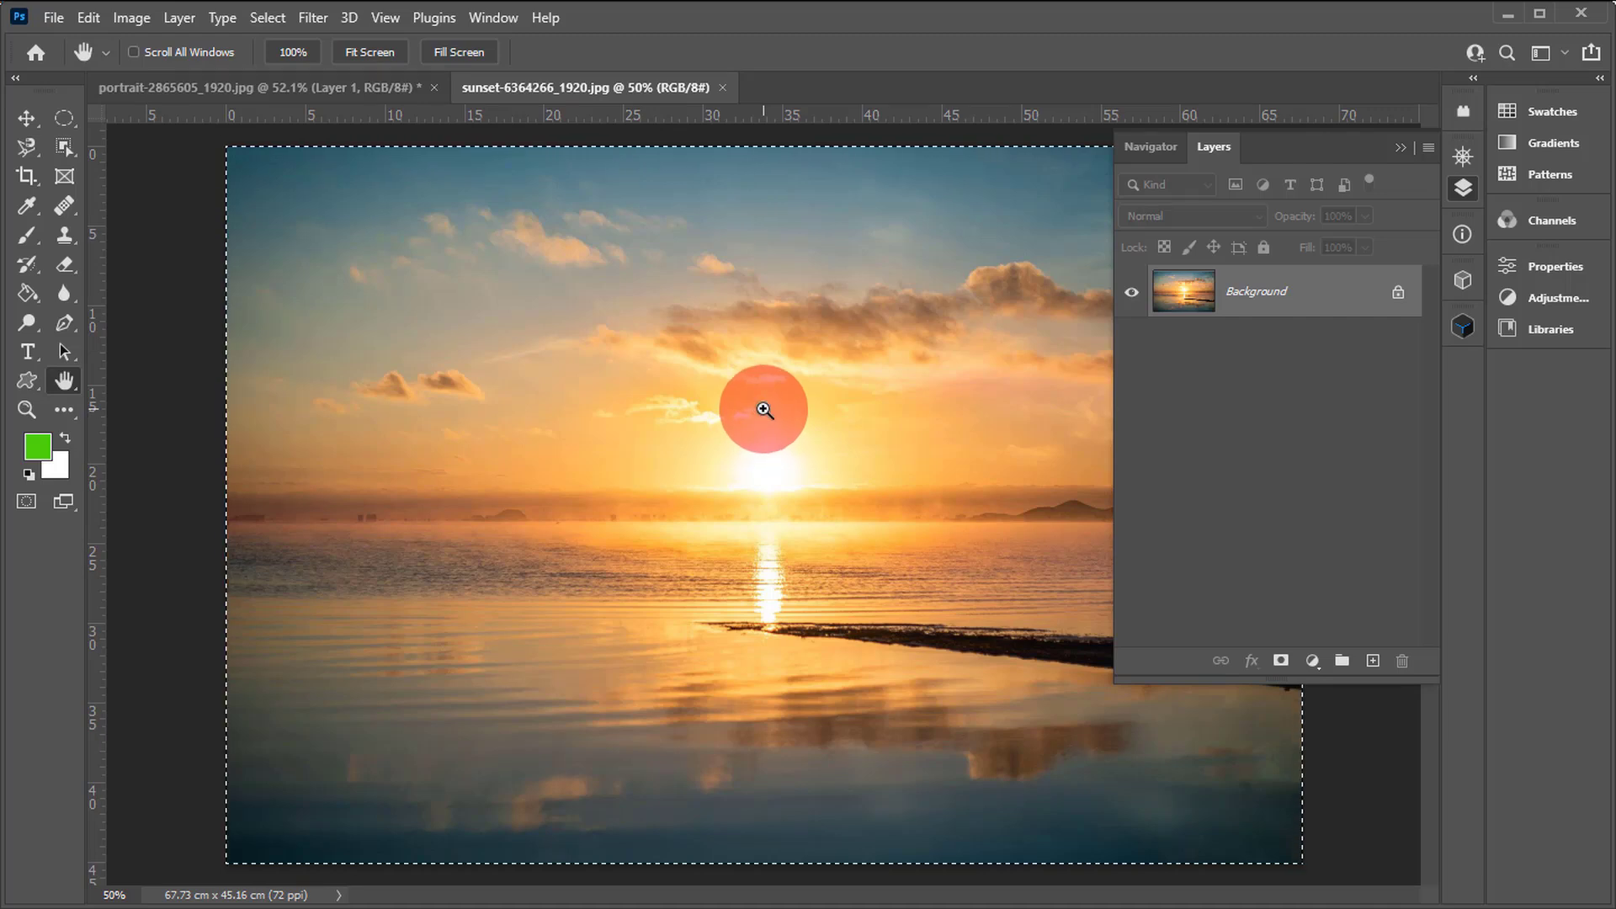
left_click(367, 94)
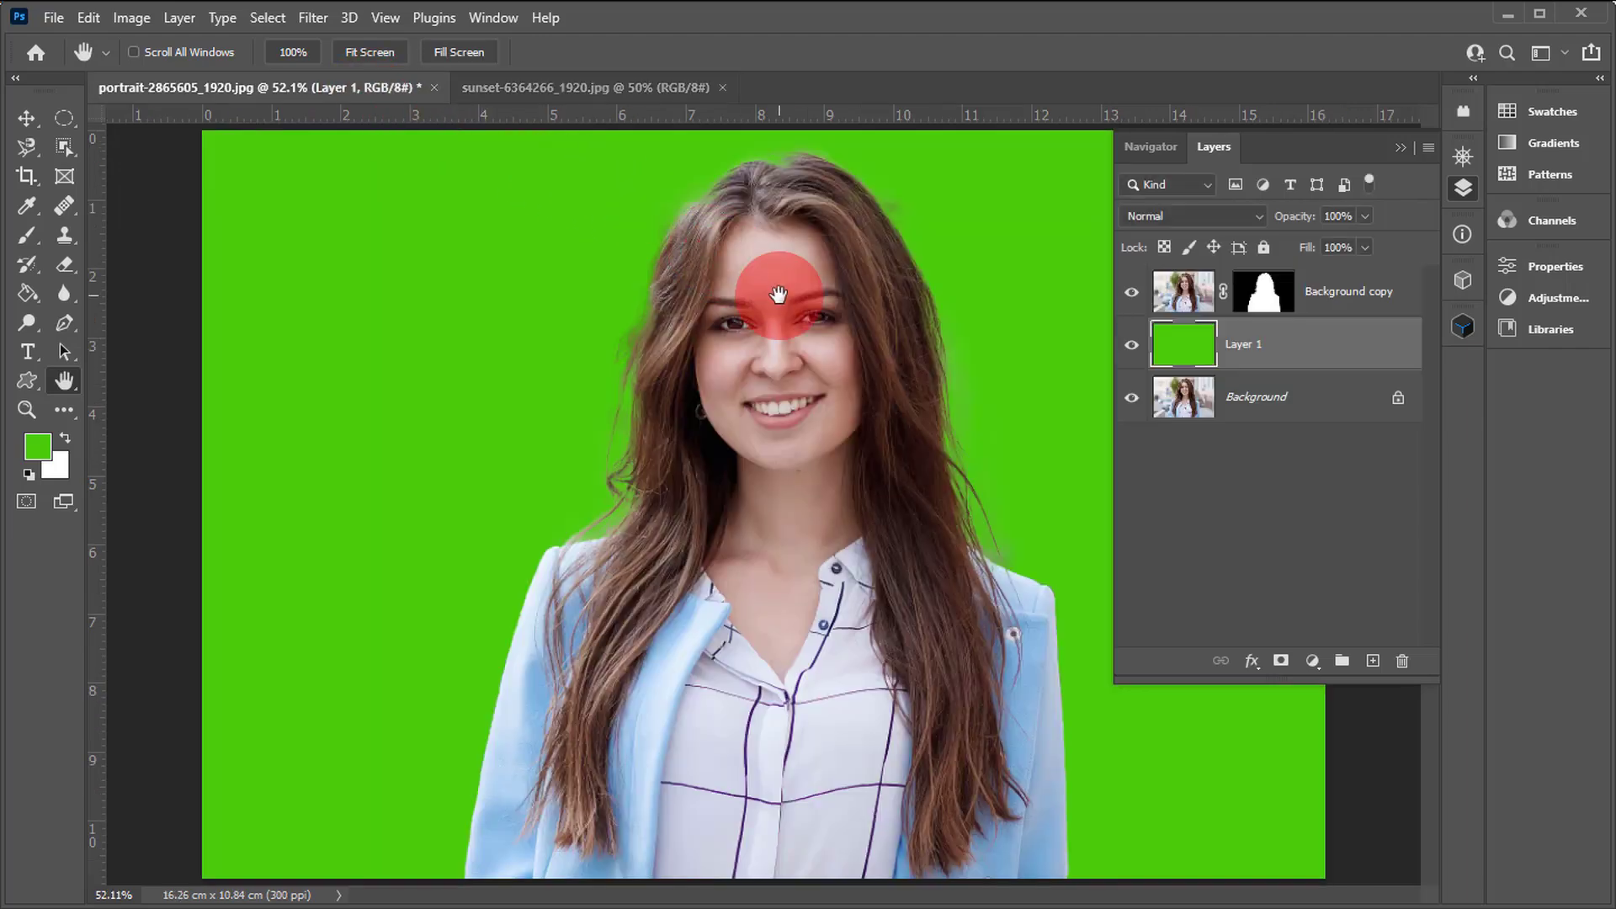
key("ctrl+v")
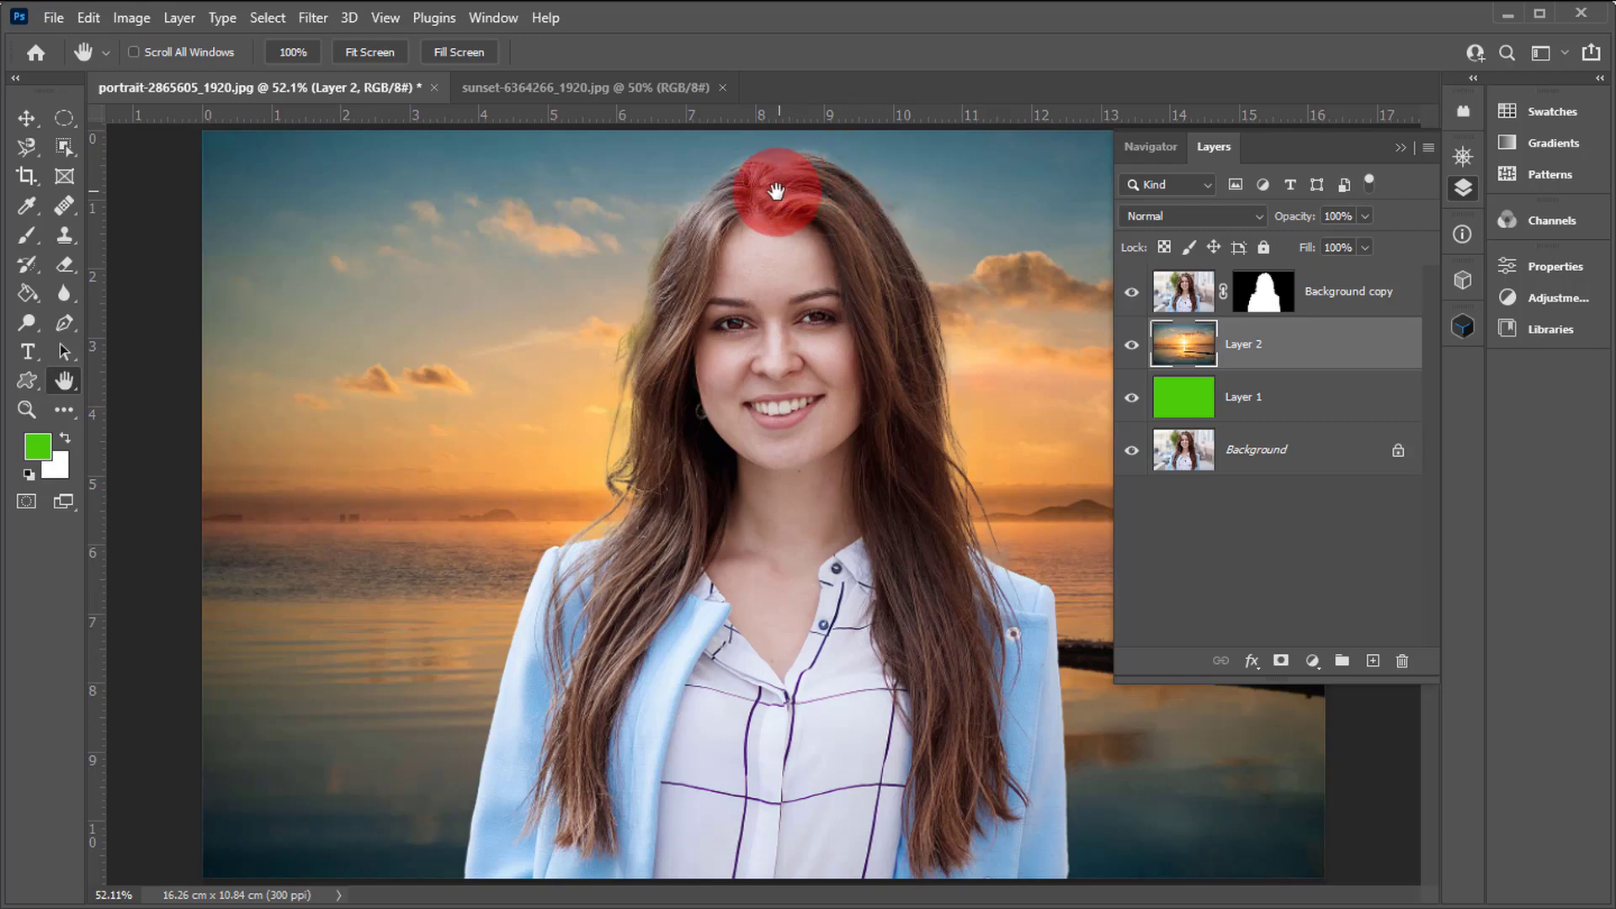
left_click(27, 410)
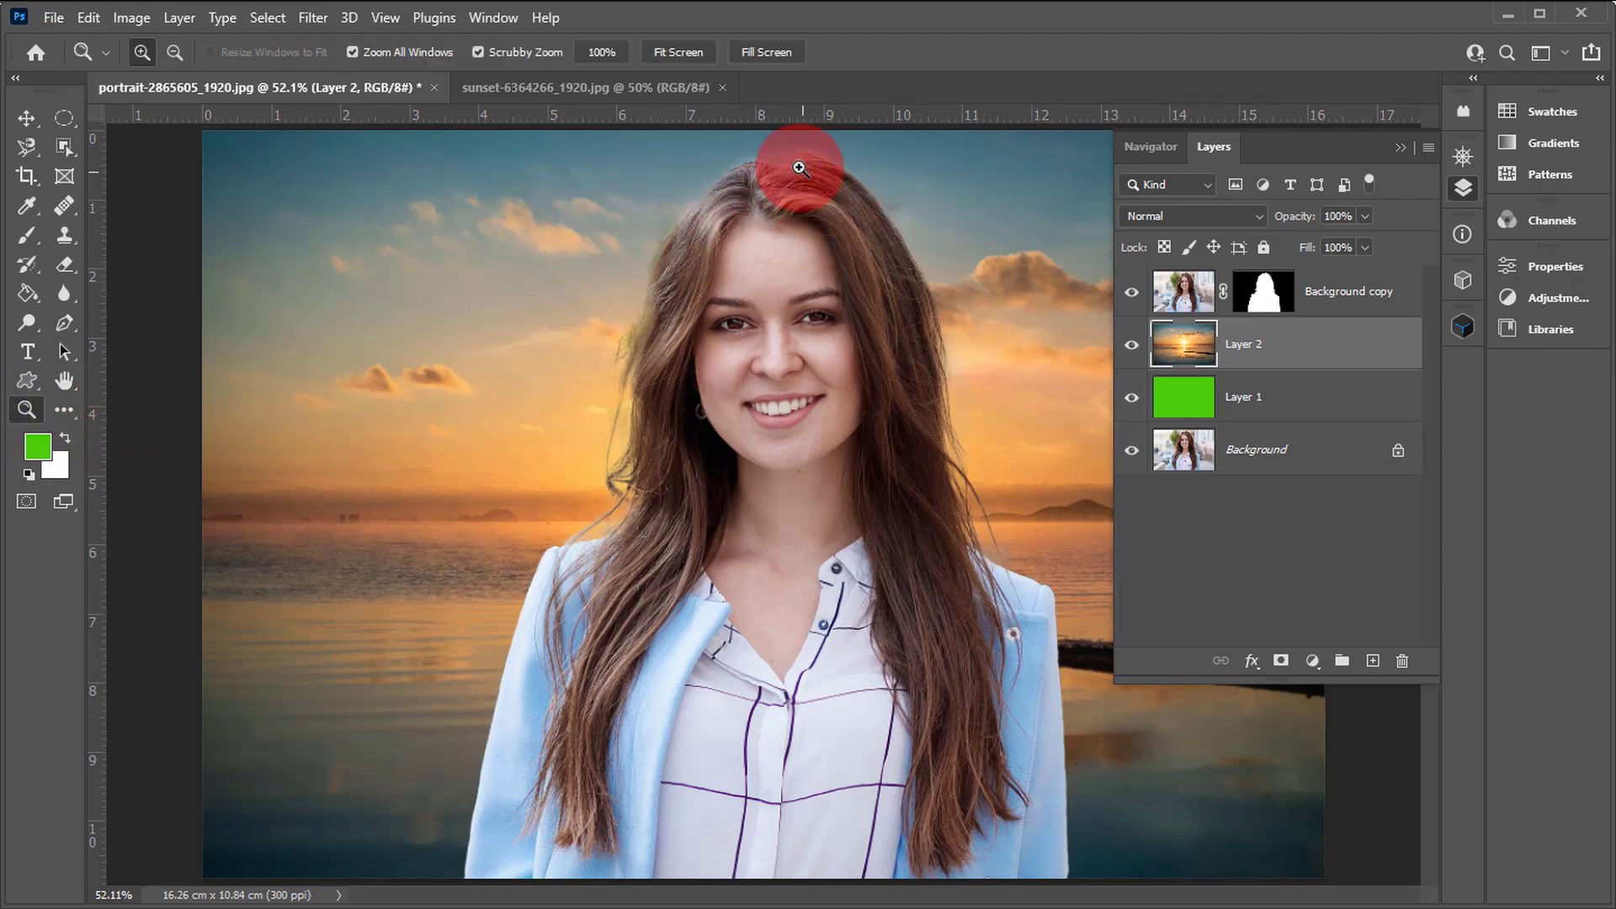
left_click_drag(801, 163, 816, 396)
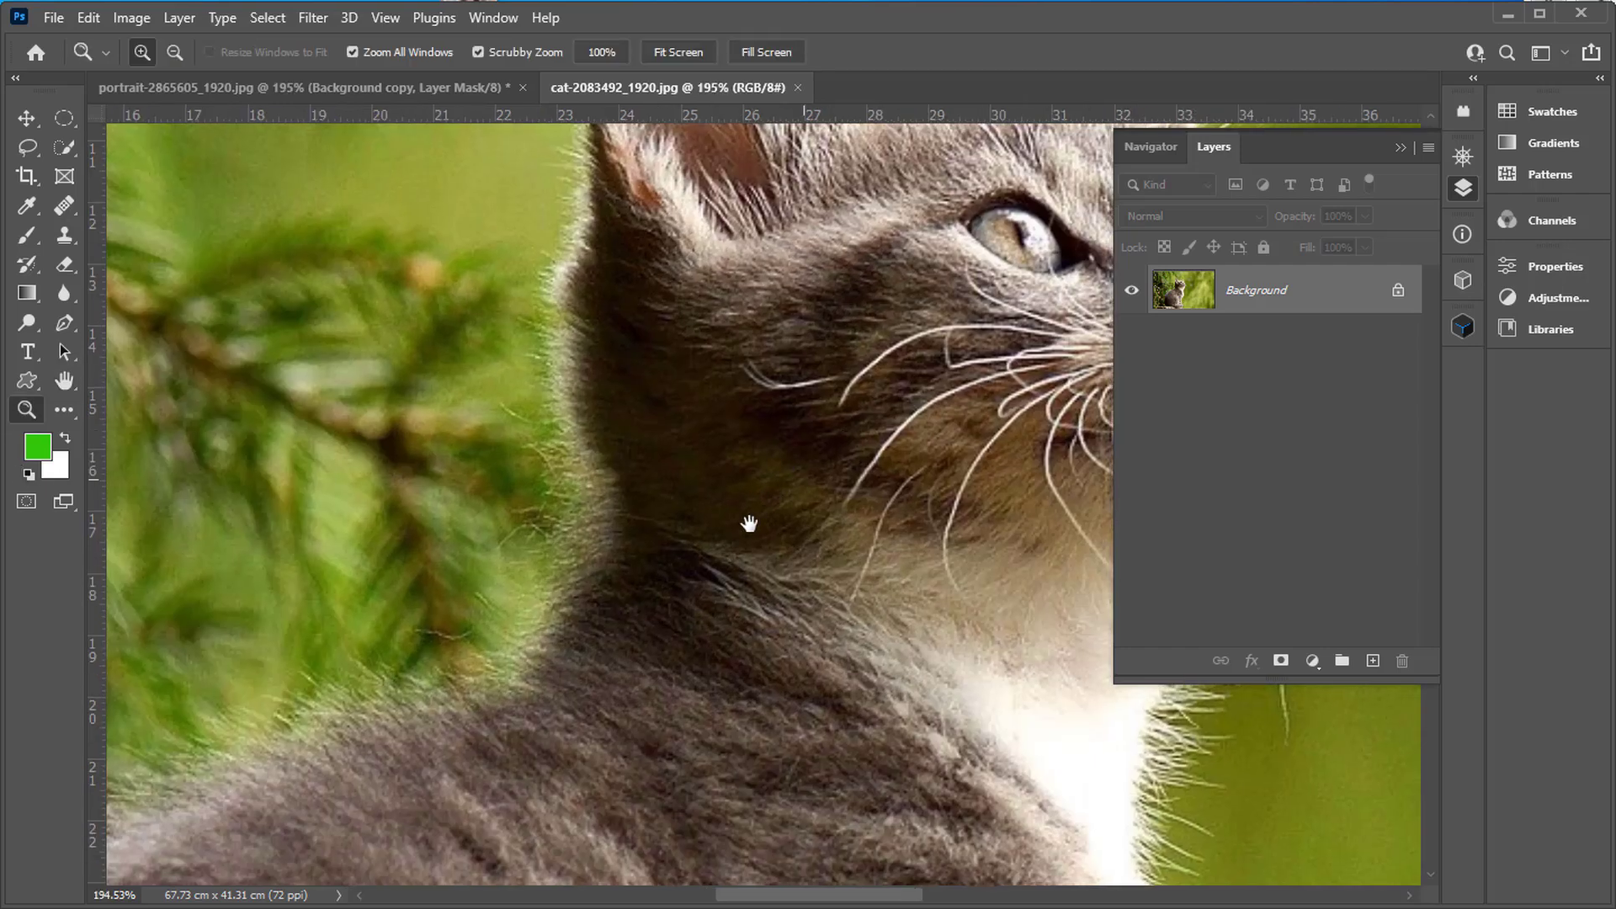
- Duplicate the Background layer of the cat-2083492_1920.jpg document
left_click_drag(747, 523, 629, 737)
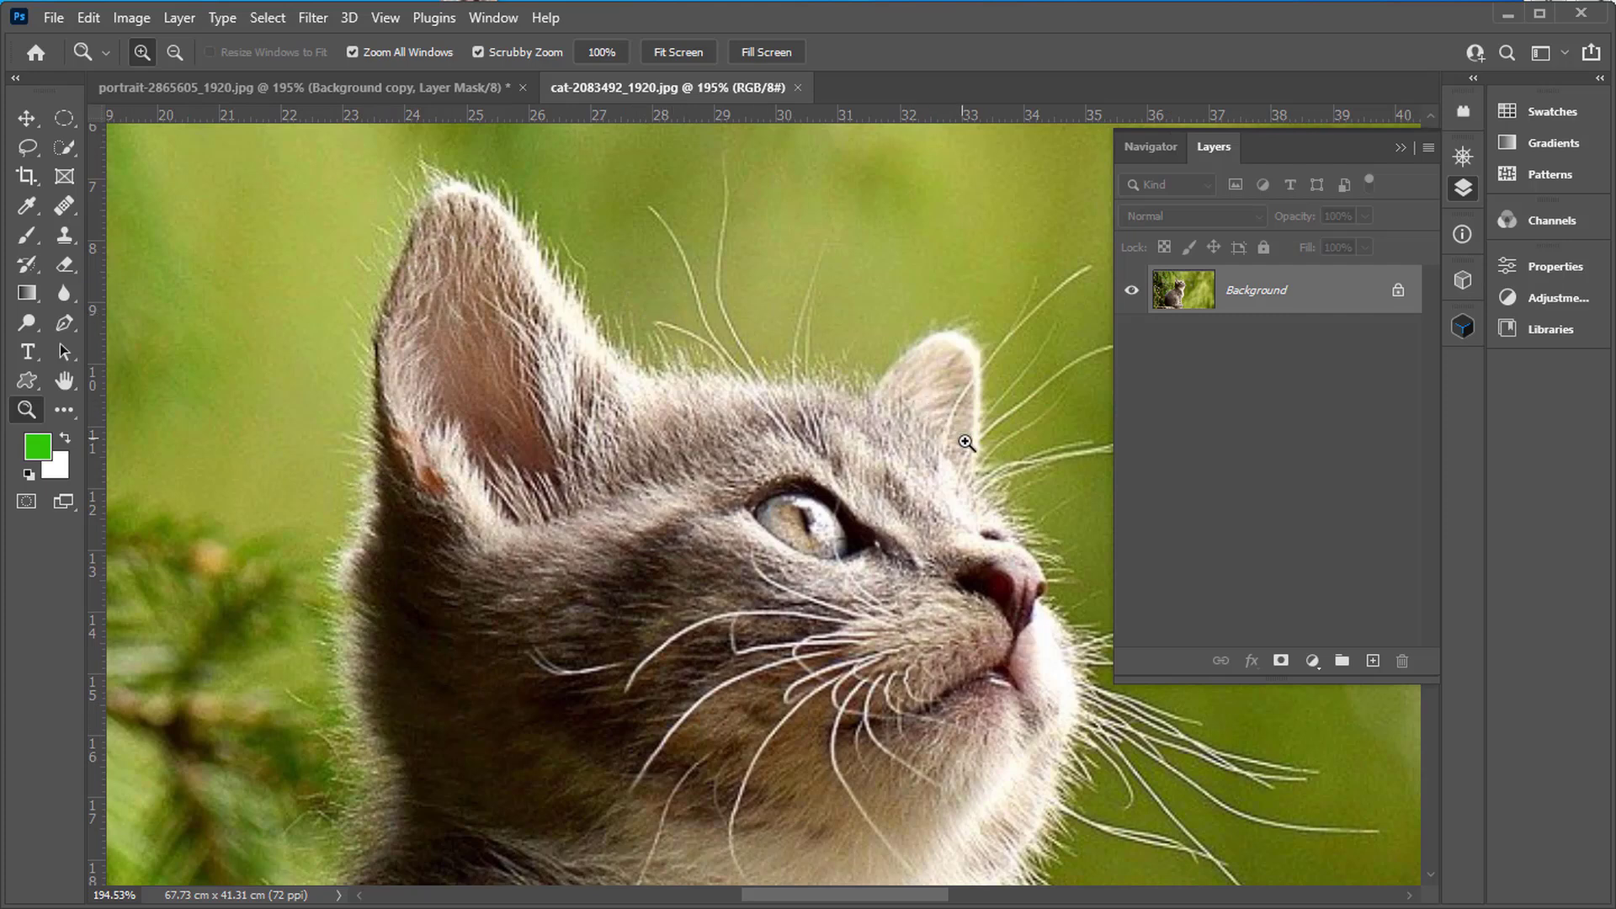
scroll(957, 496, "right", 3)
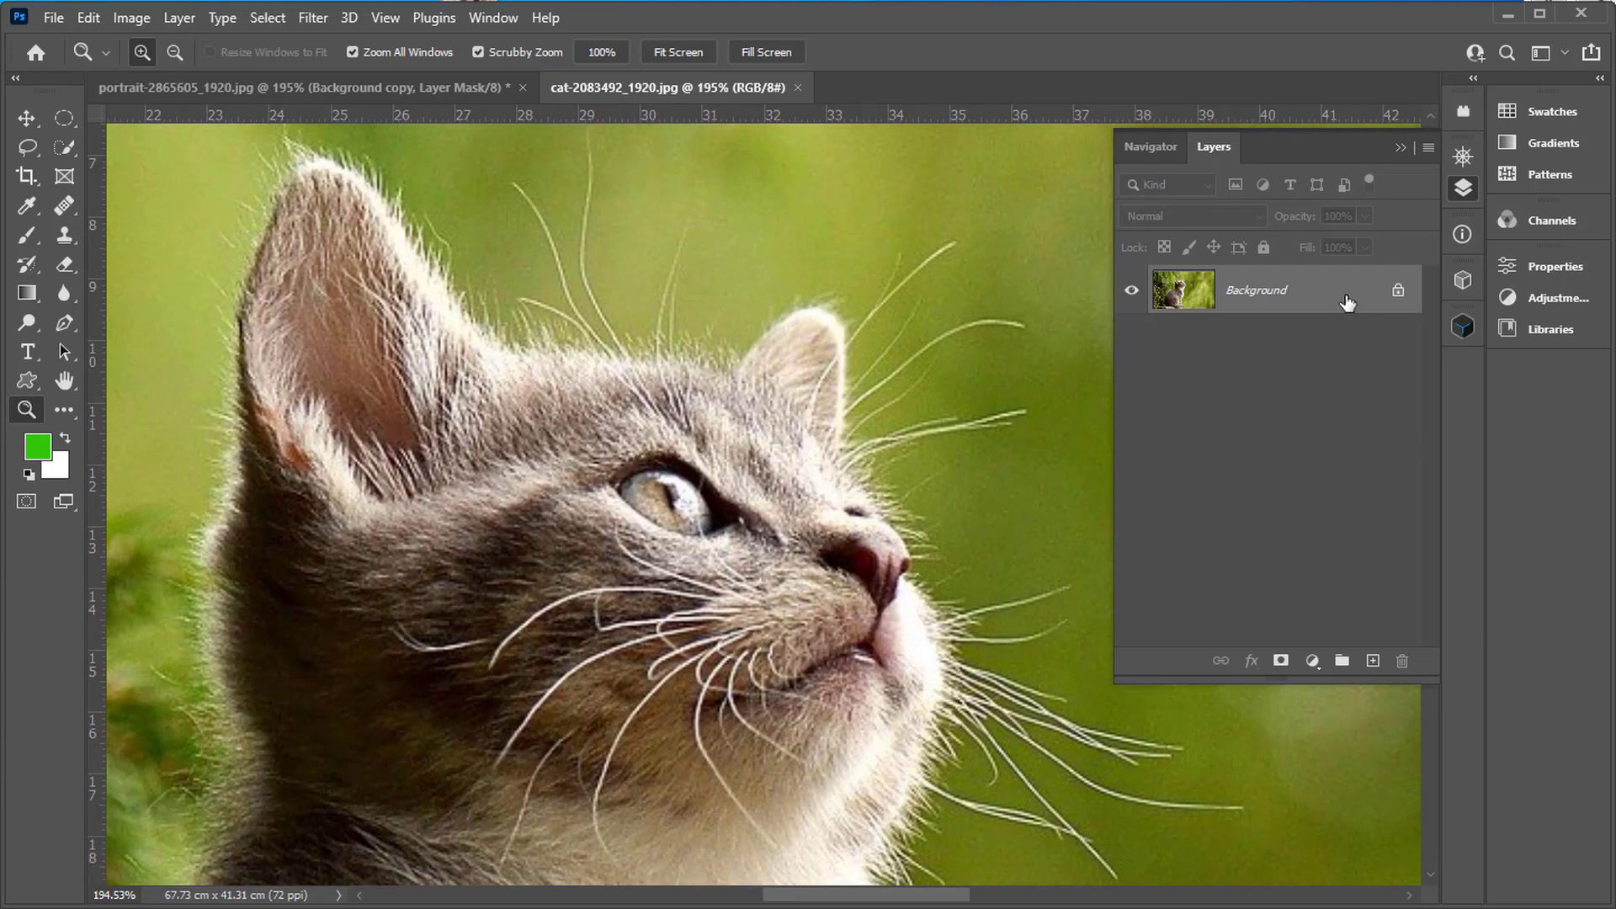
left_click_drag(1346, 299, 1373, 661)
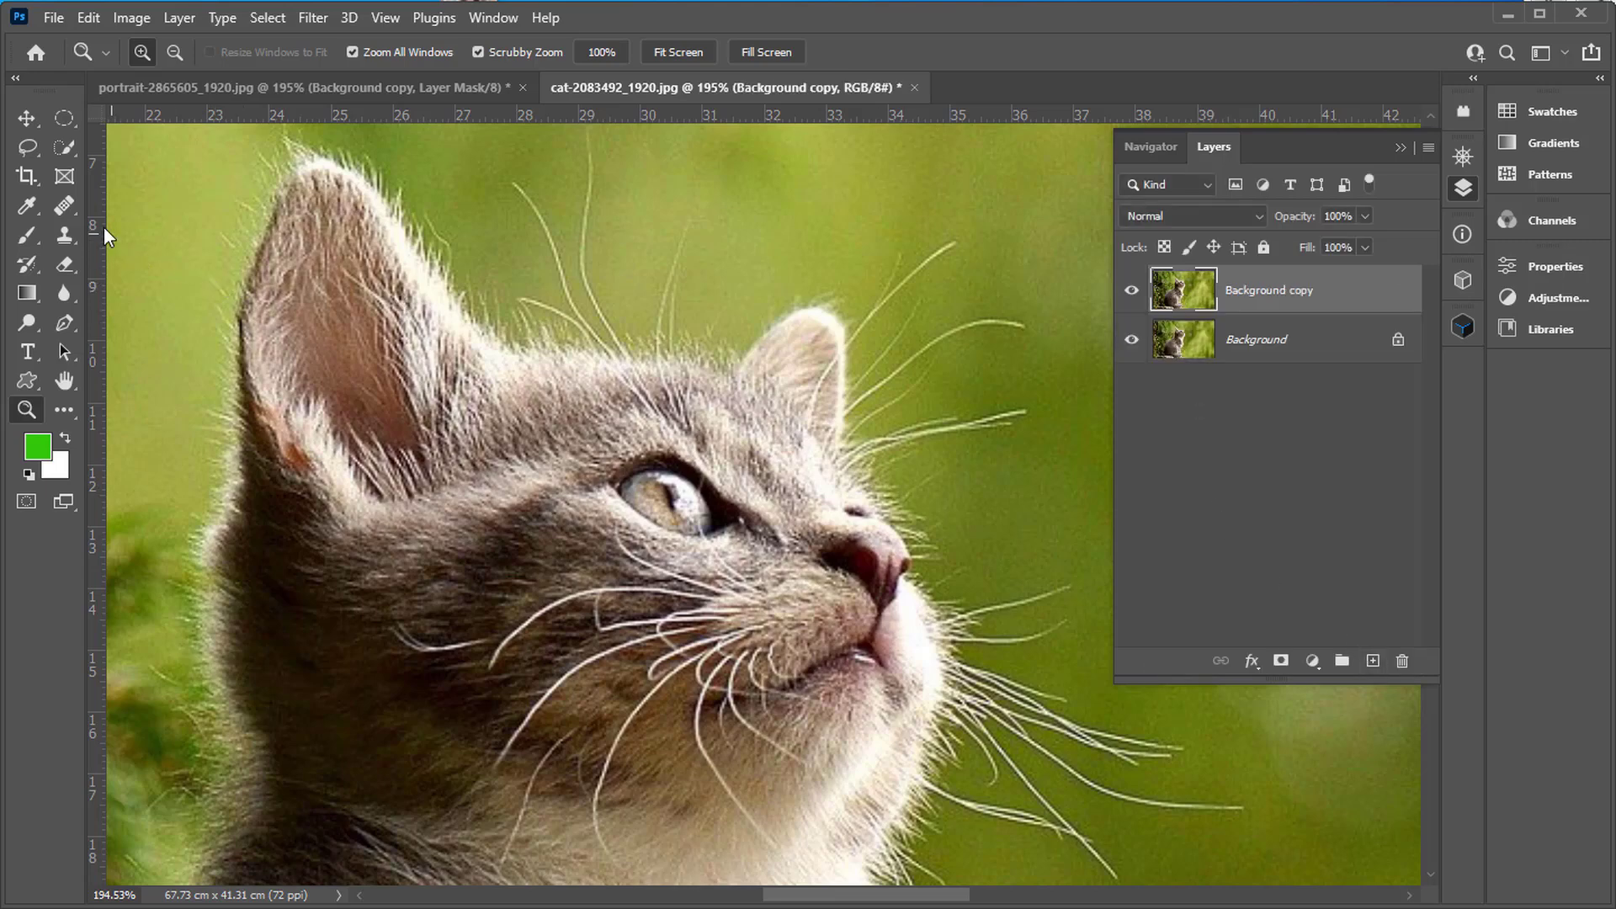
- Select the kitten from head to tail on the Background copy layer with the Quick Selection tool at size 111
left_click(60, 150)
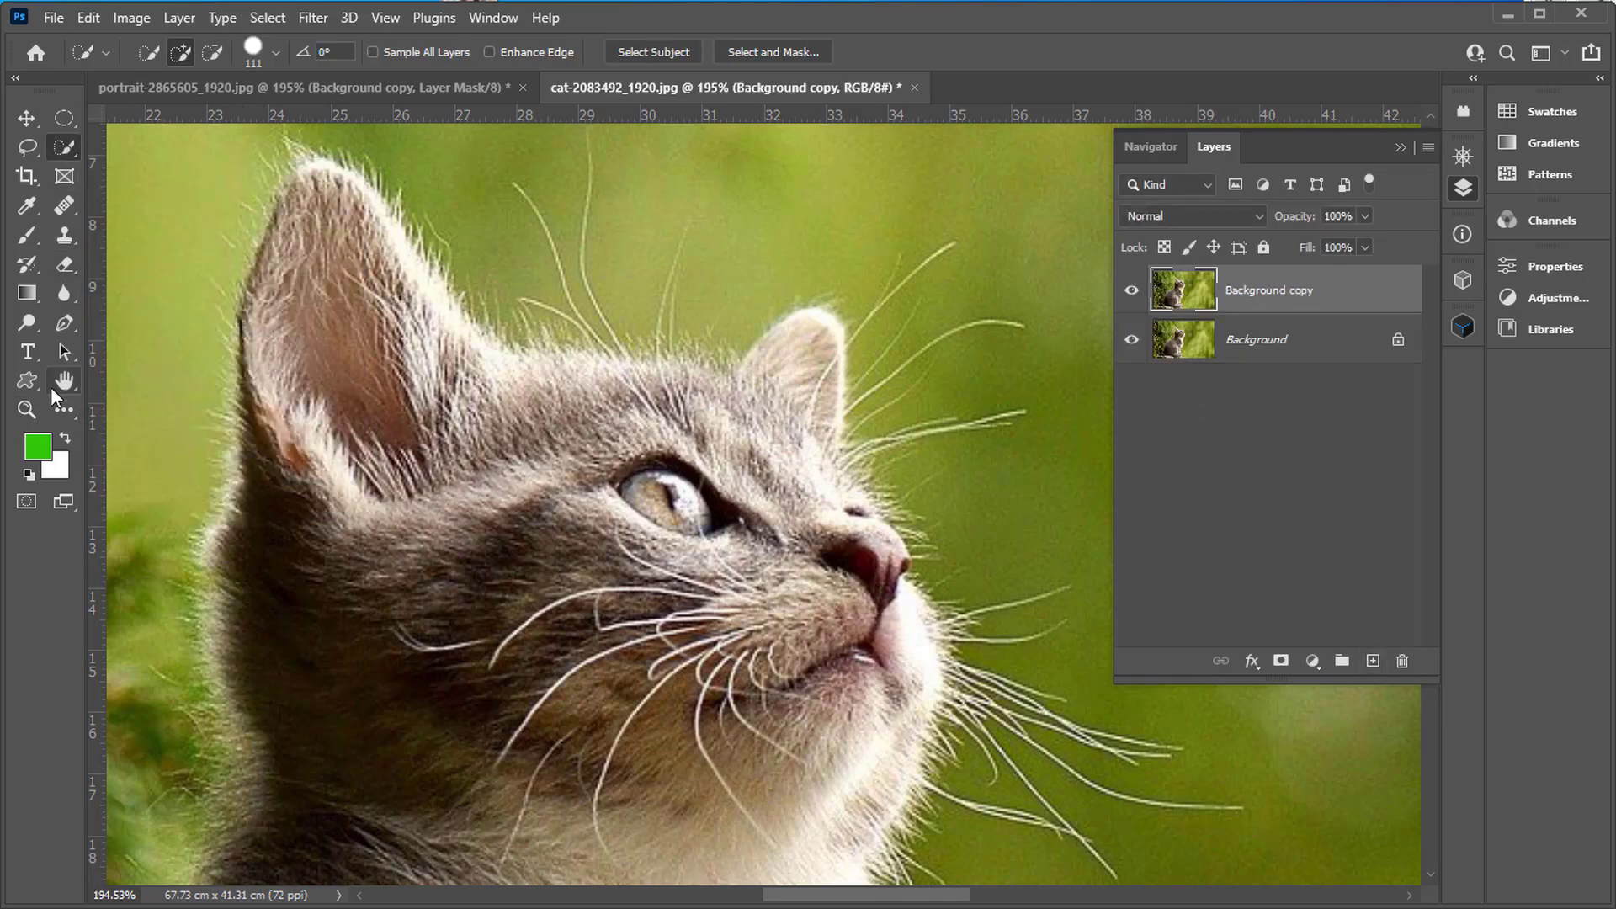
double_click(64, 380)
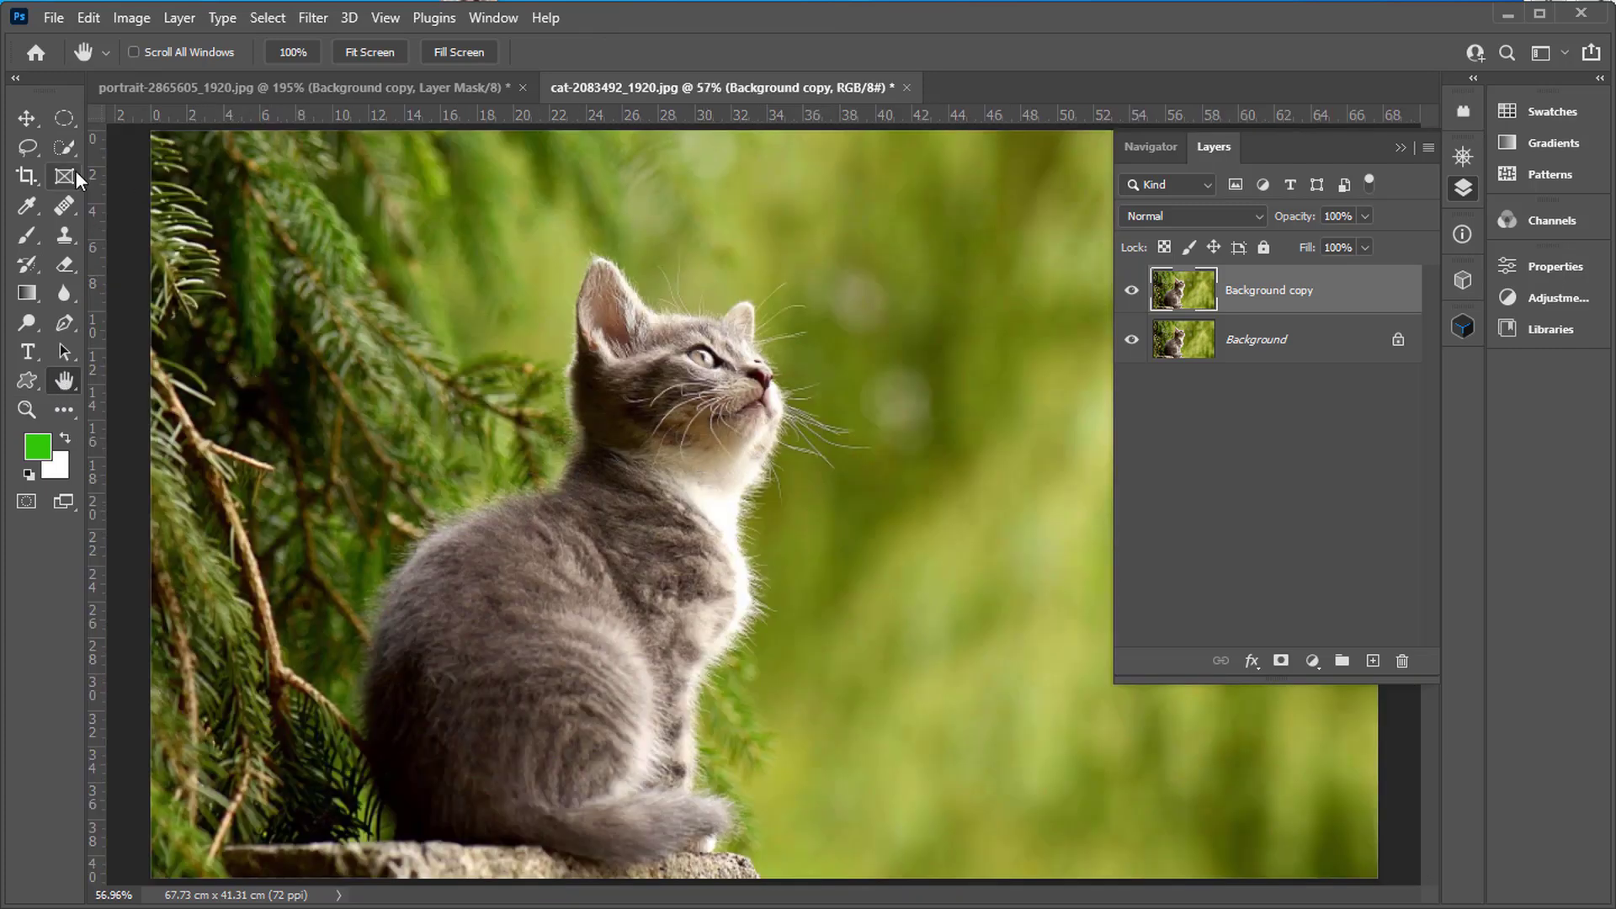
left_click(60, 147)
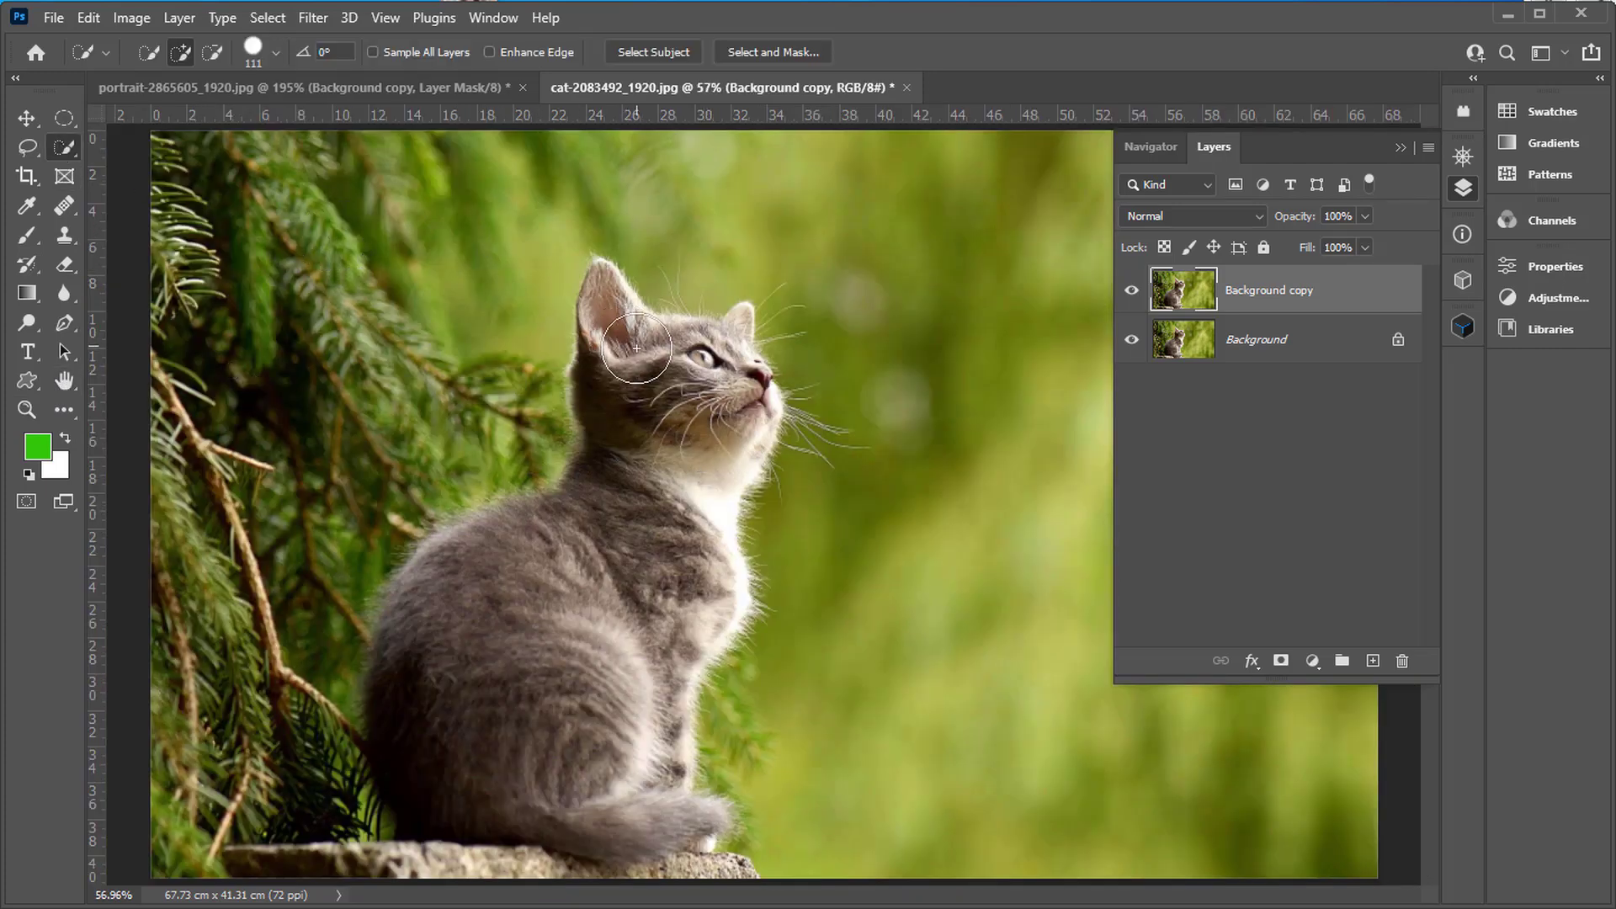
mouse_move(634, 358)
left_mouse_down()
mouse_move(707, 384)
mouse_move(708, 409)
mouse_move(633, 530)
mouse_move(453, 634)
mouse_move(507, 724)
left_mouse_up()
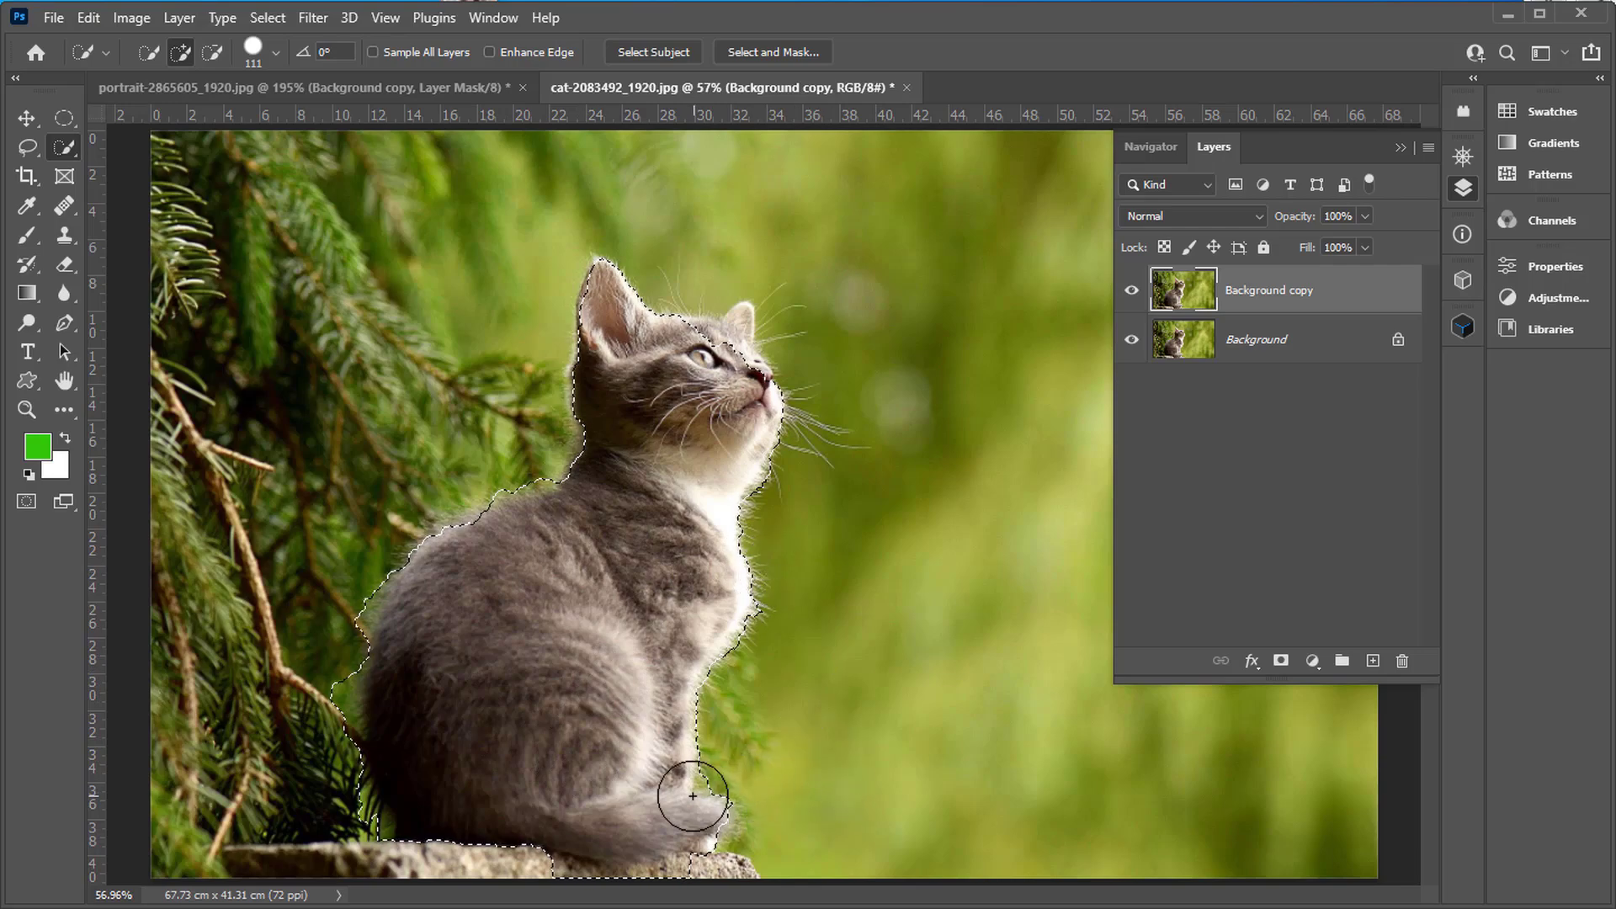
- Subtract the strip of foliage and branch behind the kitten's back from the selection with the Lasso tool
key("z")
mouse_move(369, 722)
left_mouse_down()
mouse_move(390, 711)
mouse_move(439, 731)
left_mouse_up()
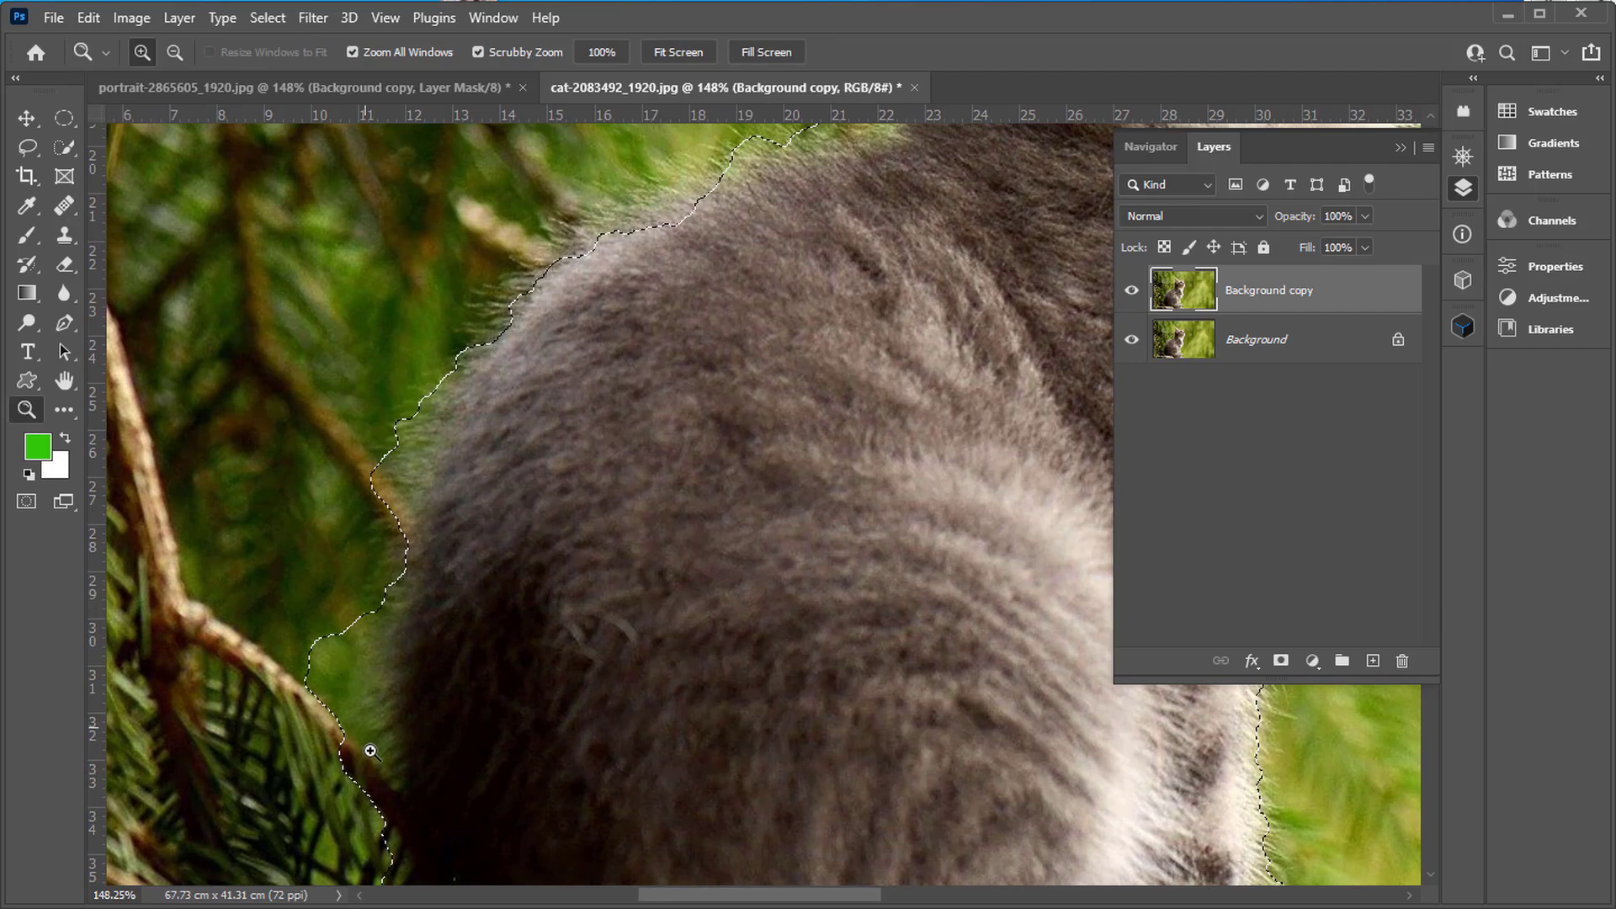
left_click(28, 147)
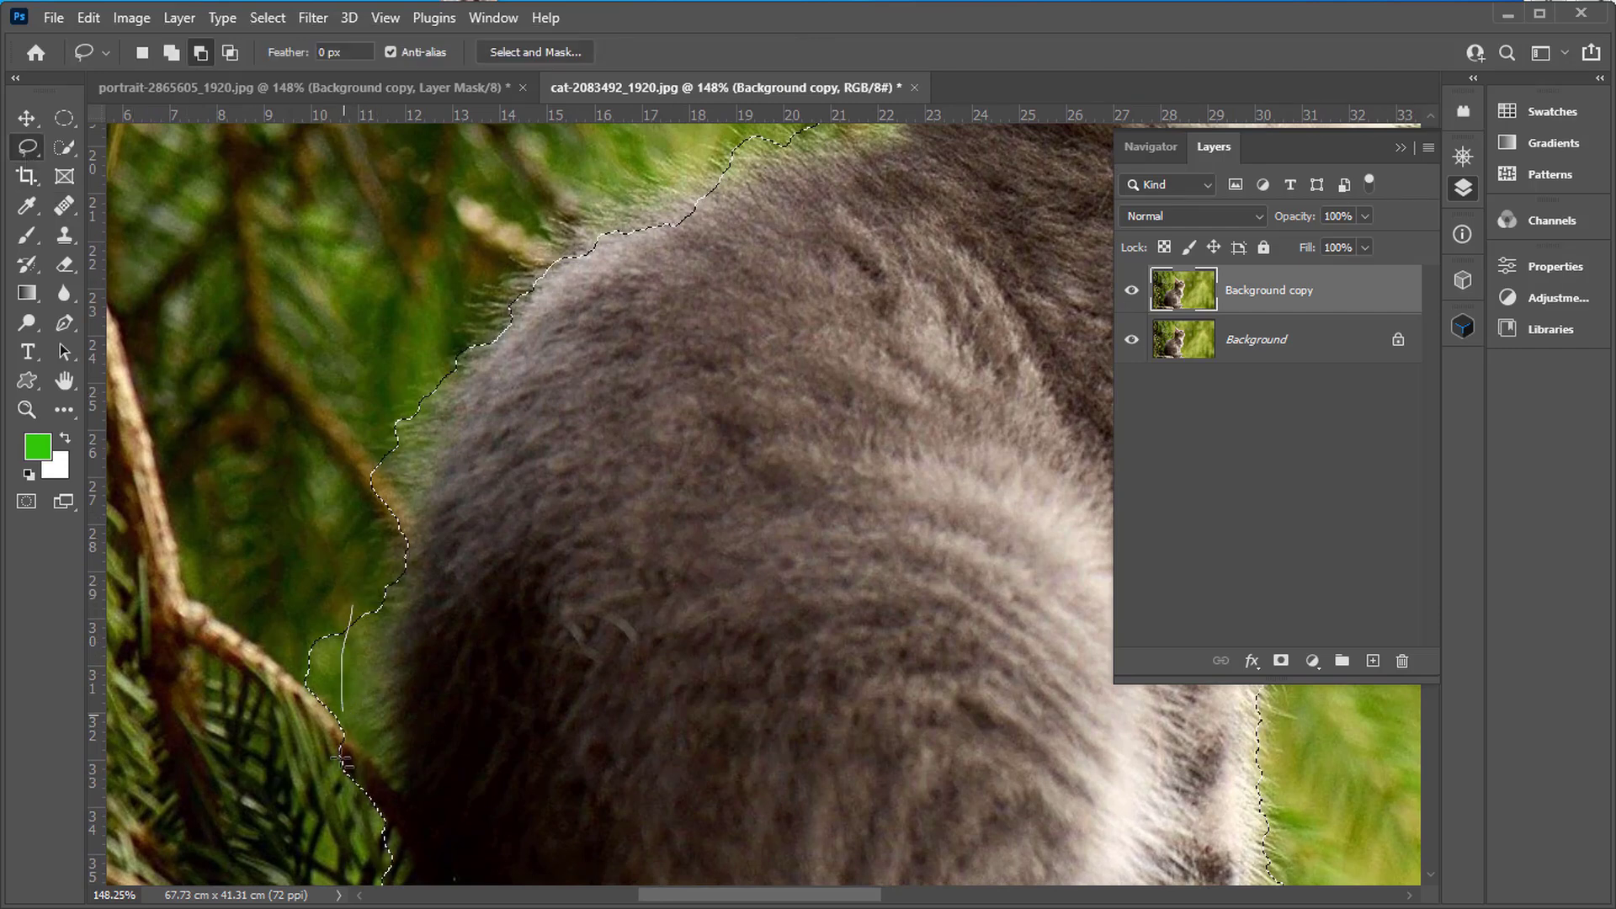
left_click_drag(226, 554, 314, 562)
left_click_drag(398, 742, 347, 493)
key("alt")
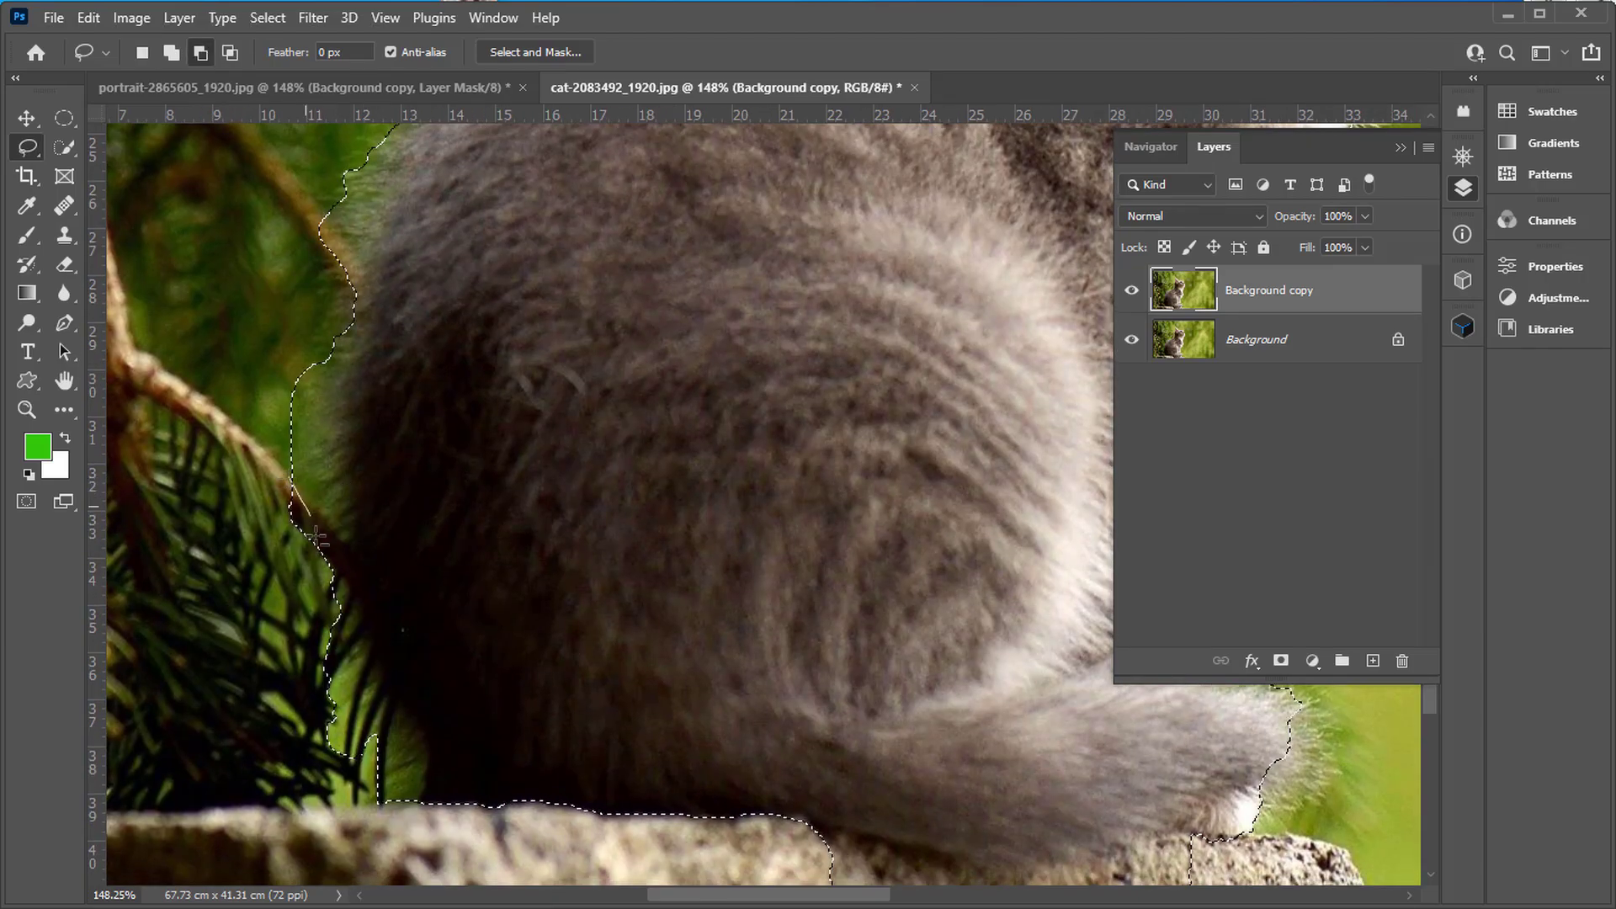
mouse_move(559, 671)
left_mouse_down()
mouse_move(397, 432)
mouse_move(484, 432)
left_mouse_up()
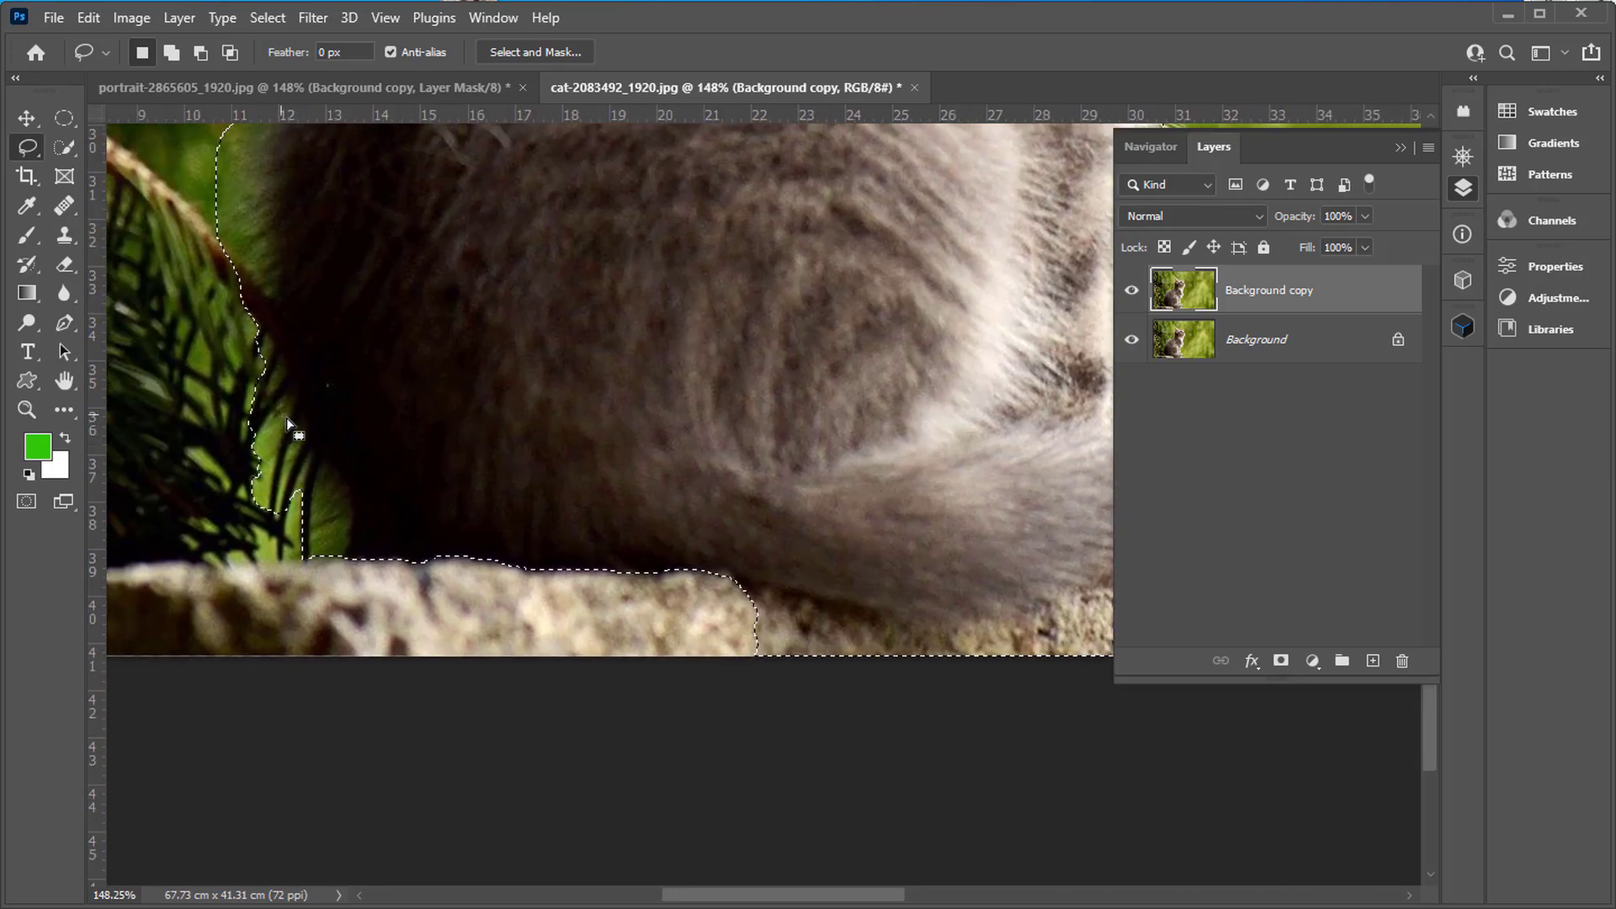
key("alt")
mouse_move(242, 357)
left_mouse_down()
mouse_move(305, 515)
mouse_move(181, 572)
mouse_move(160, 353)
mouse_move(236, 358)
left_mouse_up()
- Subtract the stone directly beneath the kitten's tail from the selection with the Lasso tool
key("space")
mouse_move(827, 478)
left_mouse_down()
mouse_move(469, 386)
mouse_move(419, 350)
left_mouse_up()
key("alt")
left_click_drag(322, 460, 370, 473)
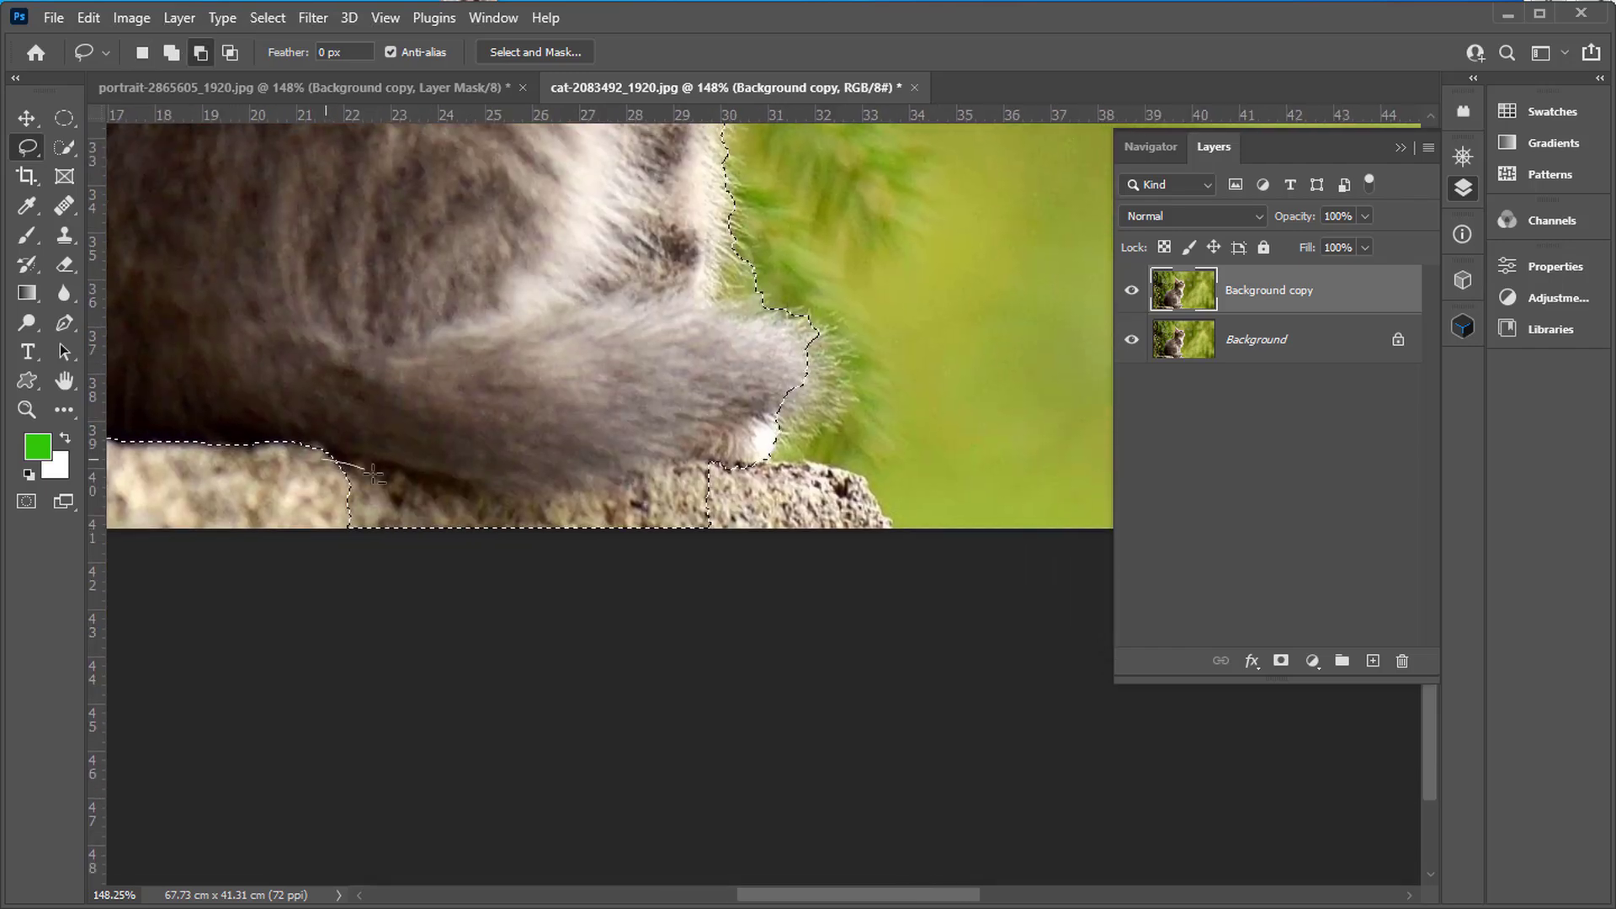
mouse_move(503, 515)
left_mouse_down()
mouse_move(390, 599)
mouse_move(244, 509)
mouse_move(318, 461)
left_mouse_up()
- Subtract the remaining stone below the kitten's front paw and tail tip from the selection with the Lasso tool
key("space")
left_click_drag(750, 463, 617, 537)
key("alt")
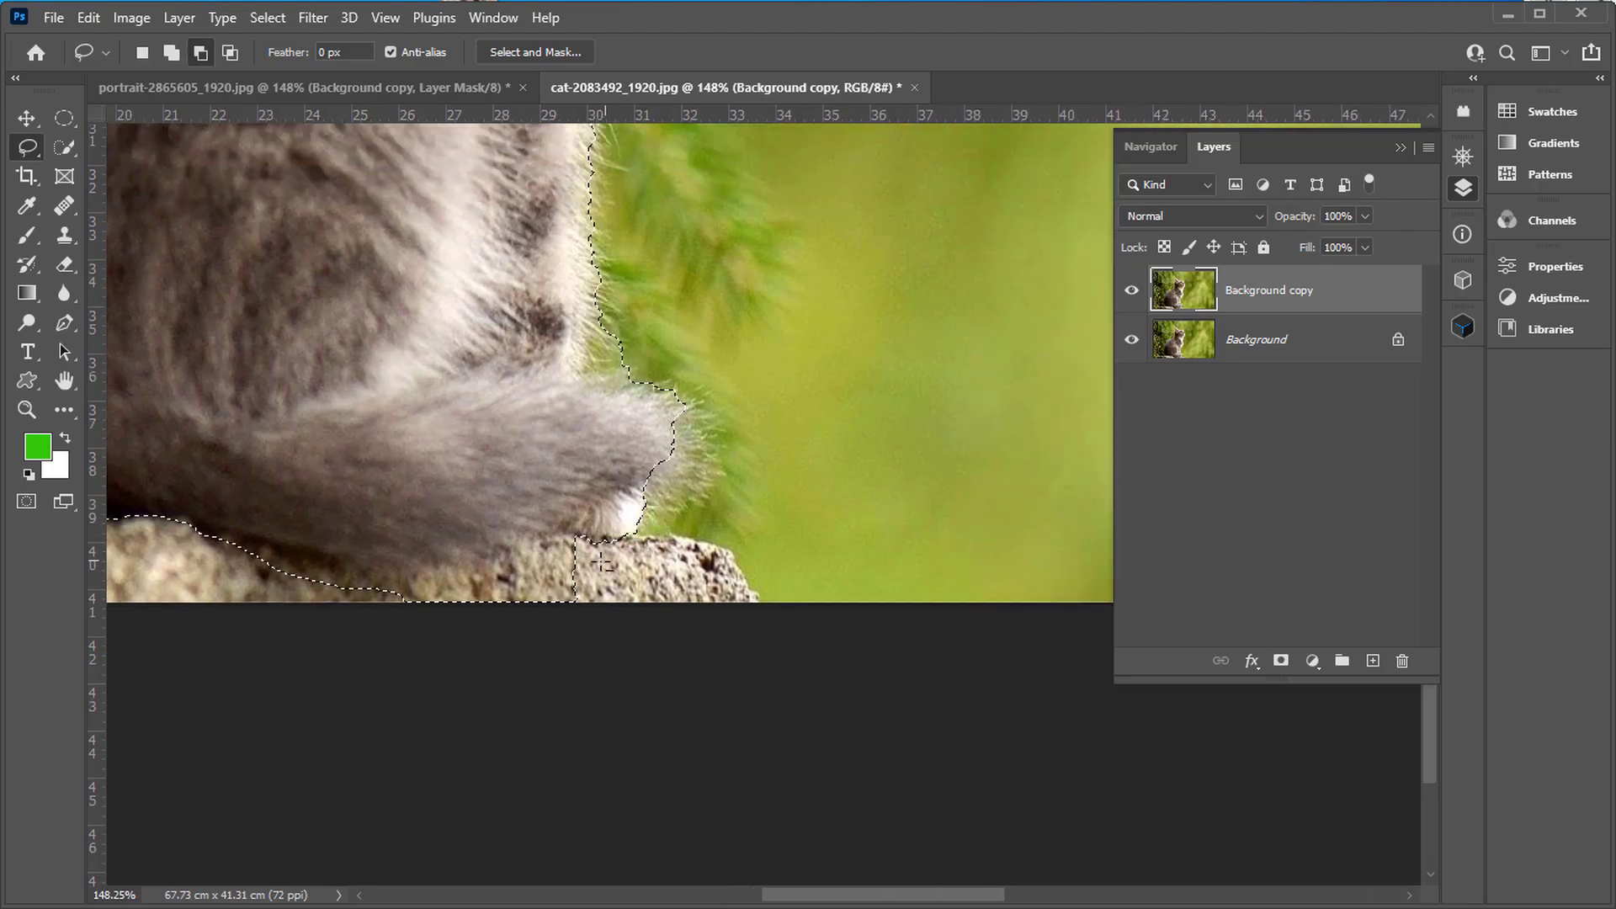
mouse_move(497, 624)
left_mouse_down()
mouse_move(658, 576)
mouse_move(602, 551)
left_mouse_up()
key("space")
left_click_drag(665, 425, 824, 798)
double_click(66, 384)
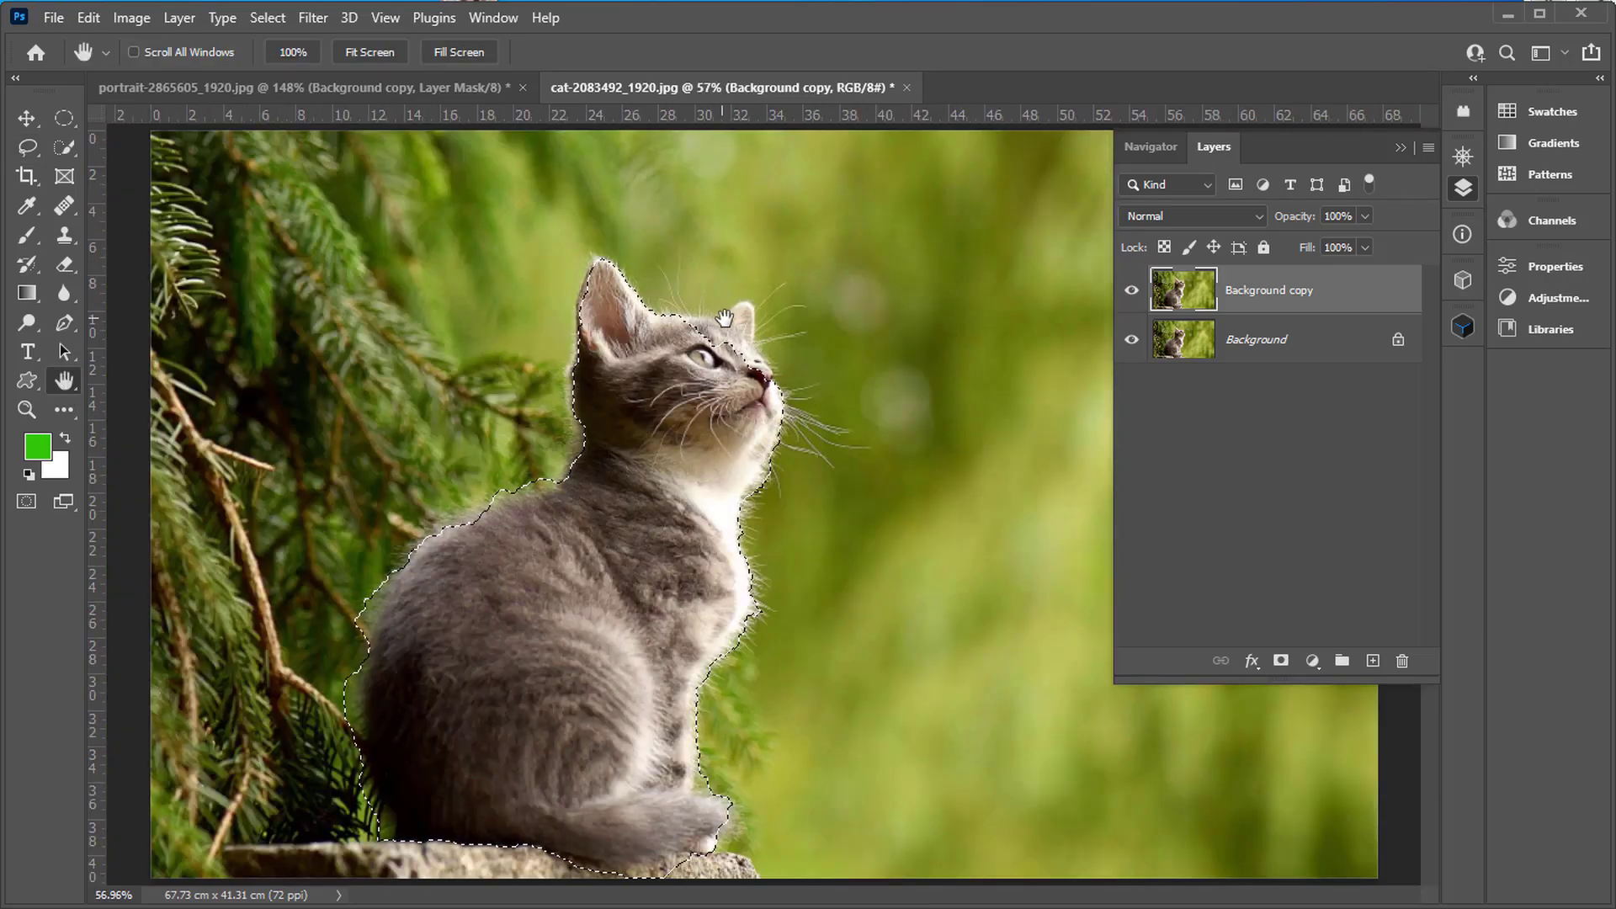
- Open the kitten selection in Select and Mask and refine the fur behind the ear and neck with the Refine Edge Brush at size 51
key("w")
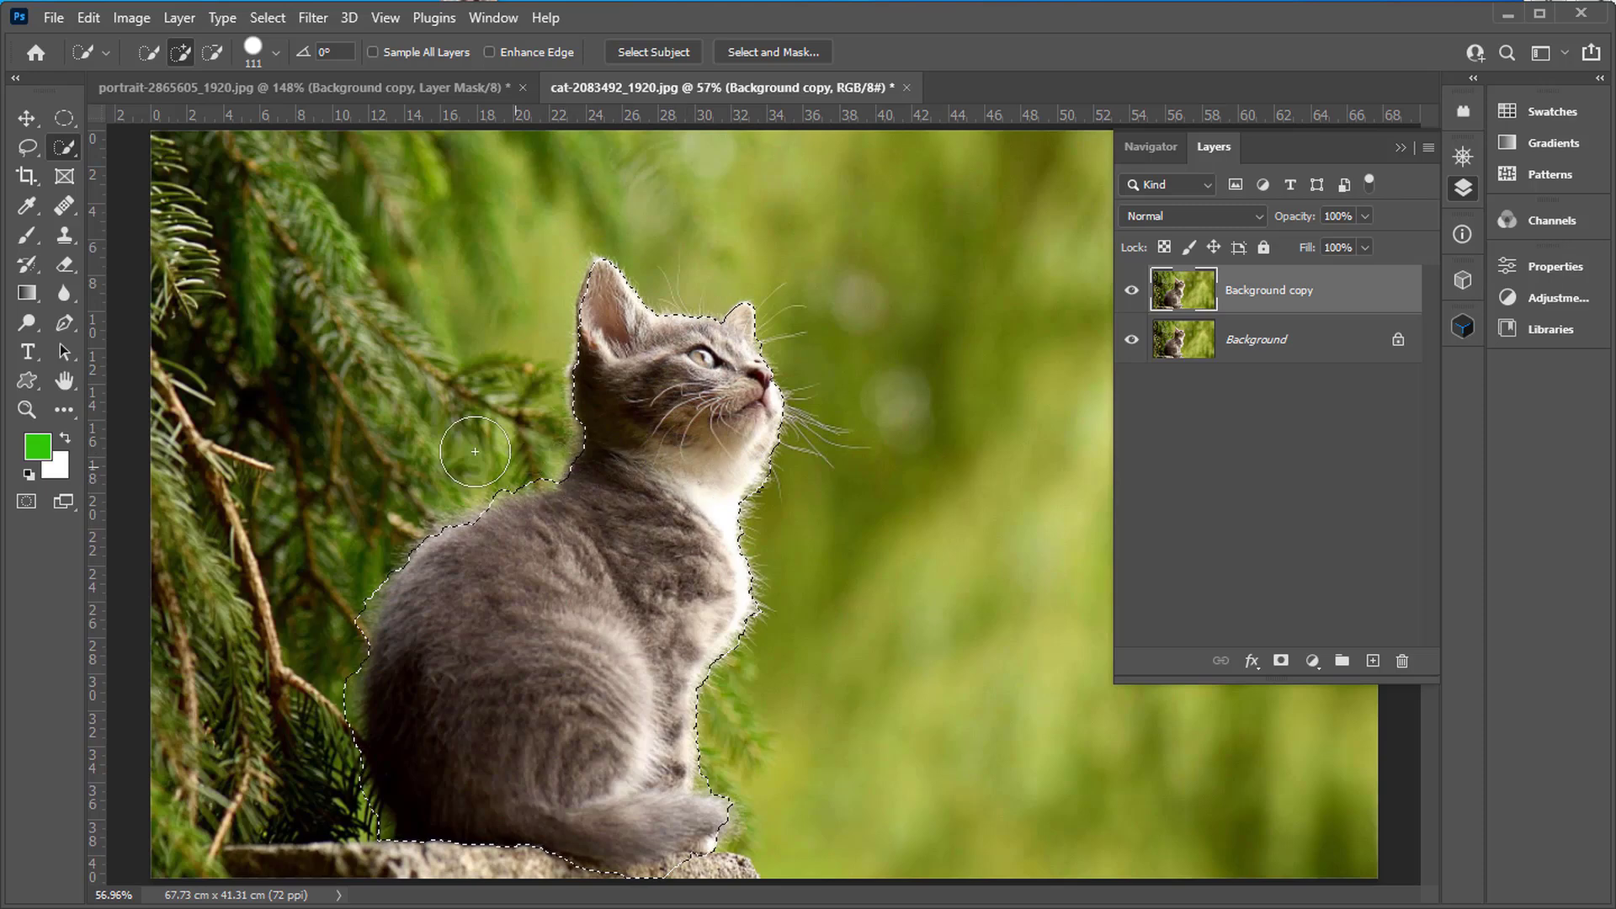
left_click(778, 52)
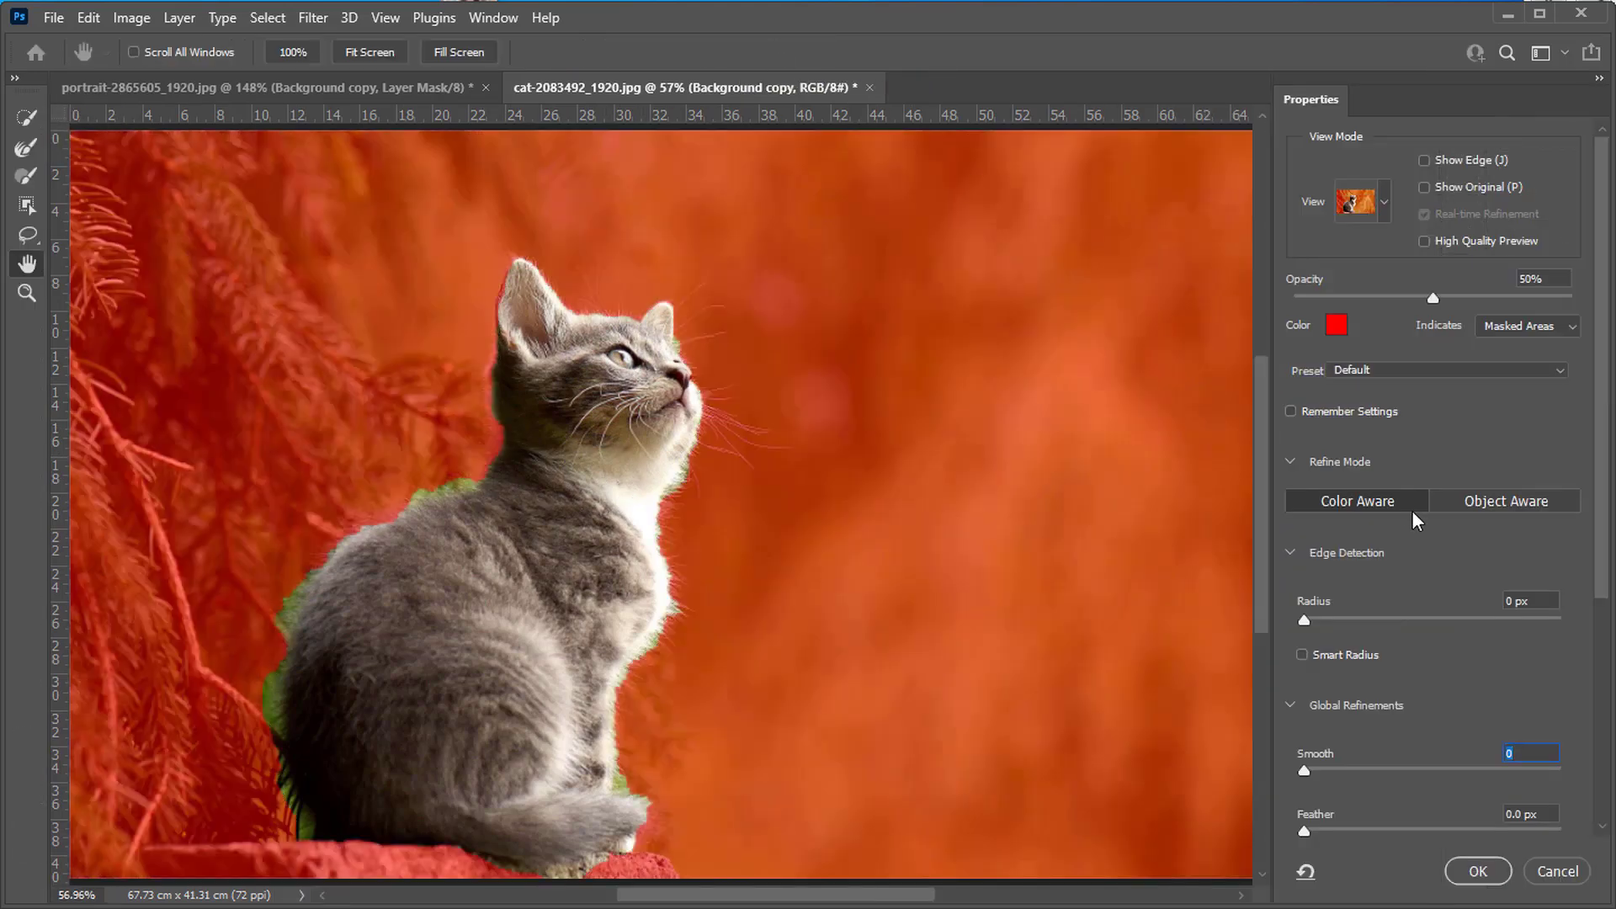
left_click(27, 293)
left_click_drag(552, 308, 522, 342)
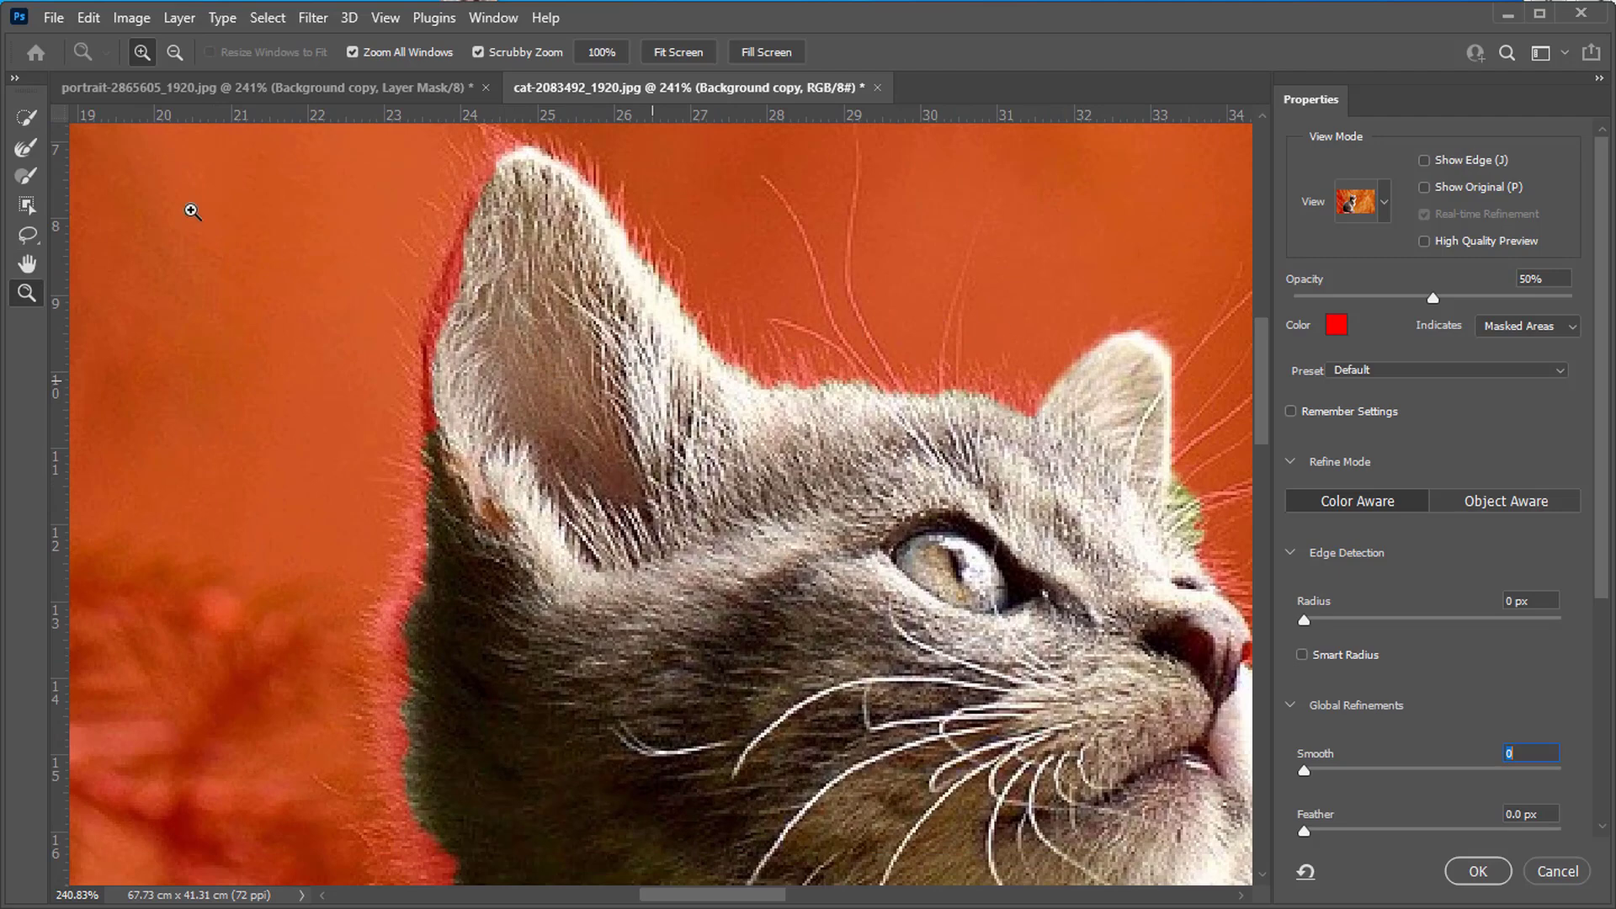
left_click(34, 151)
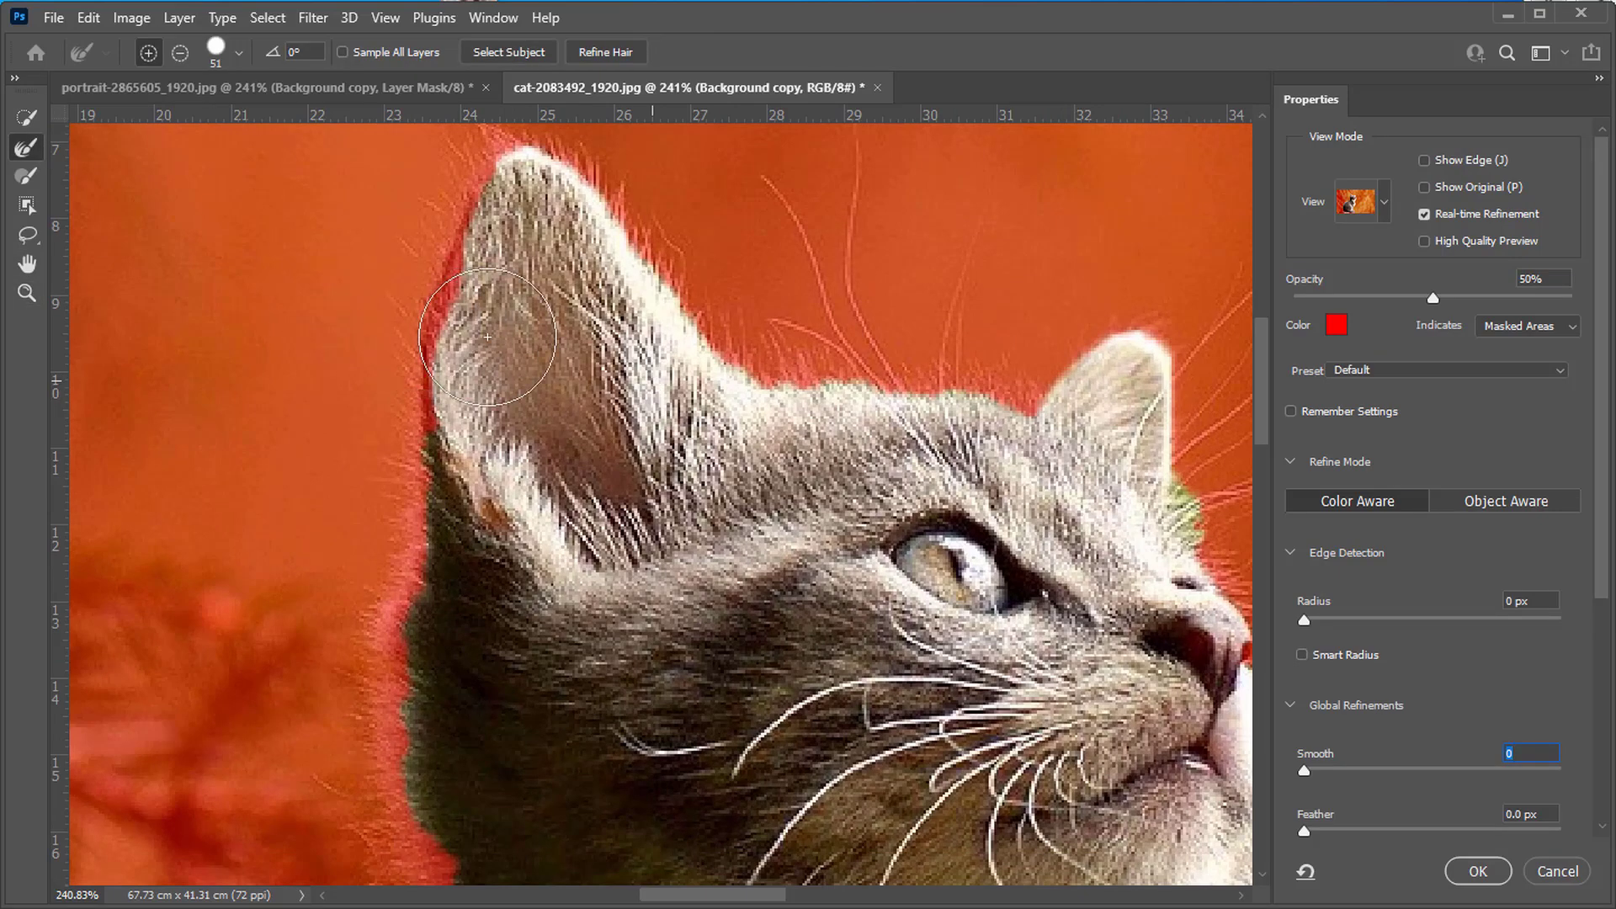
mouse_move(447, 308)
left_mouse_down()
mouse_move(446, 177)
mouse_move(410, 255)
mouse_move(447, 382)
mouse_move(457, 537)
left_mouse_up()
scroll(421, 463, "down", 3)
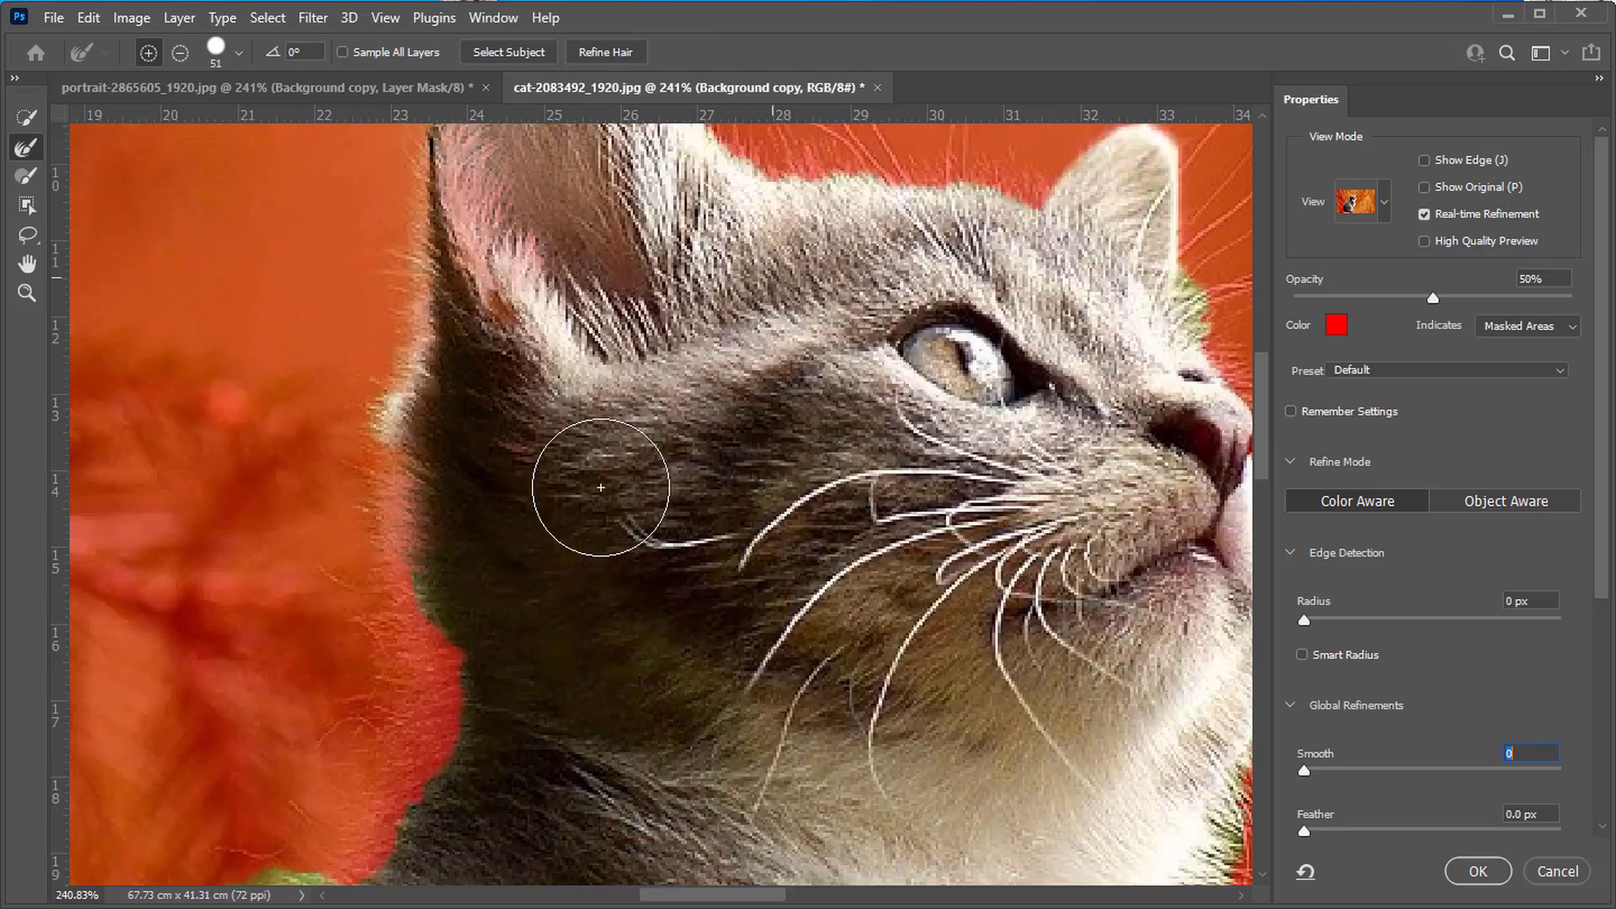
left_click_drag(390, 412, 398, 535)
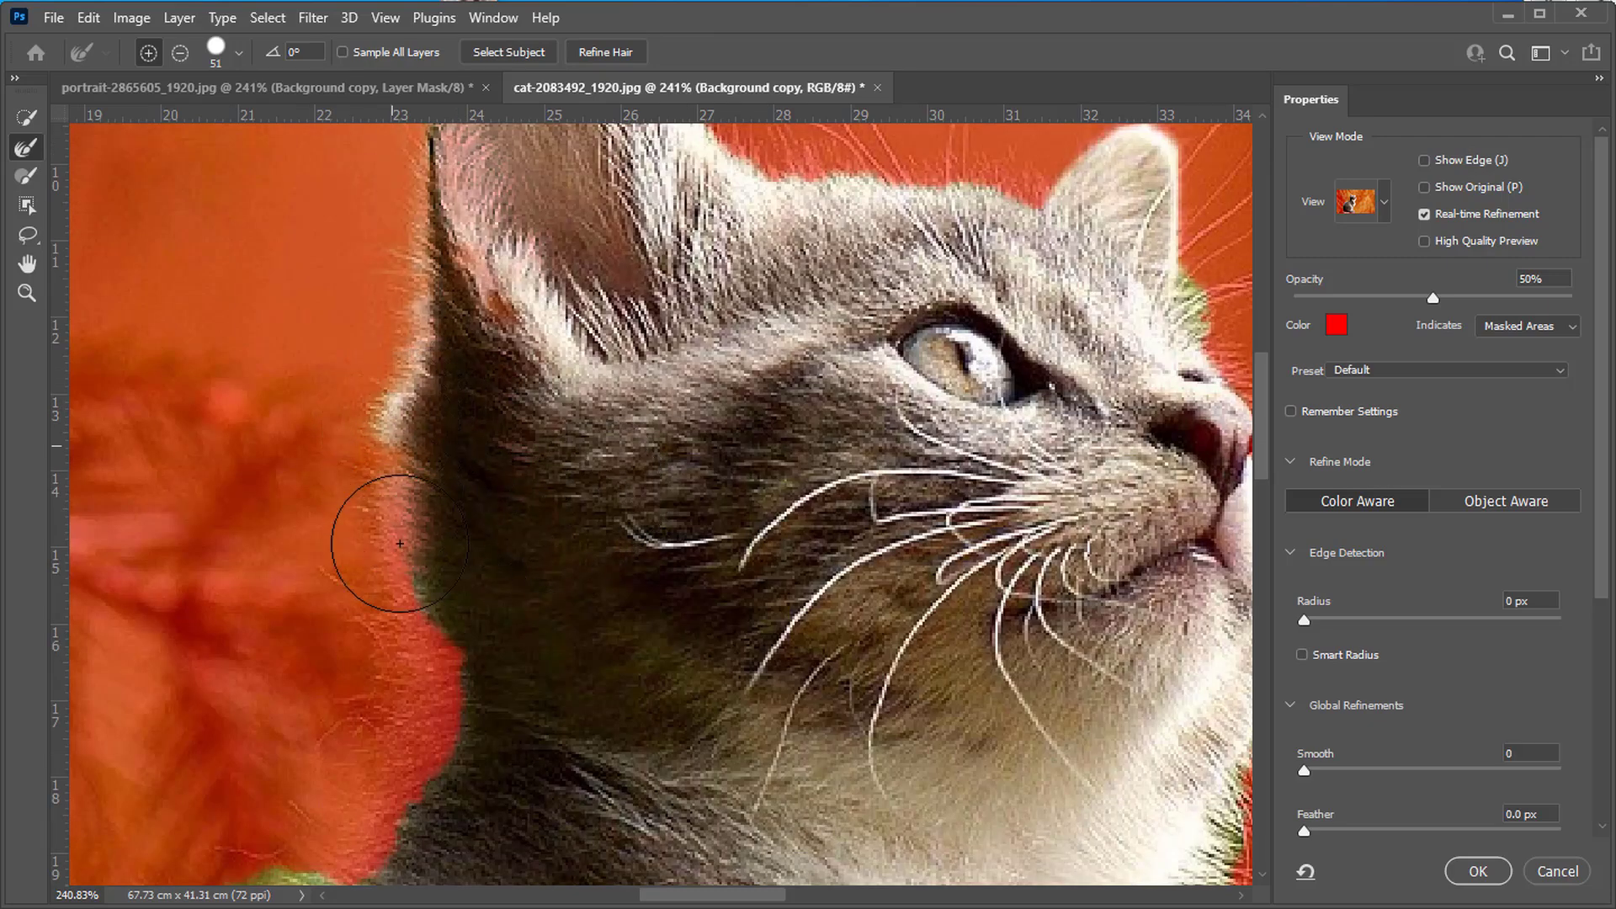
mouse_move(433, 704)
left_mouse_down()
mouse_move(419, 494)
mouse_move(408, 477)
mouse_move(364, 505)
mouse_move(368, 447)
mouse_move(314, 438)
mouse_move(397, 463)
left_mouse_up()
- Refine the selection edge around the kitten's ear tip, forehead and upper whiskers with the Refine Edge Brush
mouse_move(624, 389)
left_mouse_down()
mouse_move(533, 660)
mouse_move(521, 630)
left_mouse_up()
mouse_move(415, 369)
left_mouse_down()
mouse_move(599, 561)
mouse_move(689, 584)
mouse_move(779, 581)
mouse_move(522, 441)
left_mouse_up()
mouse_move(722, 536)
left_mouse_down()
mouse_move(628, 389)
mouse_move(711, 447)
mouse_move(721, 530)
mouse_move(707, 480)
mouse_move(725, 290)
mouse_move(812, 443)
mouse_move(832, 549)
mouse_move(805, 570)
mouse_move(860, 407)
mouse_move(968, 524)
mouse_move(1056, 541)
mouse_move(1001, 653)
mouse_move(1054, 543)
mouse_move(1169, 462)
mouse_move(1056, 541)
mouse_move(992, 708)
mouse_move(1262, 535)
mouse_move(1259, 580)
mouse_move(1120, 707)
mouse_move(1049, 727)
mouse_move(1202, 667)
left_mouse_up()
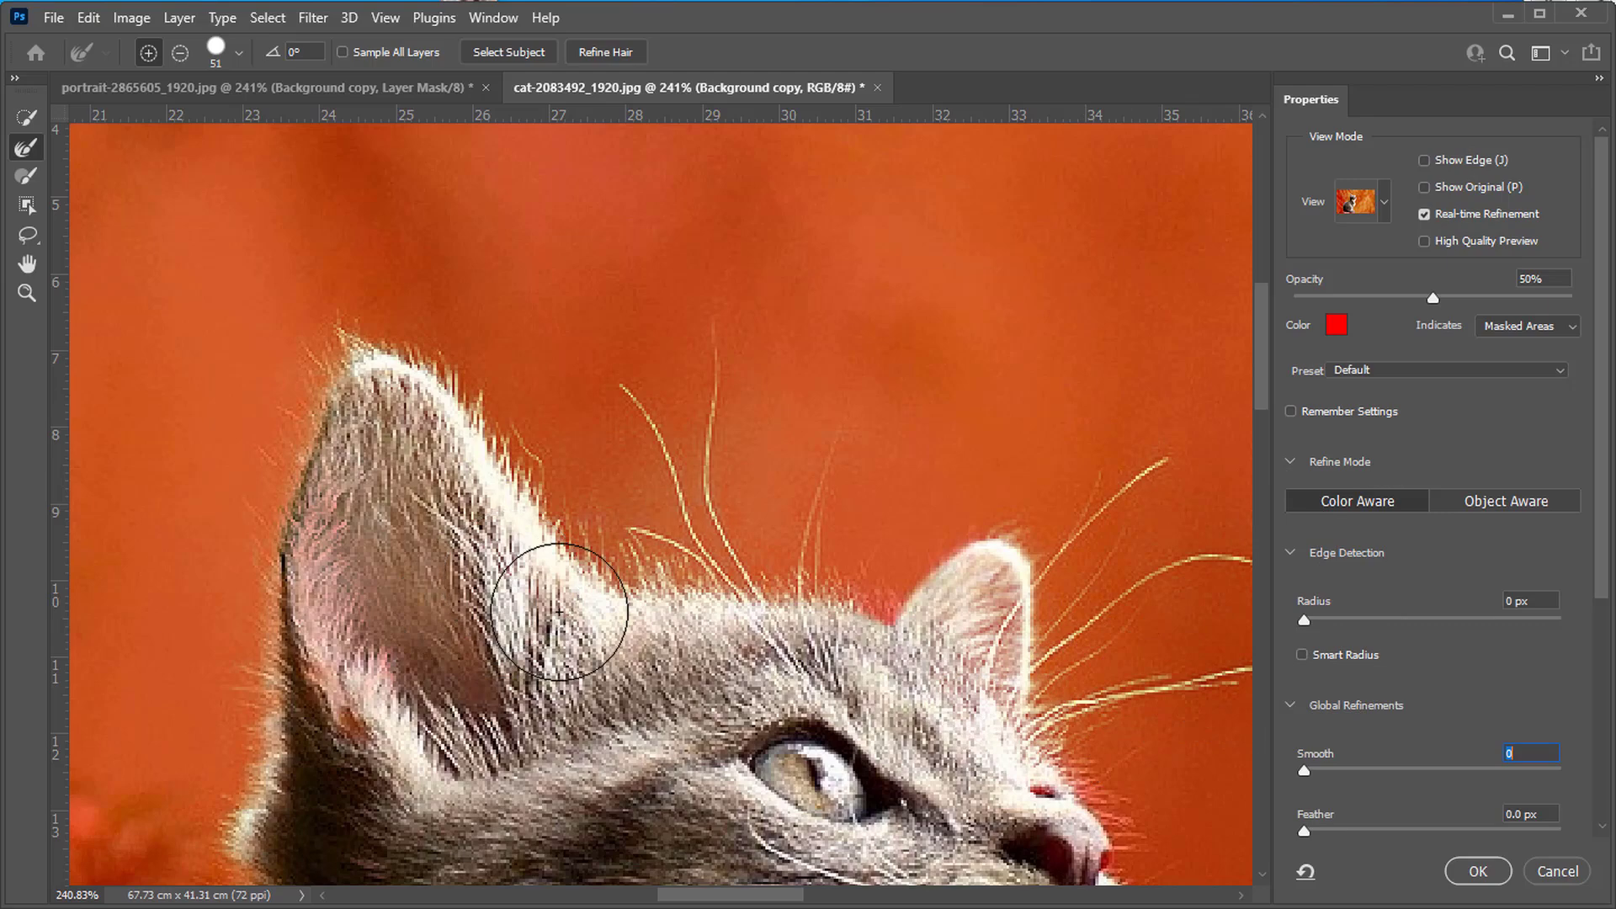
- Refine the selection edge along the kitten's chin, throat and long muzzle whiskers with the Refine Edge Brush
left_click_drag(635, 523, 347, 202)
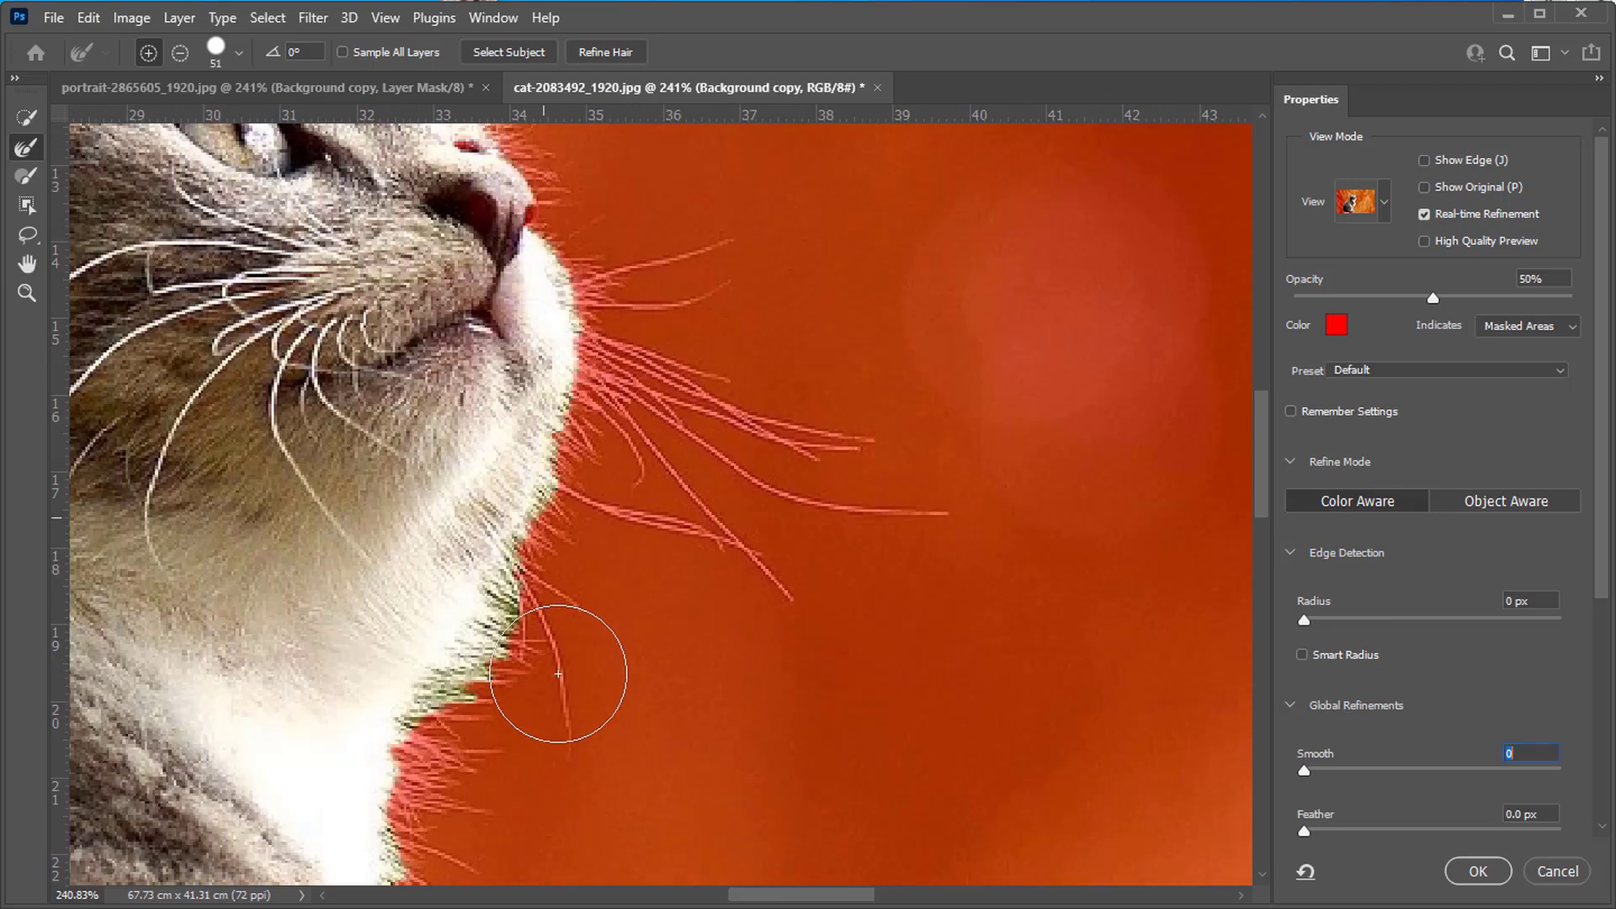
mouse_move(532, 581)
left_mouse_down()
mouse_move(414, 756)
mouse_move(541, 537)
mouse_move(435, 738)
mouse_move(699, 472)
left_mouse_up()
mouse_move(562, 413)
left_mouse_down()
mouse_move(533, 533)
mouse_move(604, 792)
mouse_move(548, 614)
mouse_move(548, 679)
mouse_move(516, 754)
mouse_move(611, 720)
mouse_move(532, 345)
left_mouse_up()
left_click_drag(527, 344, 474, 617)
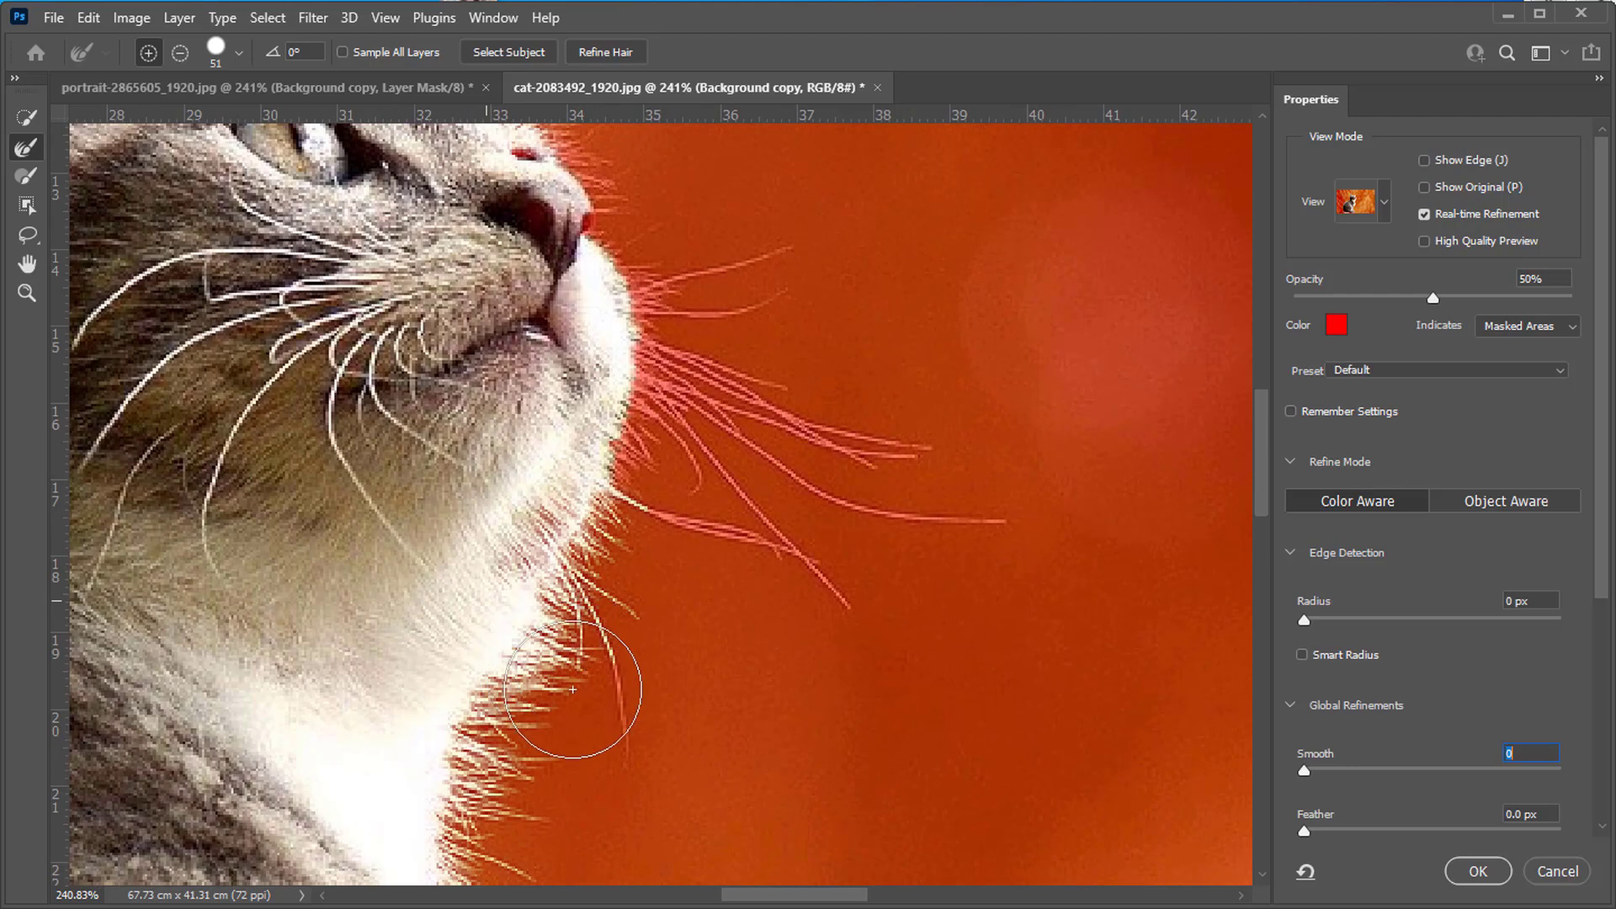
mouse_move(487, 753)
left_mouse_down()
mouse_move(580, 759)
mouse_move(469, 613)
mouse_move(630, 593)
mouse_move(625, 490)
mouse_move(823, 560)
mouse_move(709, 440)
mouse_move(661, 368)
mouse_move(787, 534)
mouse_move(659, 336)
mouse_move(922, 506)
mouse_move(815, 437)
mouse_move(639, 359)
mouse_move(905, 444)
mouse_move(608, 340)
mouse_move(948, 528)
mouse_move(1030, 520)
mouse_move(802, 524)
mouse_move(627, 388)
mouse_move(622, 334)
mouse_move(787, 263)
mouse_move(641, 288)
mouse_move(750, 261)
left_mouse_up()
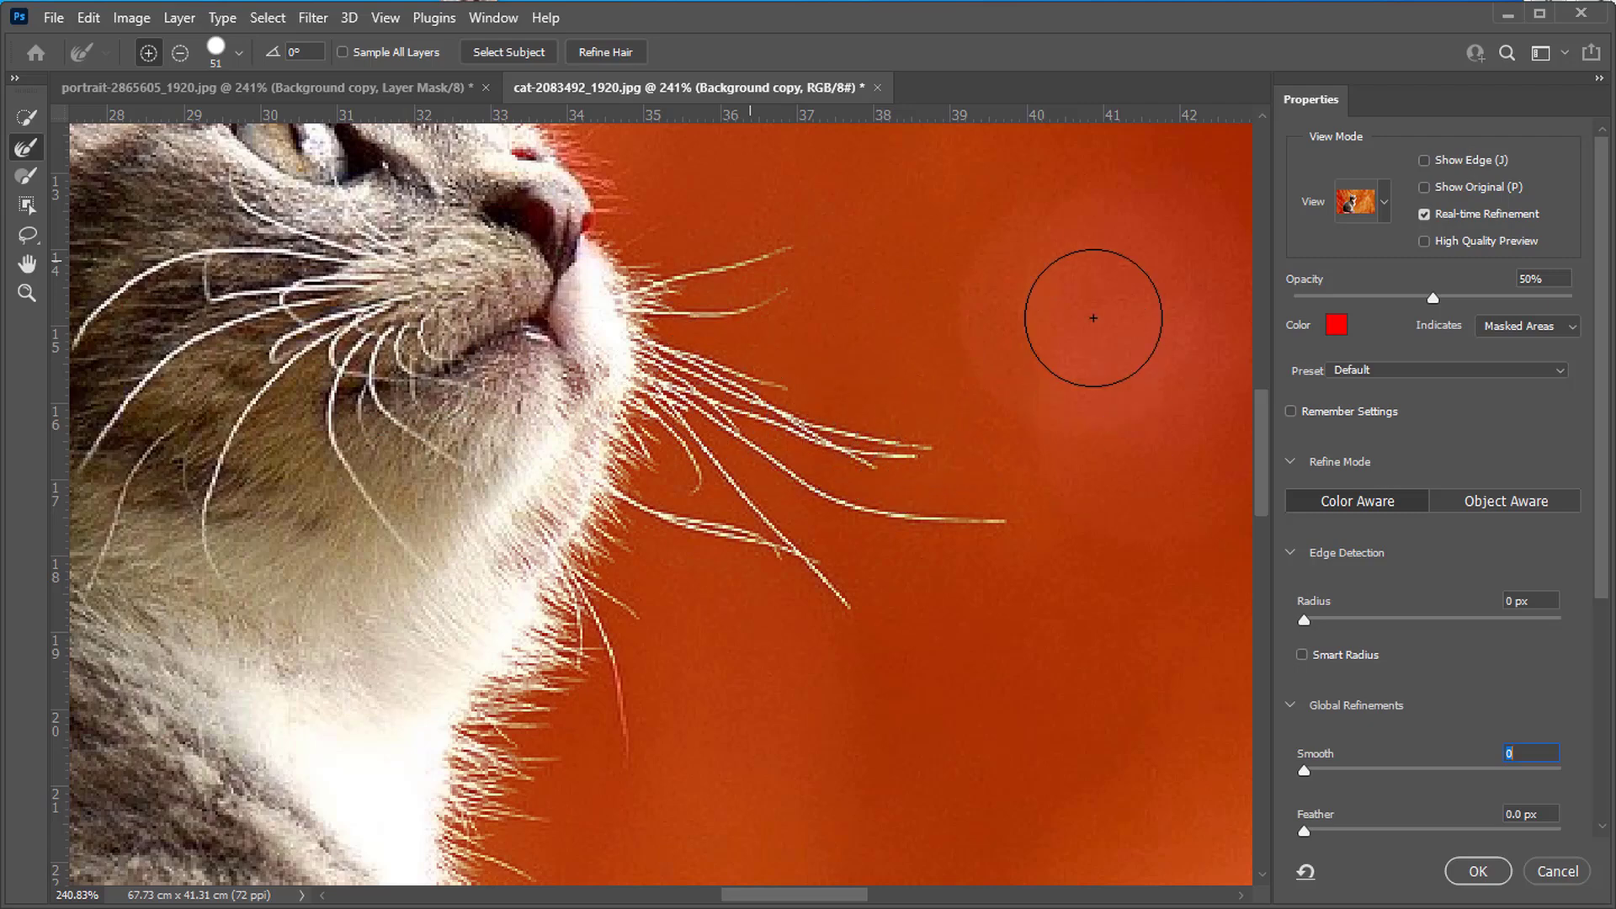
- Apply the refined selection and copy the kitten from the Background copy layer onto a new layer
mouse_move(617, 435)
left_mouse_down()
mouse_move(640, 465)
mouse_move(703, 817)
left_mouse_up()
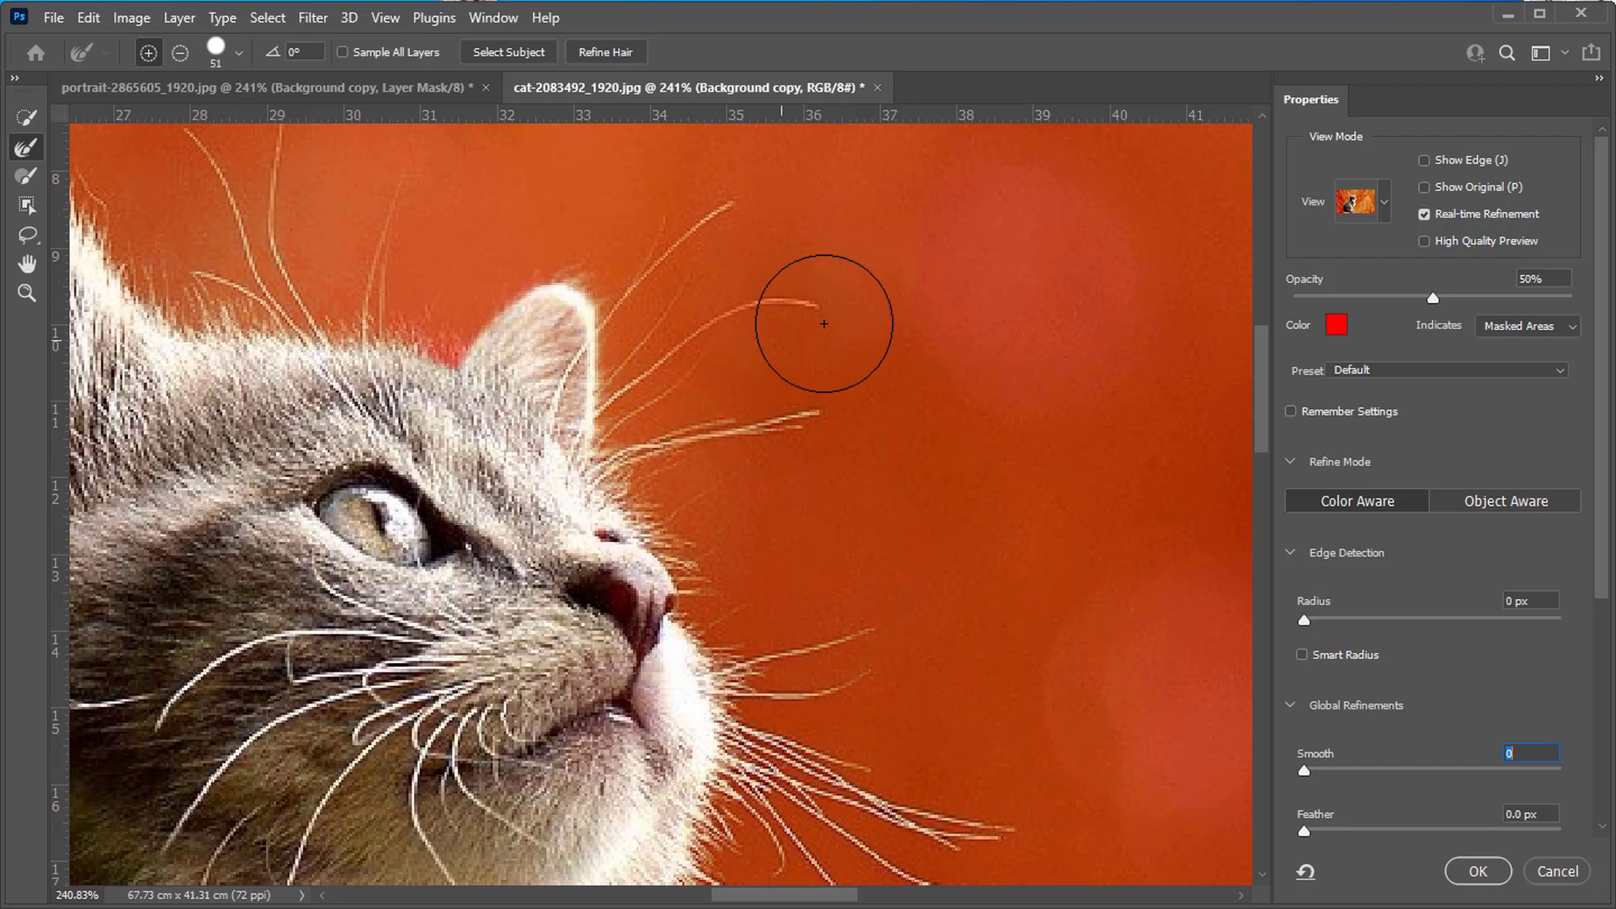
double_click(26, 264)
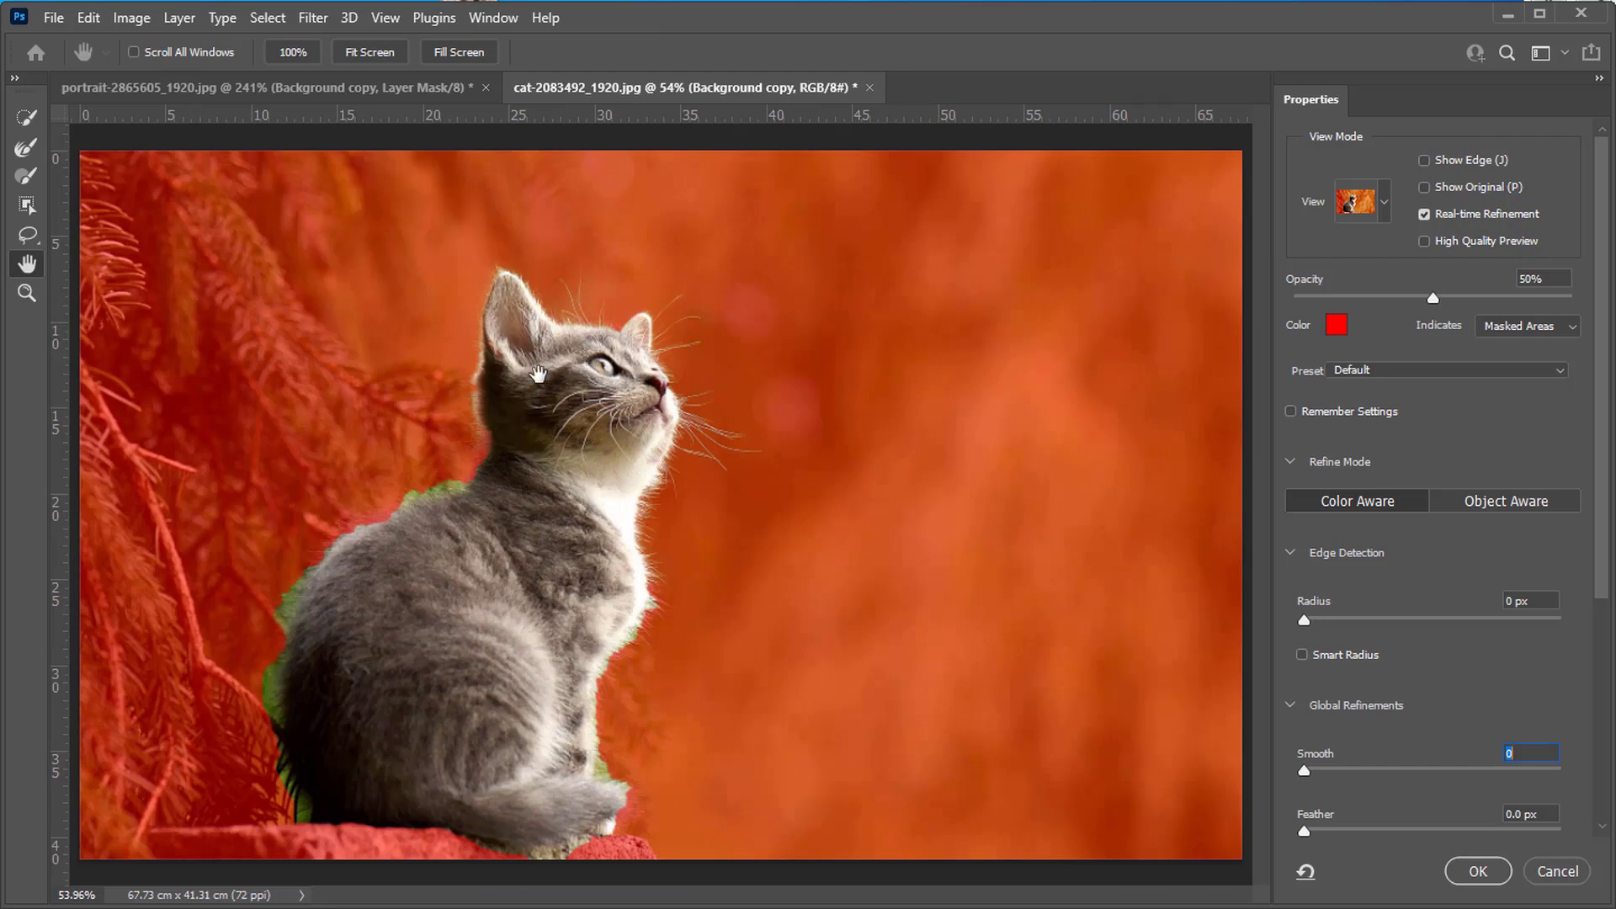
left_click(1494, 867)
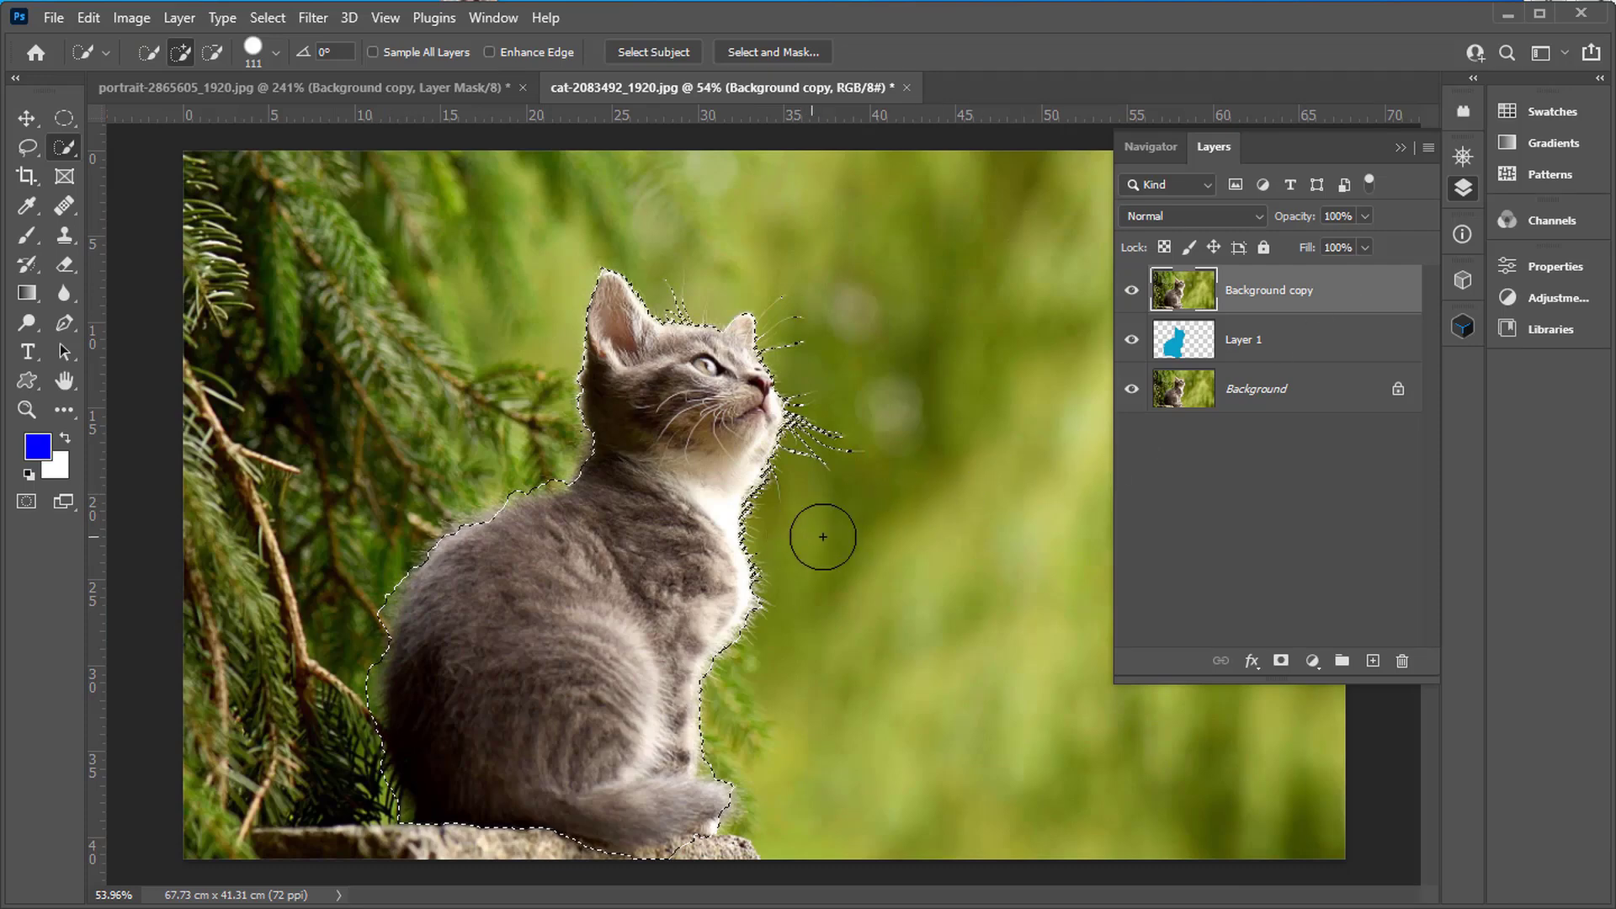
key("ctrl+j")
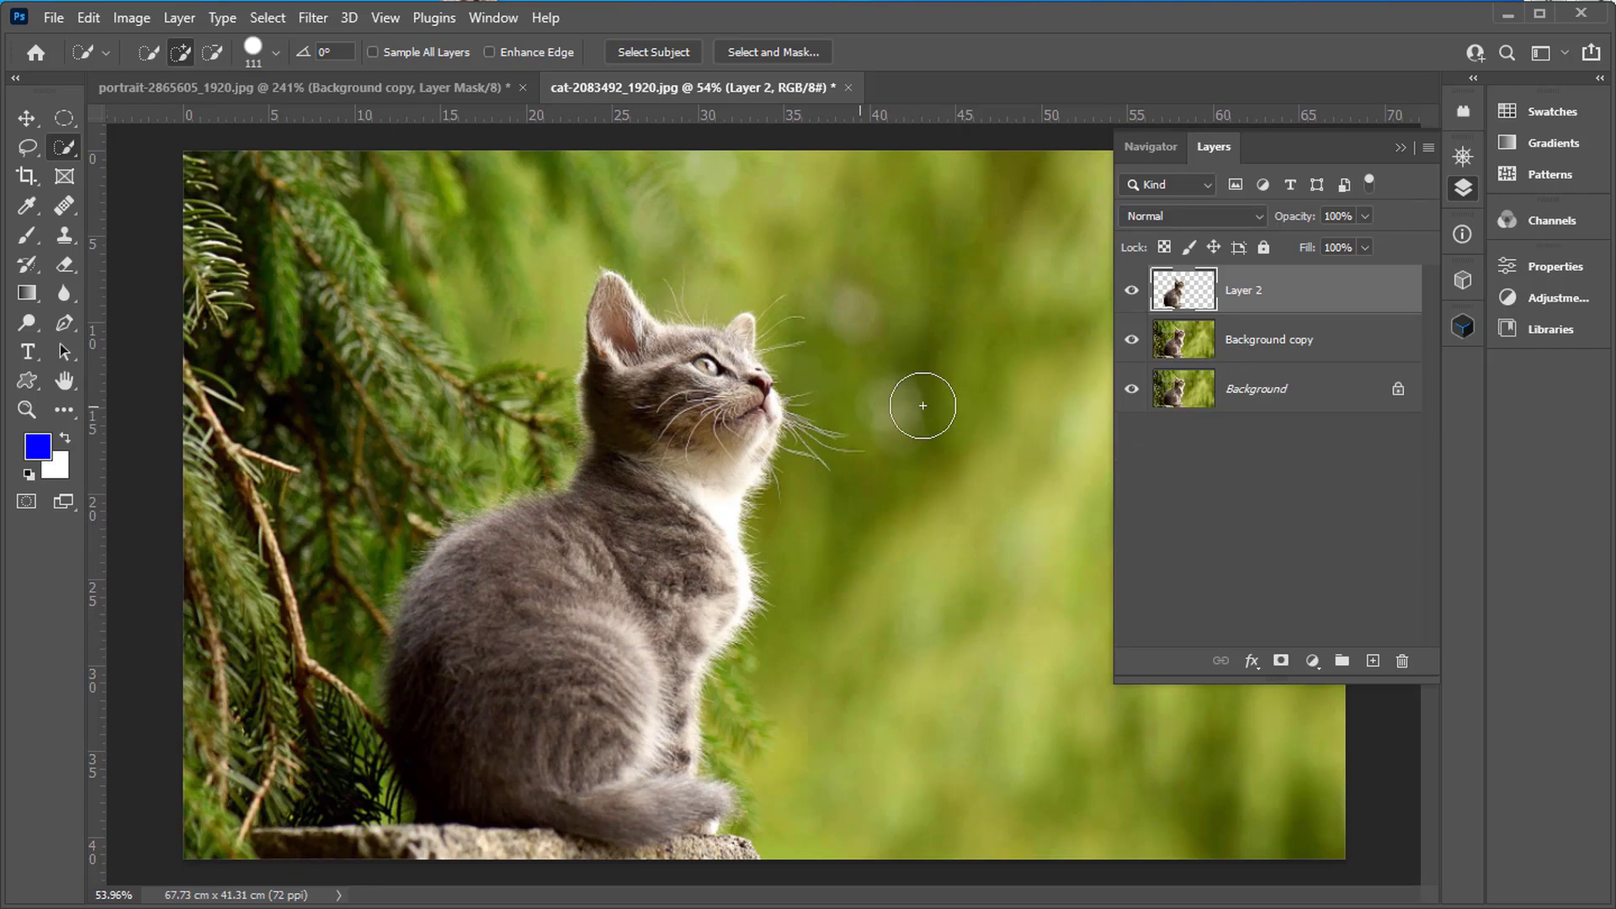
- Add a new layer directly above Background copy and fill it with the light blue color #5959f5
left_click(1307, 340)
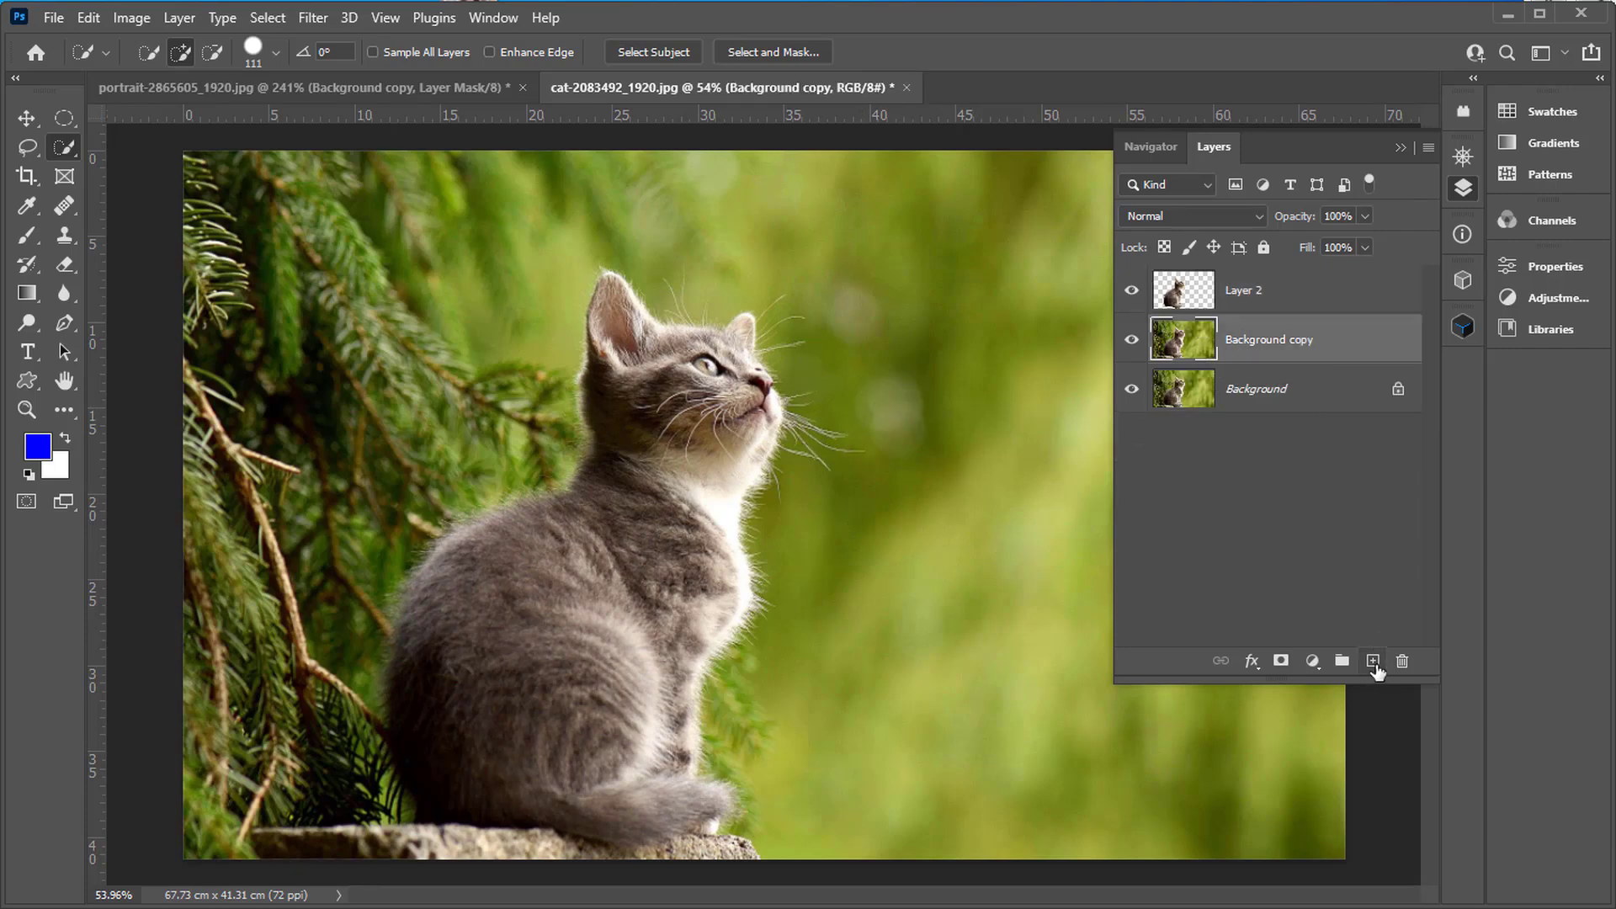
left_click(1373, 661)
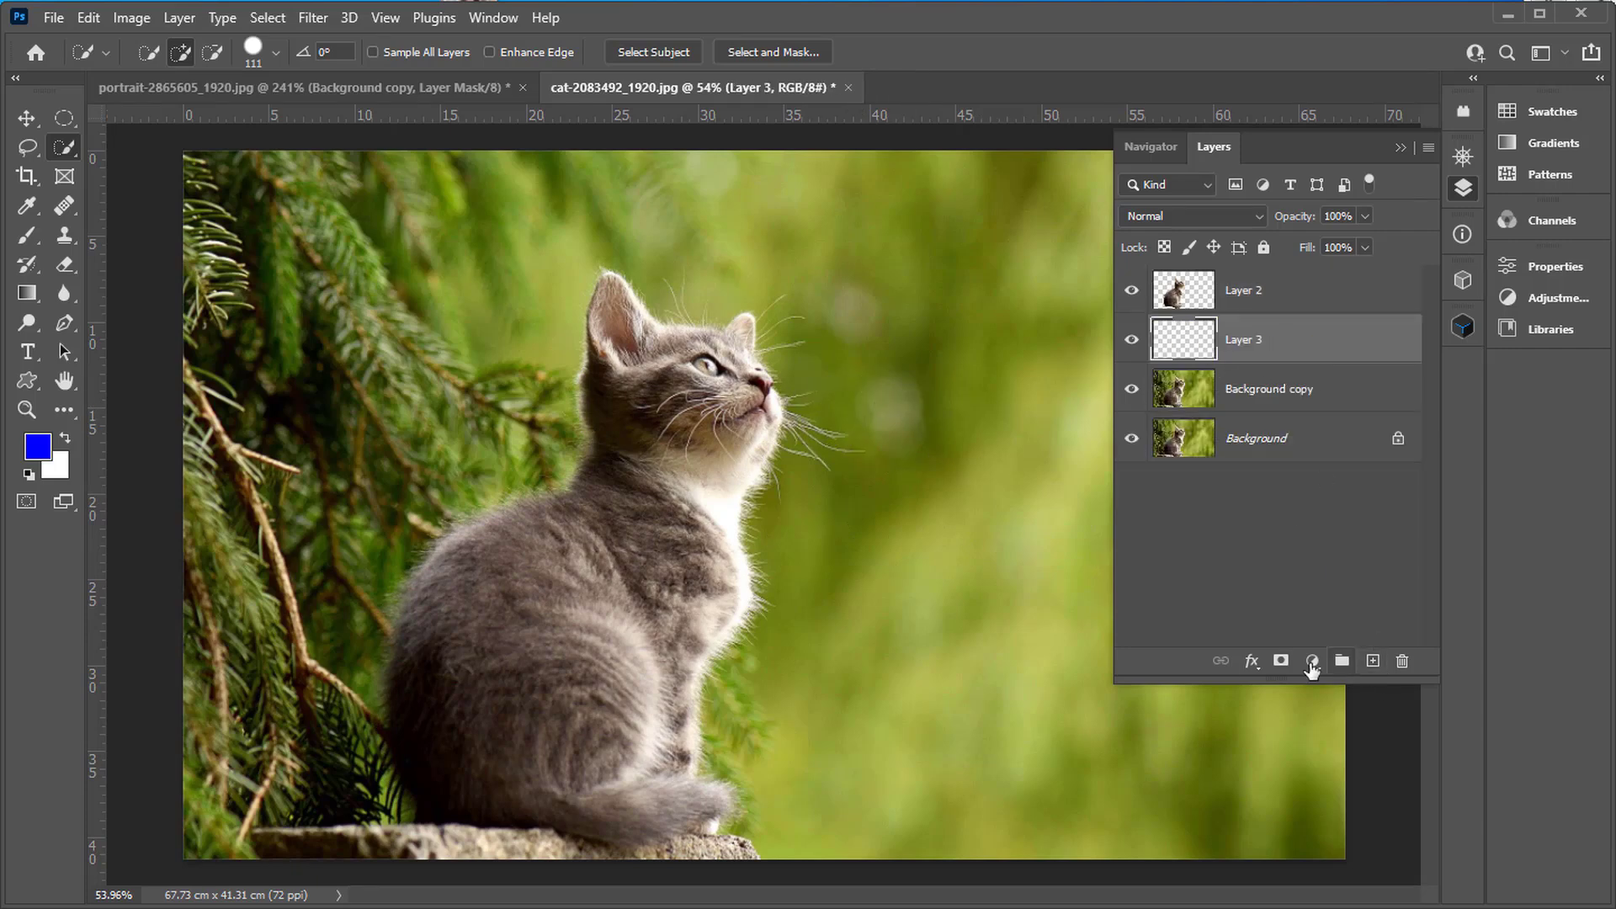
left_click(42, 454)
left_click(365, 43)
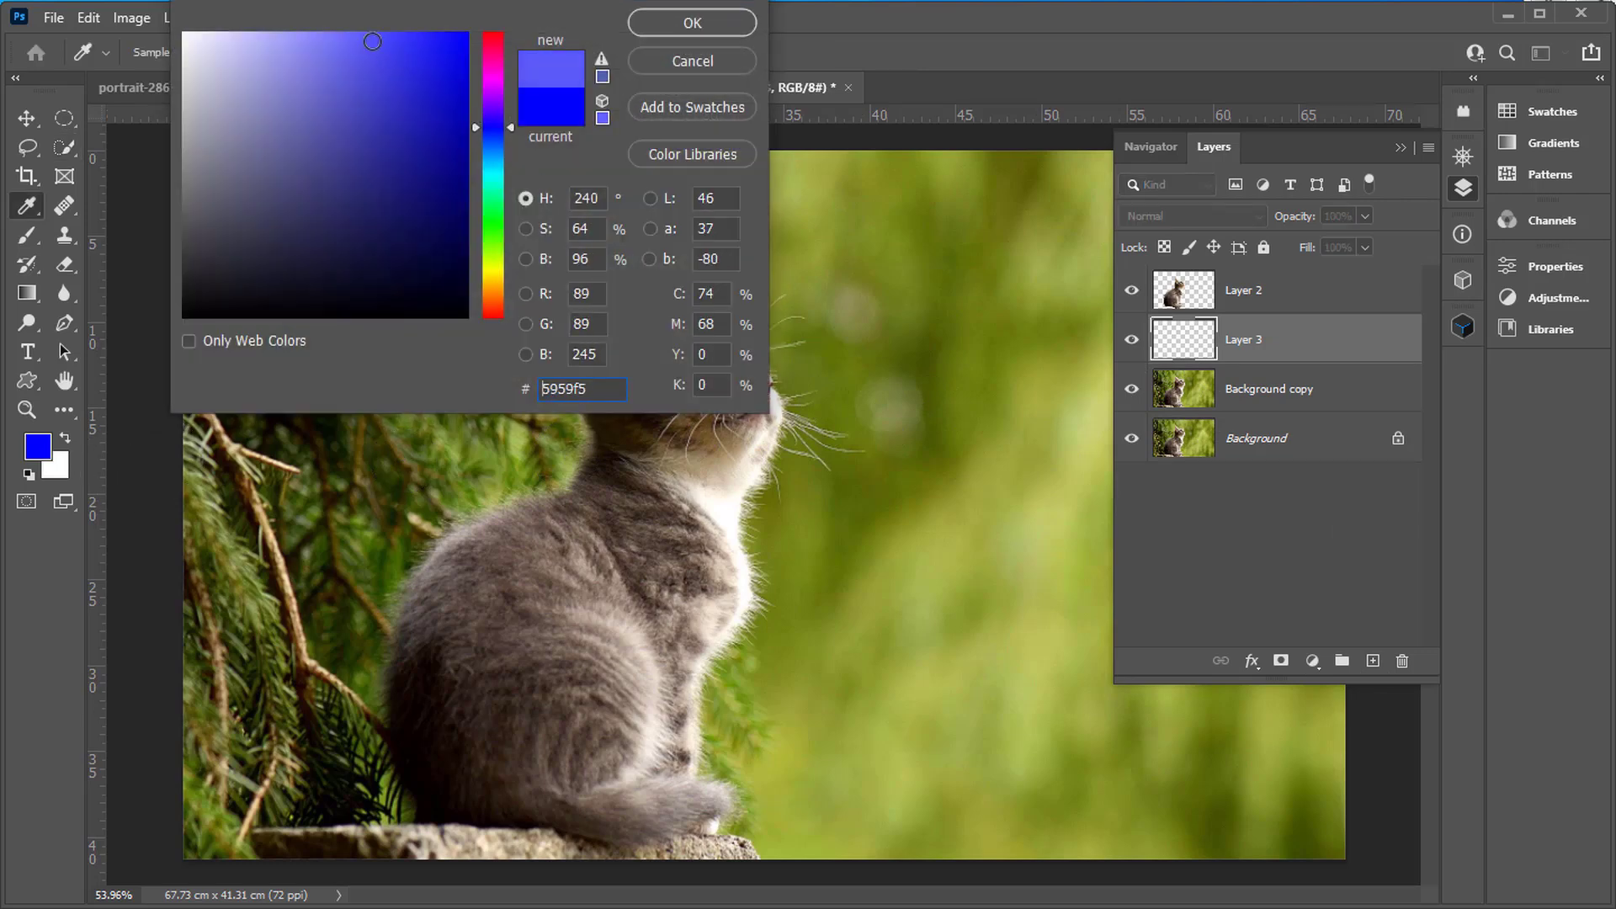
left_click(662, 31)
key("alt+BackSpace")
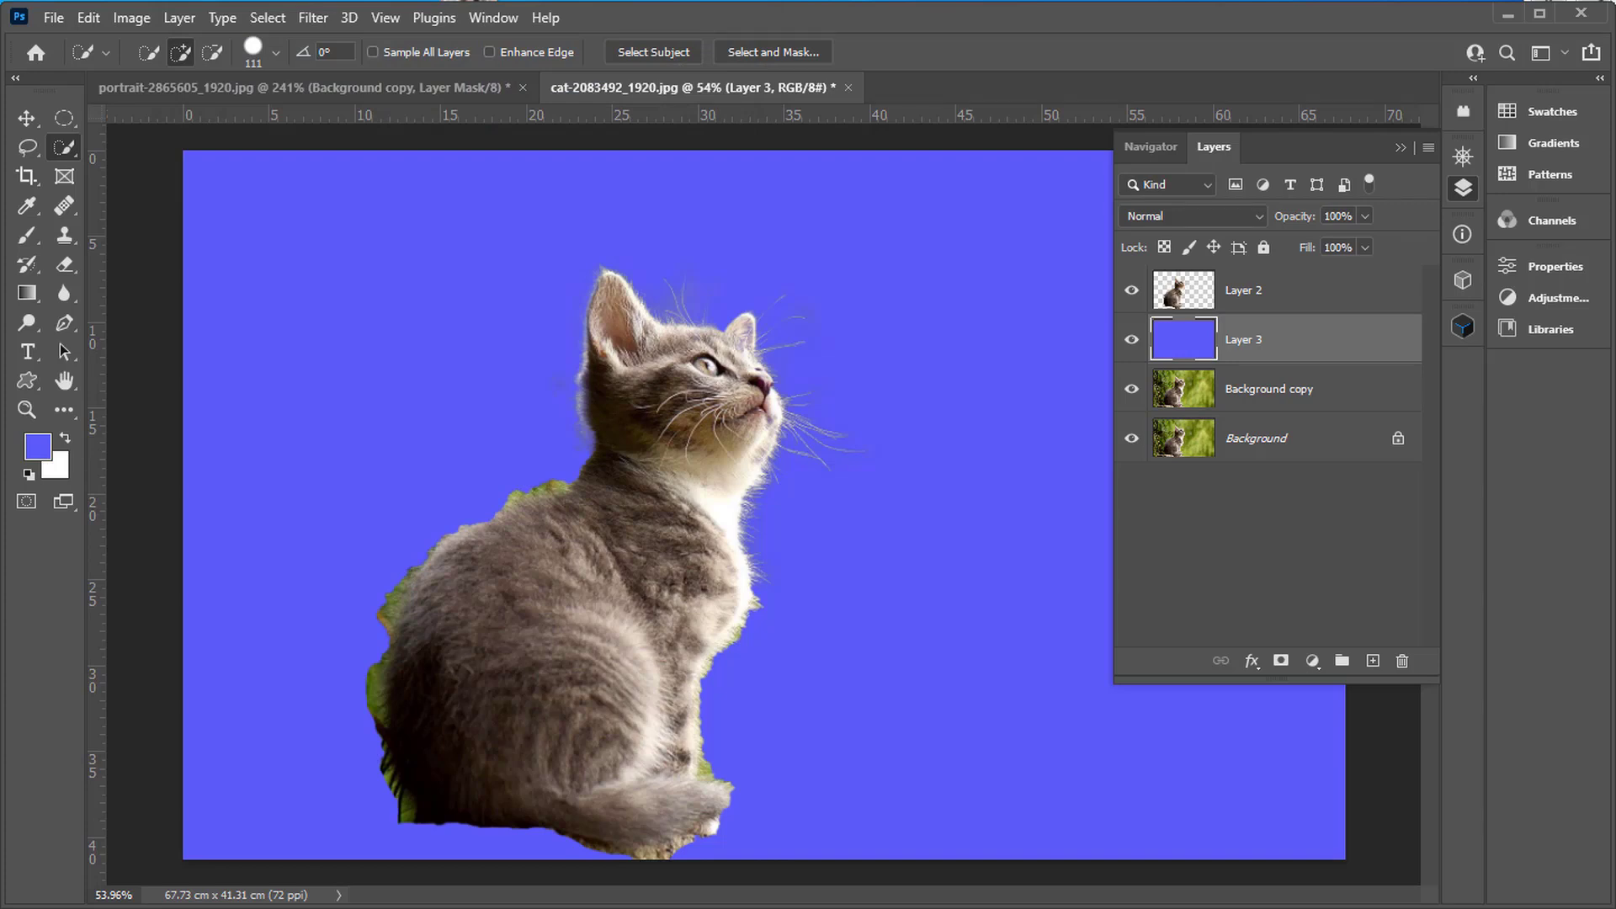
- Examine the fur and whisker edges around the cut-out kitten's head against the blue fill
left_click(27, 410)
left_click_drag(623, 368, 660, 367)
left_click_drag(723, 548, 475, 371)
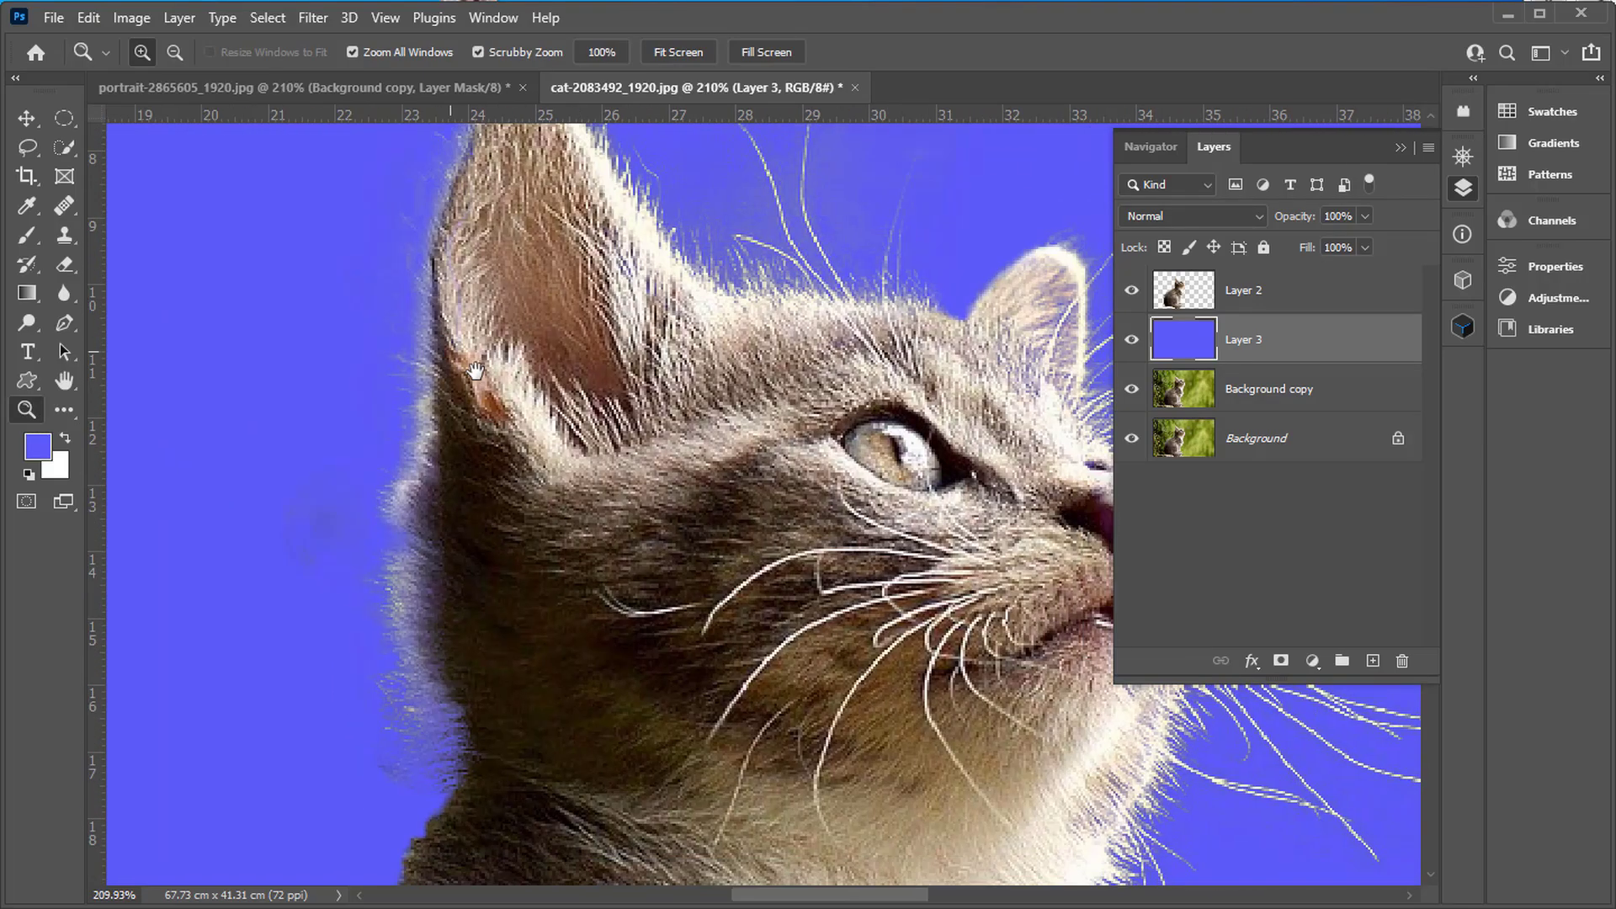
left_click_drag(638, 603, 293, 431)
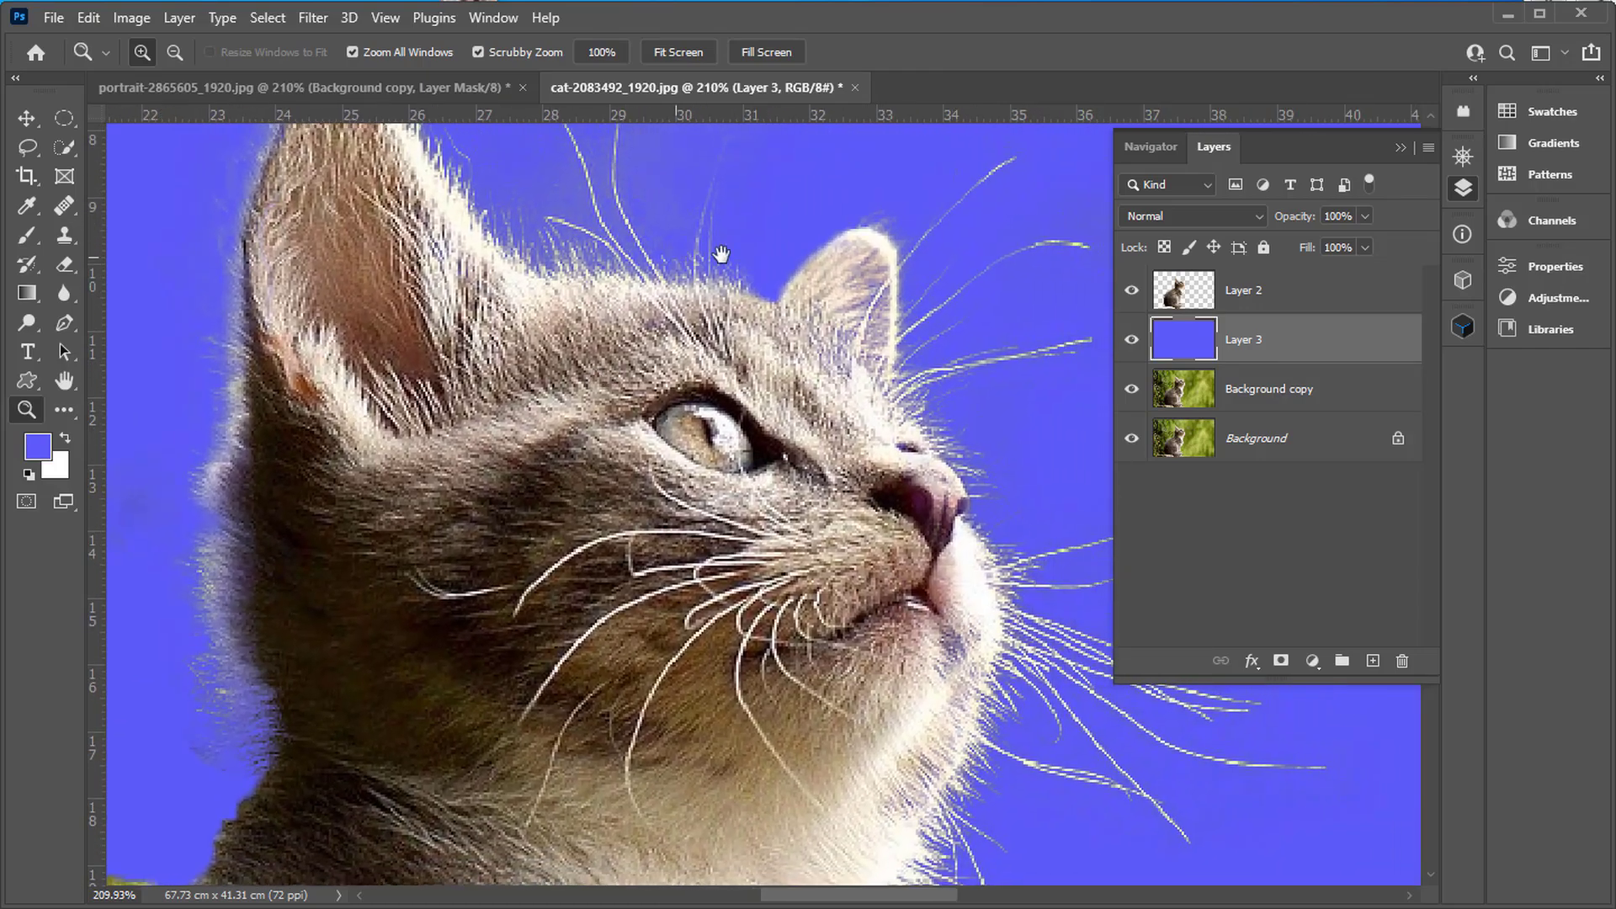
left_click_drag(854, 543, 328, 346)
left_click_drag(538, 501, 399, 427)
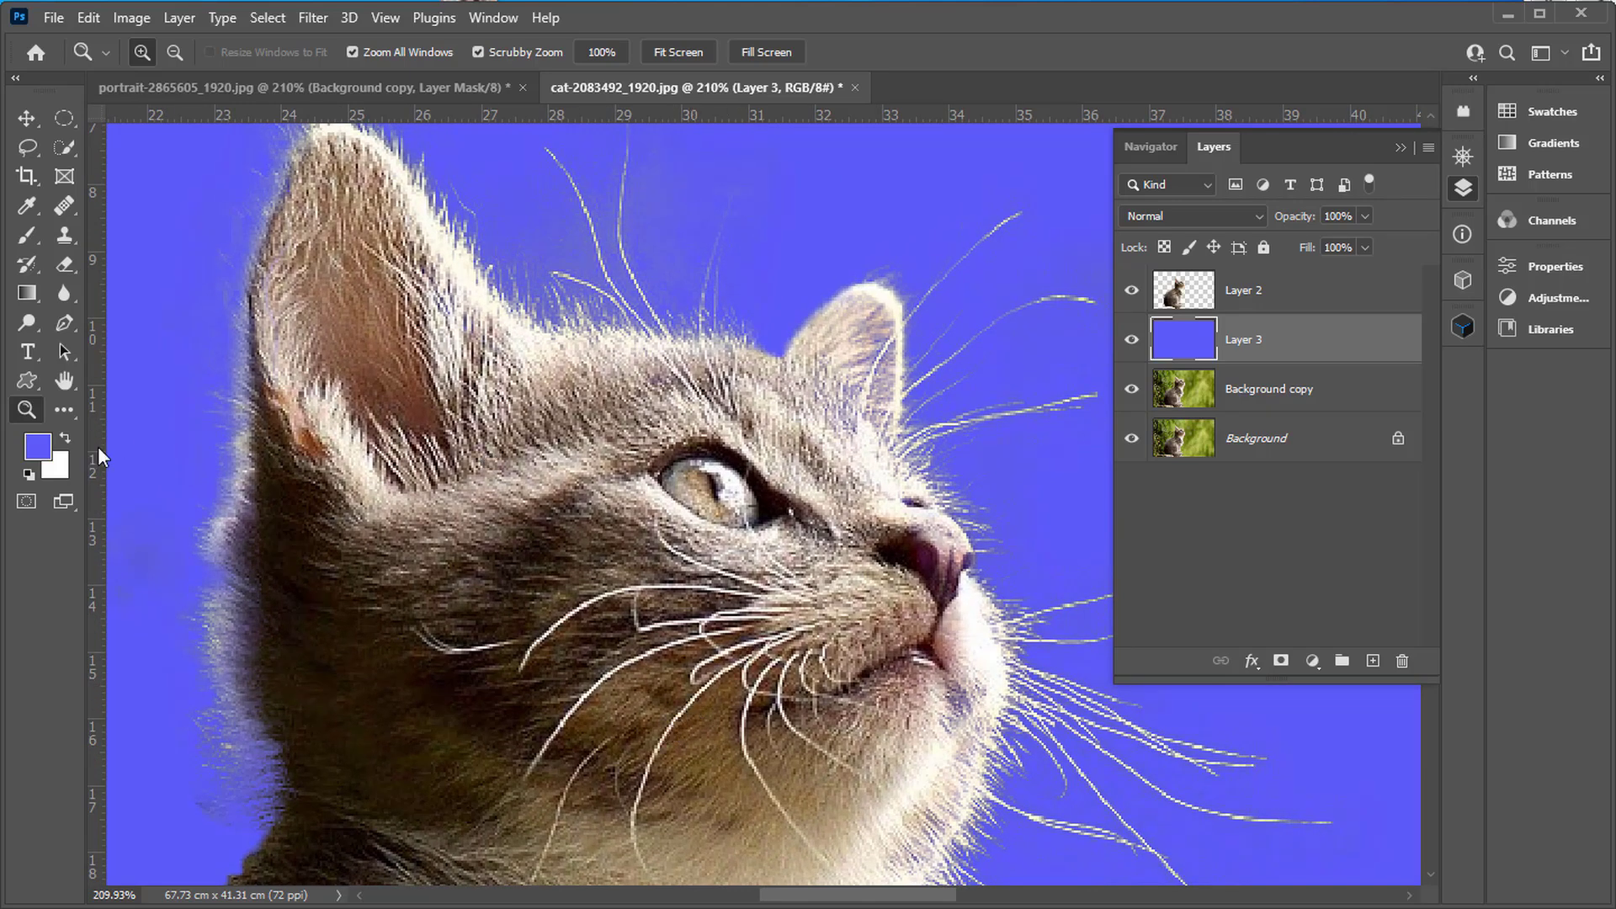
double_click(65, 381)
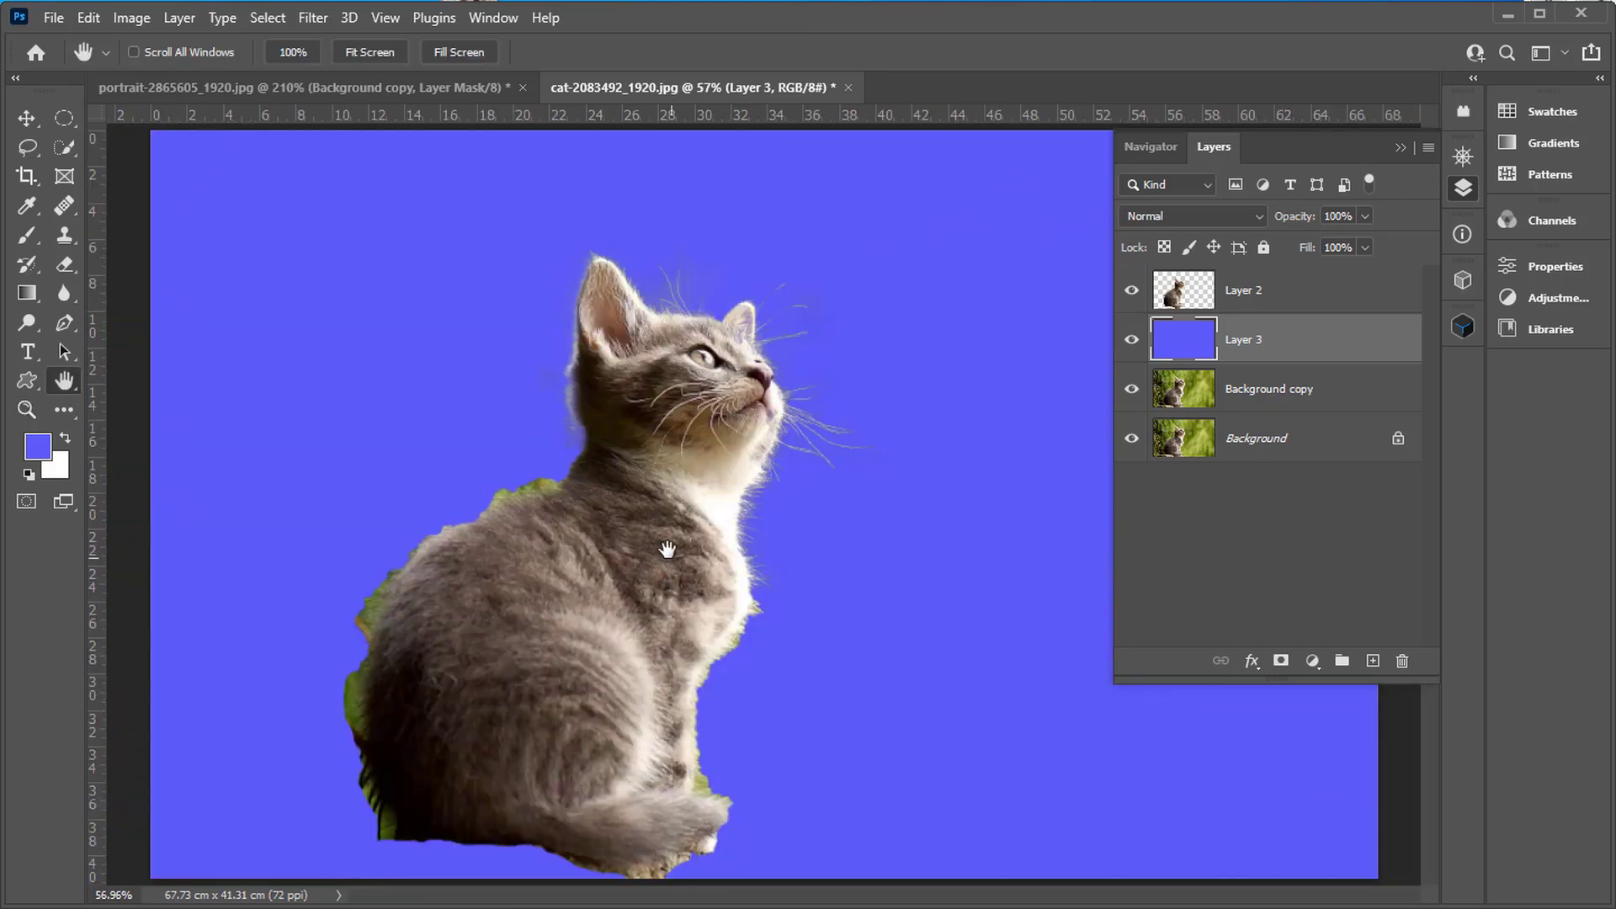